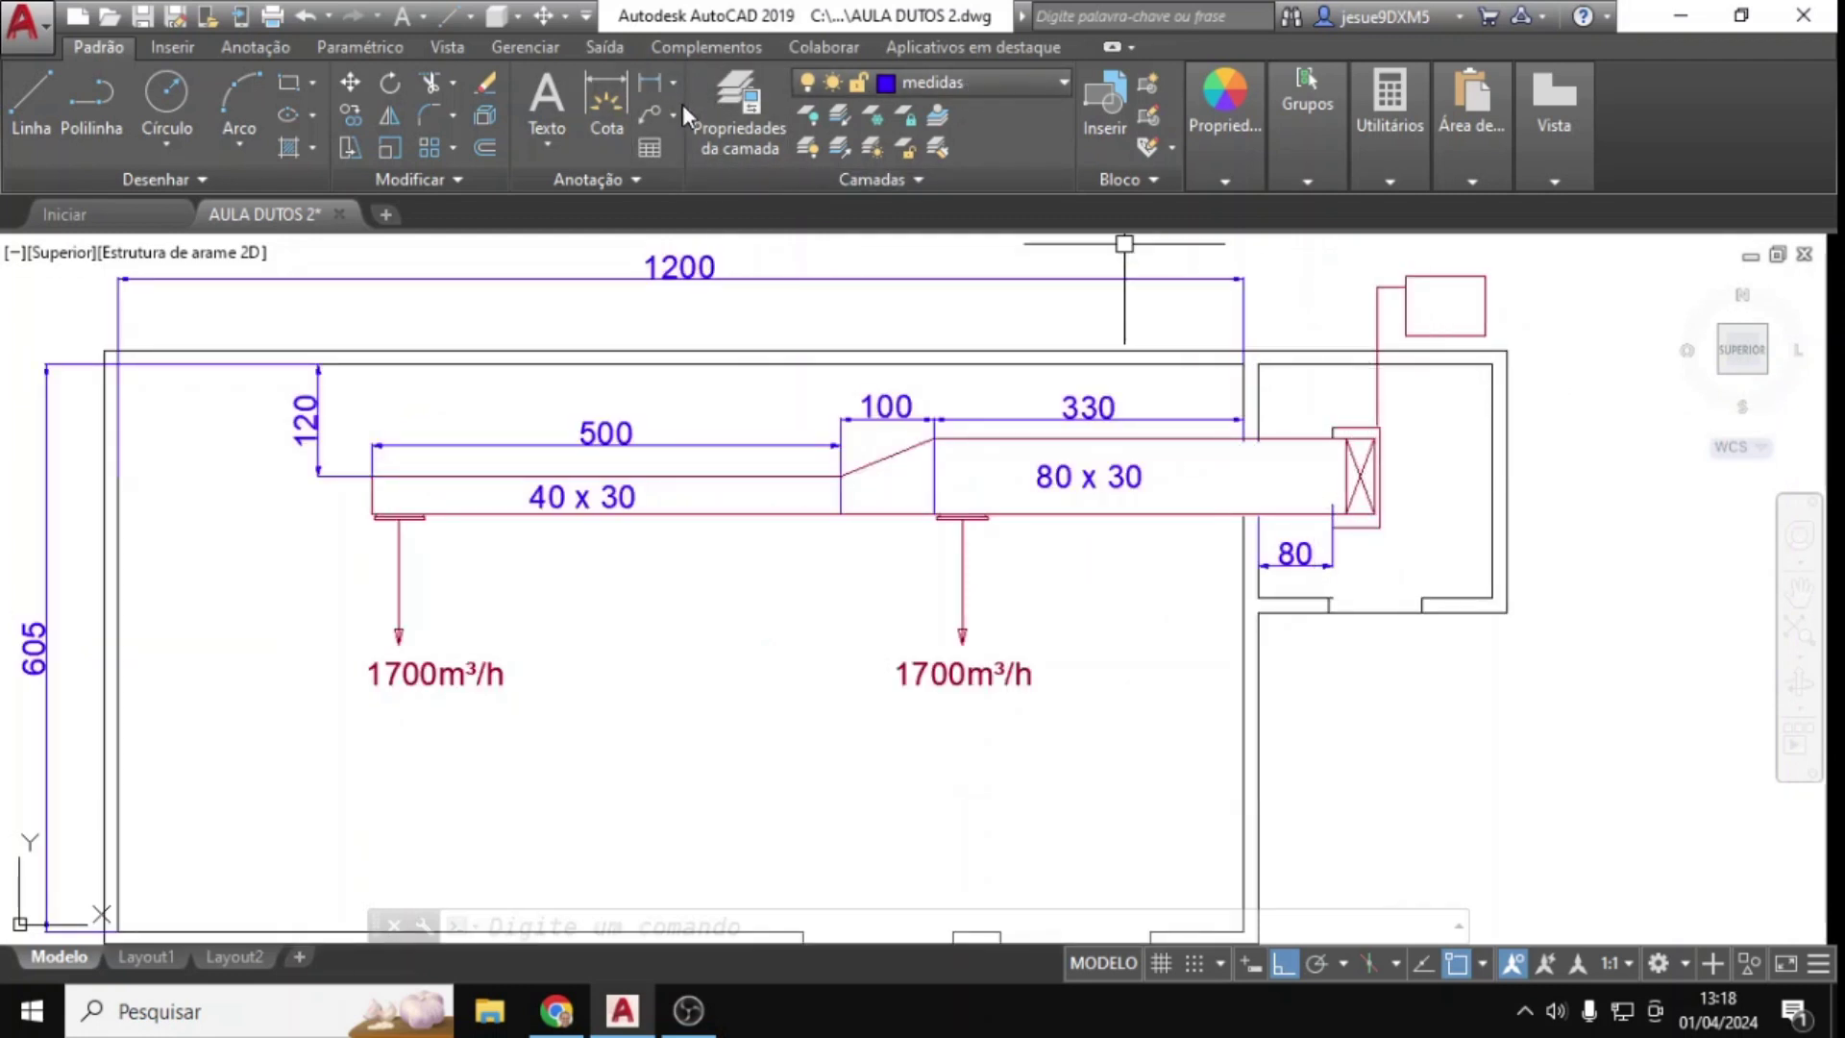
Step: Add the multiline text 3400m³/h over the duct's end beside the air-handling unit
left_click(546, 100)
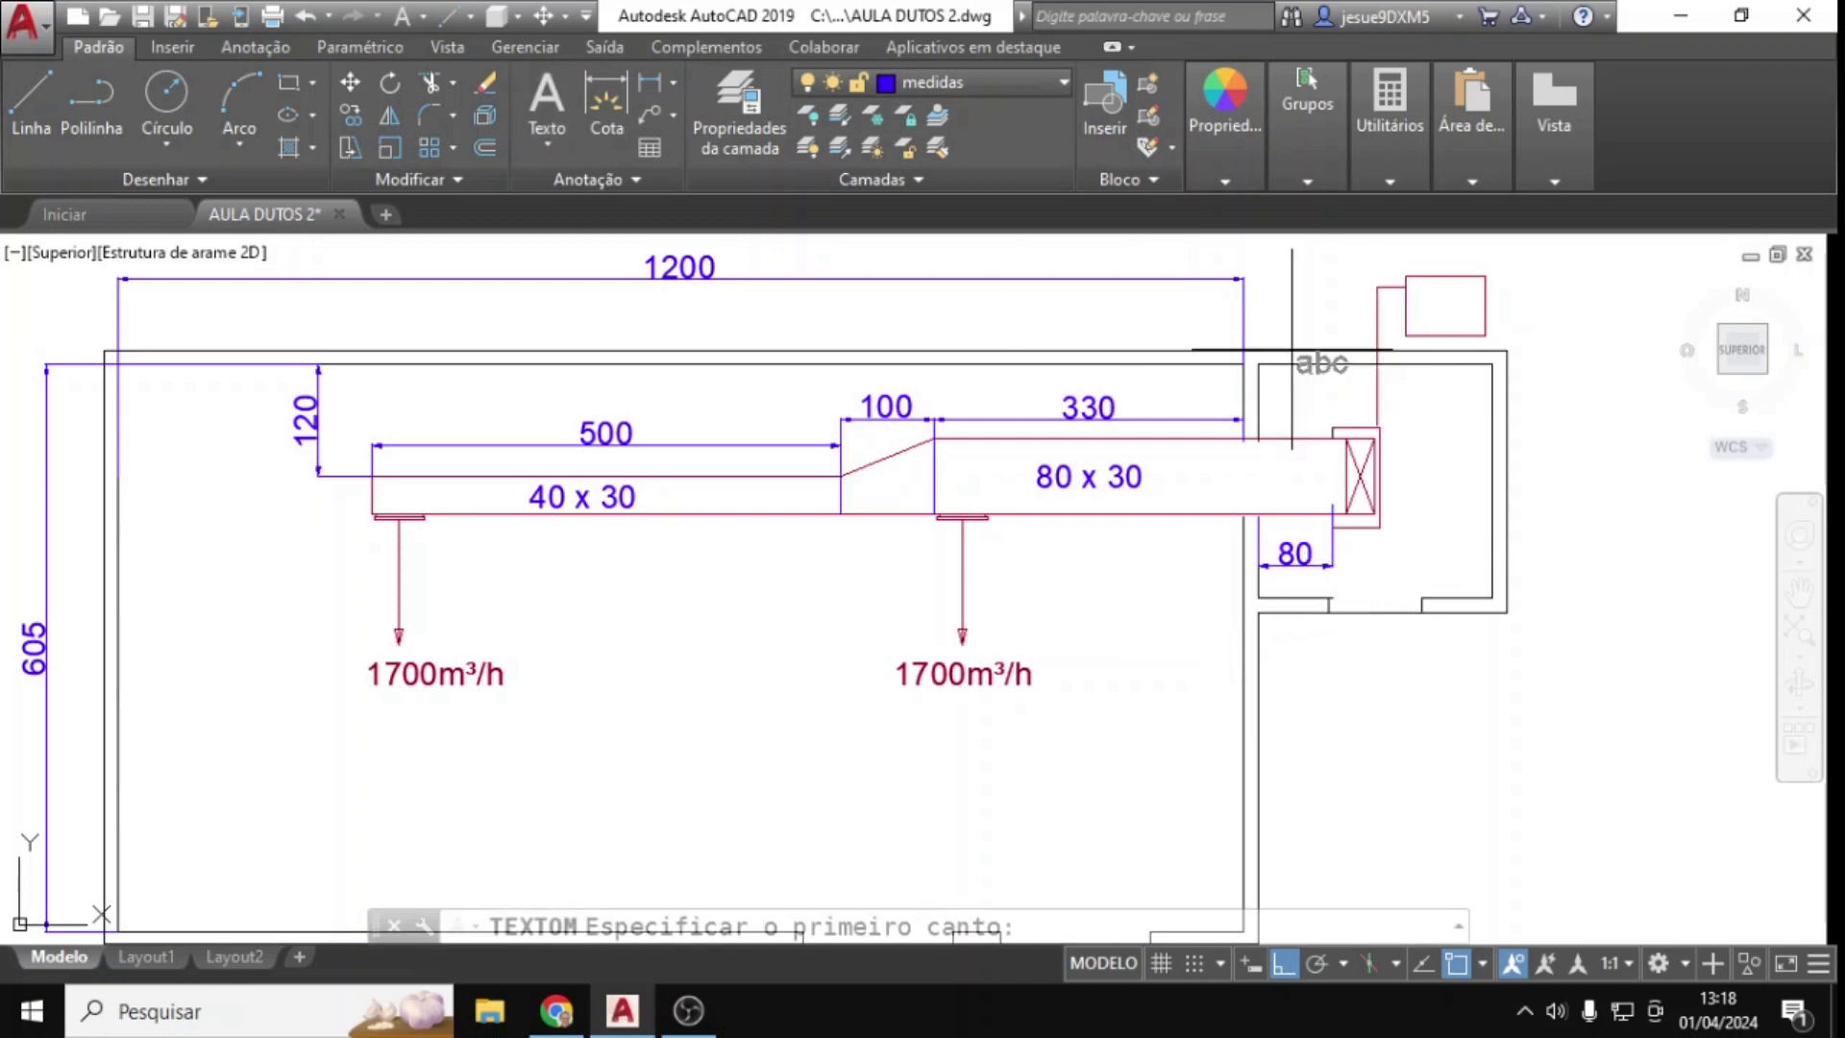
scroll(1256, 349, "up", 4)
left_click(1230, 486)
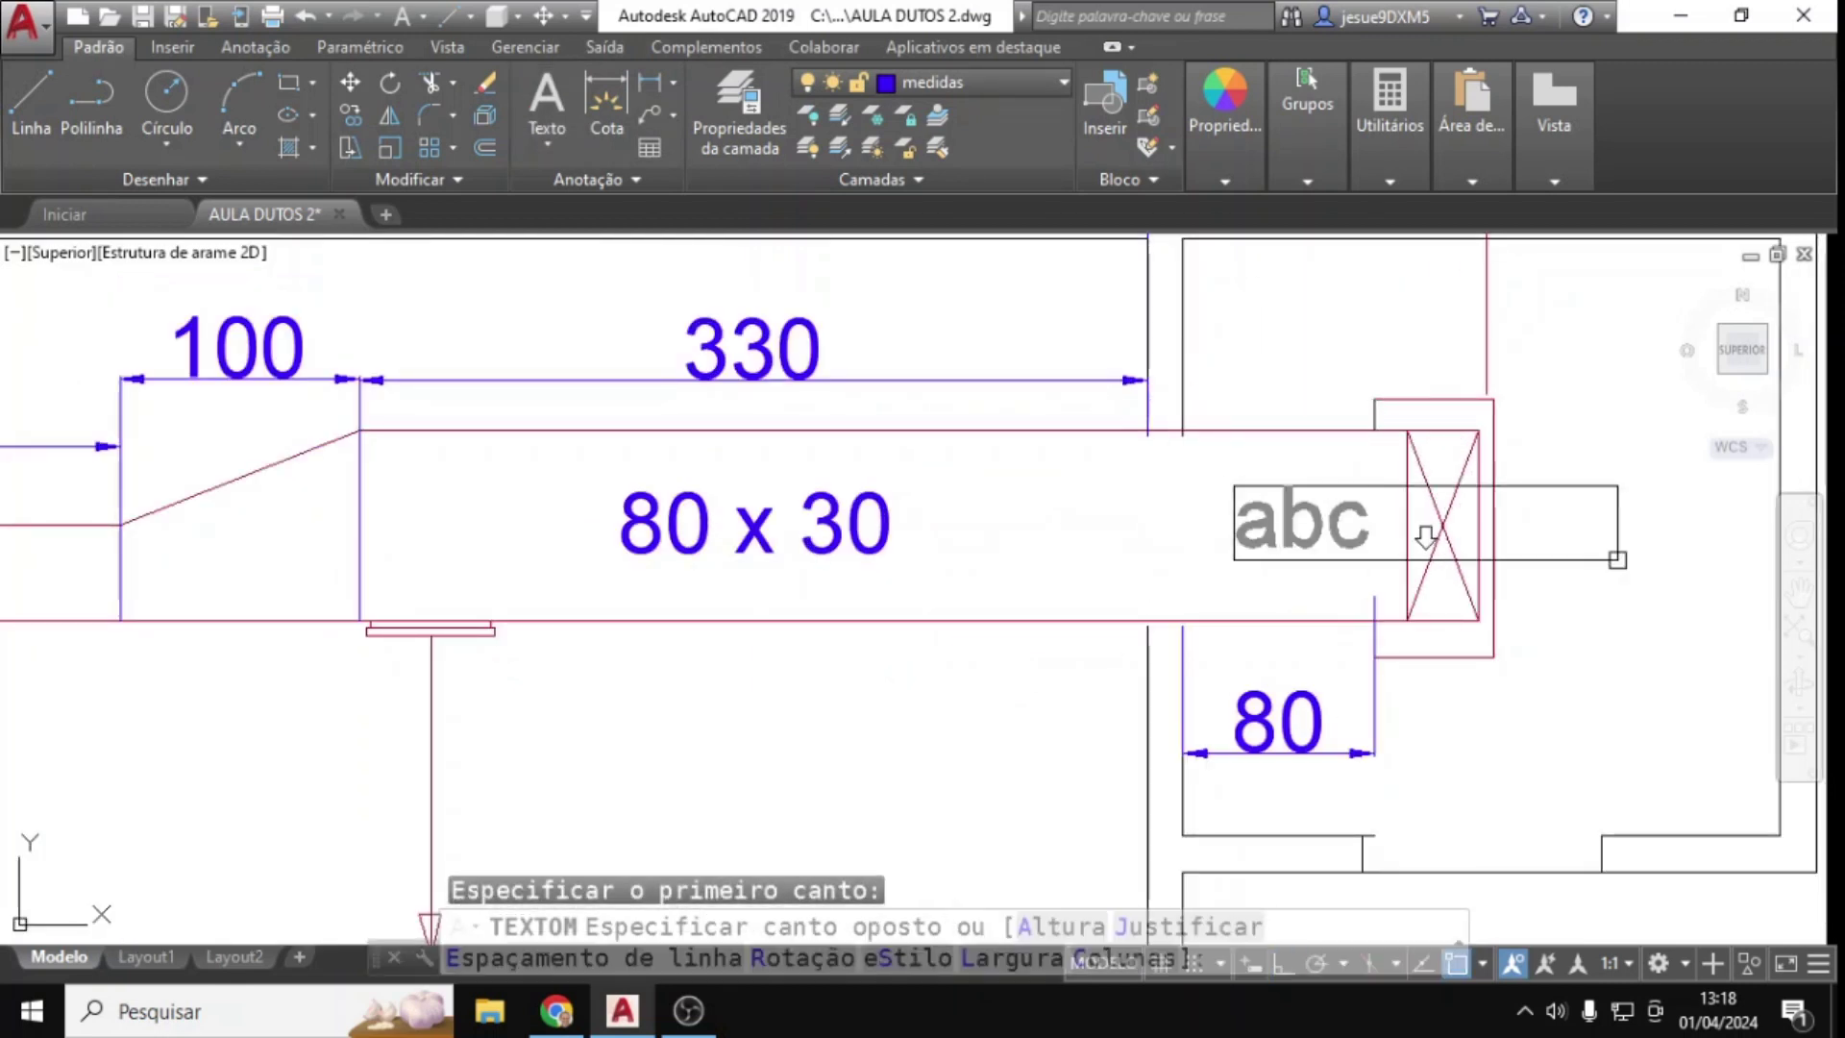
left_click(1664, 576)
type("3400M")
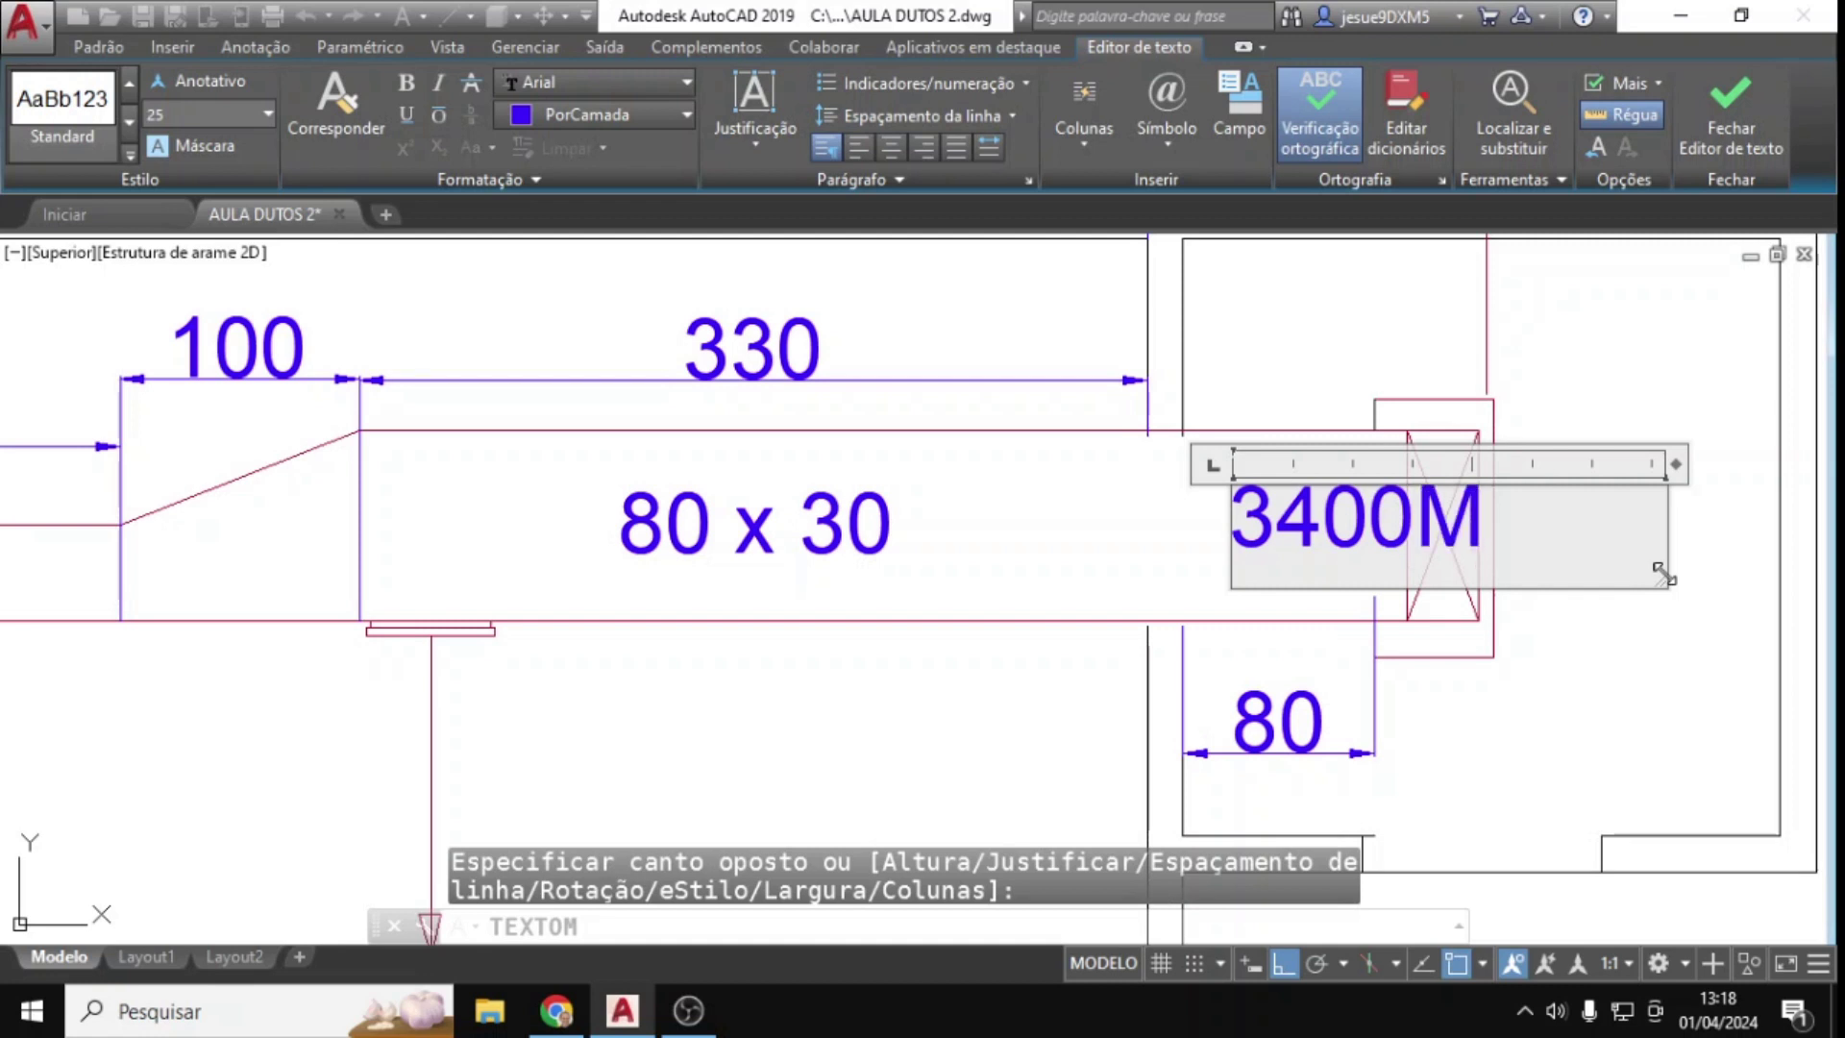
key("BackSpace")
type("m")
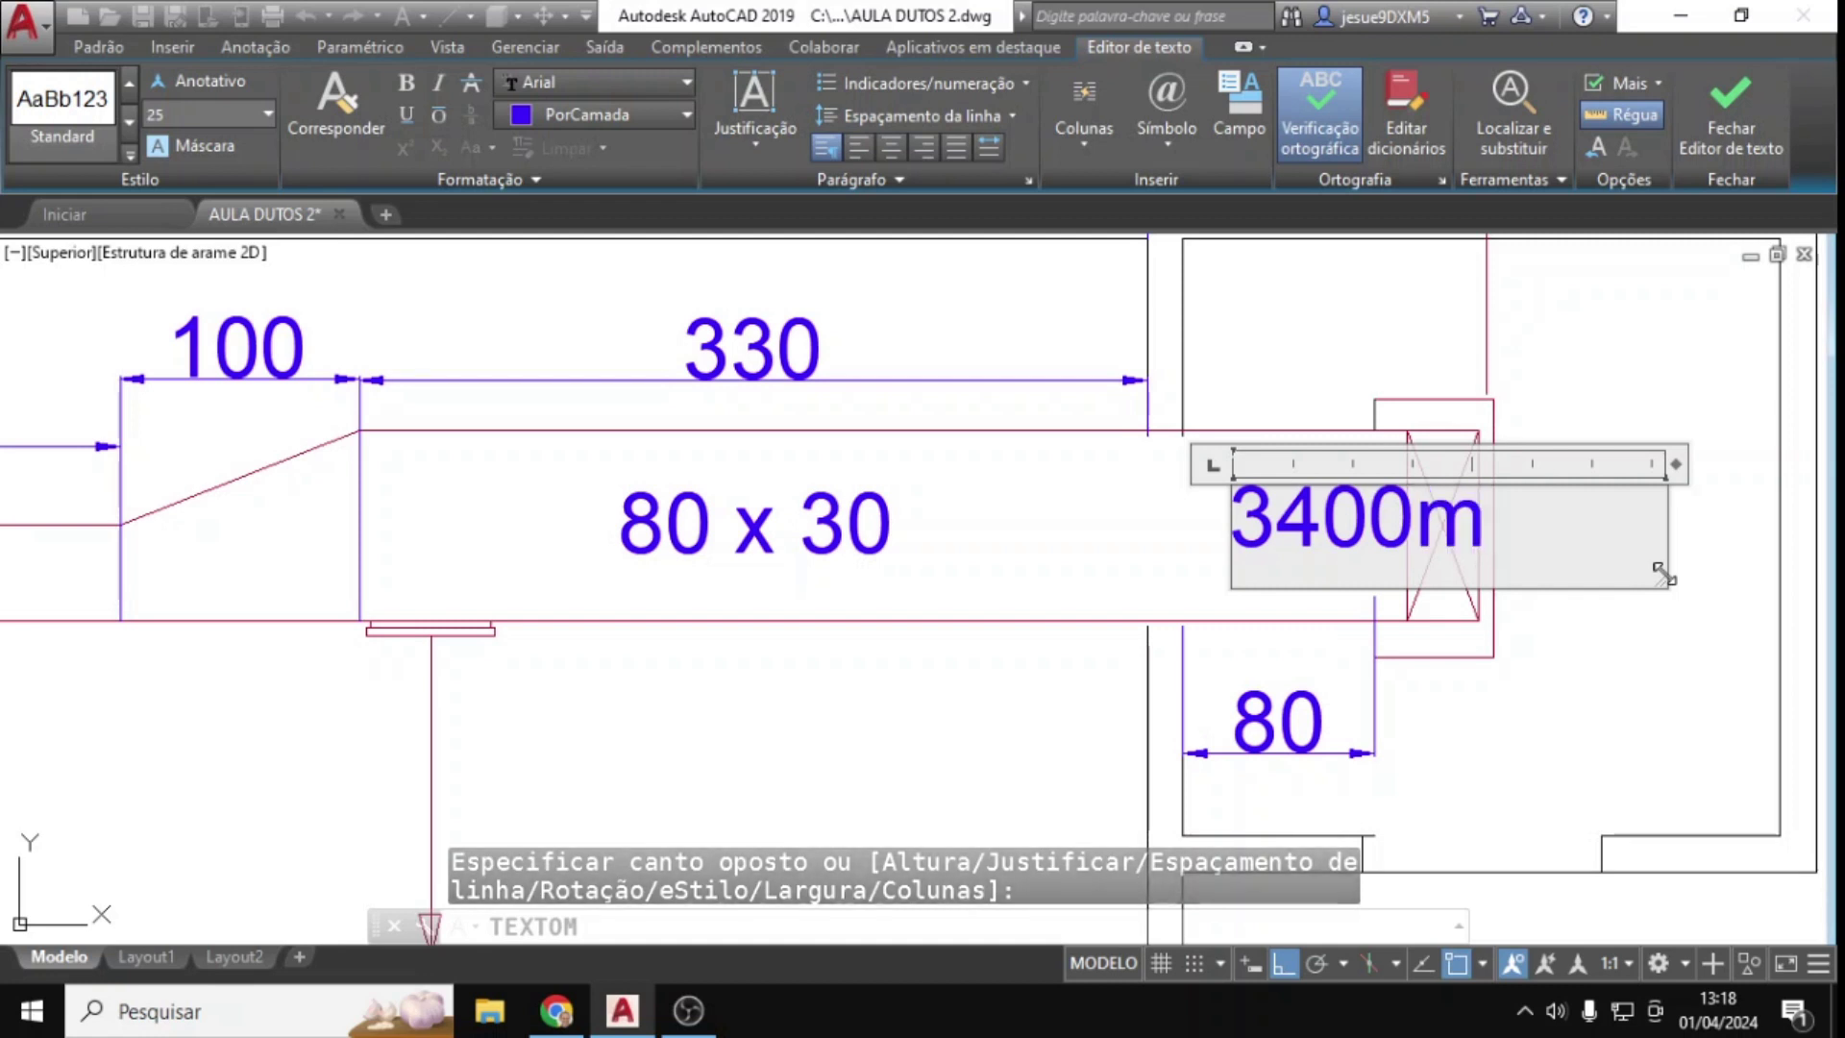
type("³/h")
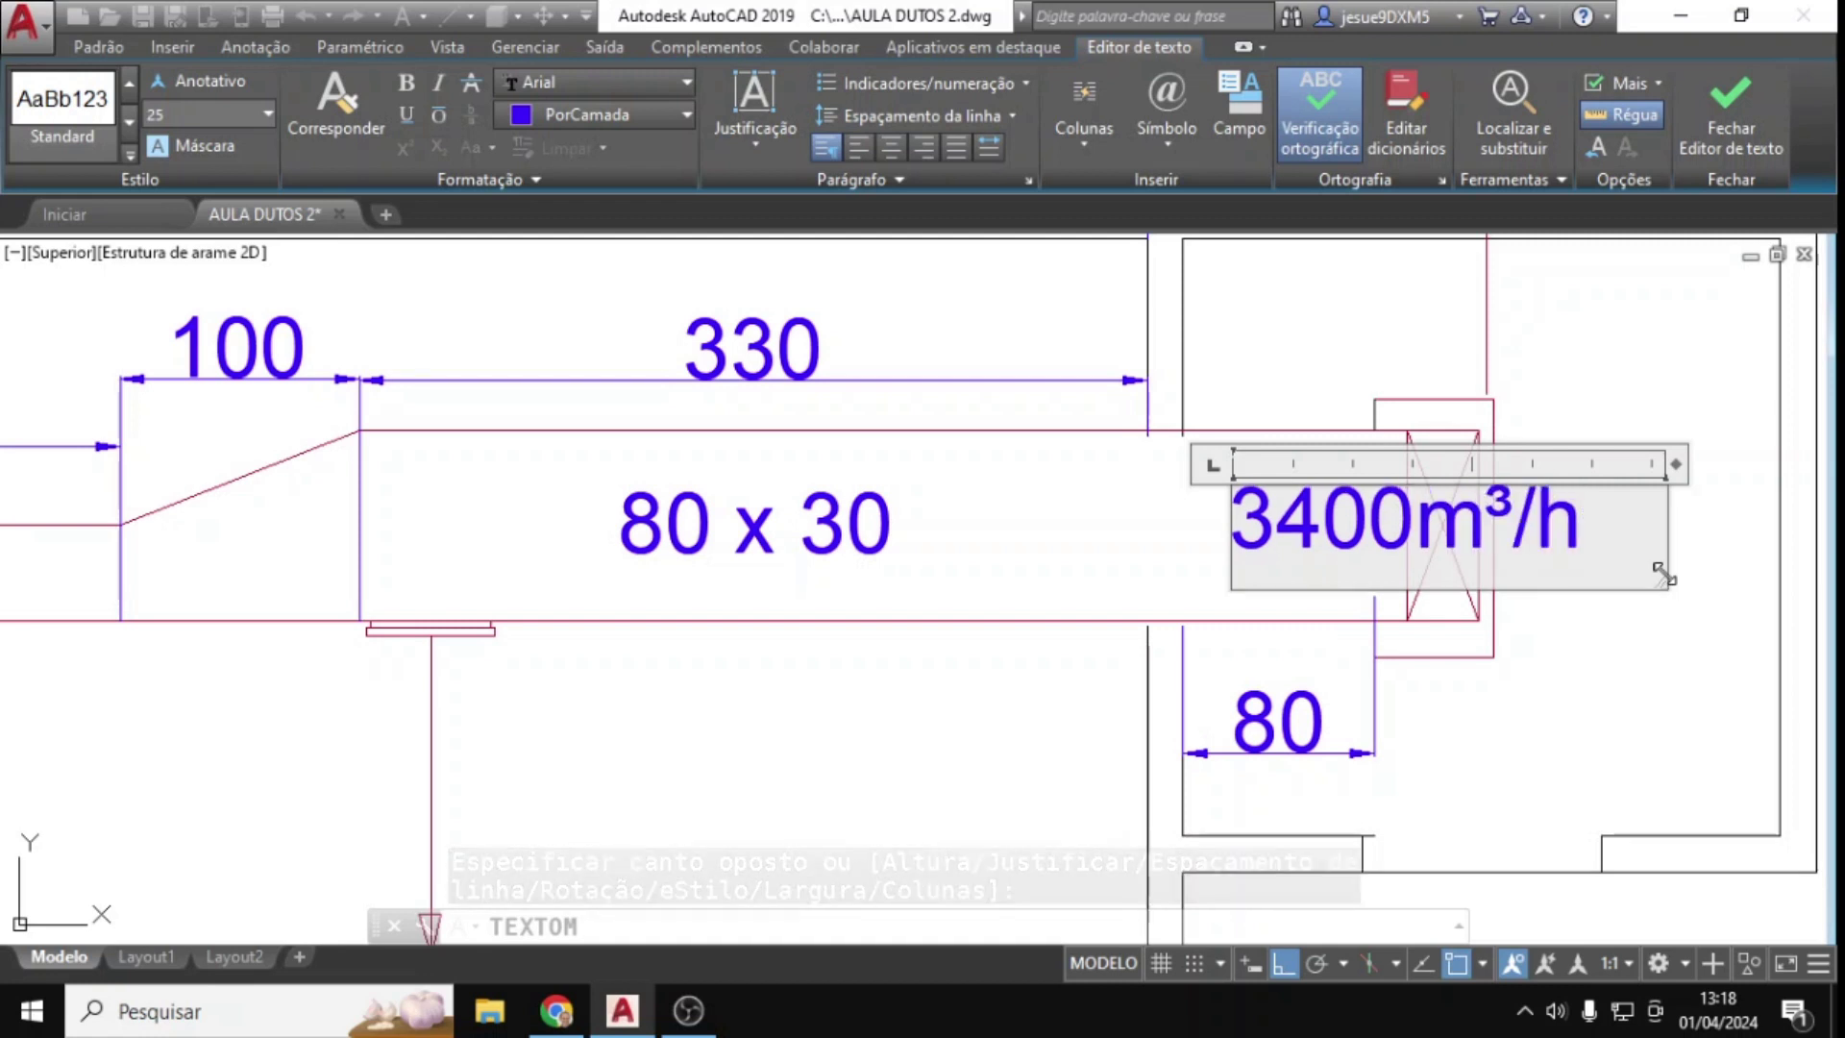
left_click(1648, 625)
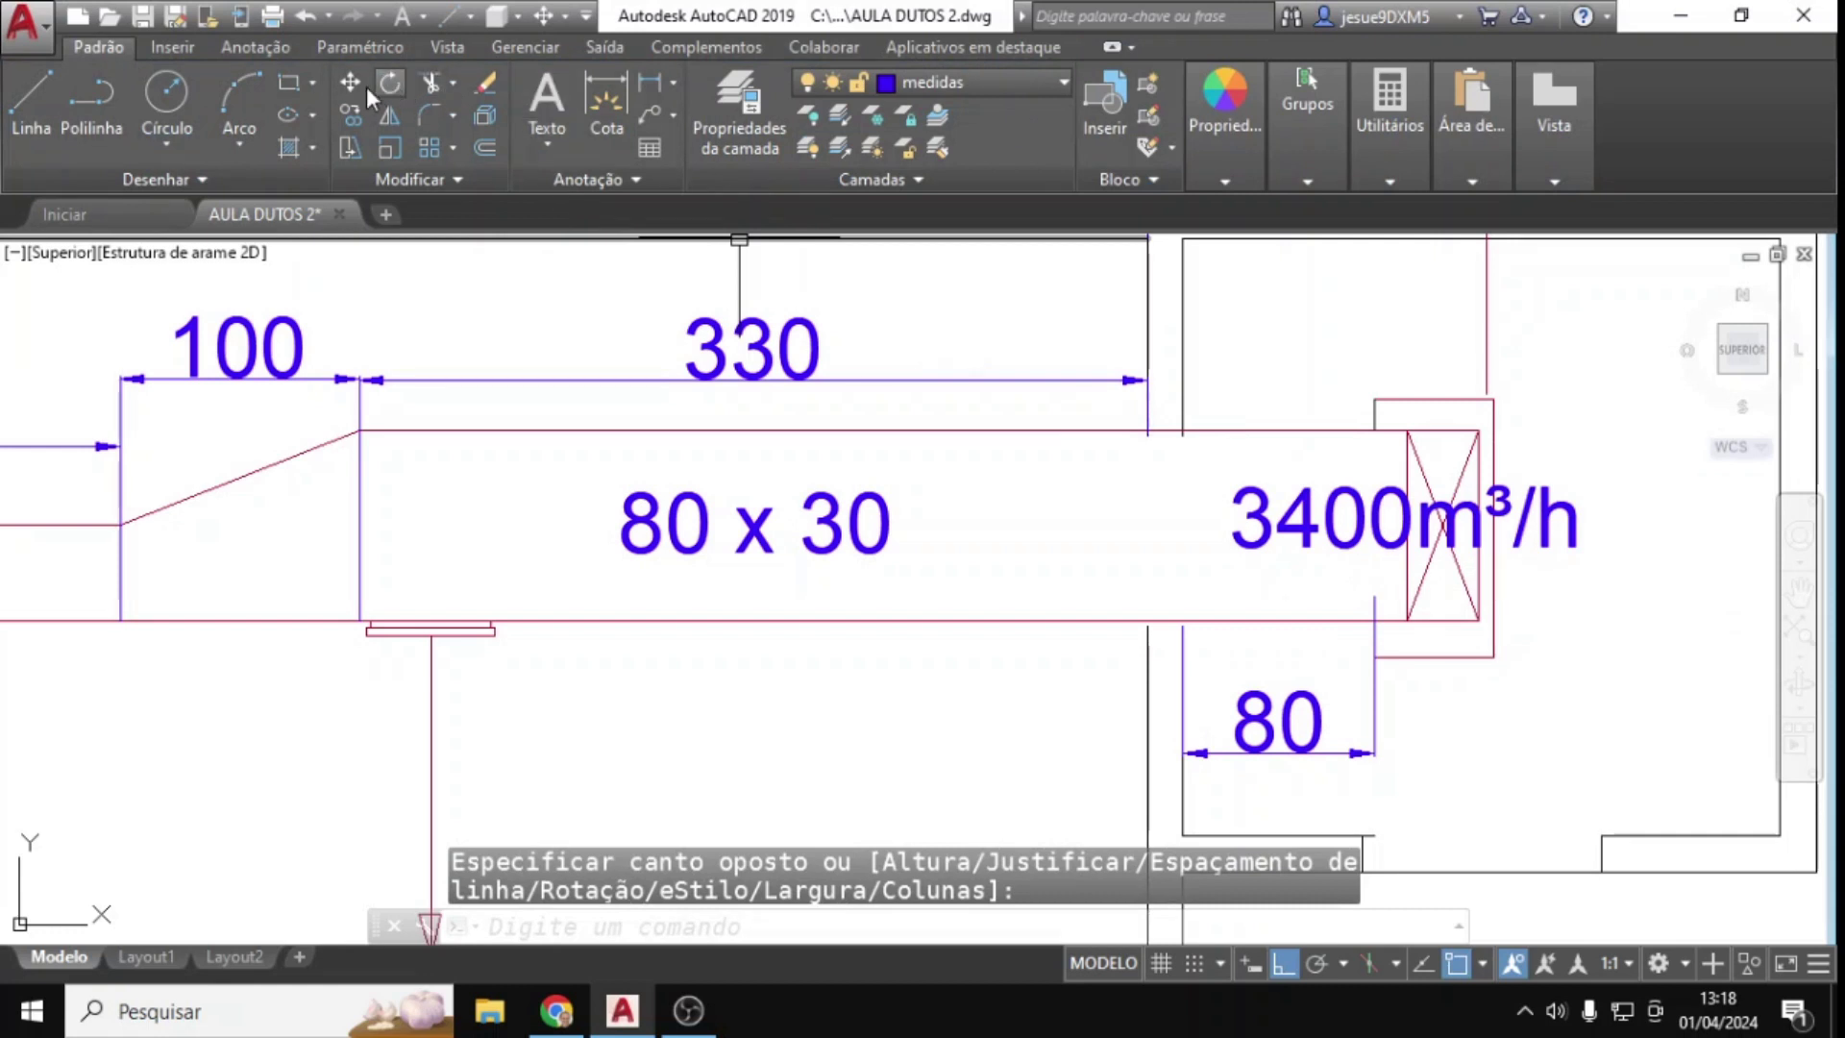
Step: Move the 3400m³/h label left so it sits inside the duct, just before the crossed box
left_click(350, 82)
left_click(1293, 534)
key("Return")
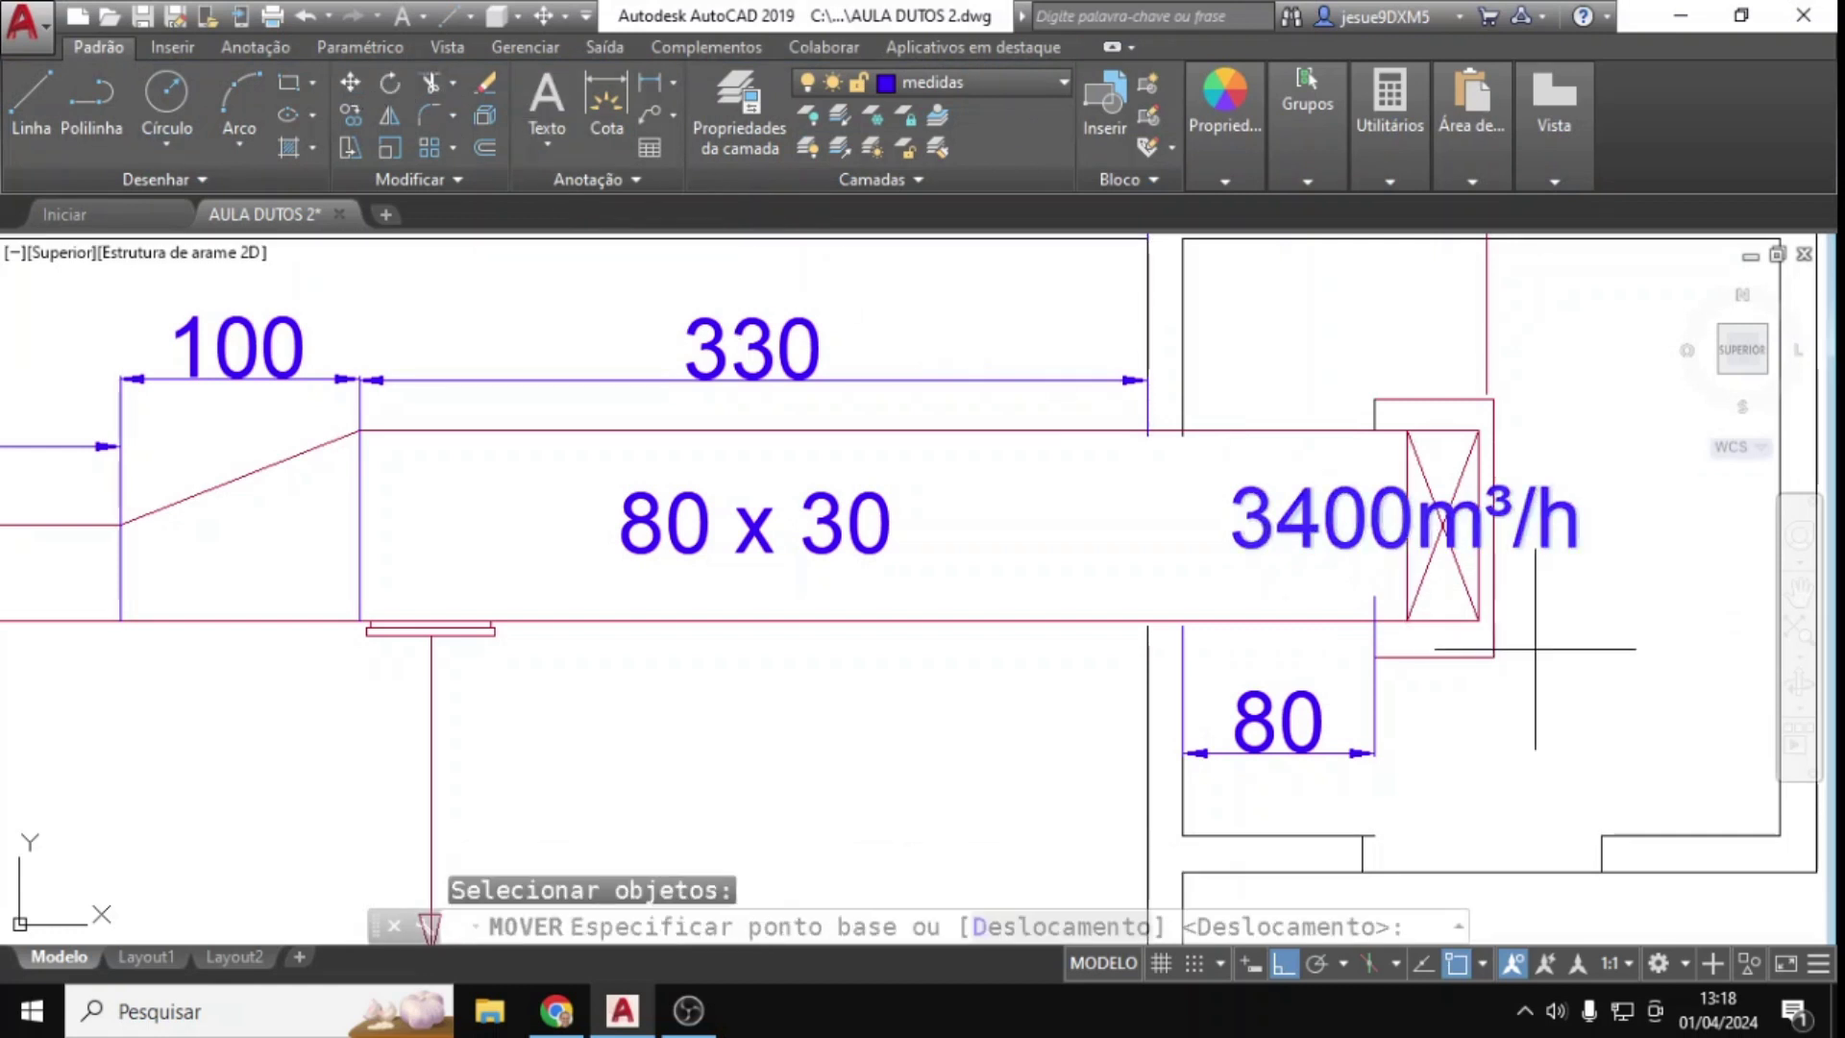
left_click(1513, 638)
left_click(1404, 653)
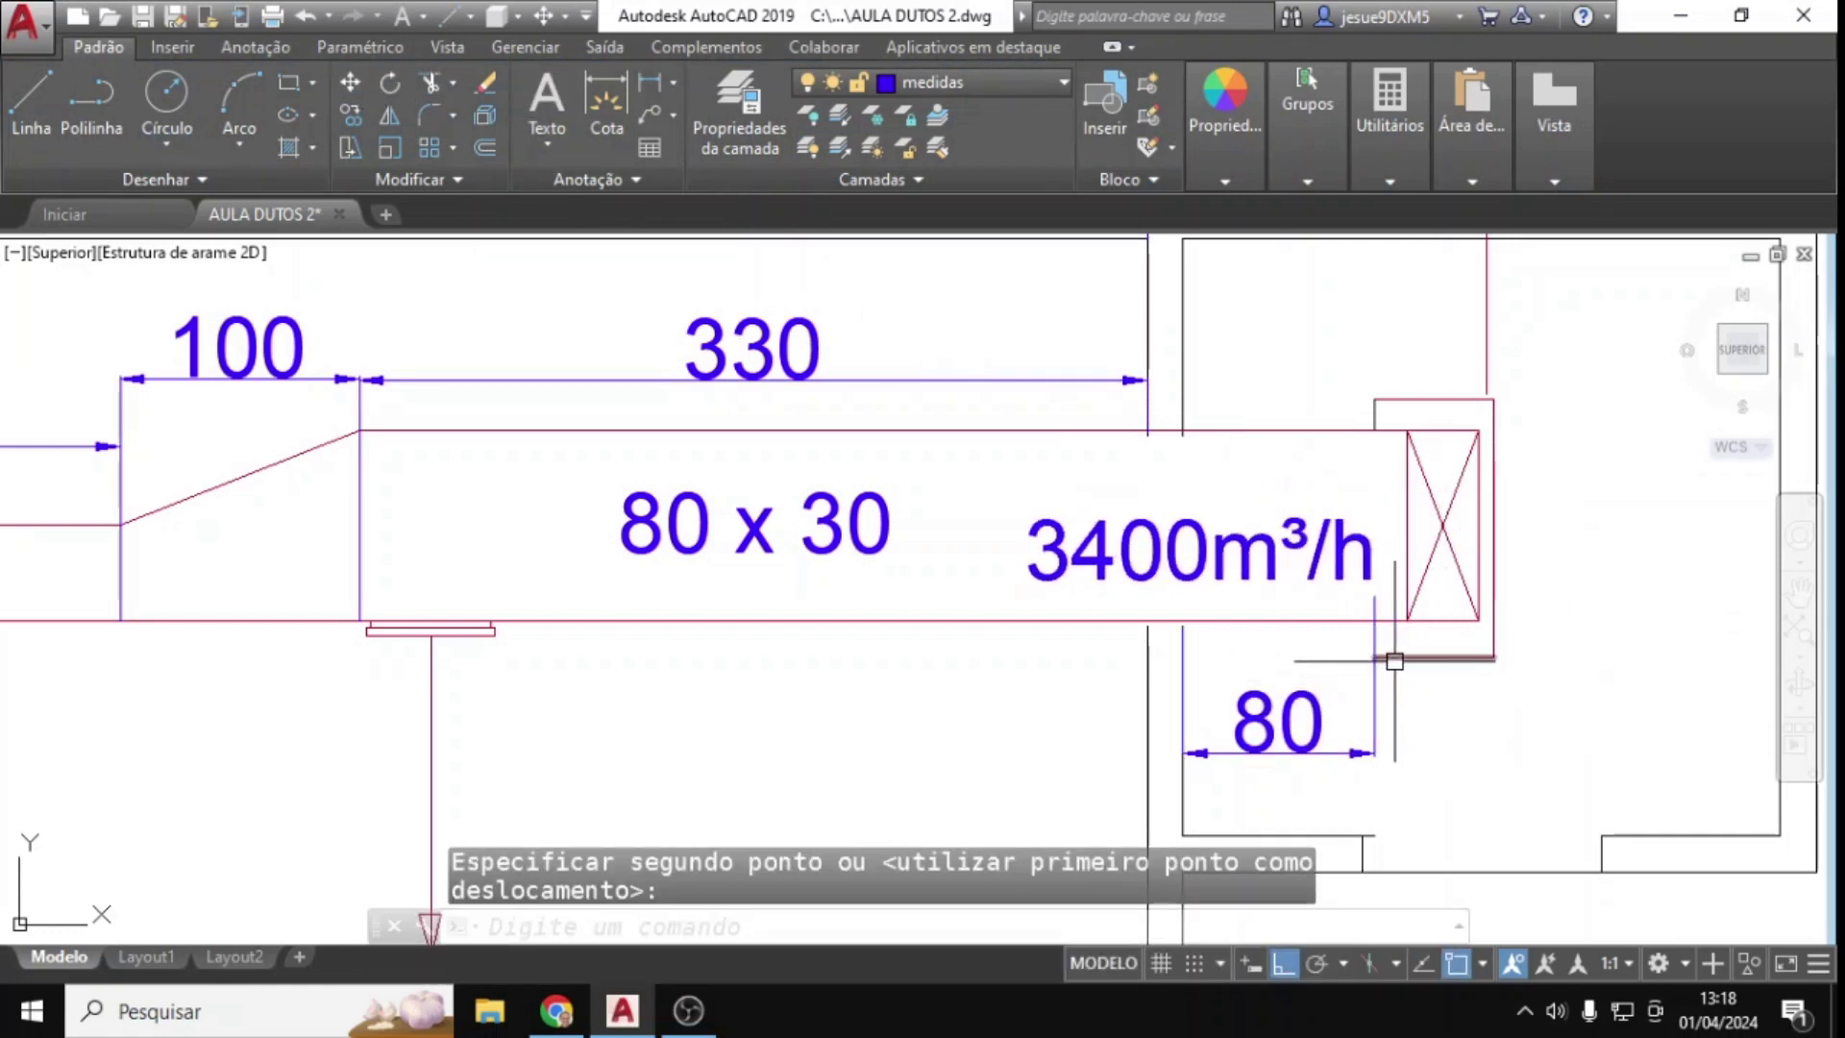
Step: Move the 3400m³/h label up to centre it between the duct's edges, in line with the 80 x 30 text
key("Escape")
scroll(1392, 659, "up", 2)
left_click(1245, 498)
key("space")
left_click(1663, 659)
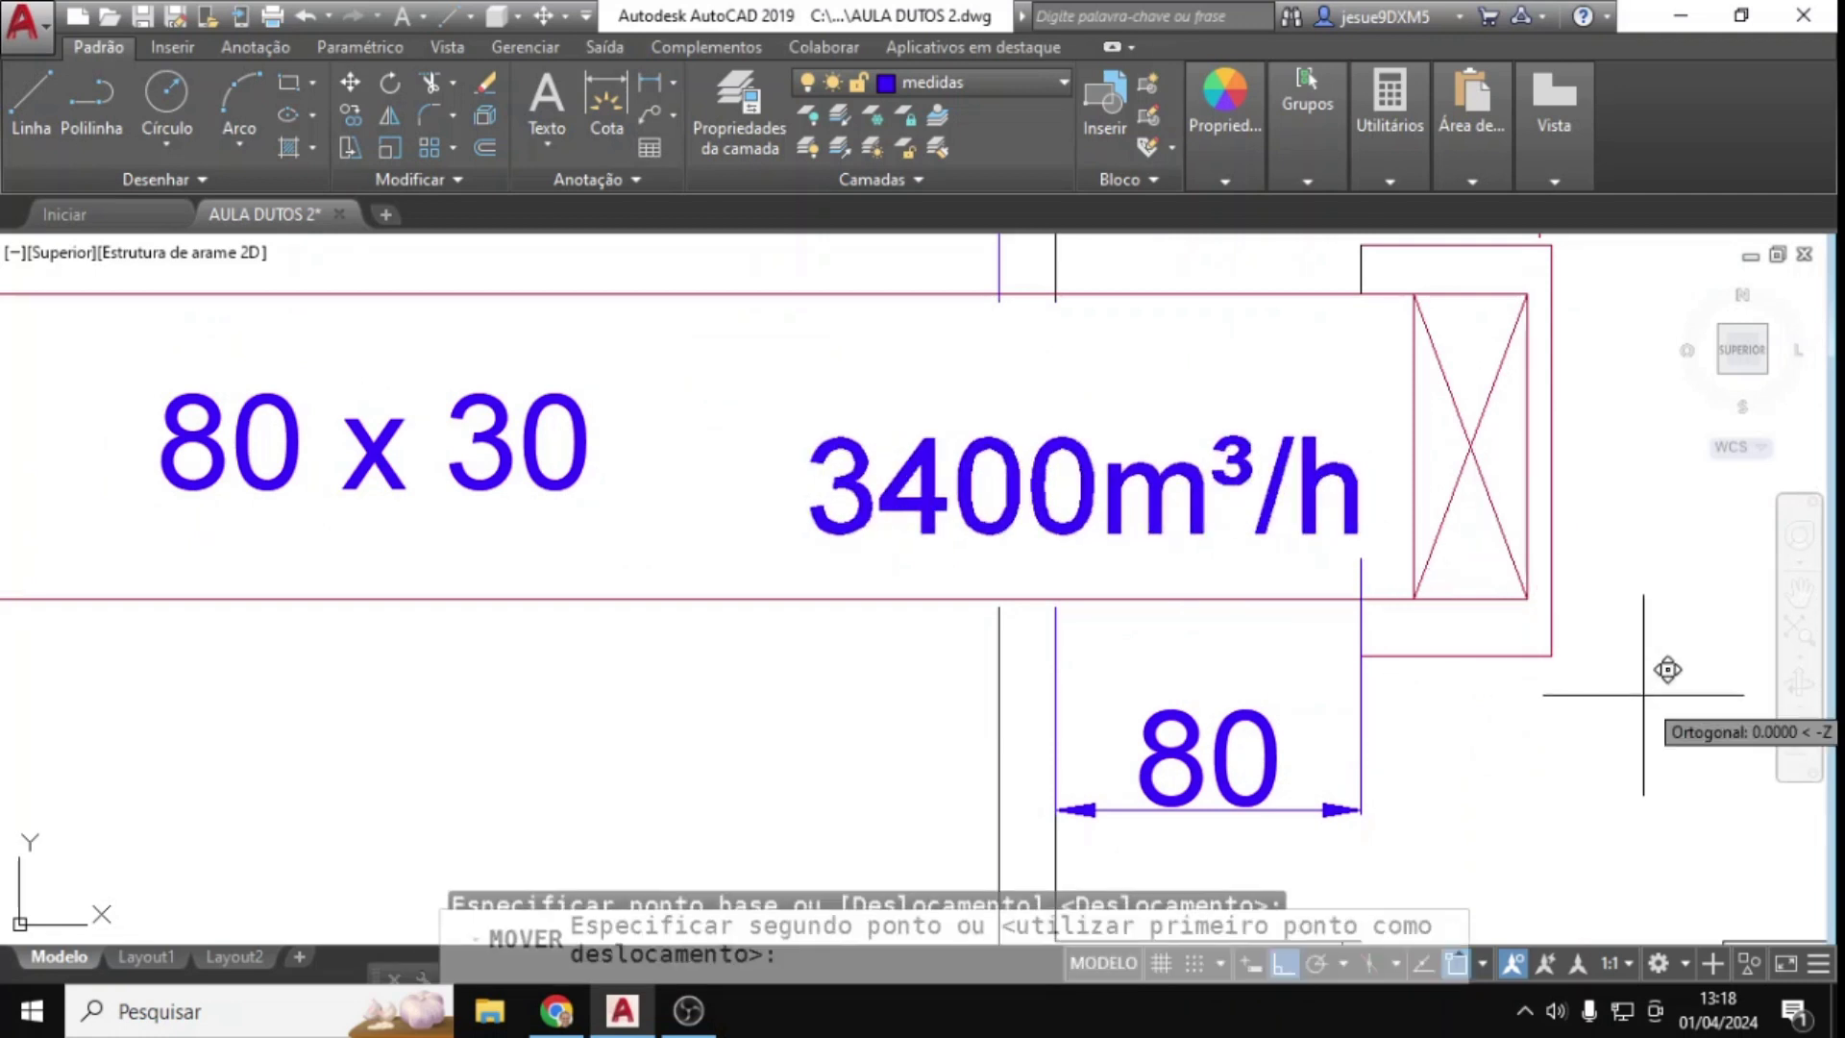
scroll(1383, 644, "down", 3)
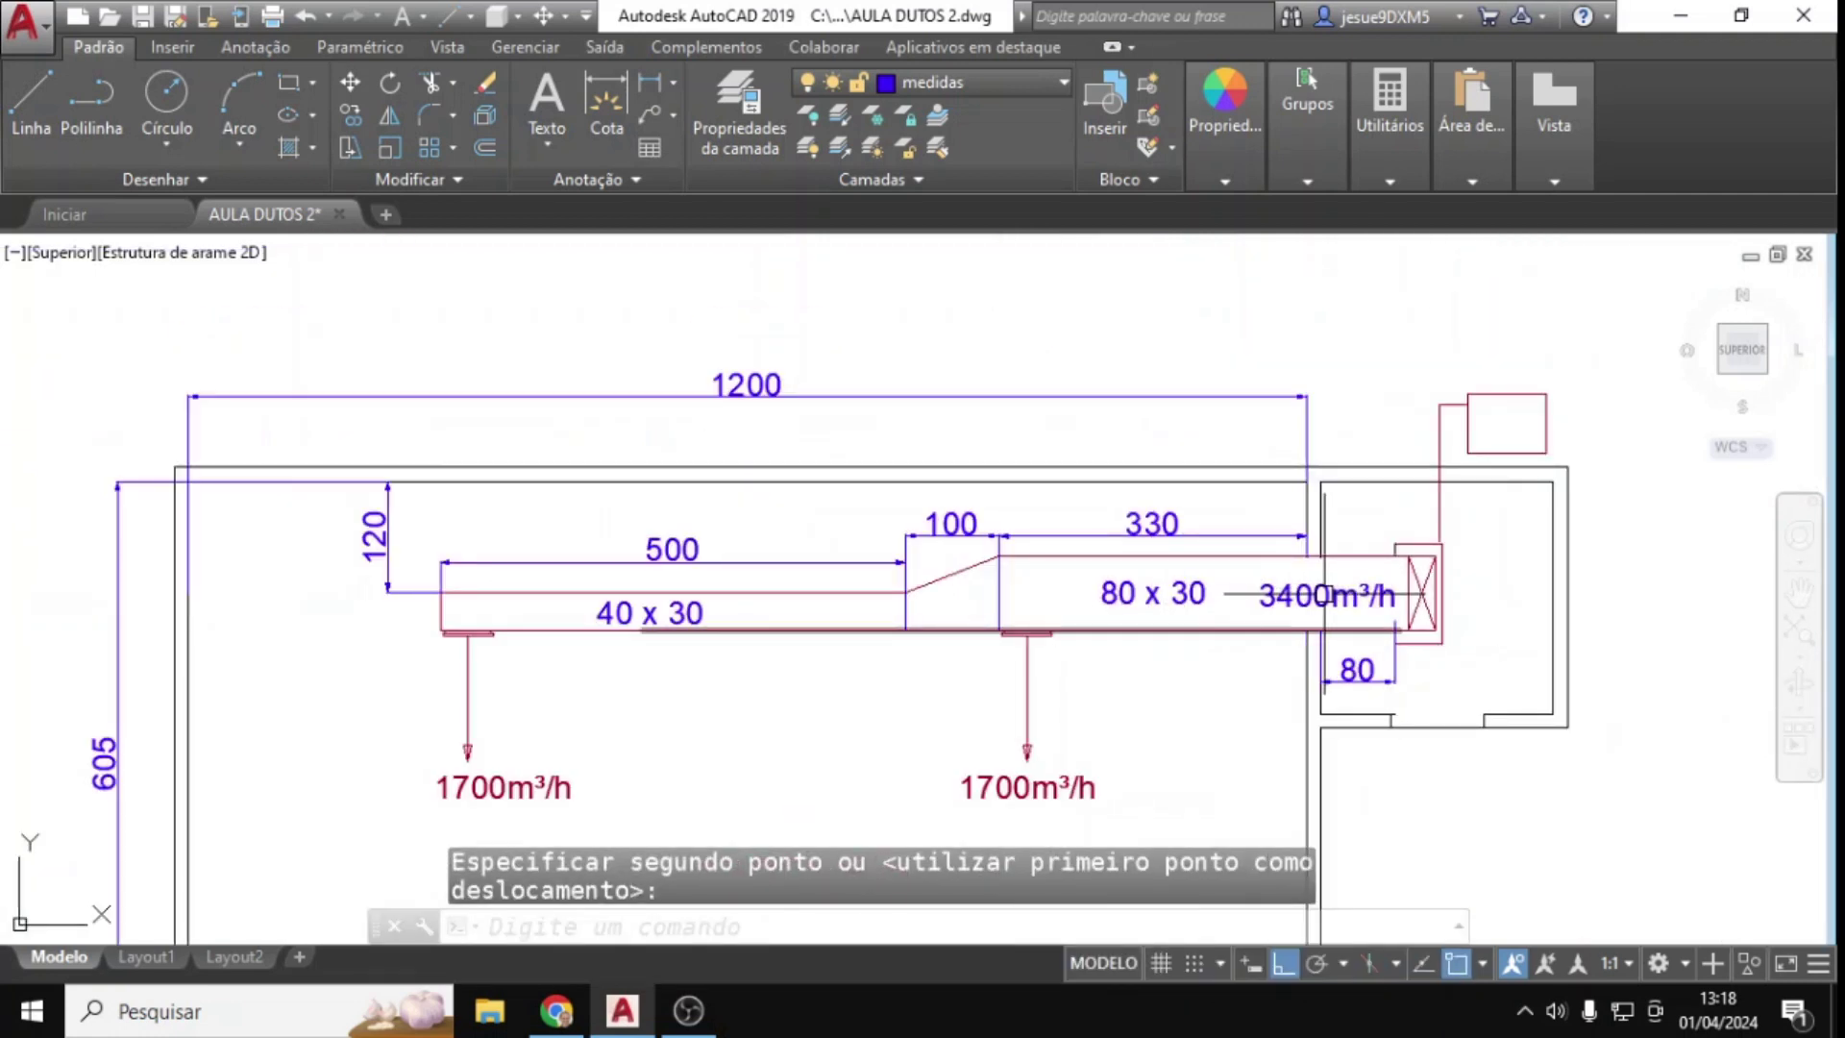
left_click(1428, 594)
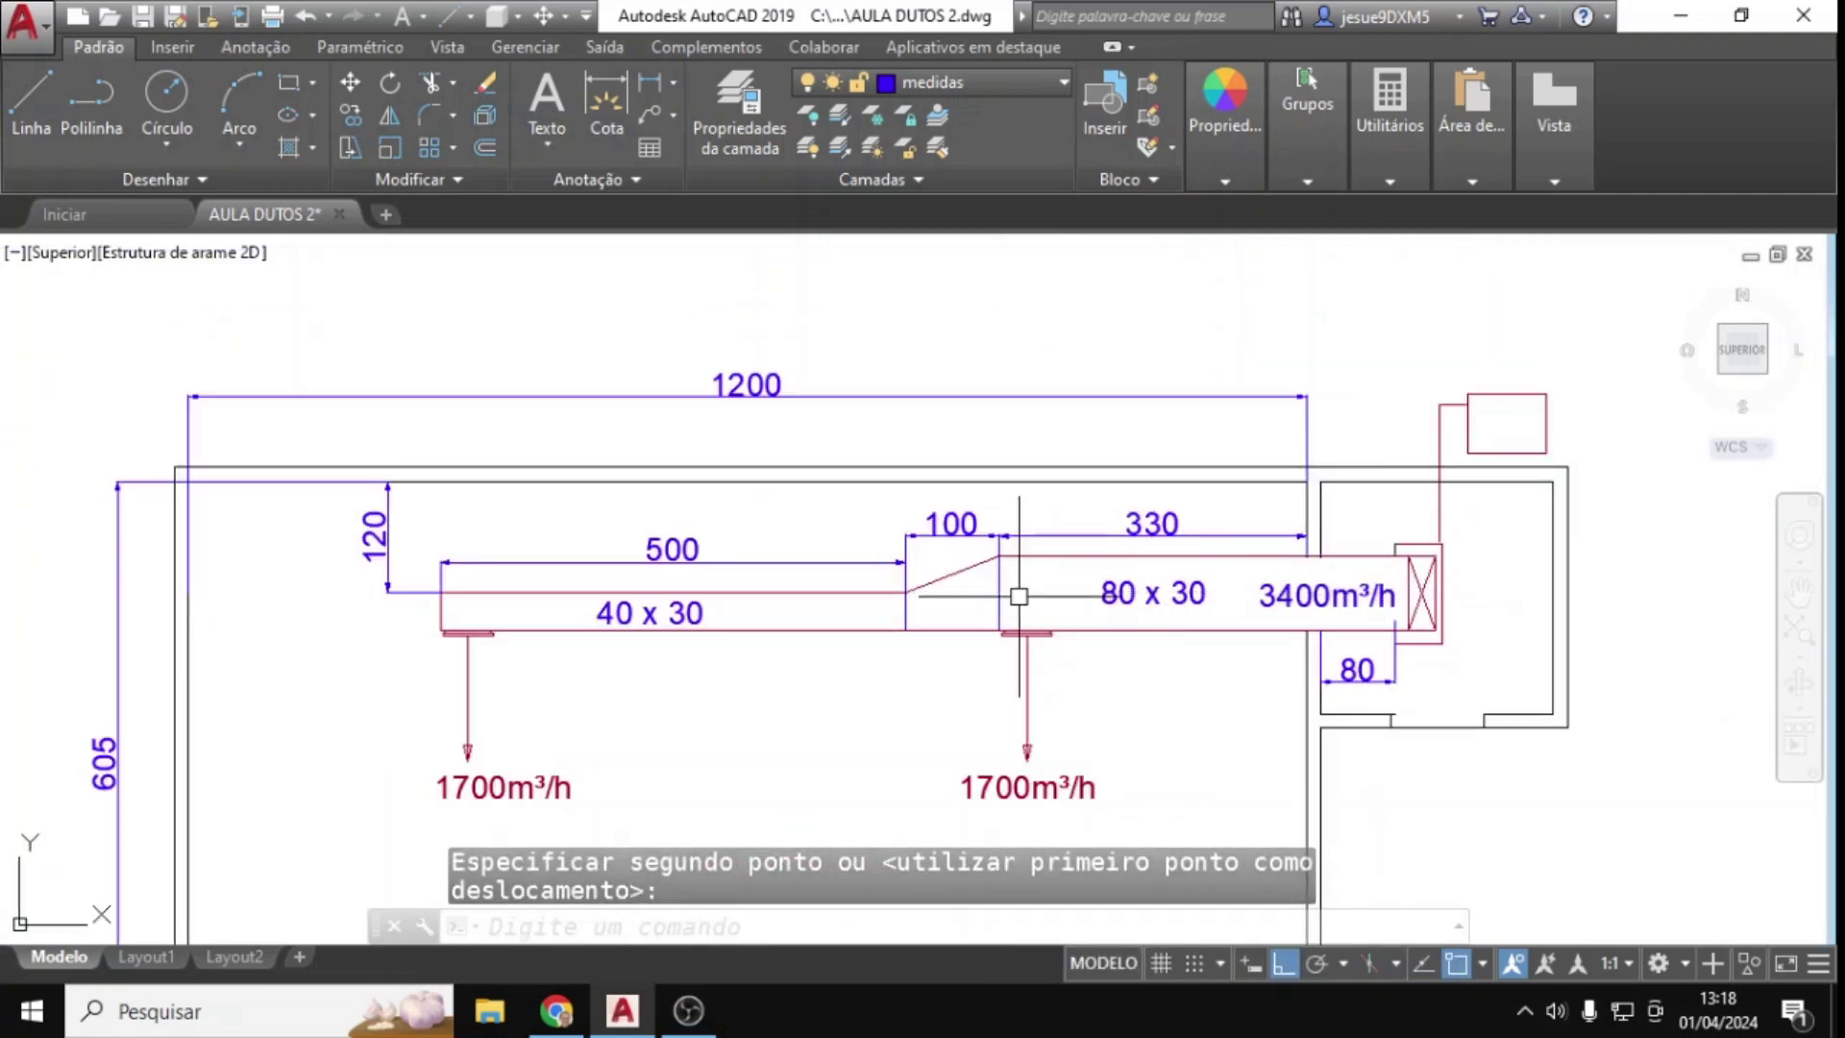
Step: Add the text label A above the duct's start, inside the small equipment room
scroll(1033, 654, "up", 2)
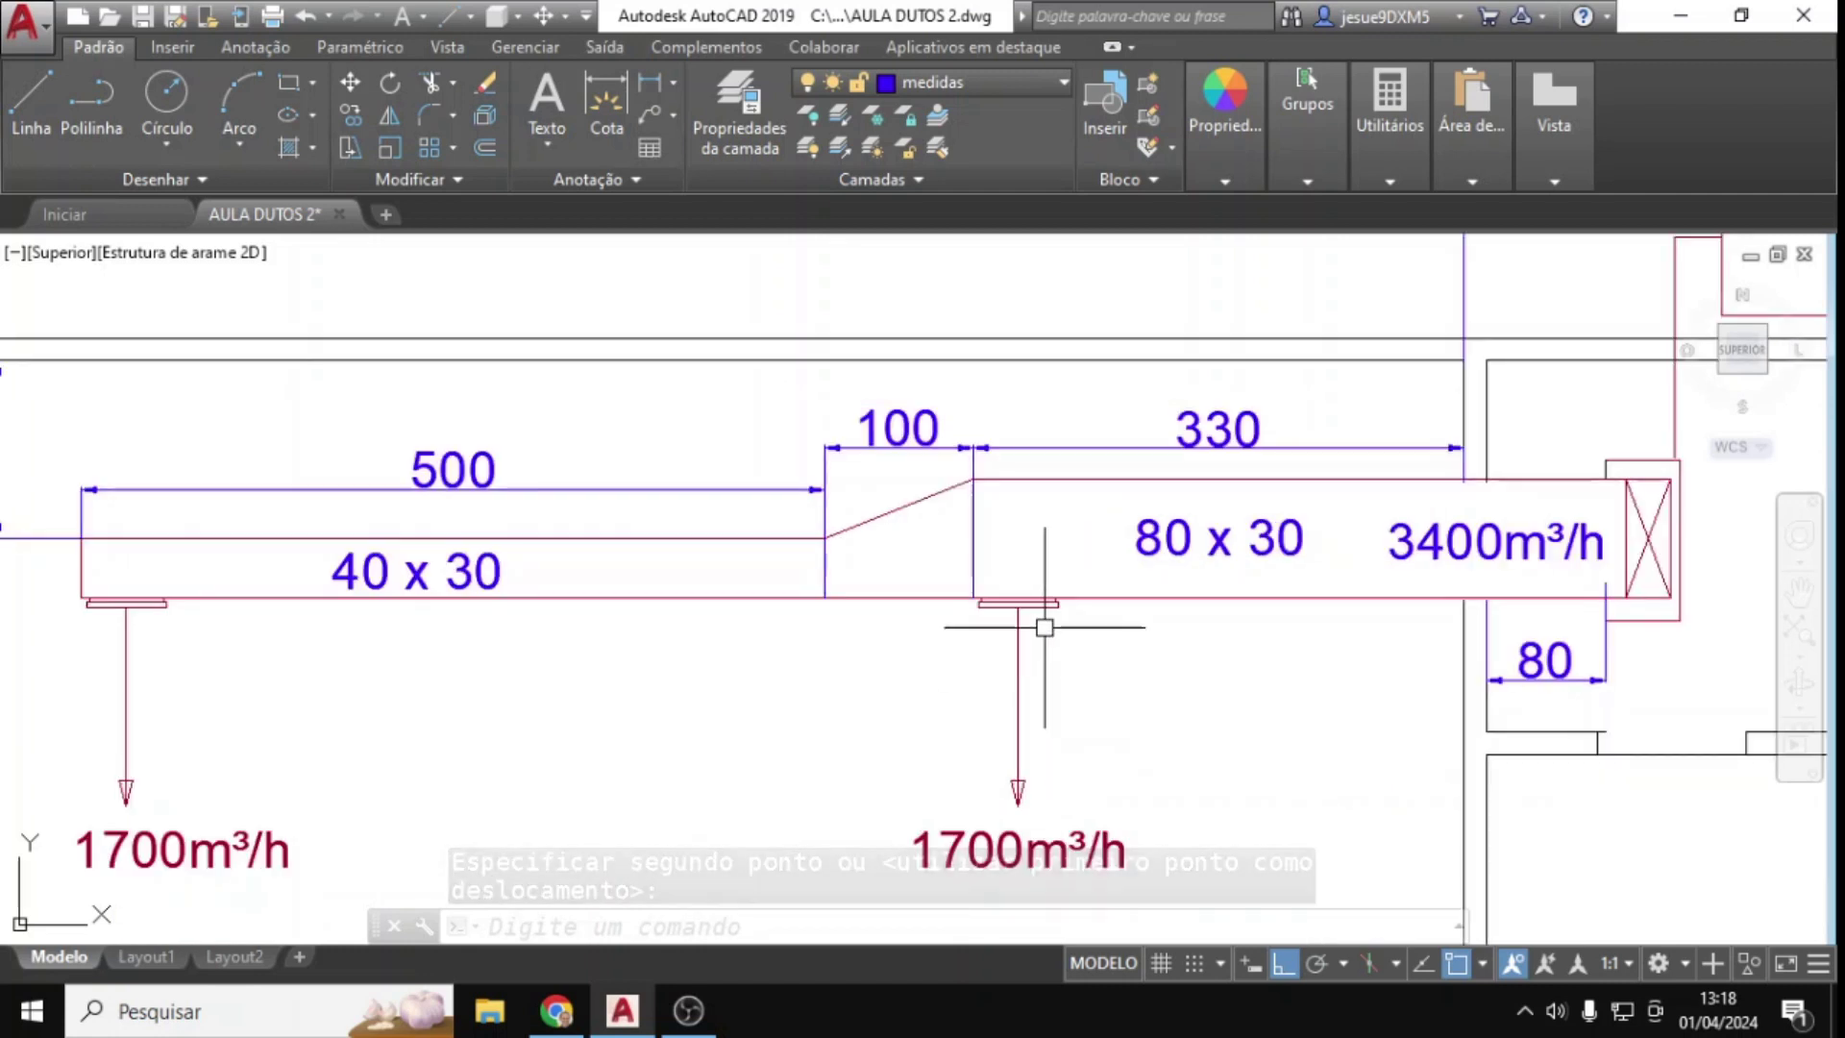
scroll(1021, 605, "down", 2)
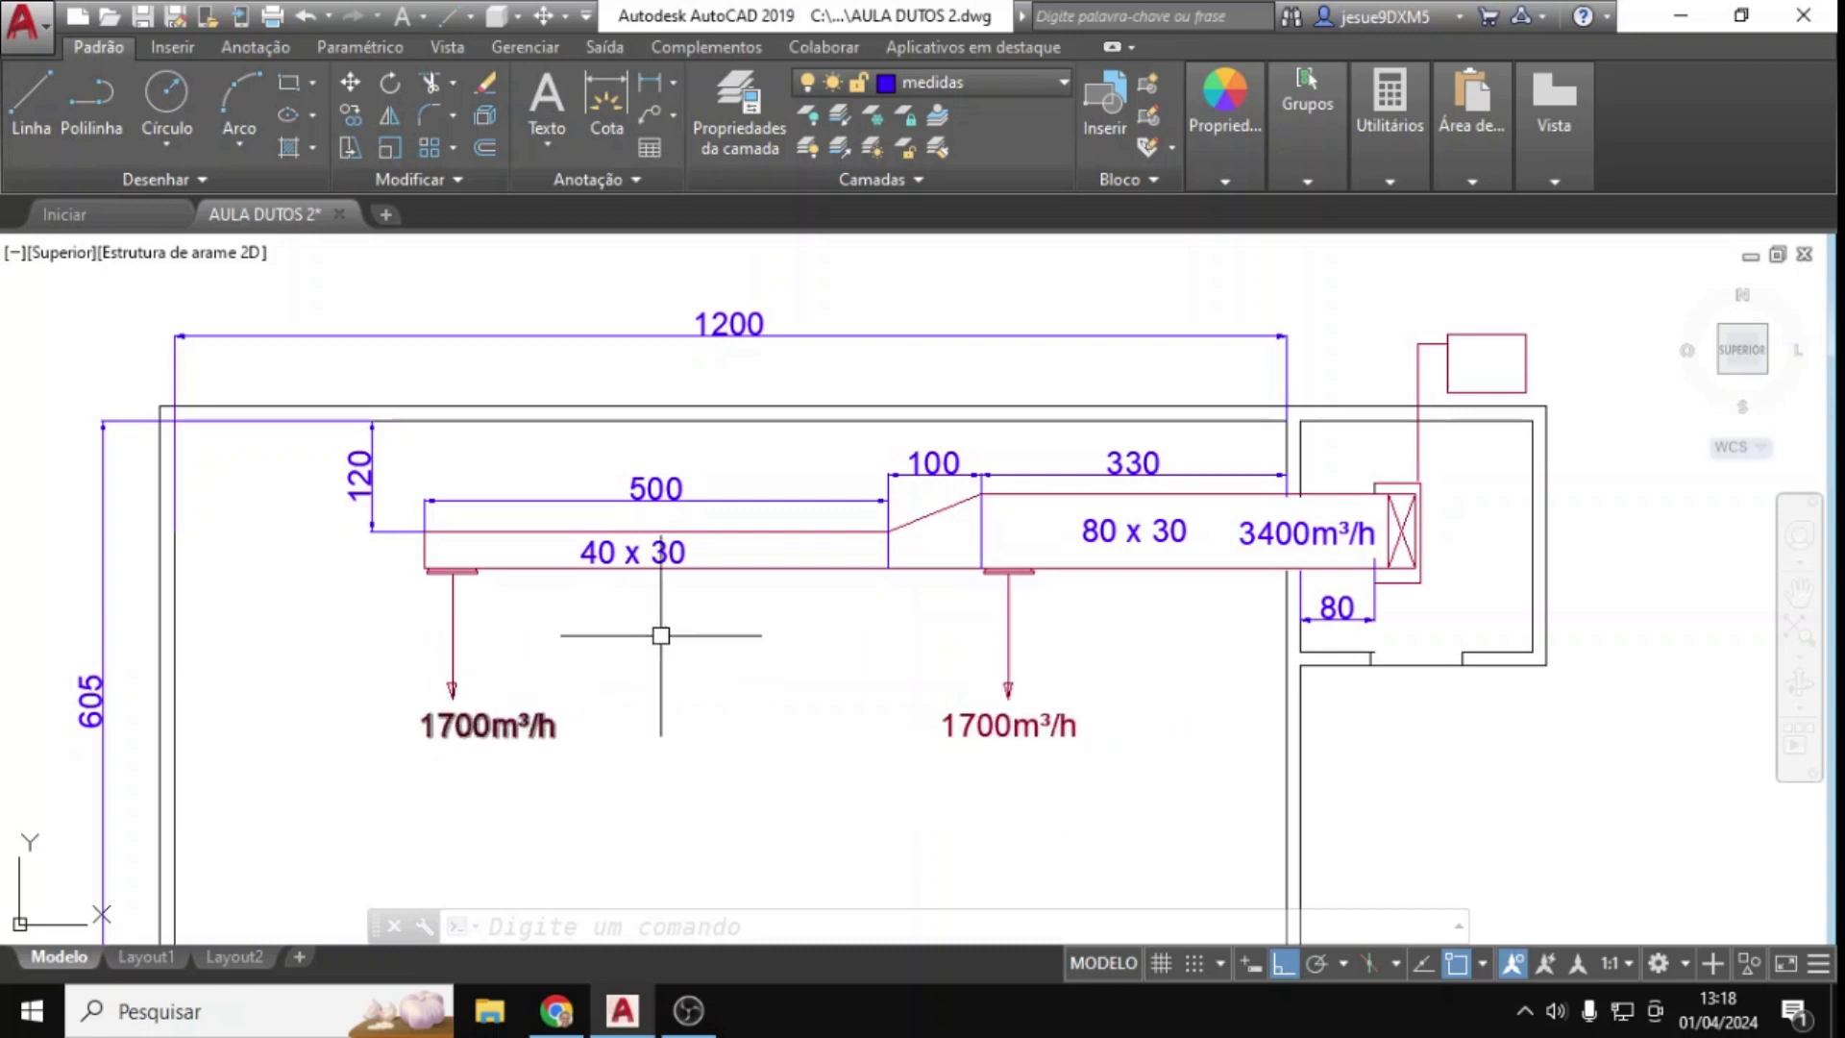
left_click(546, 105)
scroll(1362, 490, "up", 4)
left_click(1297, 356)
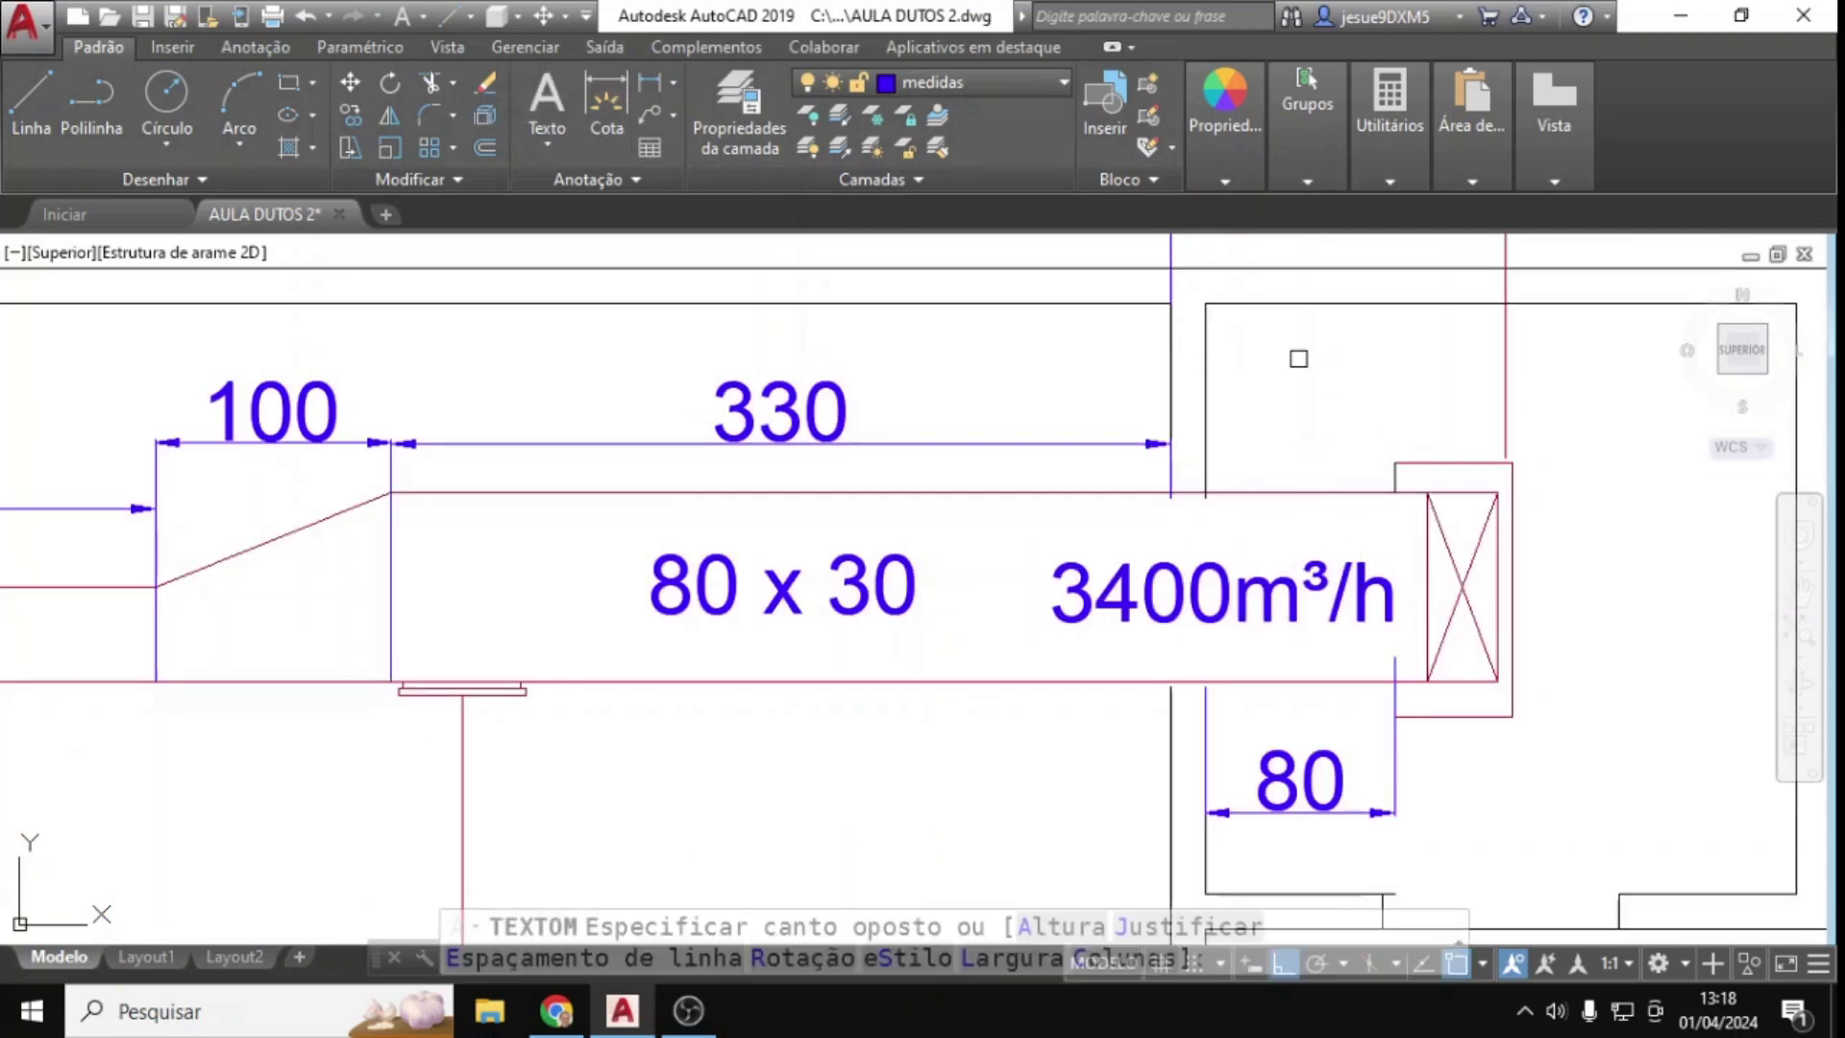
left_click(1396, 481)
left_click(1255, 547)
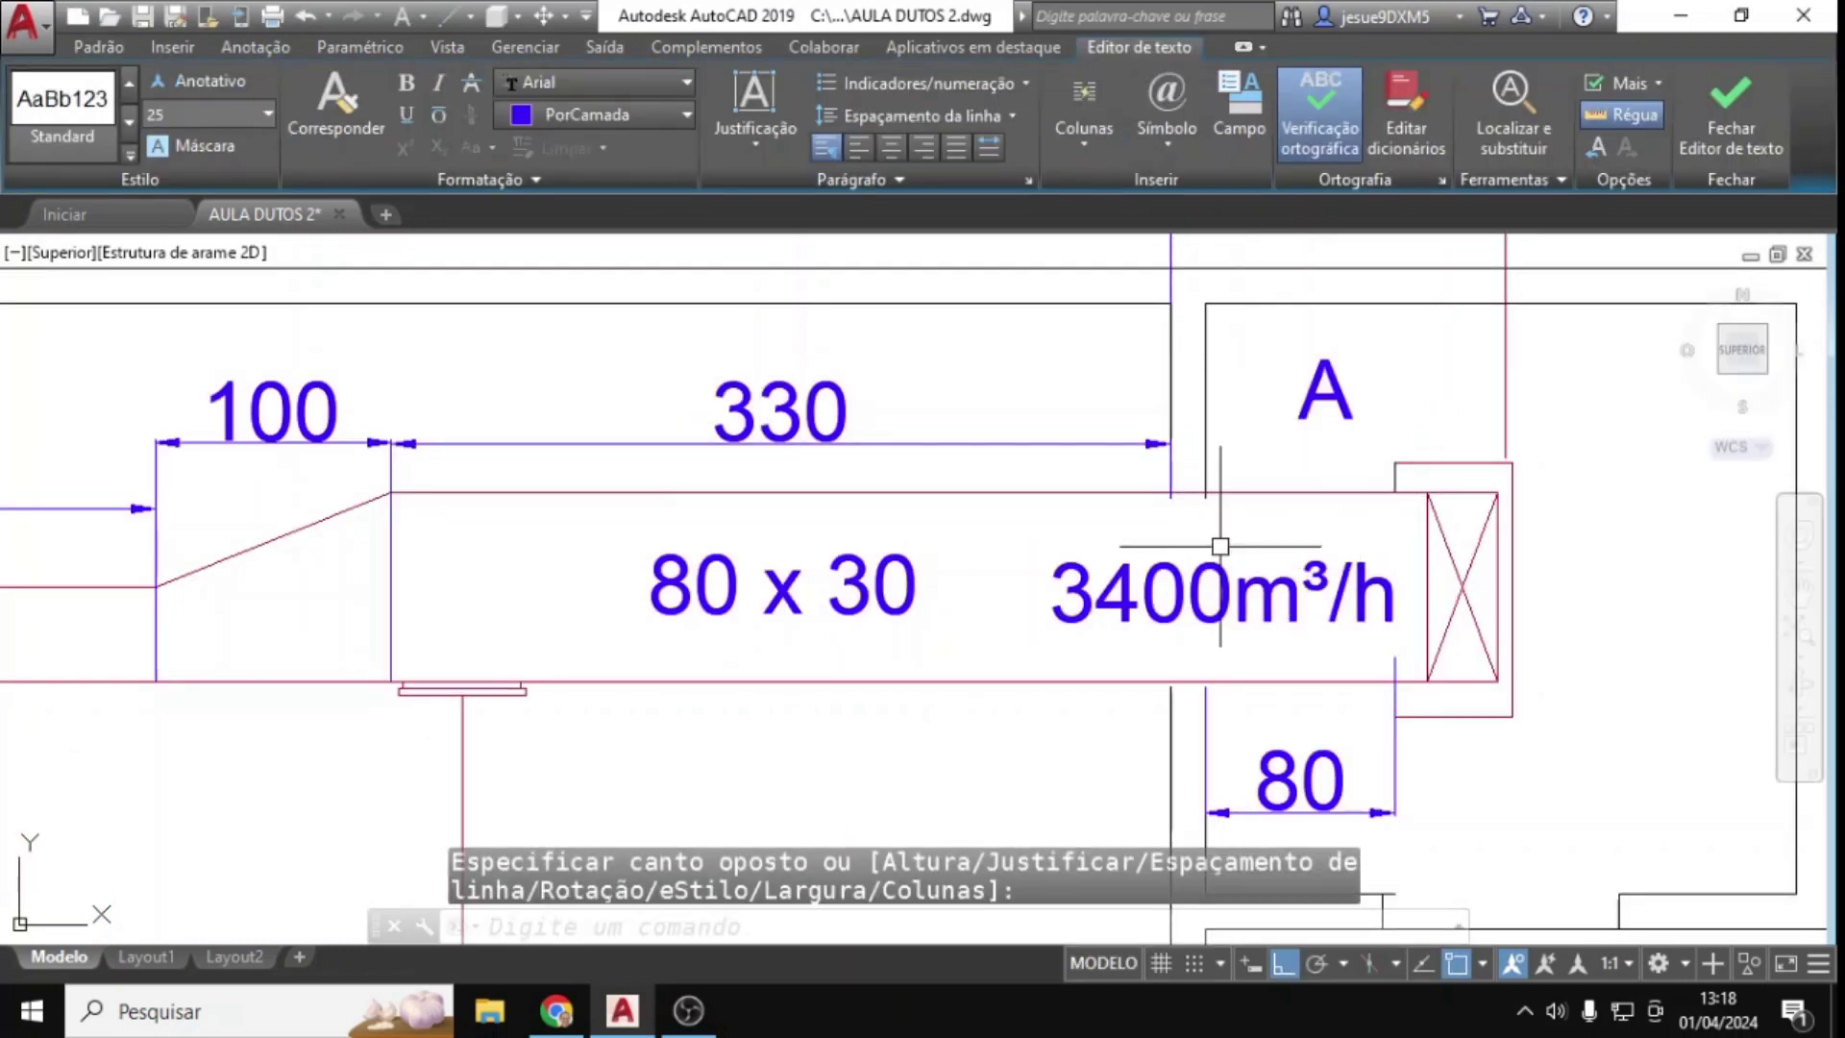
Step: Add the text label B below the duct, beside the air outlet on the 80 x 30 section
scroll(424, 731, "down", 3)
key("space")
left_click(422, 702)
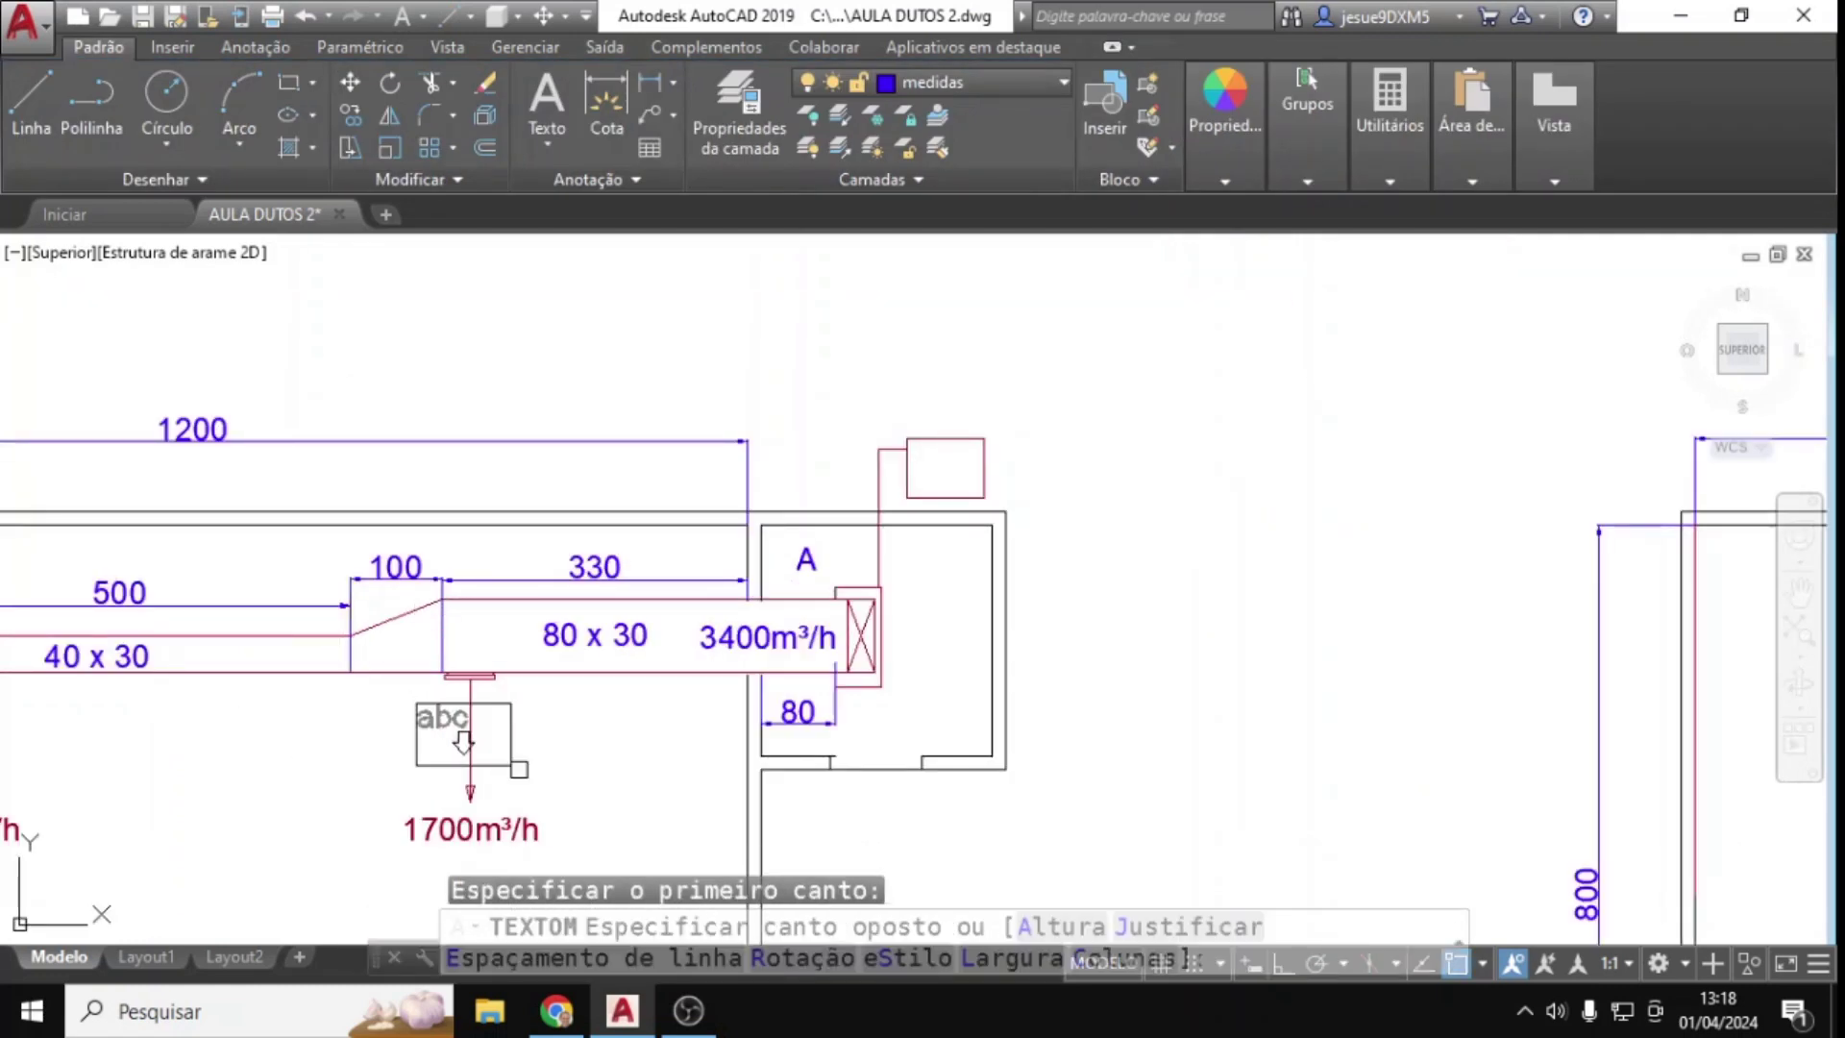
left_click(540, 722)
type("B")
key("ctrl+Return")
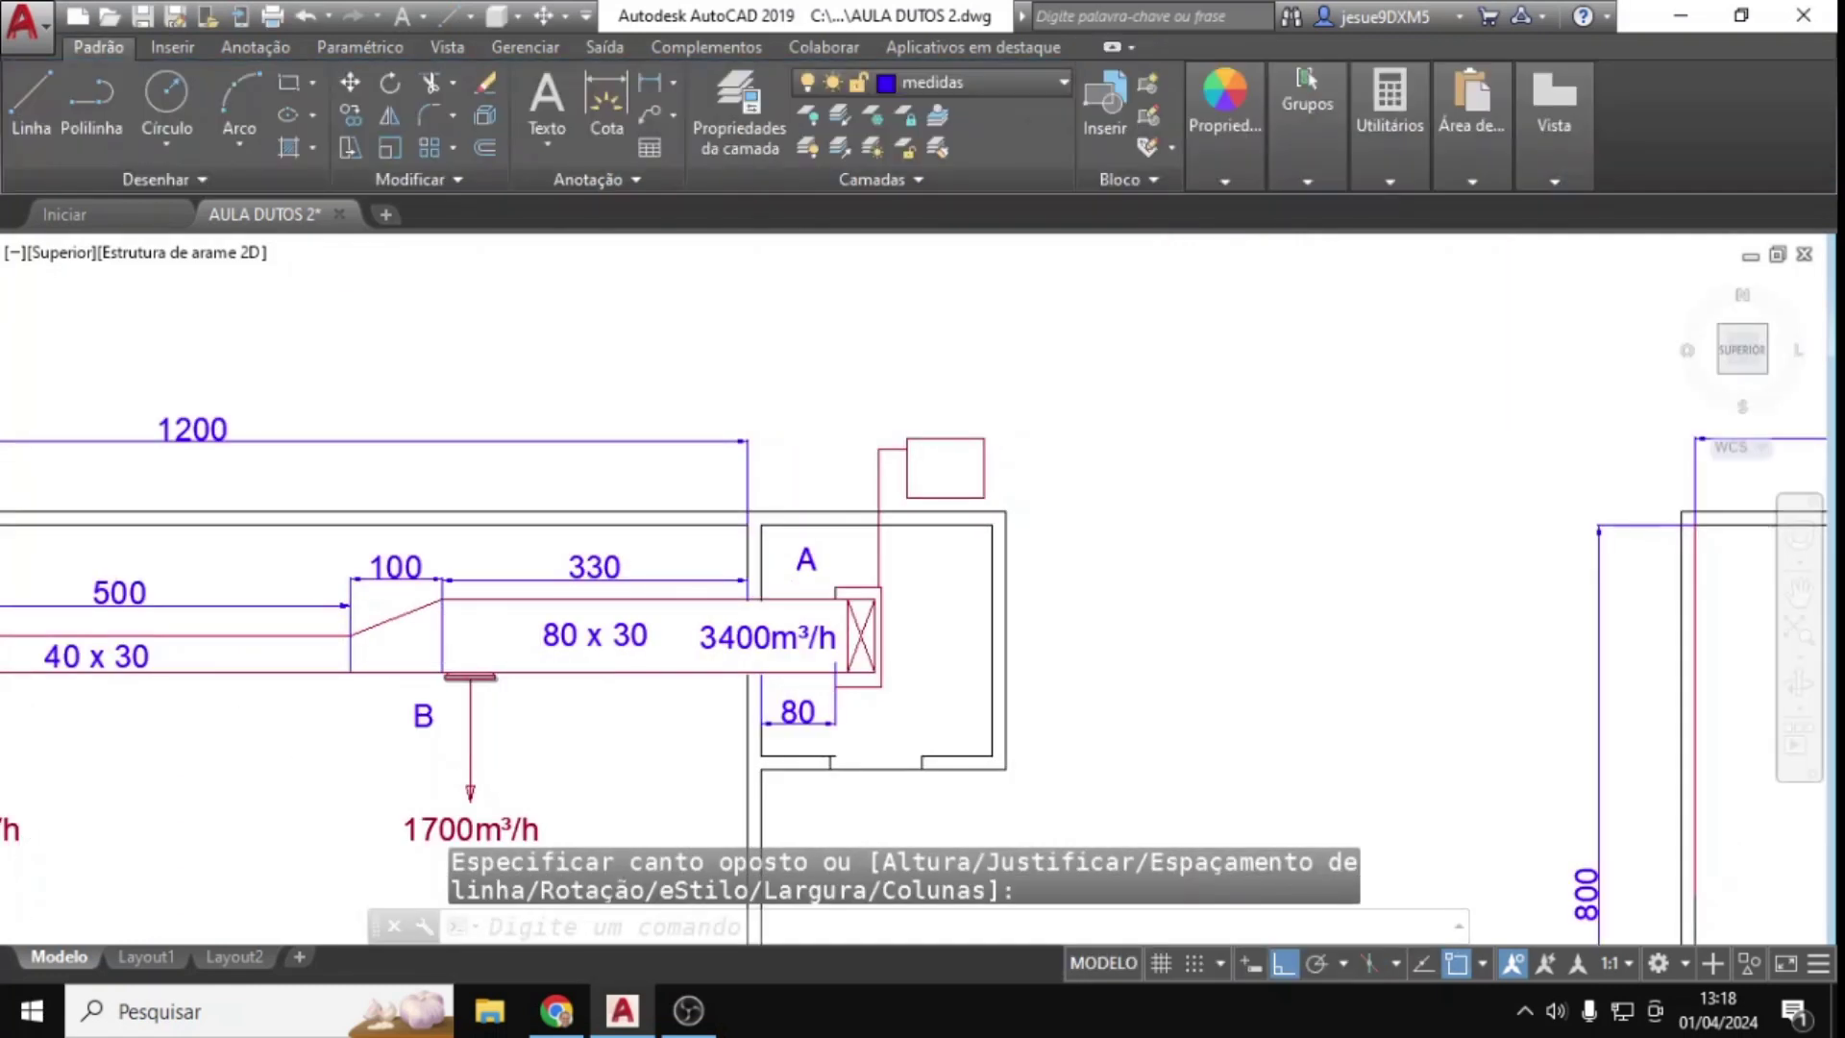
Step: Add the text label C below the far end of the 40 x 30 duct, beside its air outlet
scroll(452, 696, "down", 4)
scroll(172, 730, "up", 2)
key("space")
left_click(214, 660)
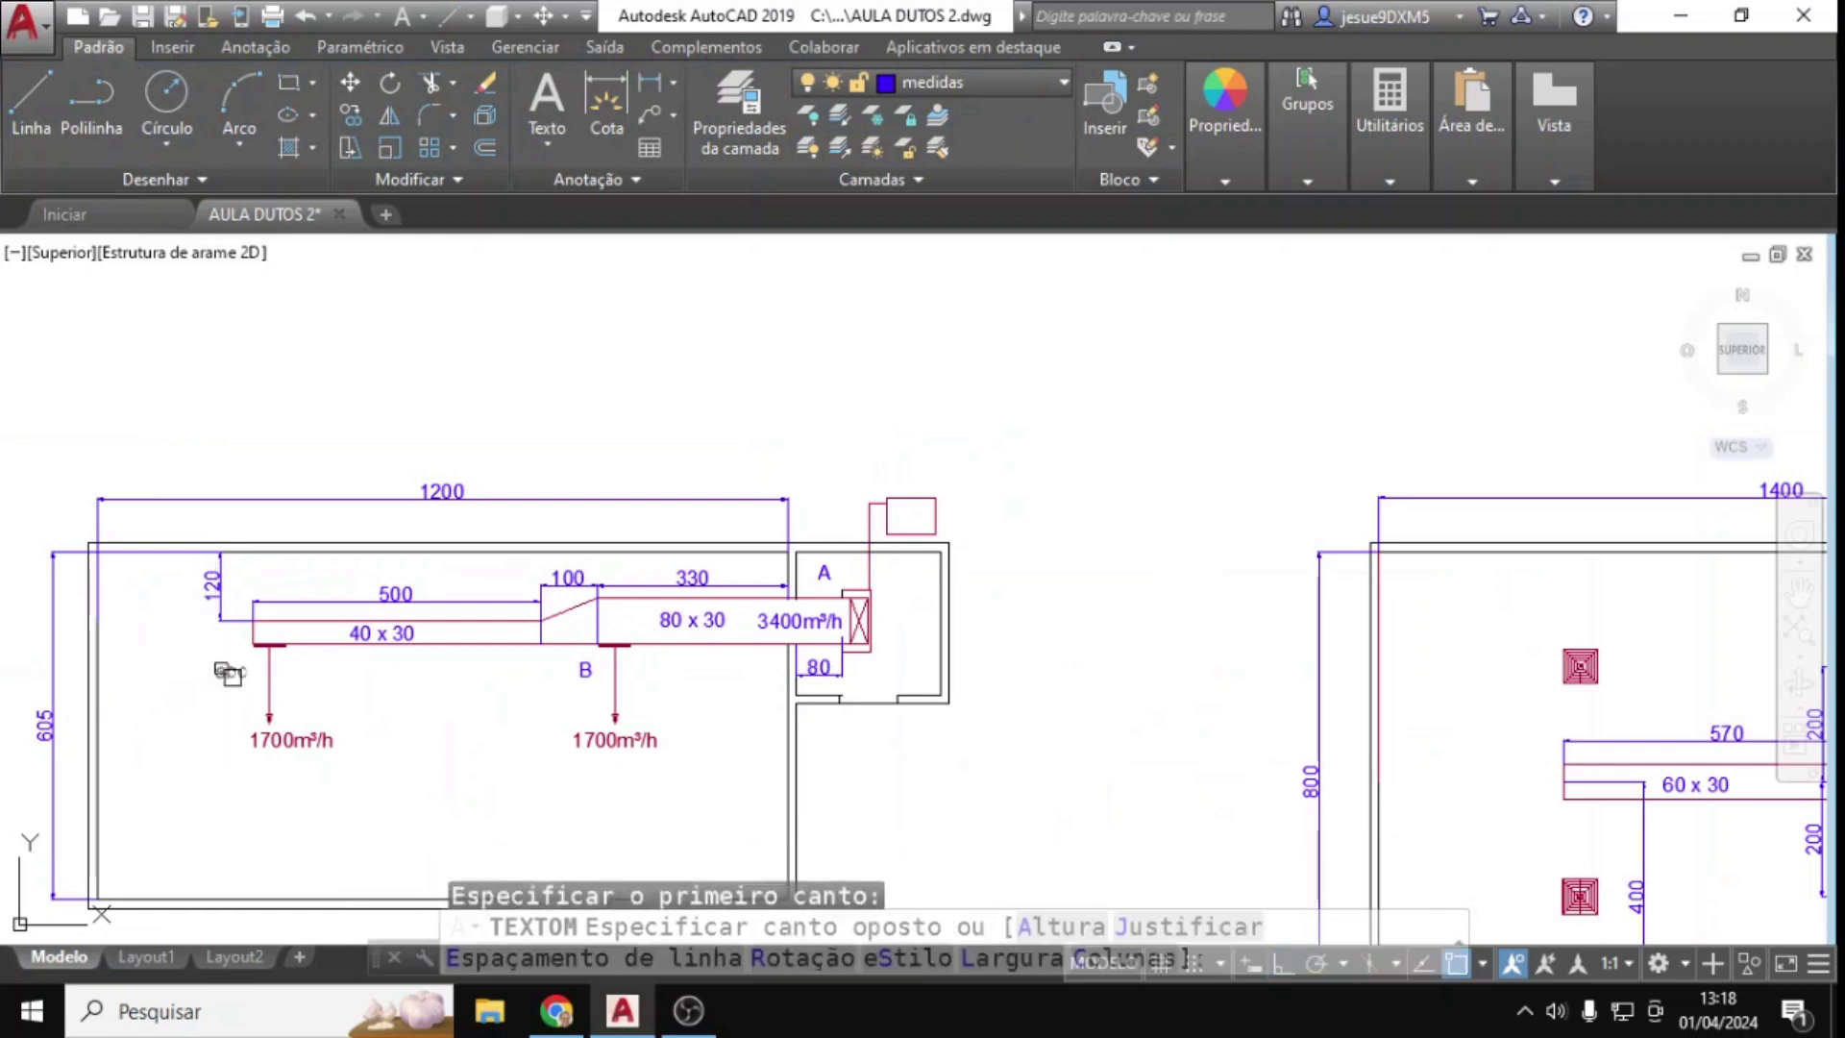
left_click(305, 747)
type("C")
key("ctrl+Return")
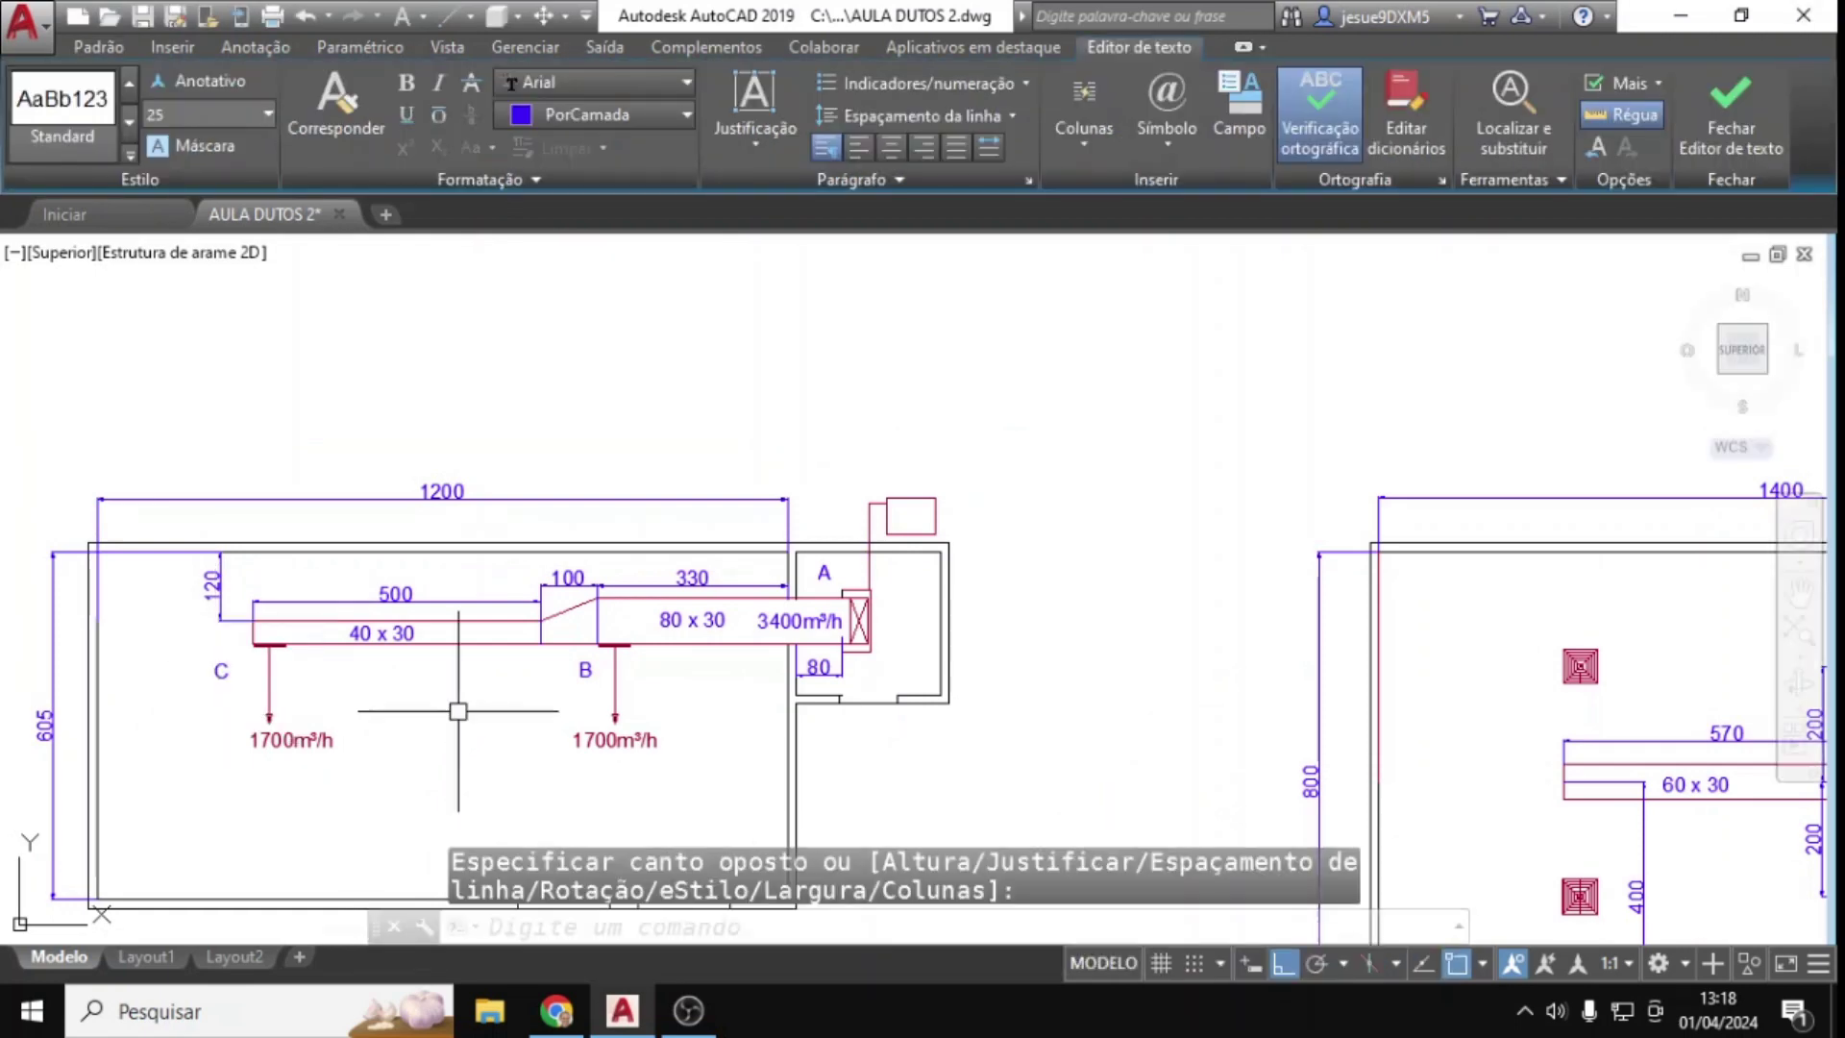
scroll(834, 712, "down", 2)
scroll(629, 755, "down", 2)
scroll(453, 770, "up", 5)
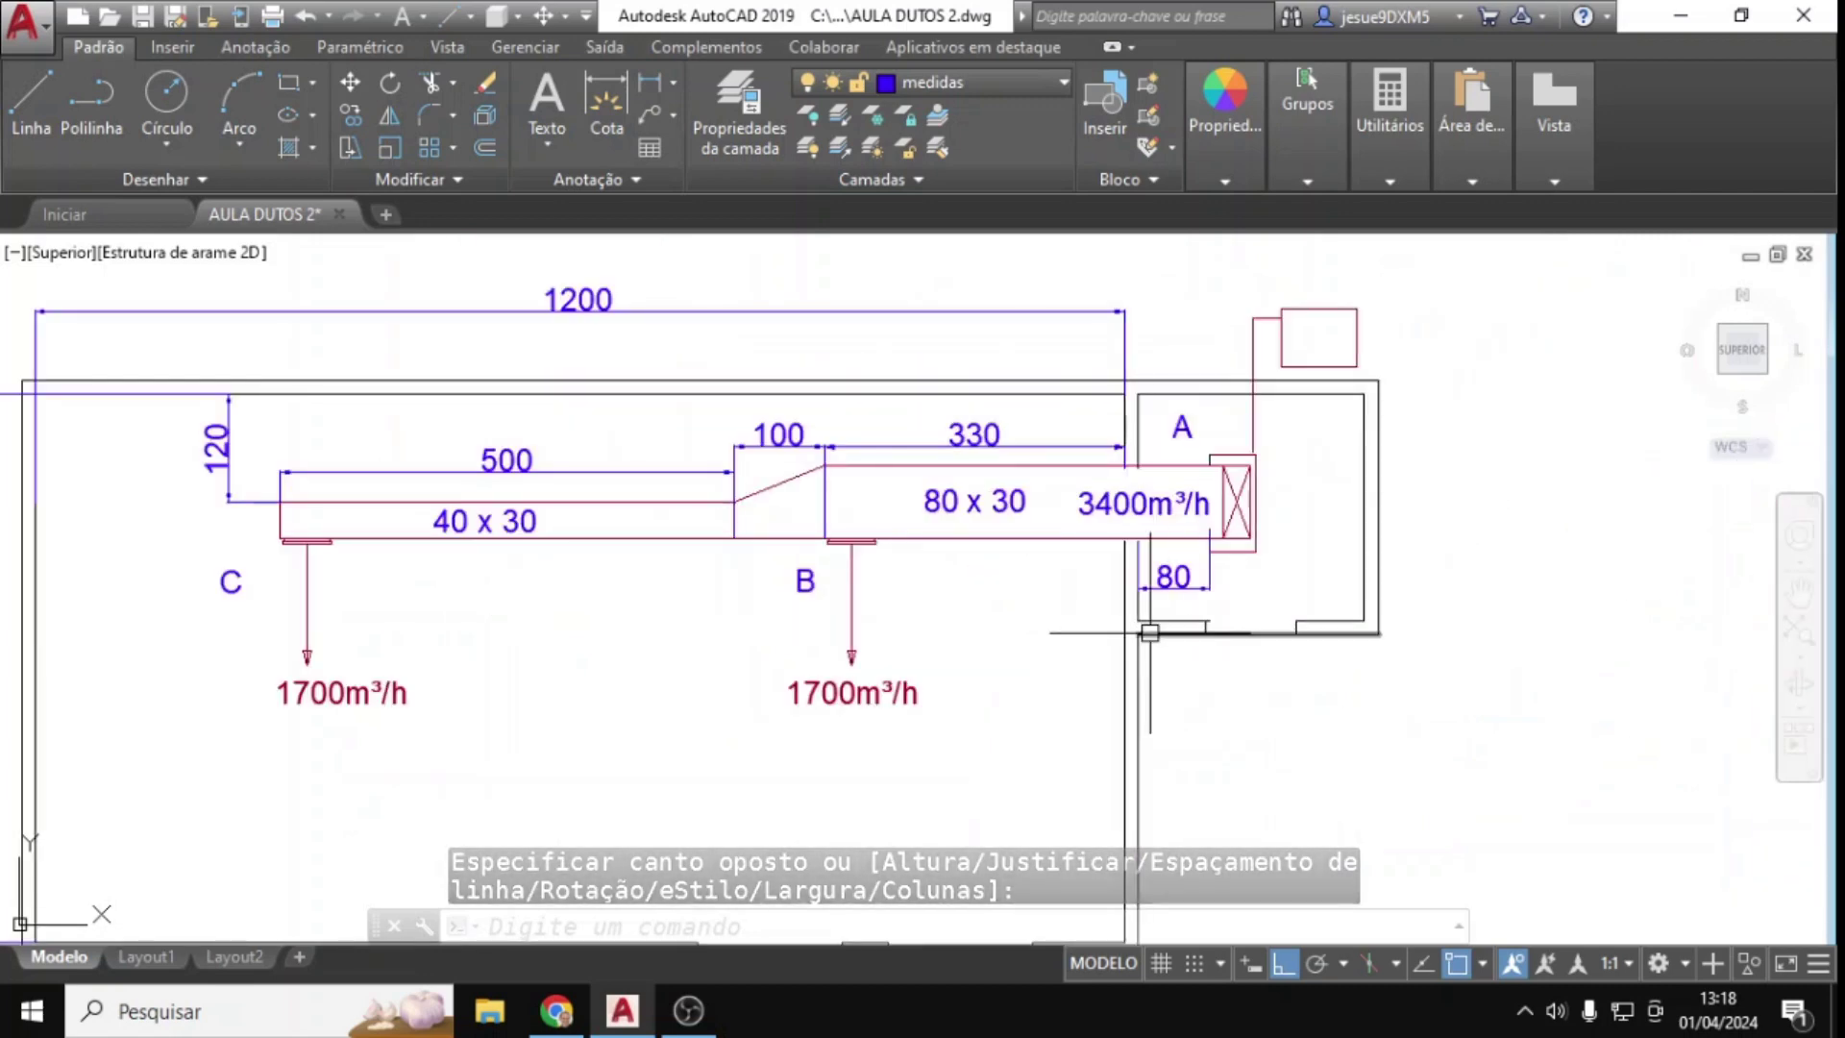
scroll(1139, 599, "down", 2)
scroll(753, 564, "up", 2)
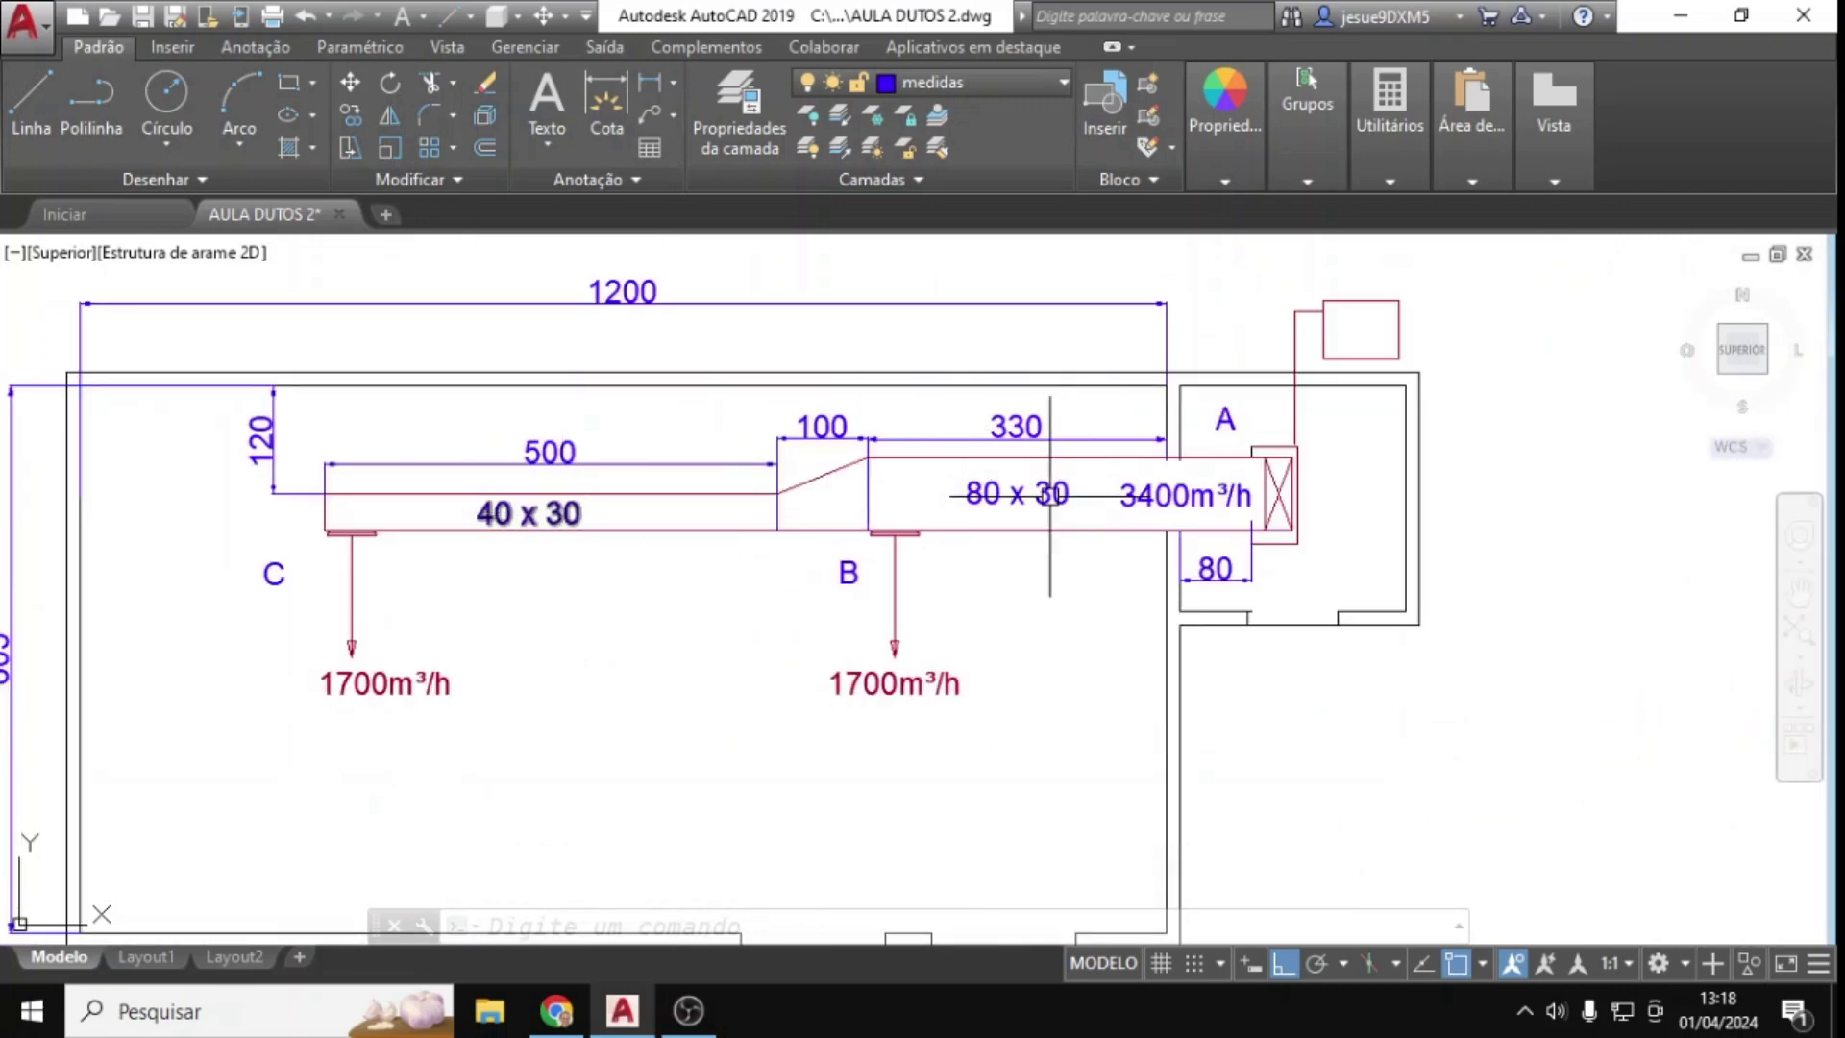
scroll(762, 732, "down", 1)
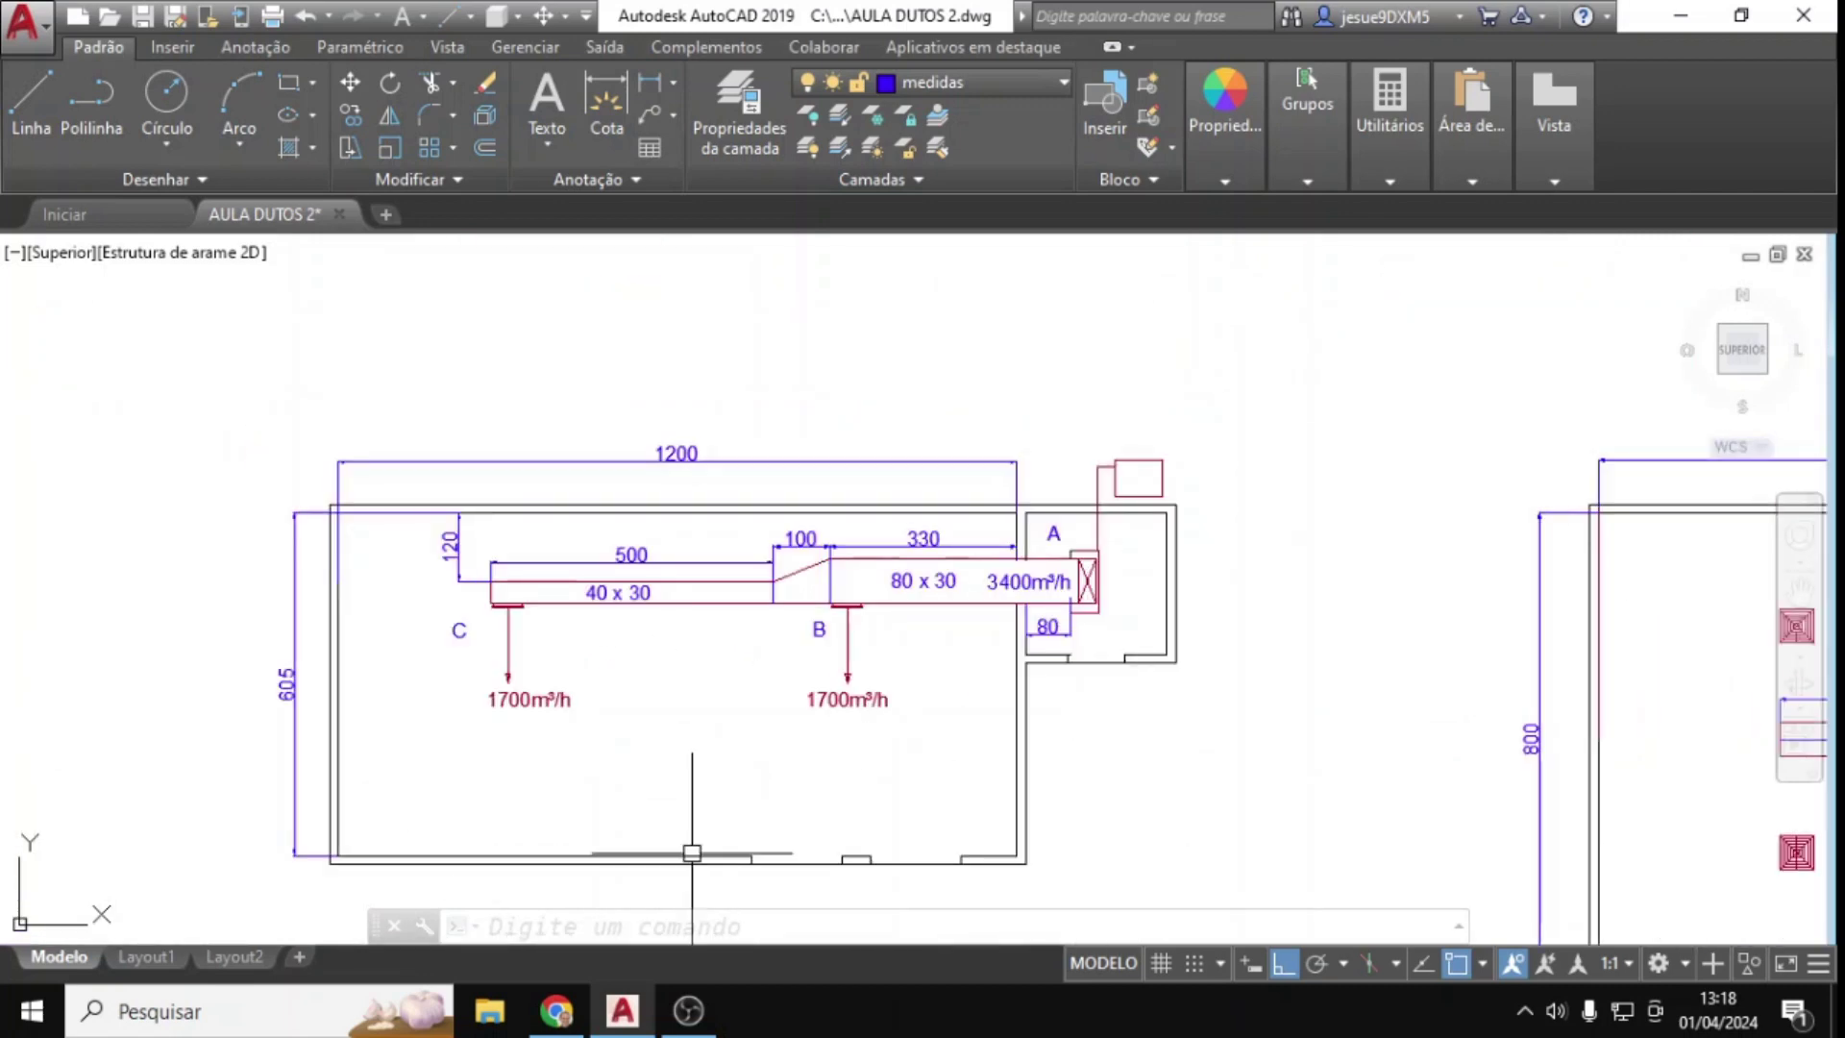
Step: Switch to the Google Sheets spreadsheet in Chrome and rename it CALCULOS DE DUTOS PIC 2024
left_click(557, 1010)
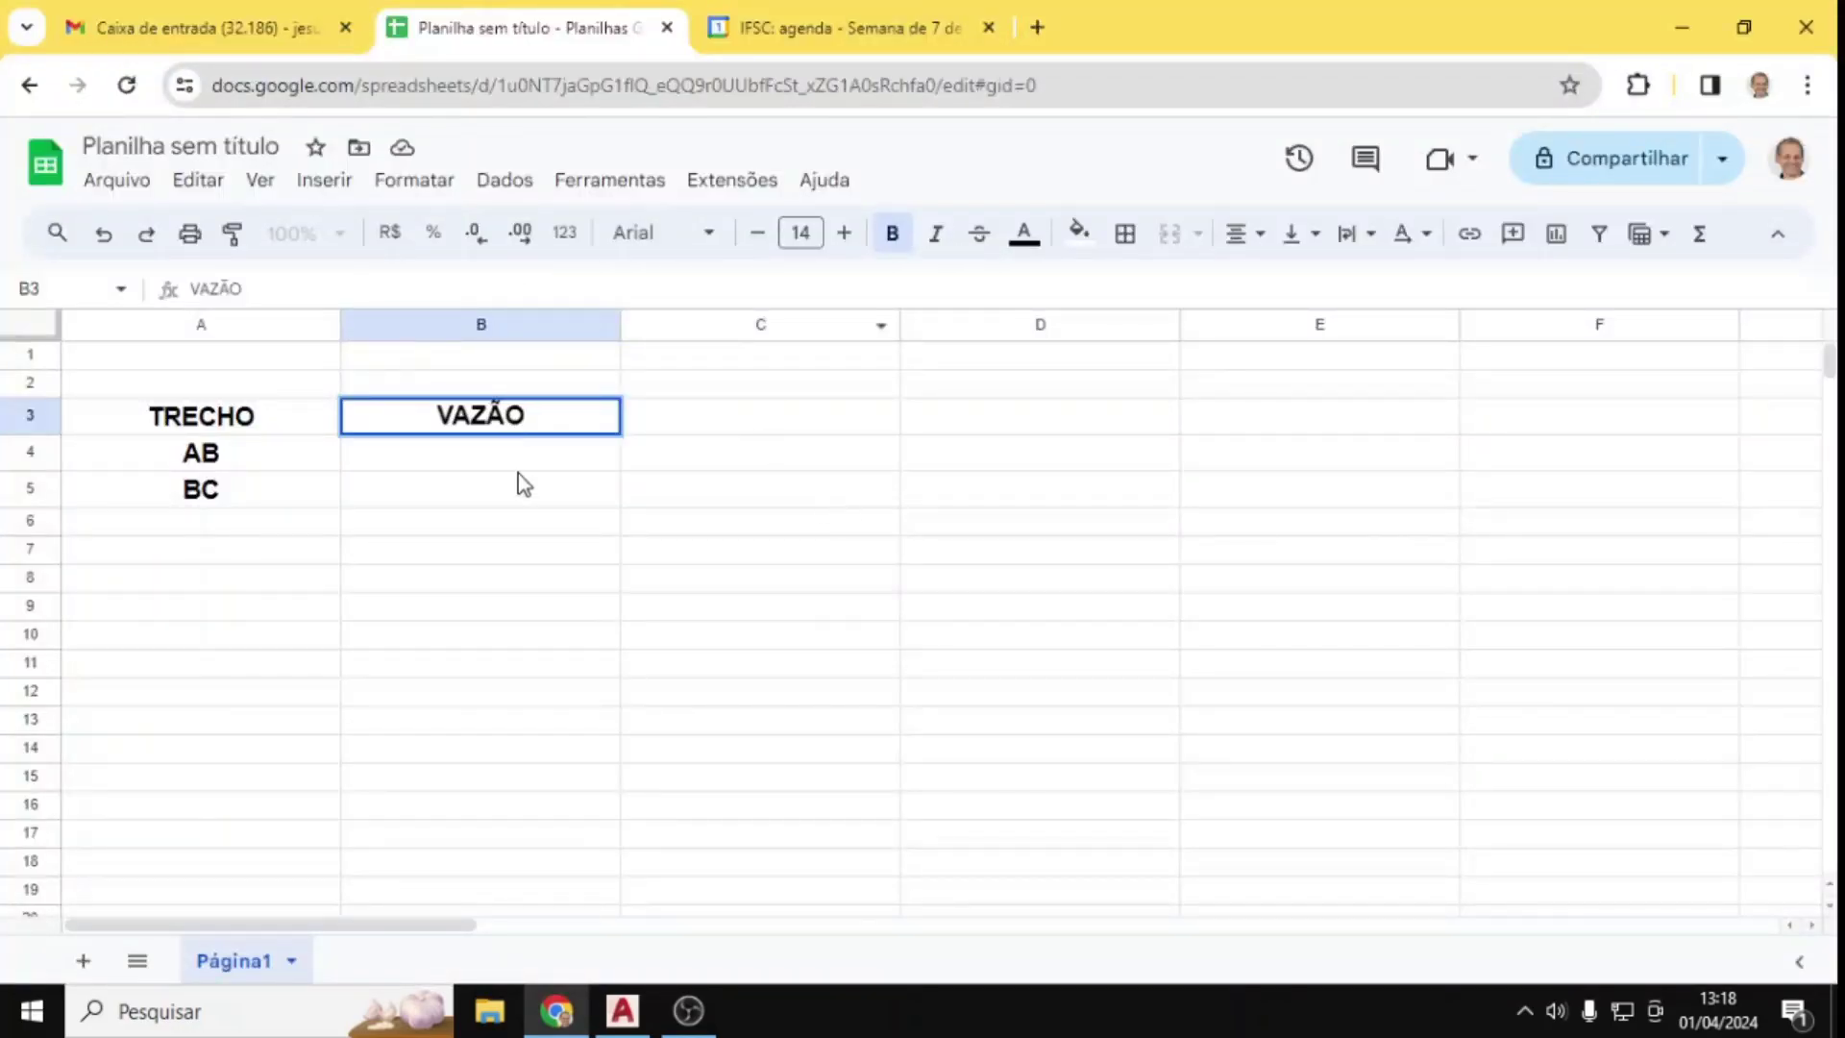
left_click(480, 576)
left_click(230, 144)
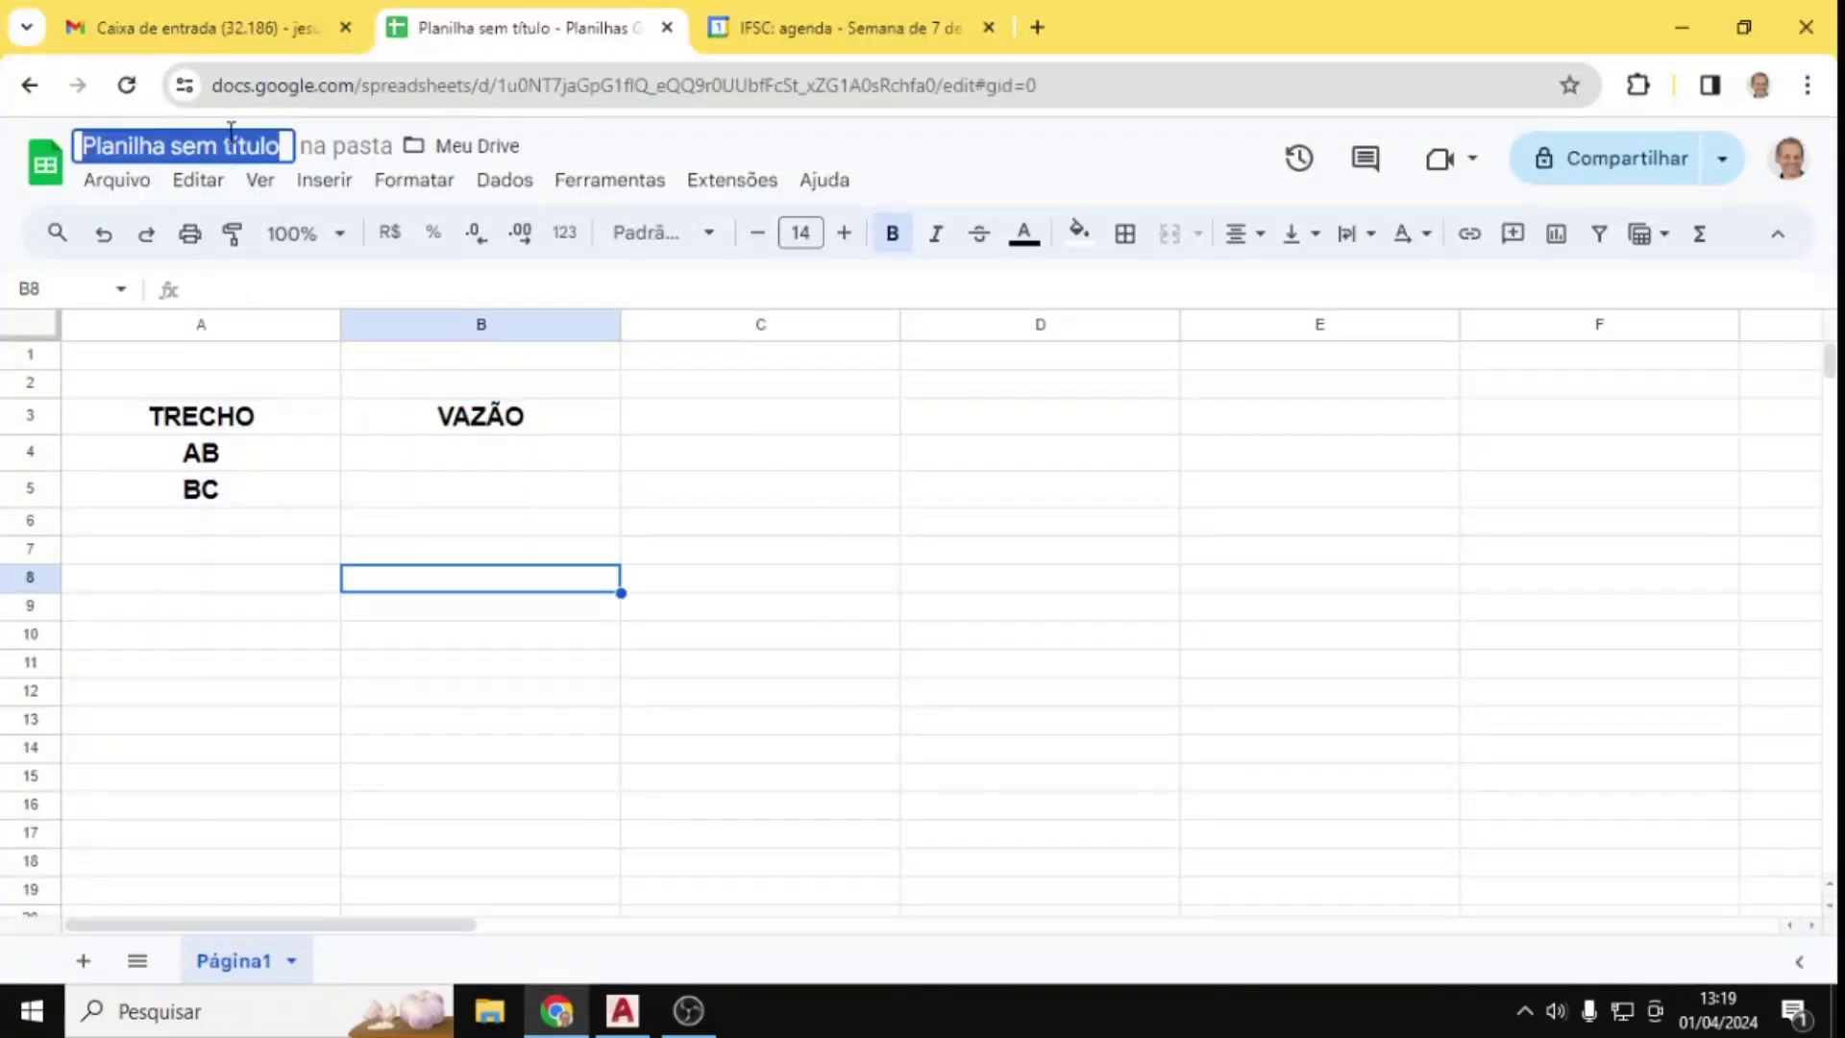
type("CAL")
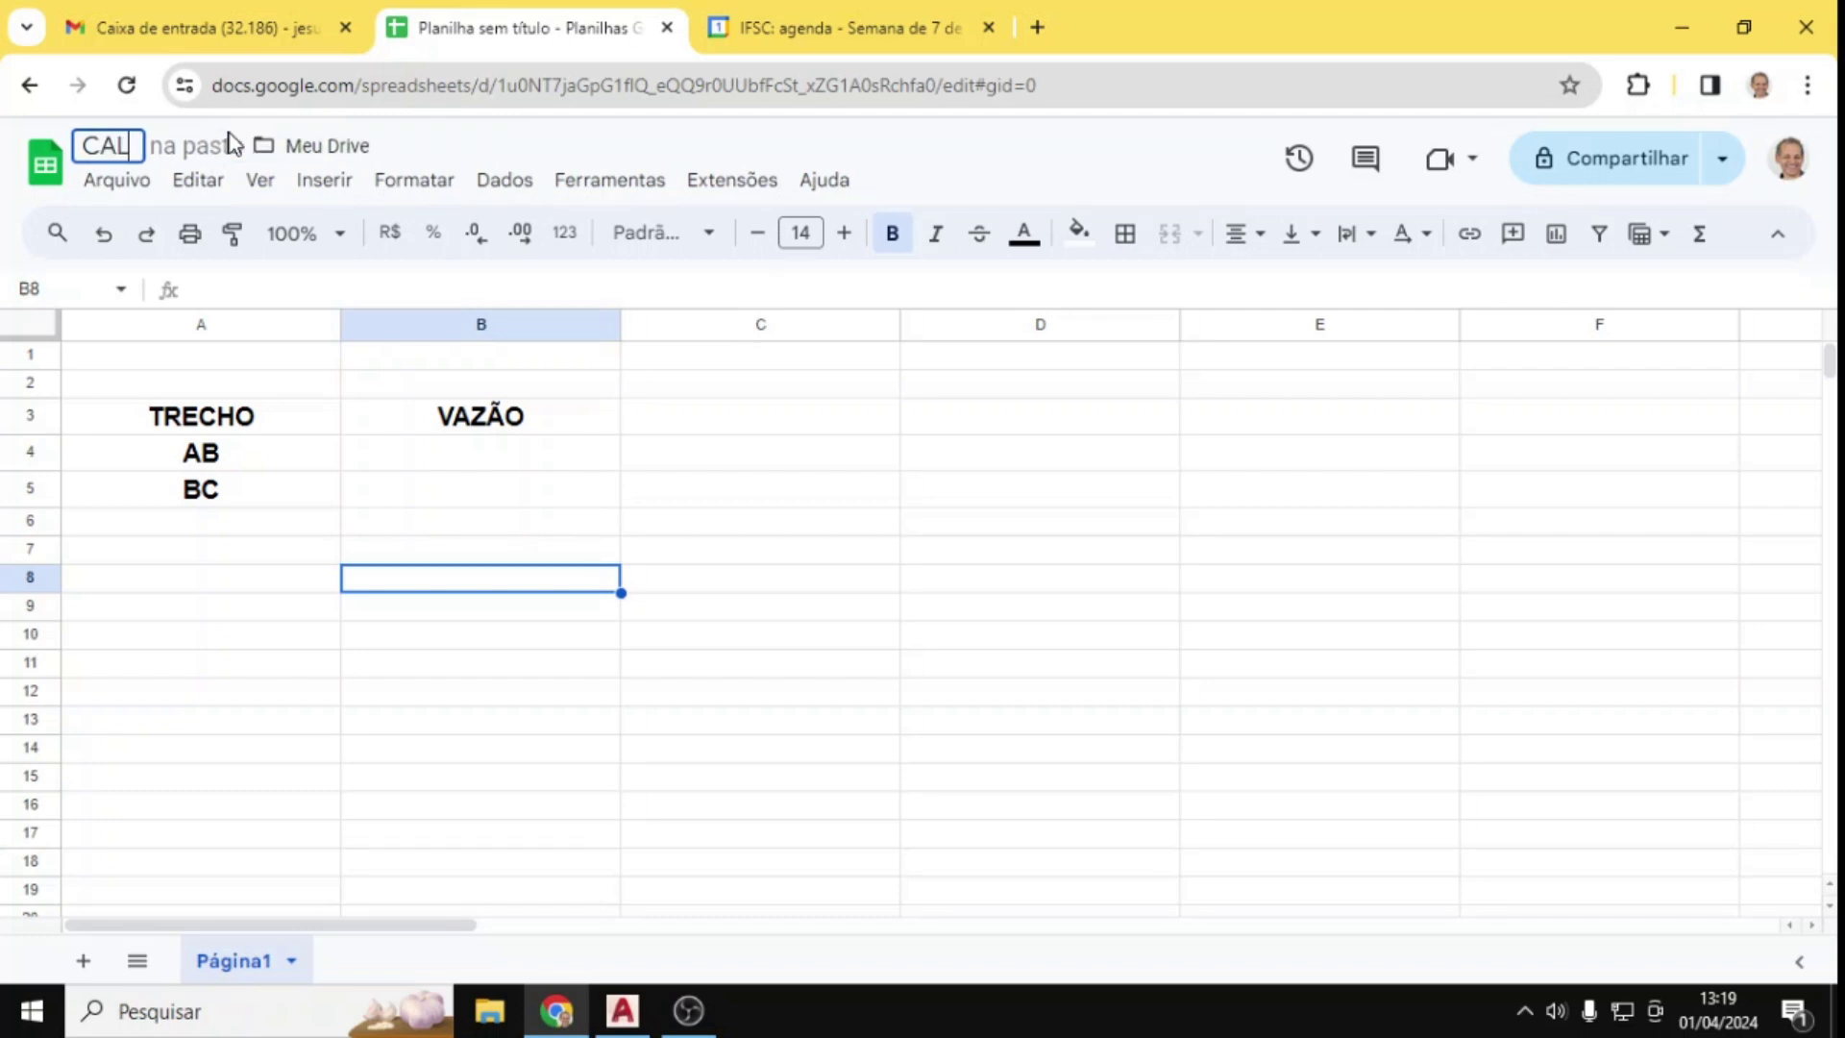
type("CULOS DE DUTOS")
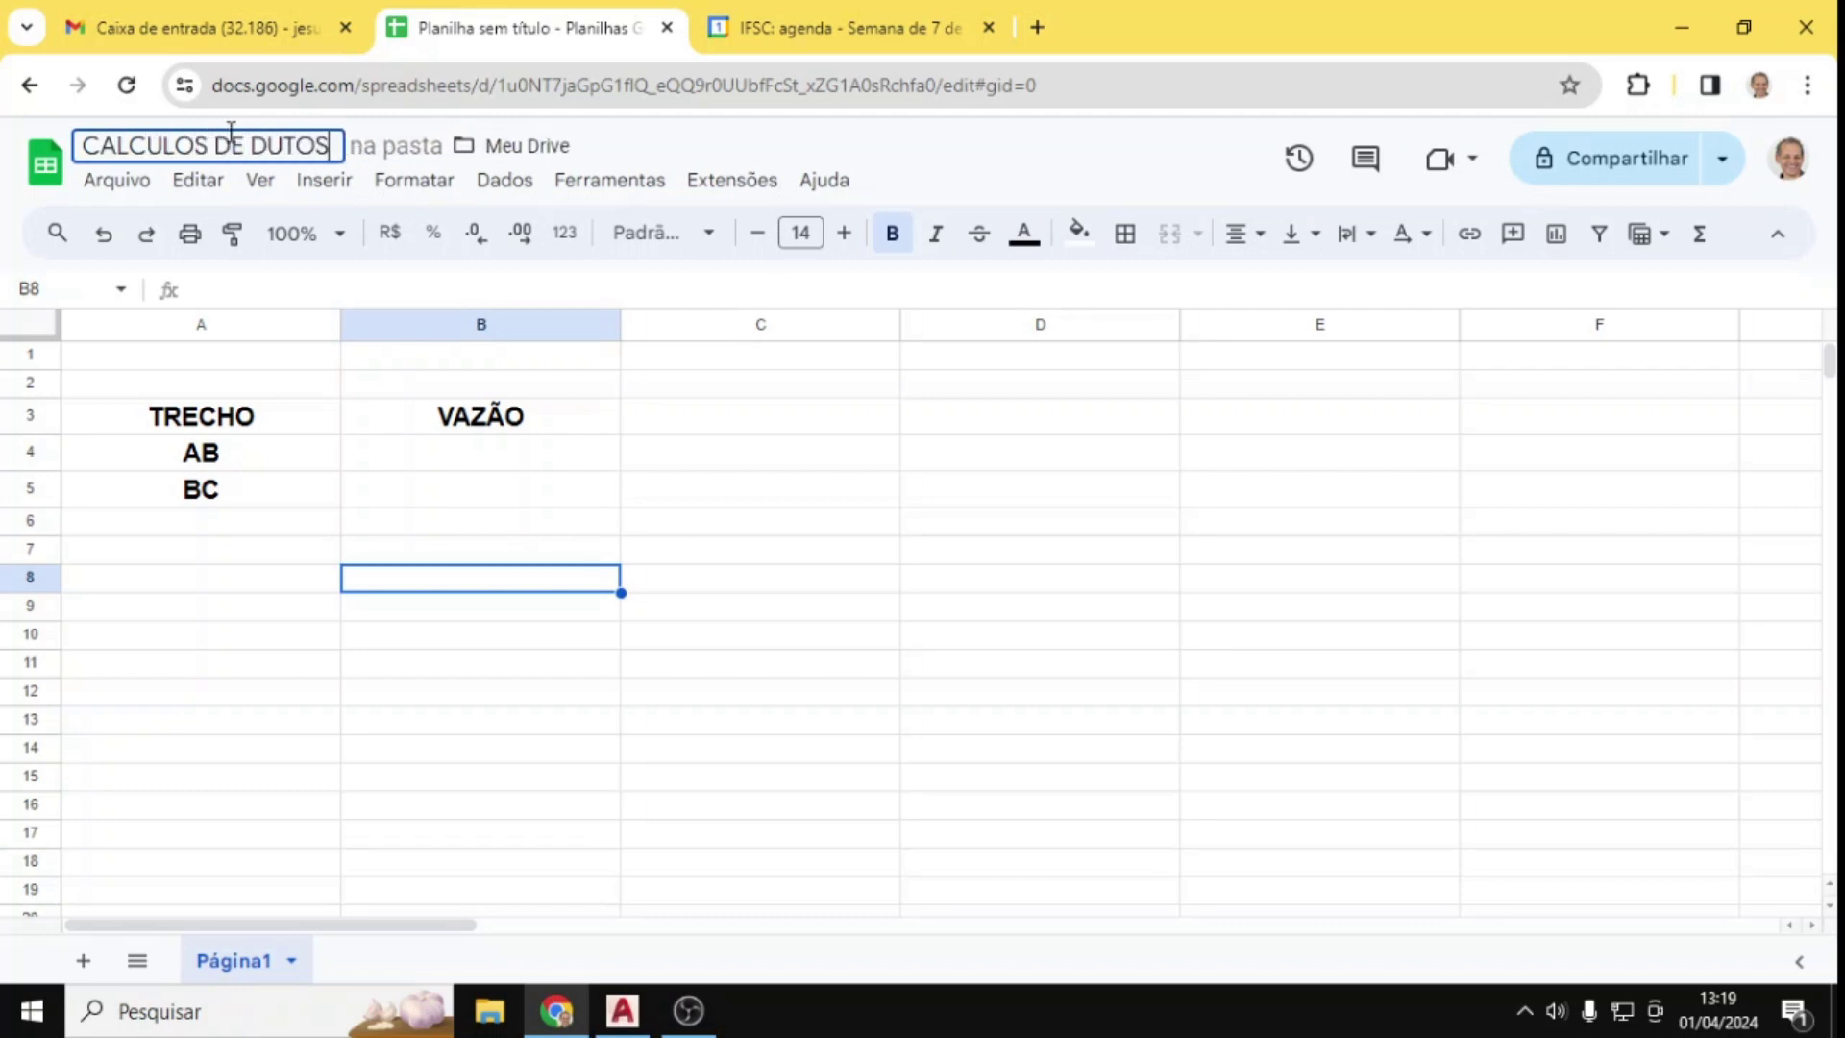
type(" PIC 2024")
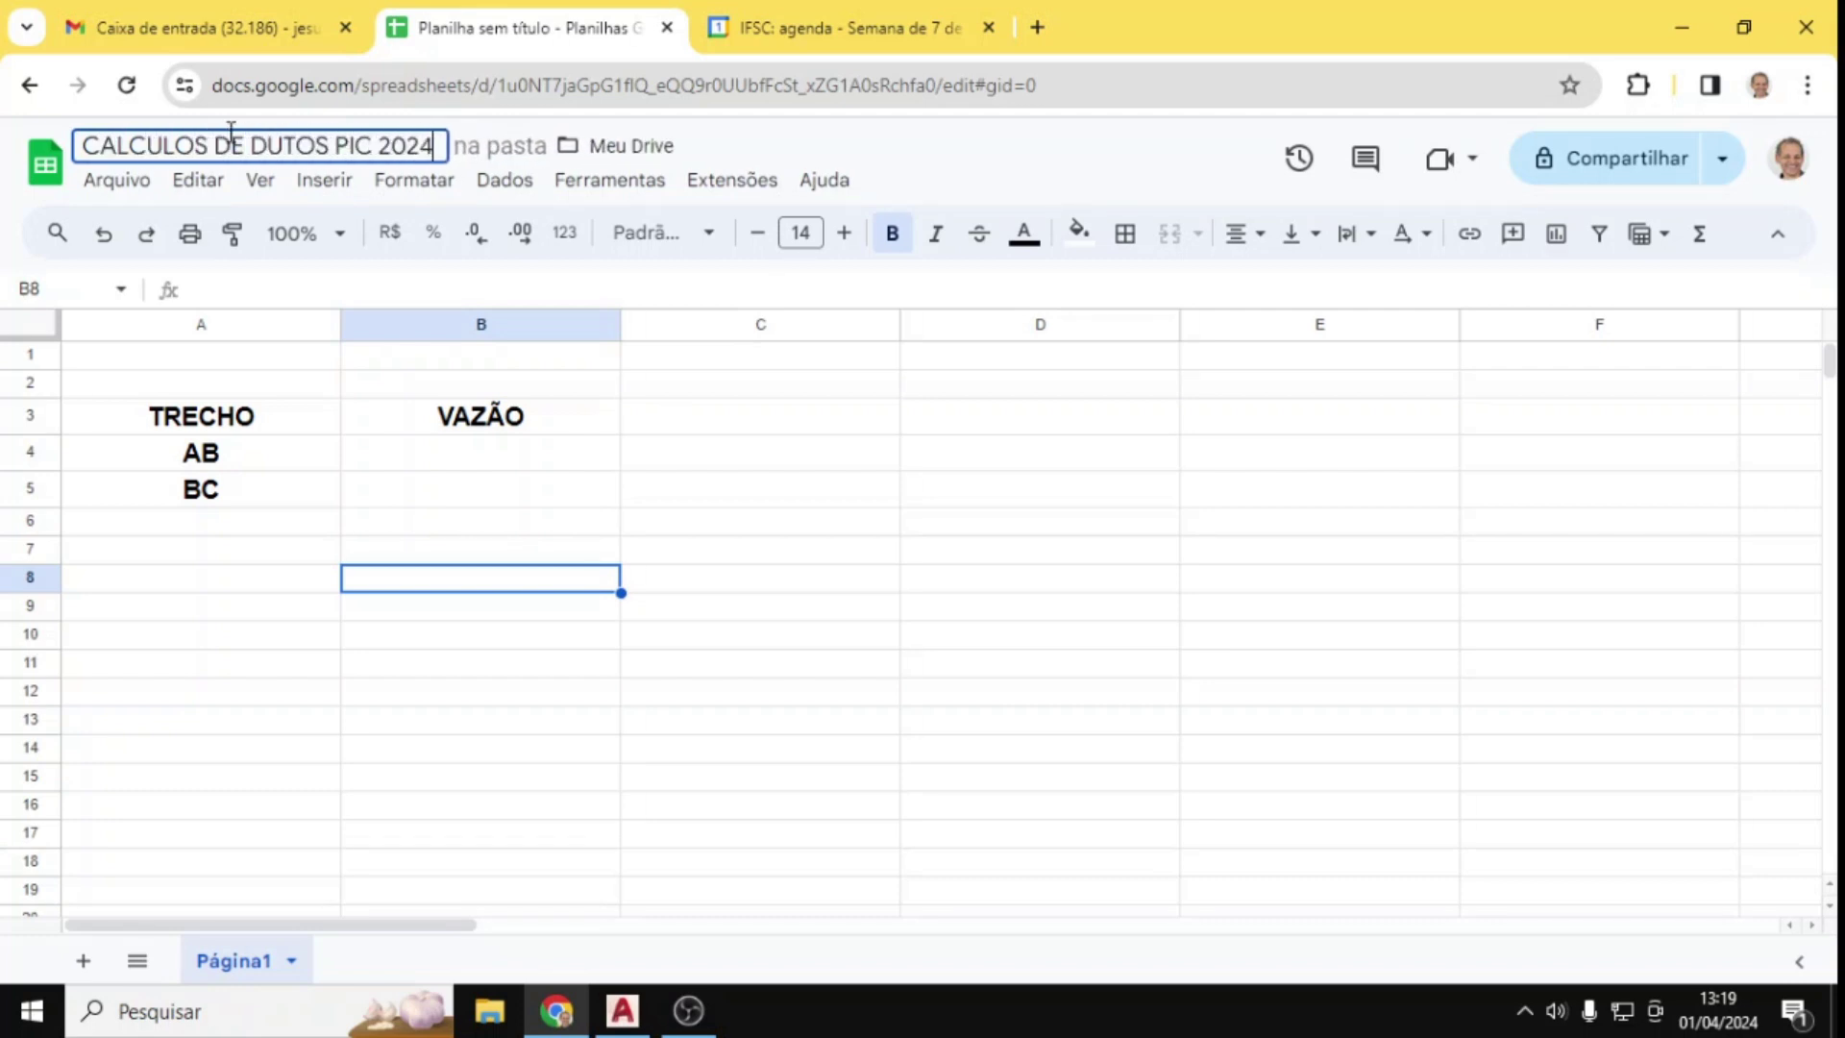
left_click(908, 517)
Step: Apply borders to all cells of the table range A3:E5
left_click_drag(243, 419, 1201, 495)
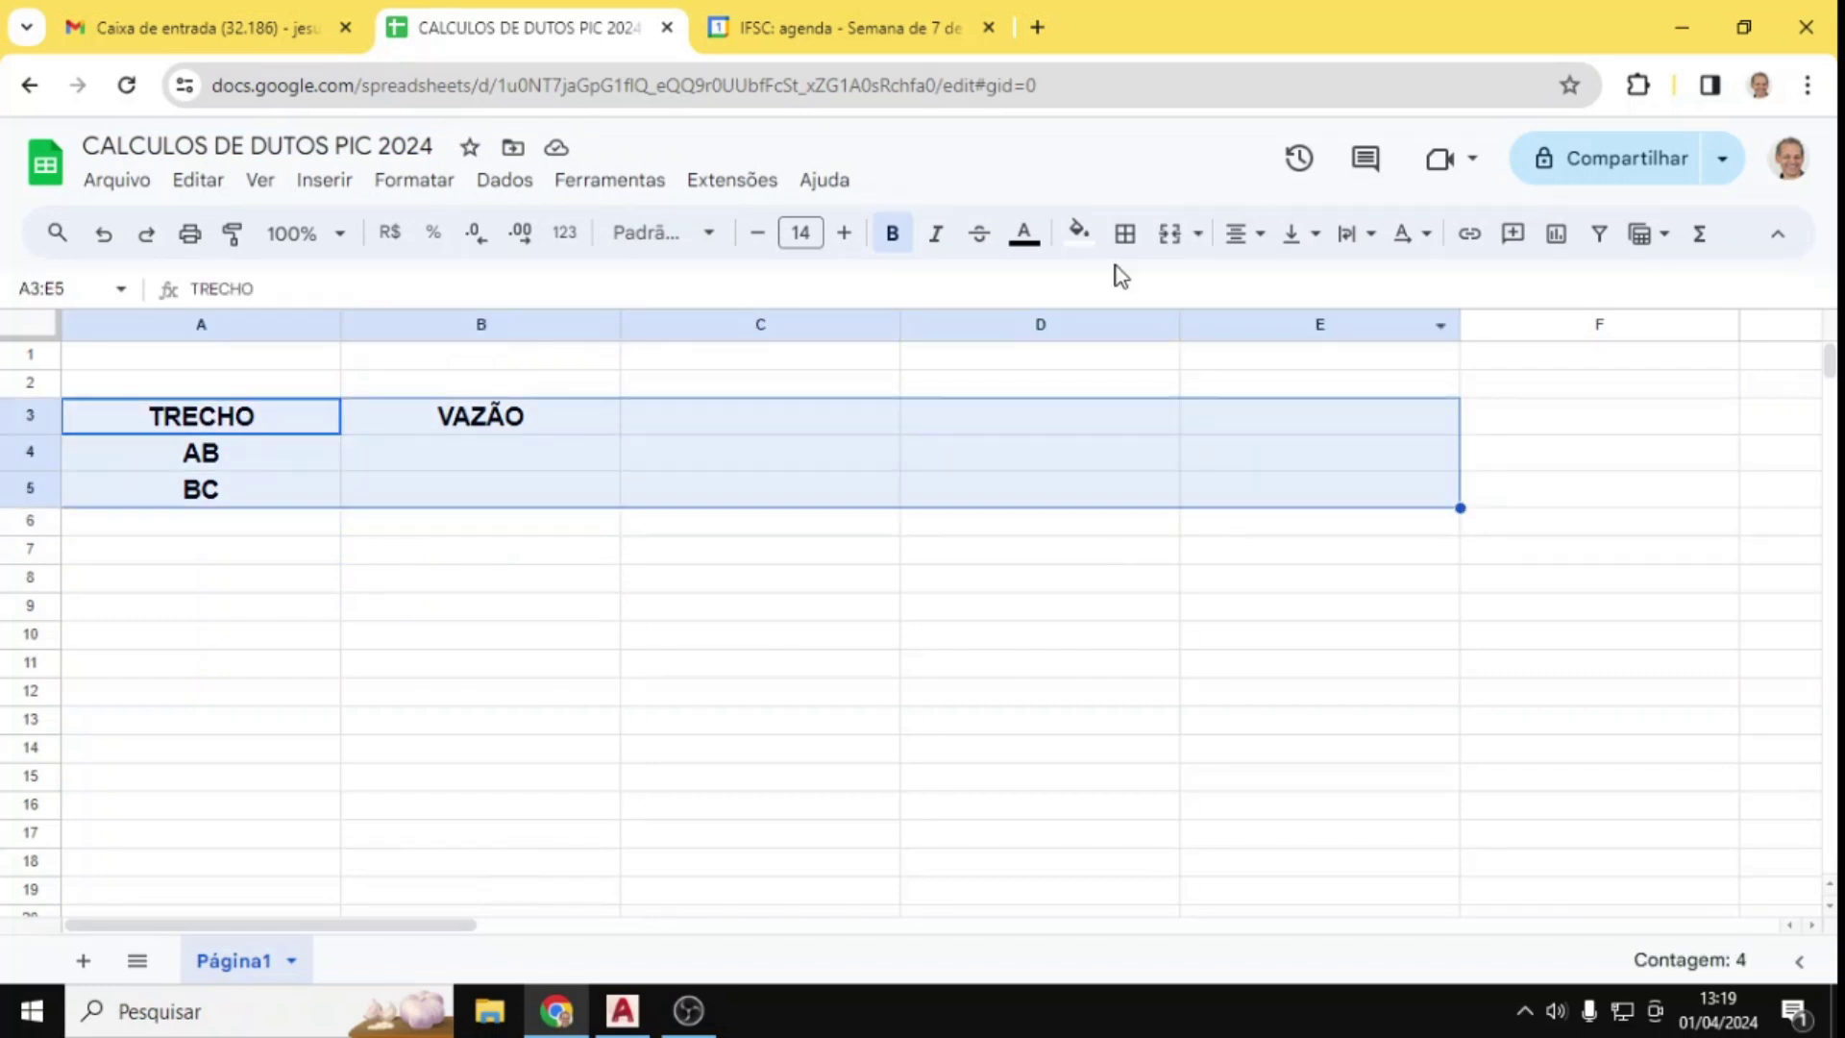
left_click(1124, 234)
left_click(1142, 293)
left_click(1049, 673)
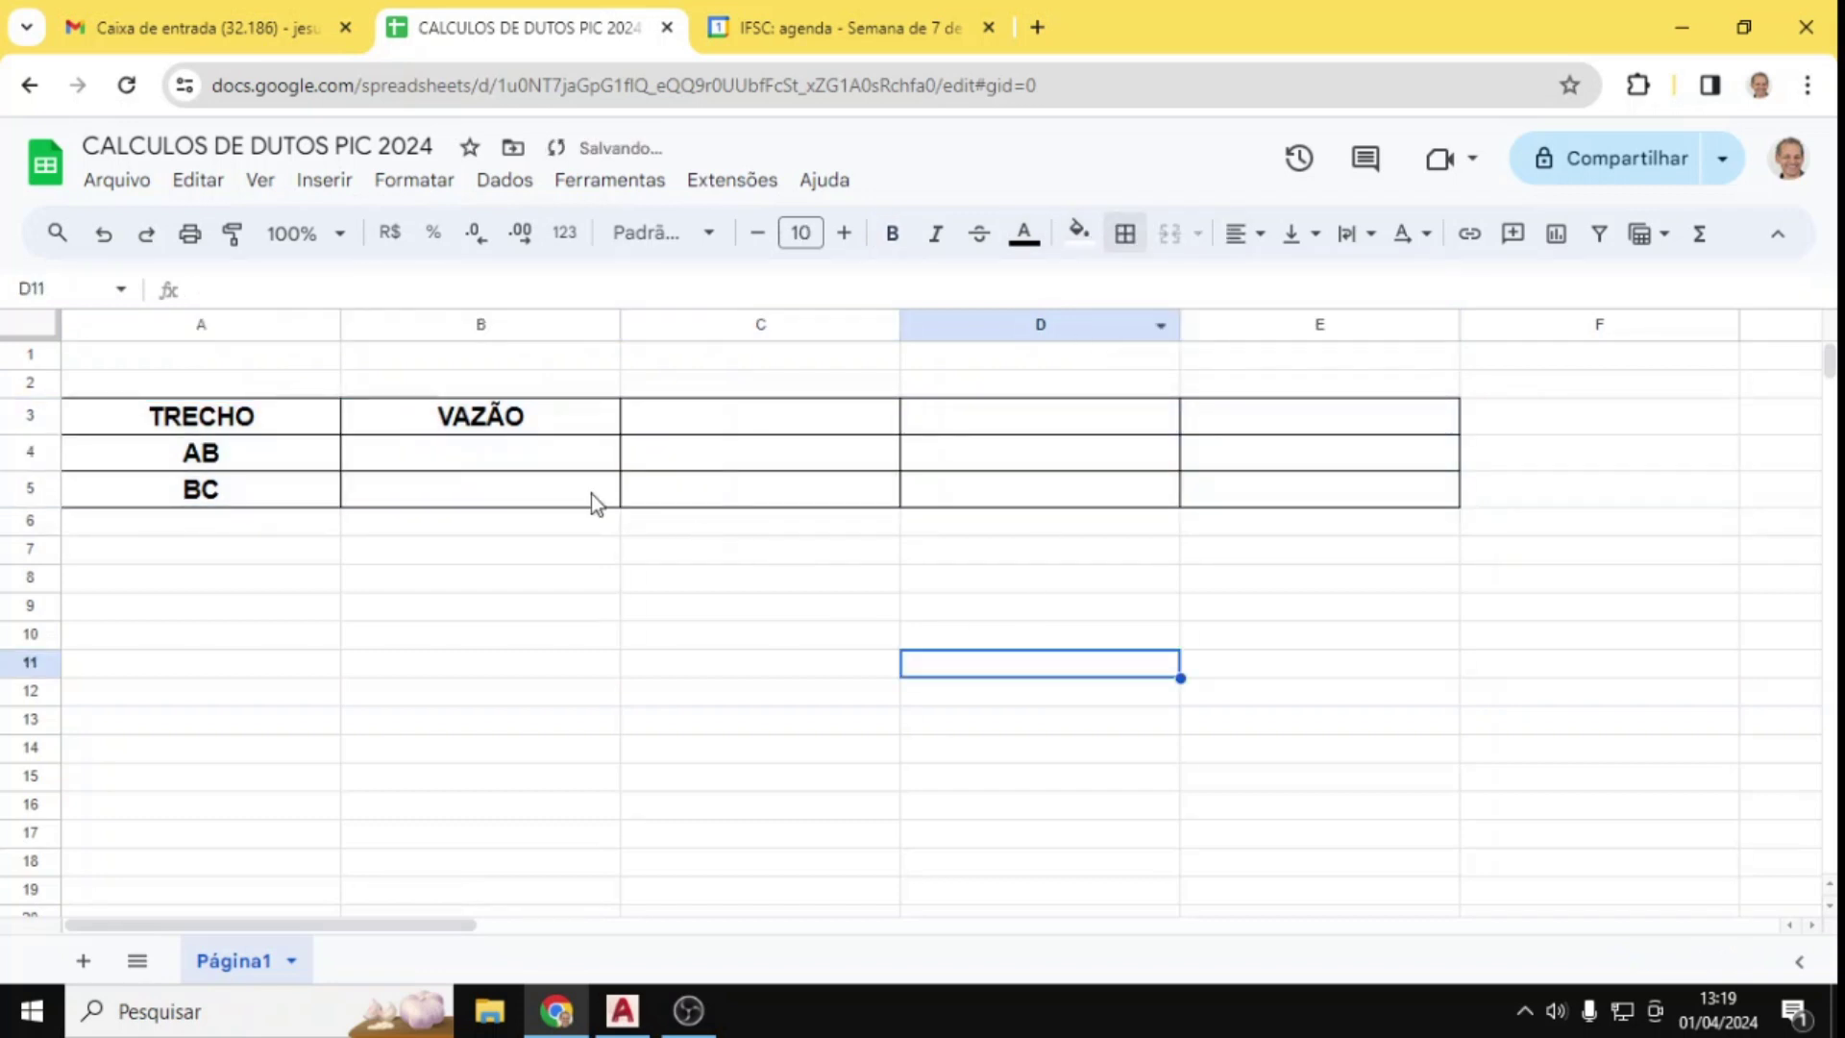
Step: Fill the header row A3:E3 with yellow
left_click_drag(248, 428, 1220, 423)
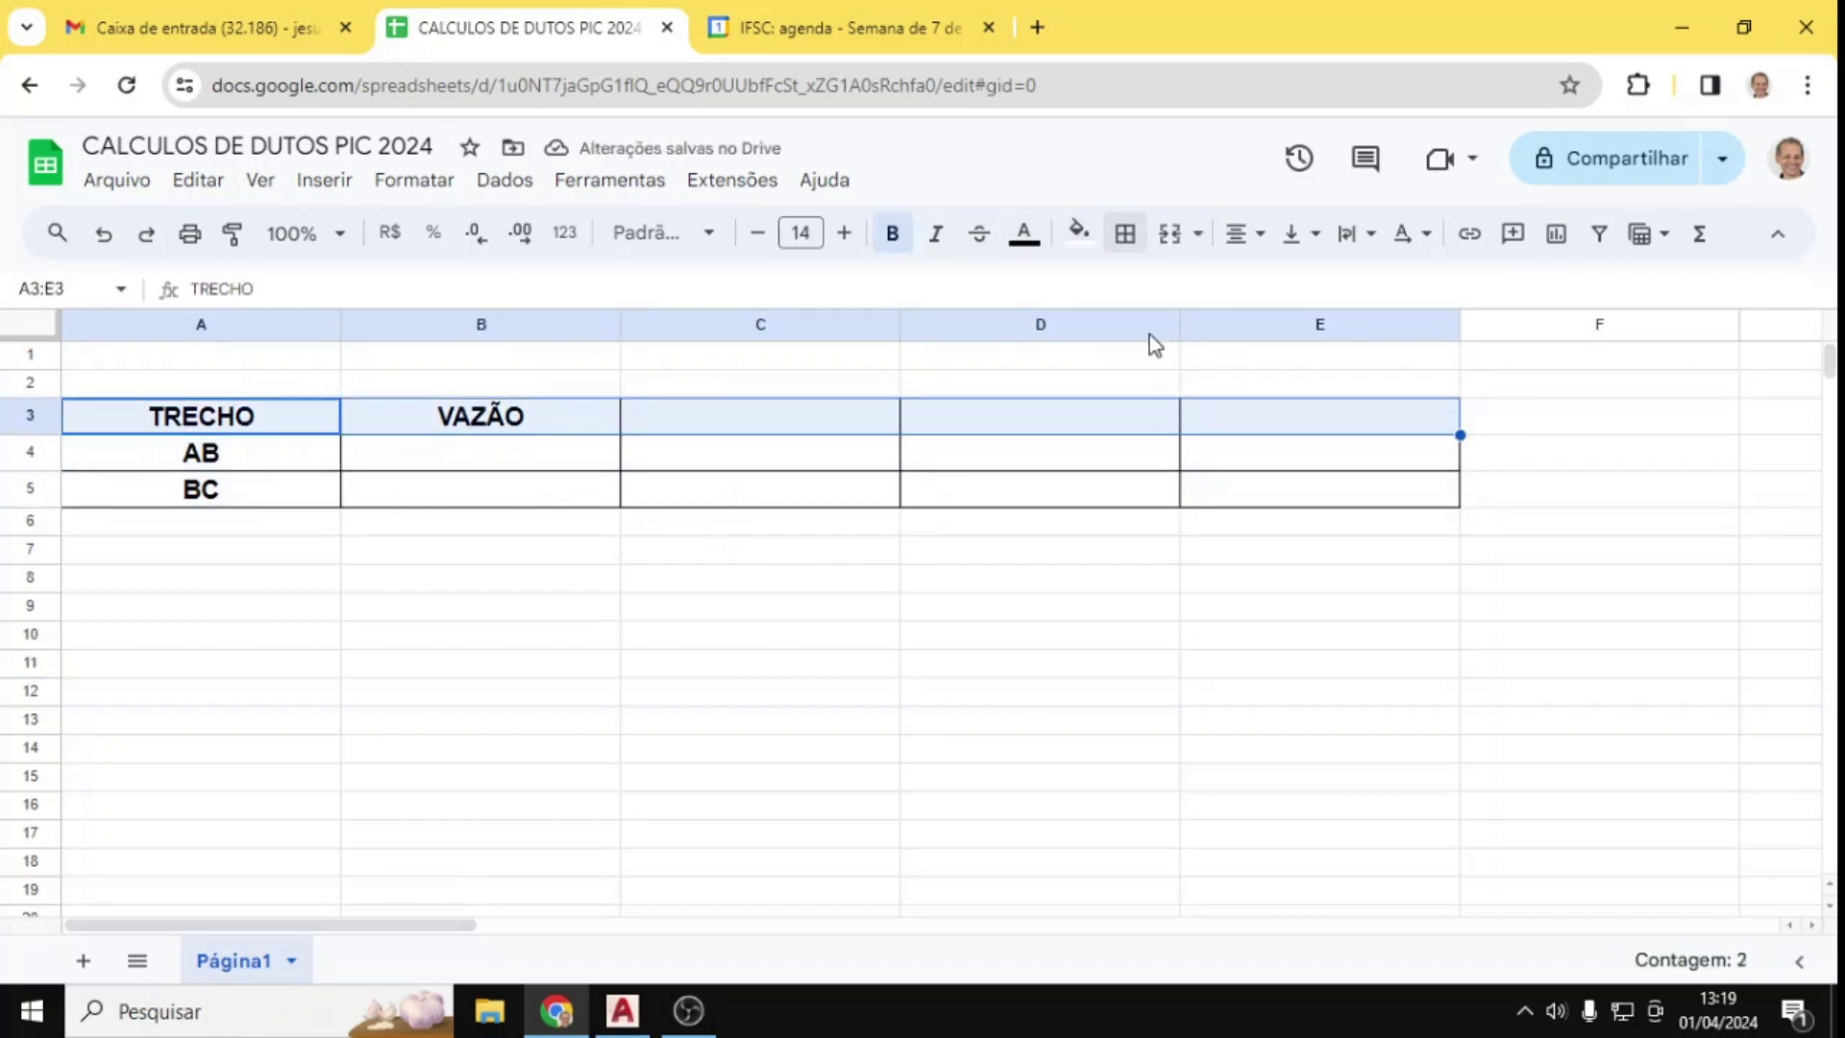
left_click(1078, 238)
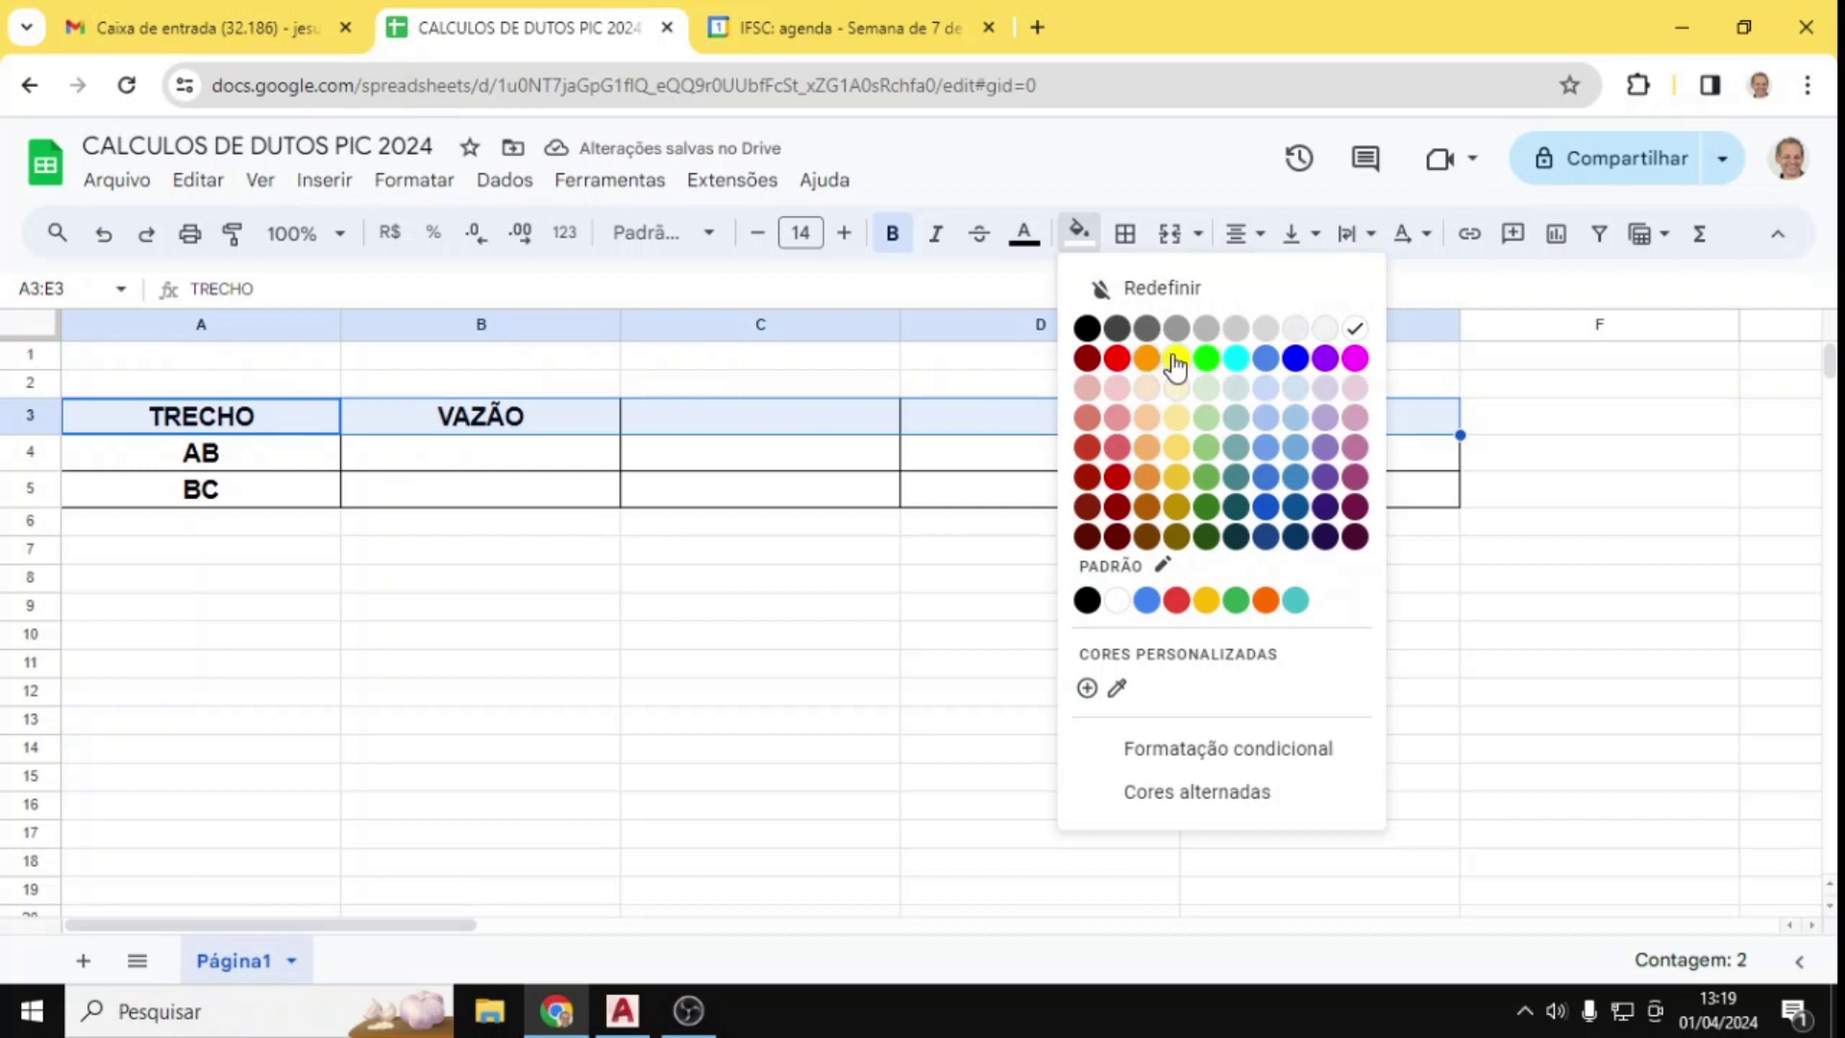
left_click(1176, 360)
Step: Add the unit (m³/h) to the VAZÃO header in cell B3
double_click(587, 429)
type("(m")
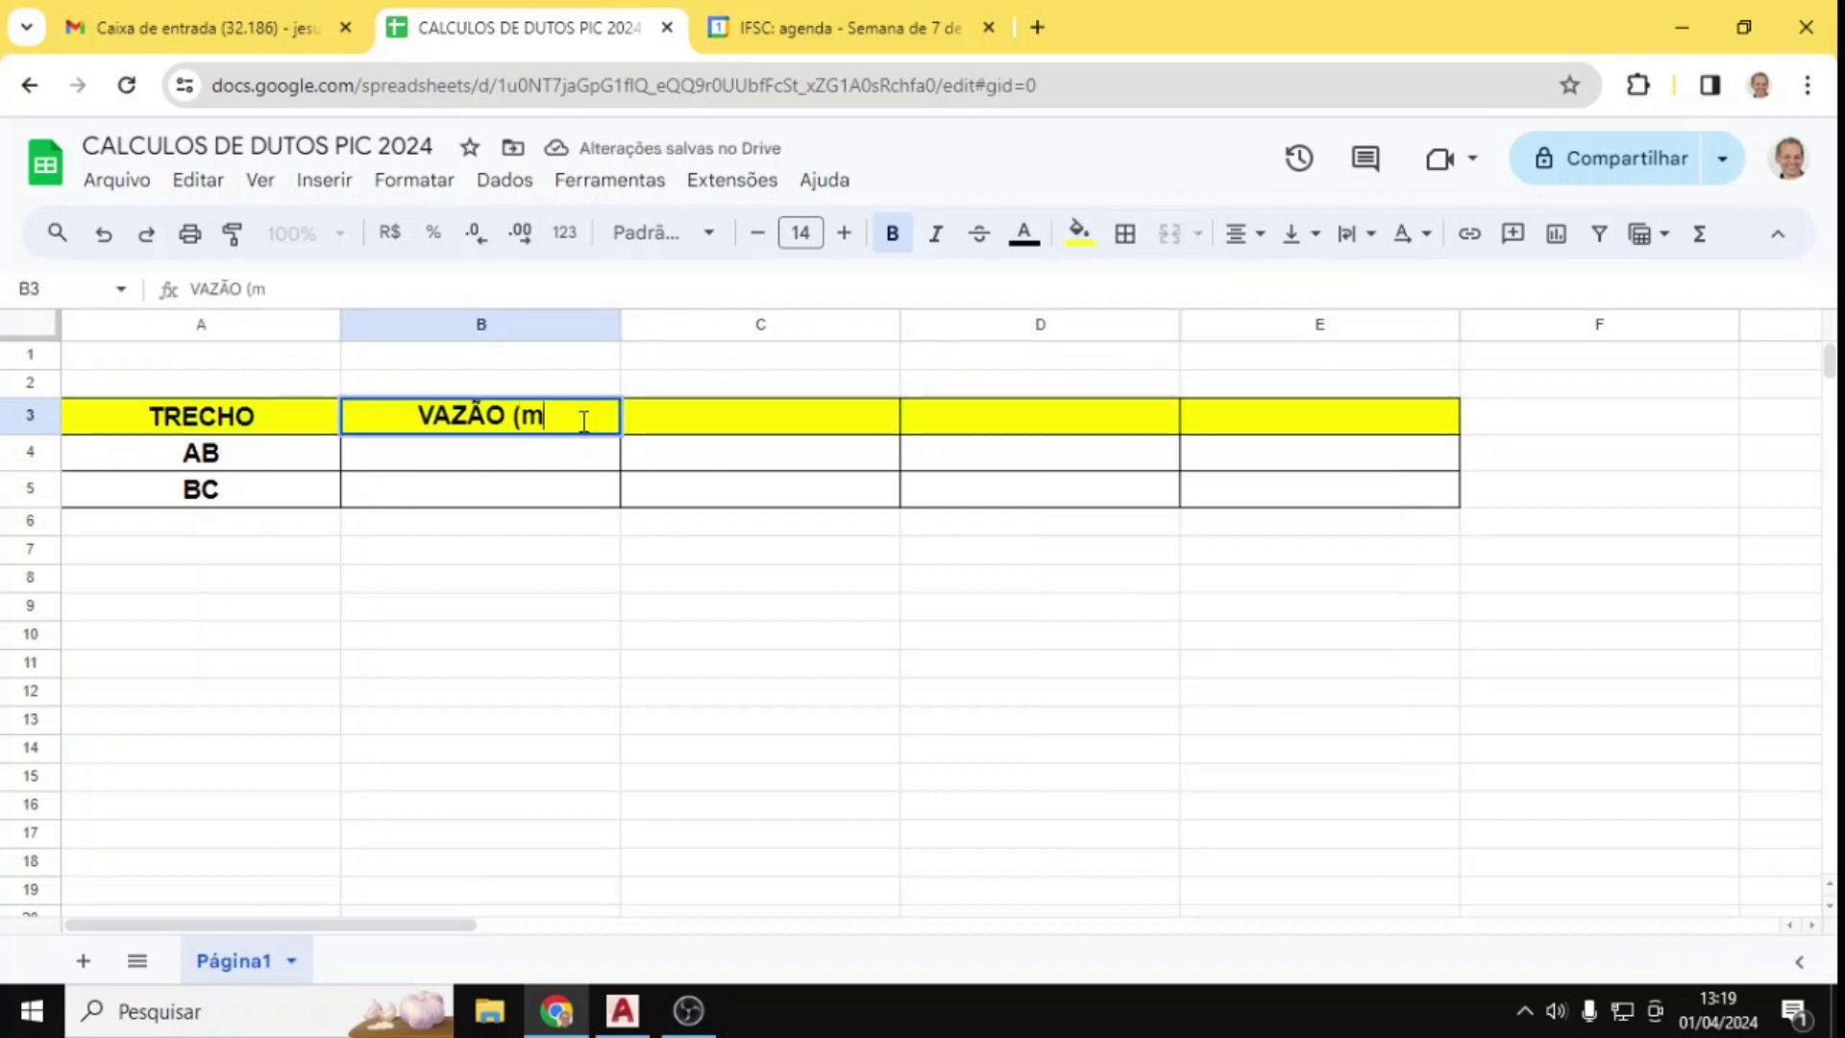
type("³")
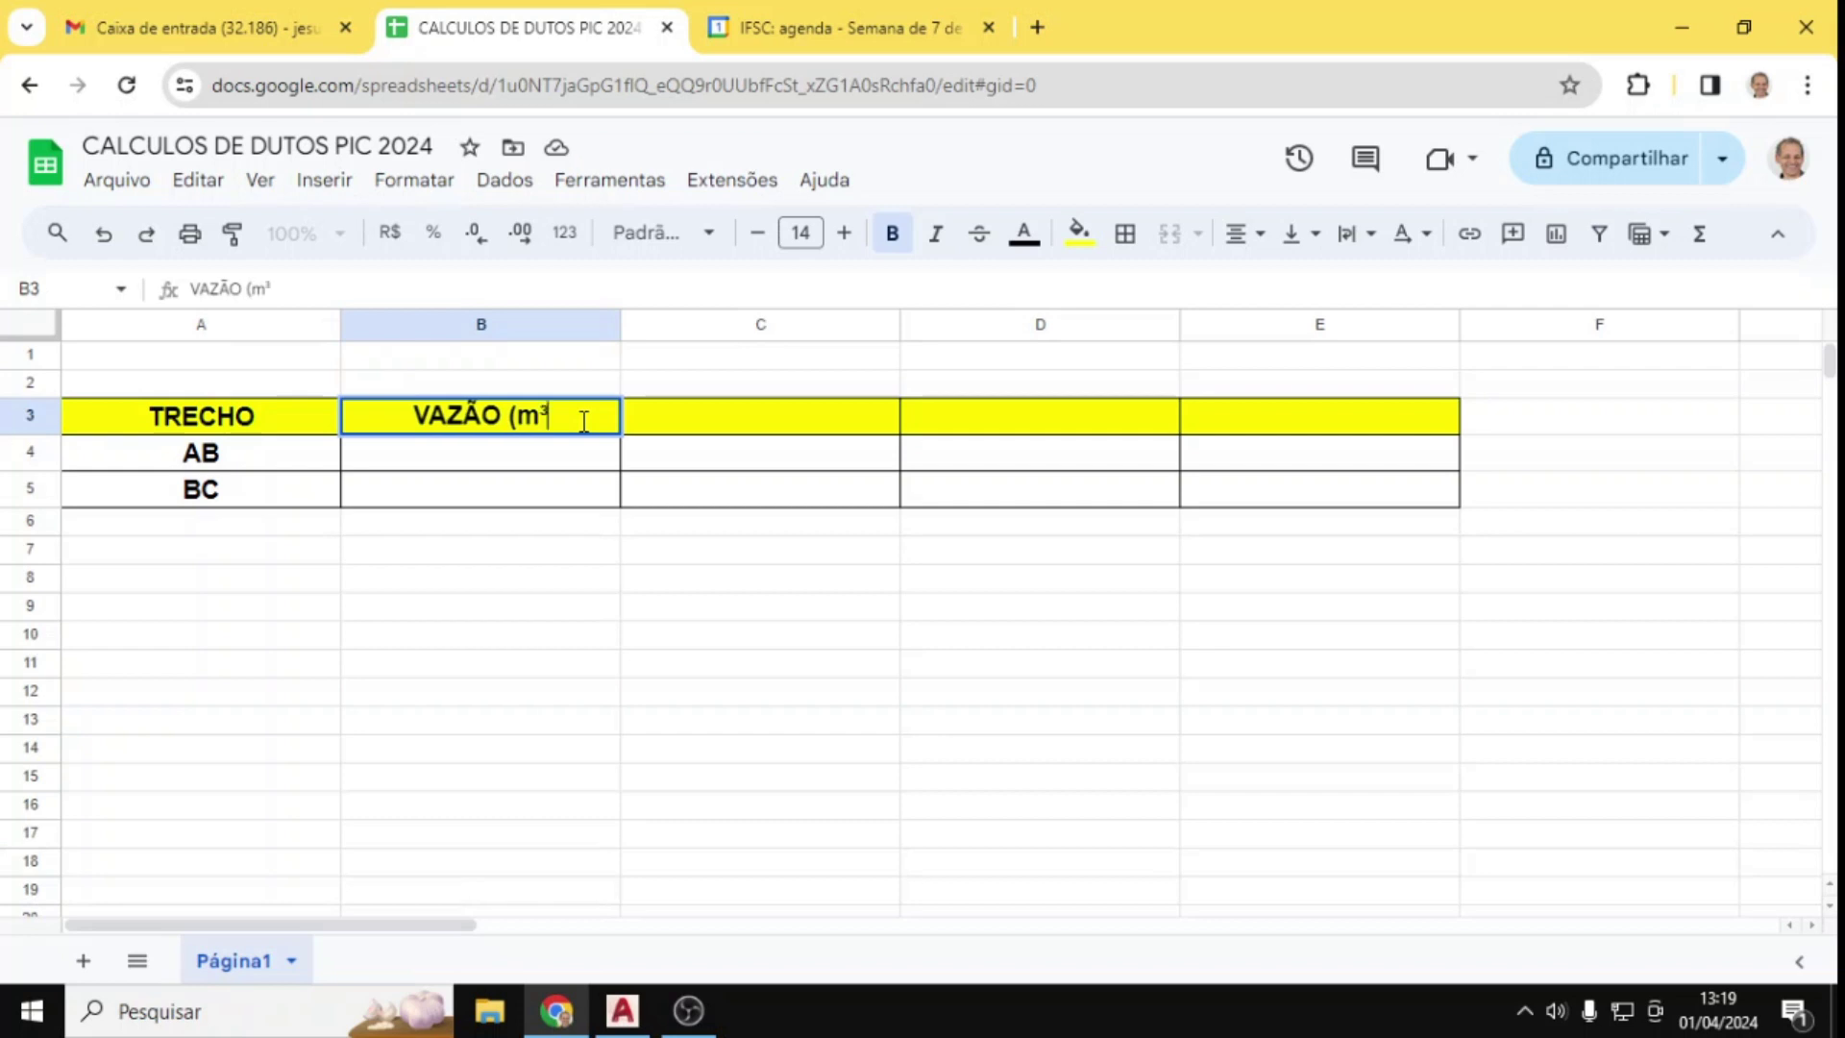
type("/h)")
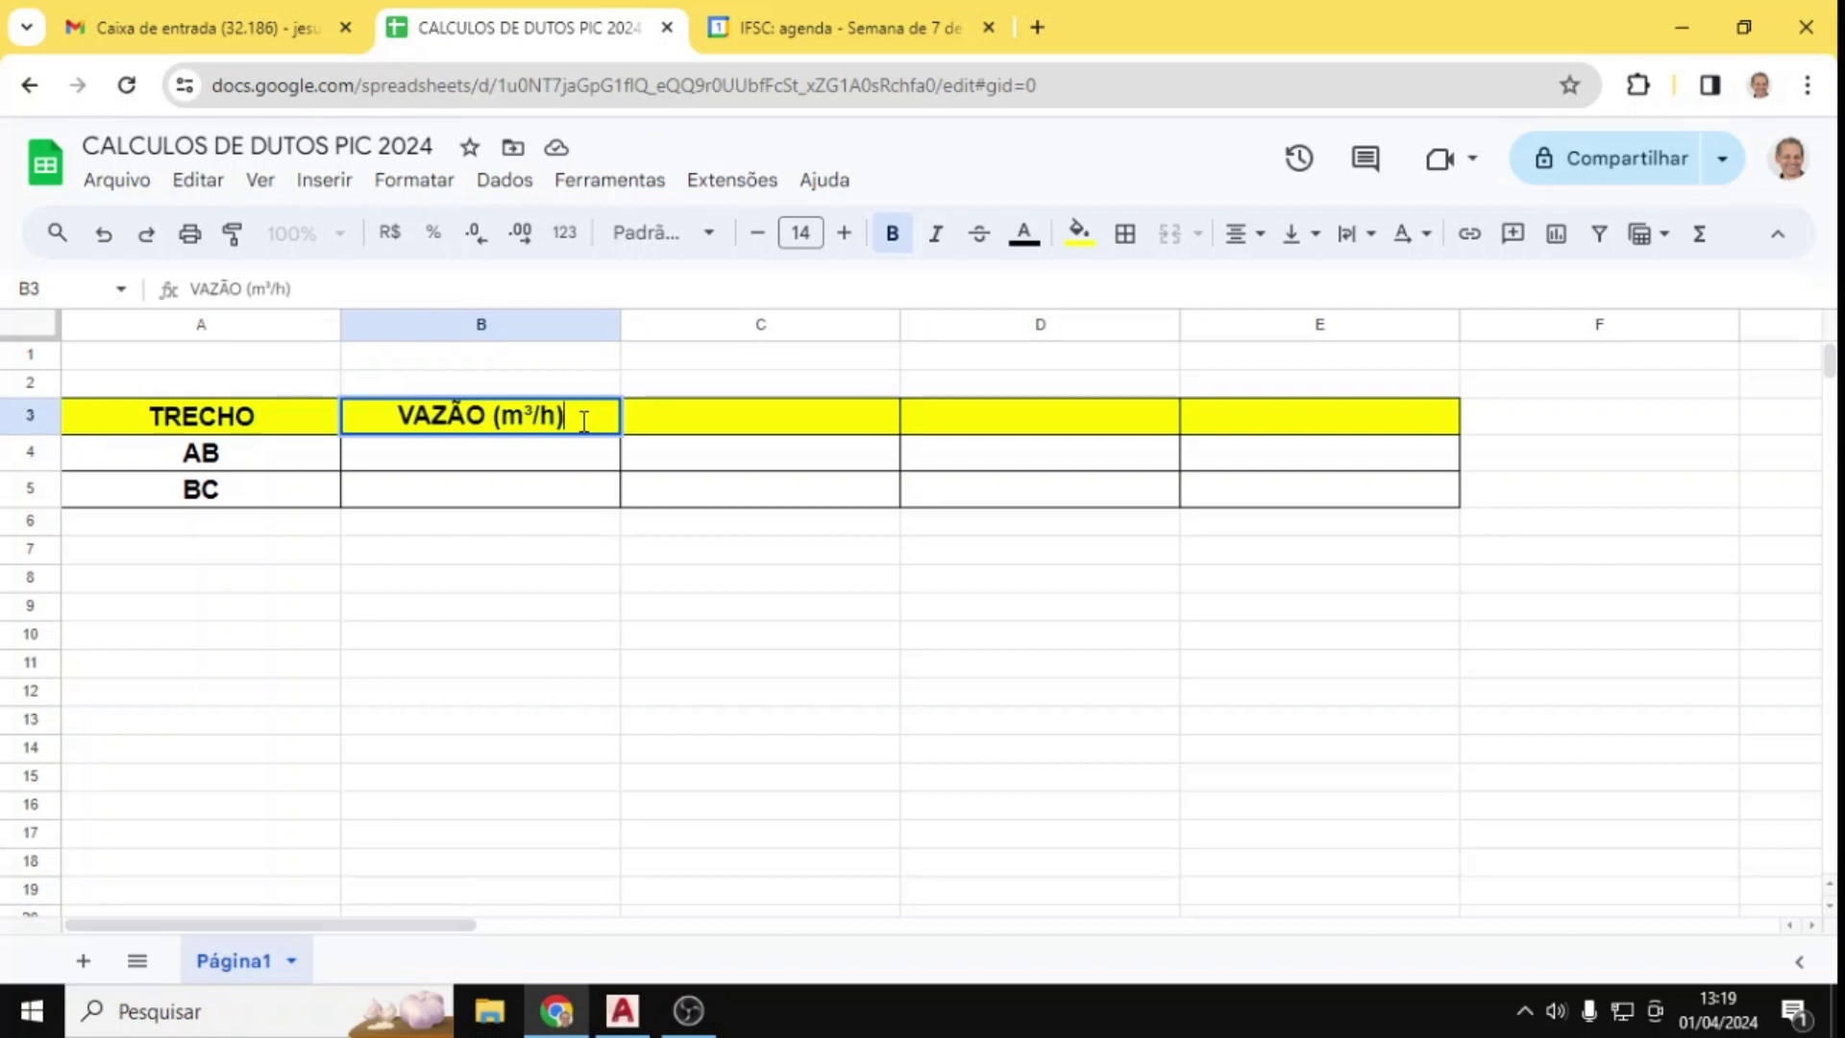
Step: Enter the header VAZÃO (m³/s) in cell C3
double_click(710, 412)
type("VAZÃO (")
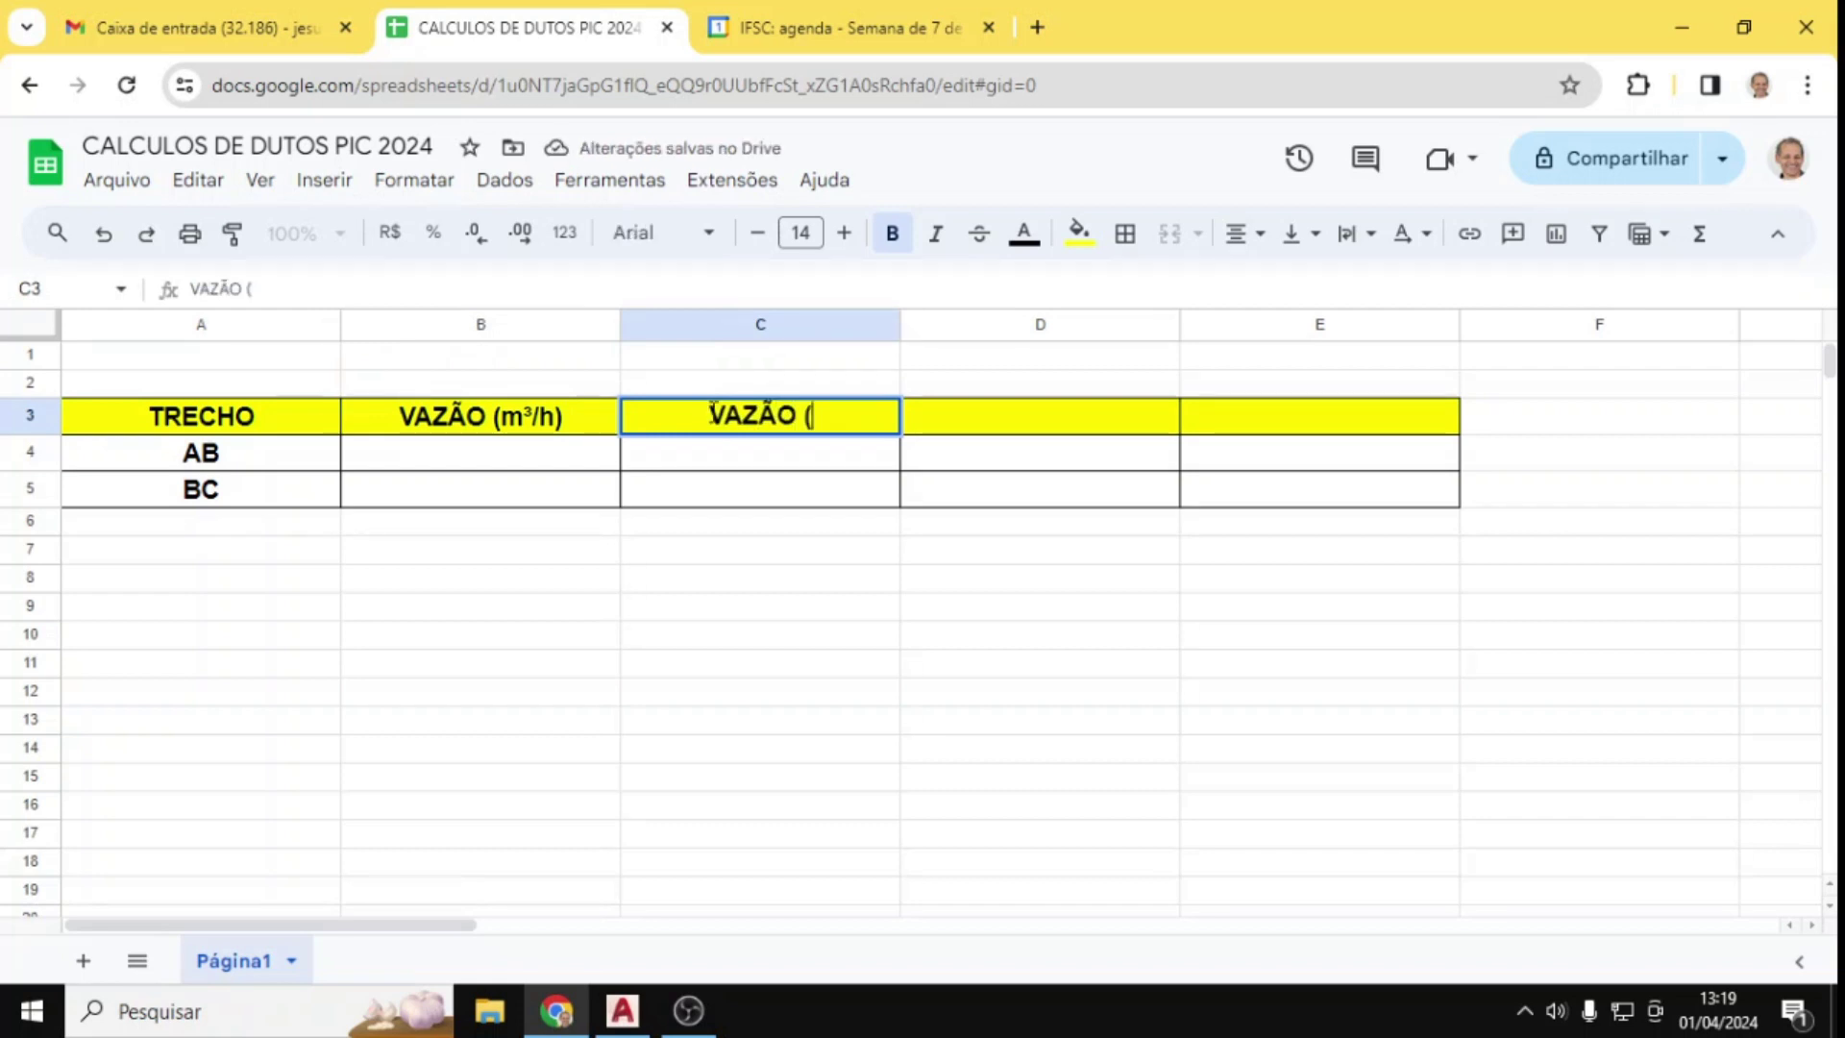
type("m³/s)")
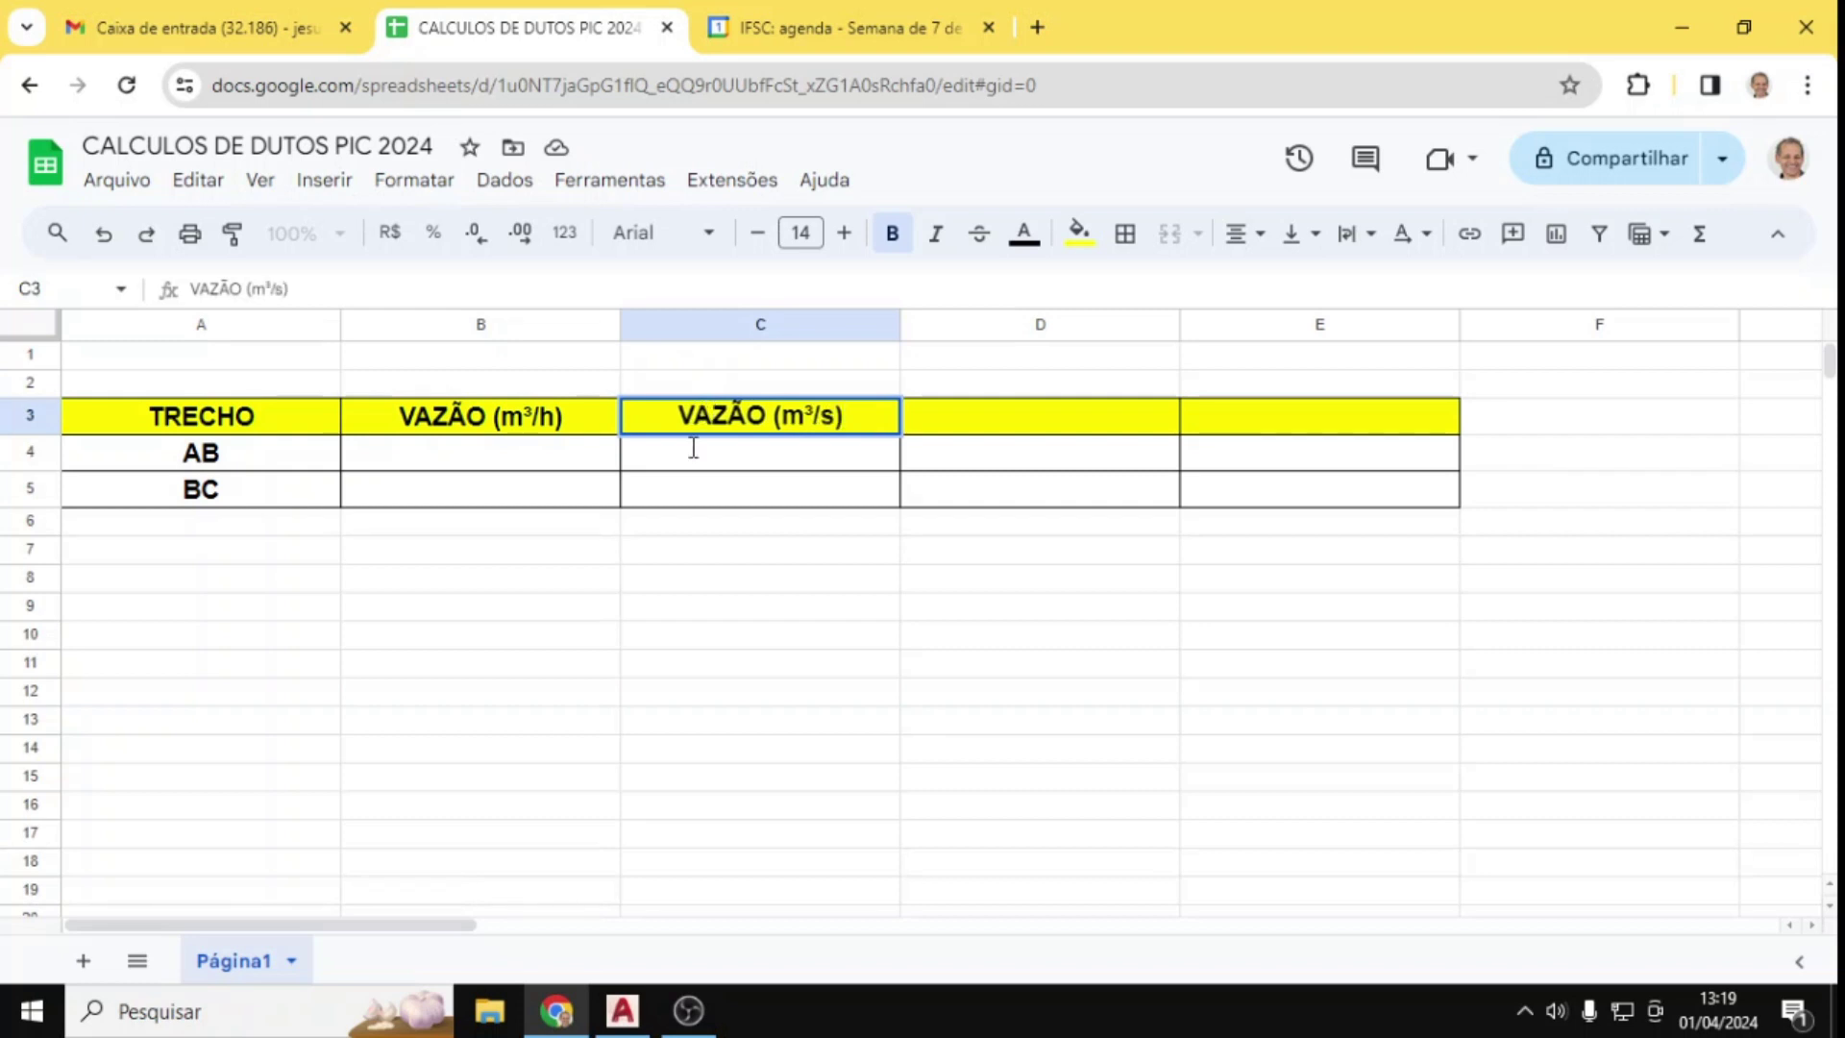
Step: Enter 3400 as the AB flow in B4 and convert it to m³/s in C4 with the formula =B4/3600
left_click(445, 467)
type("3400")
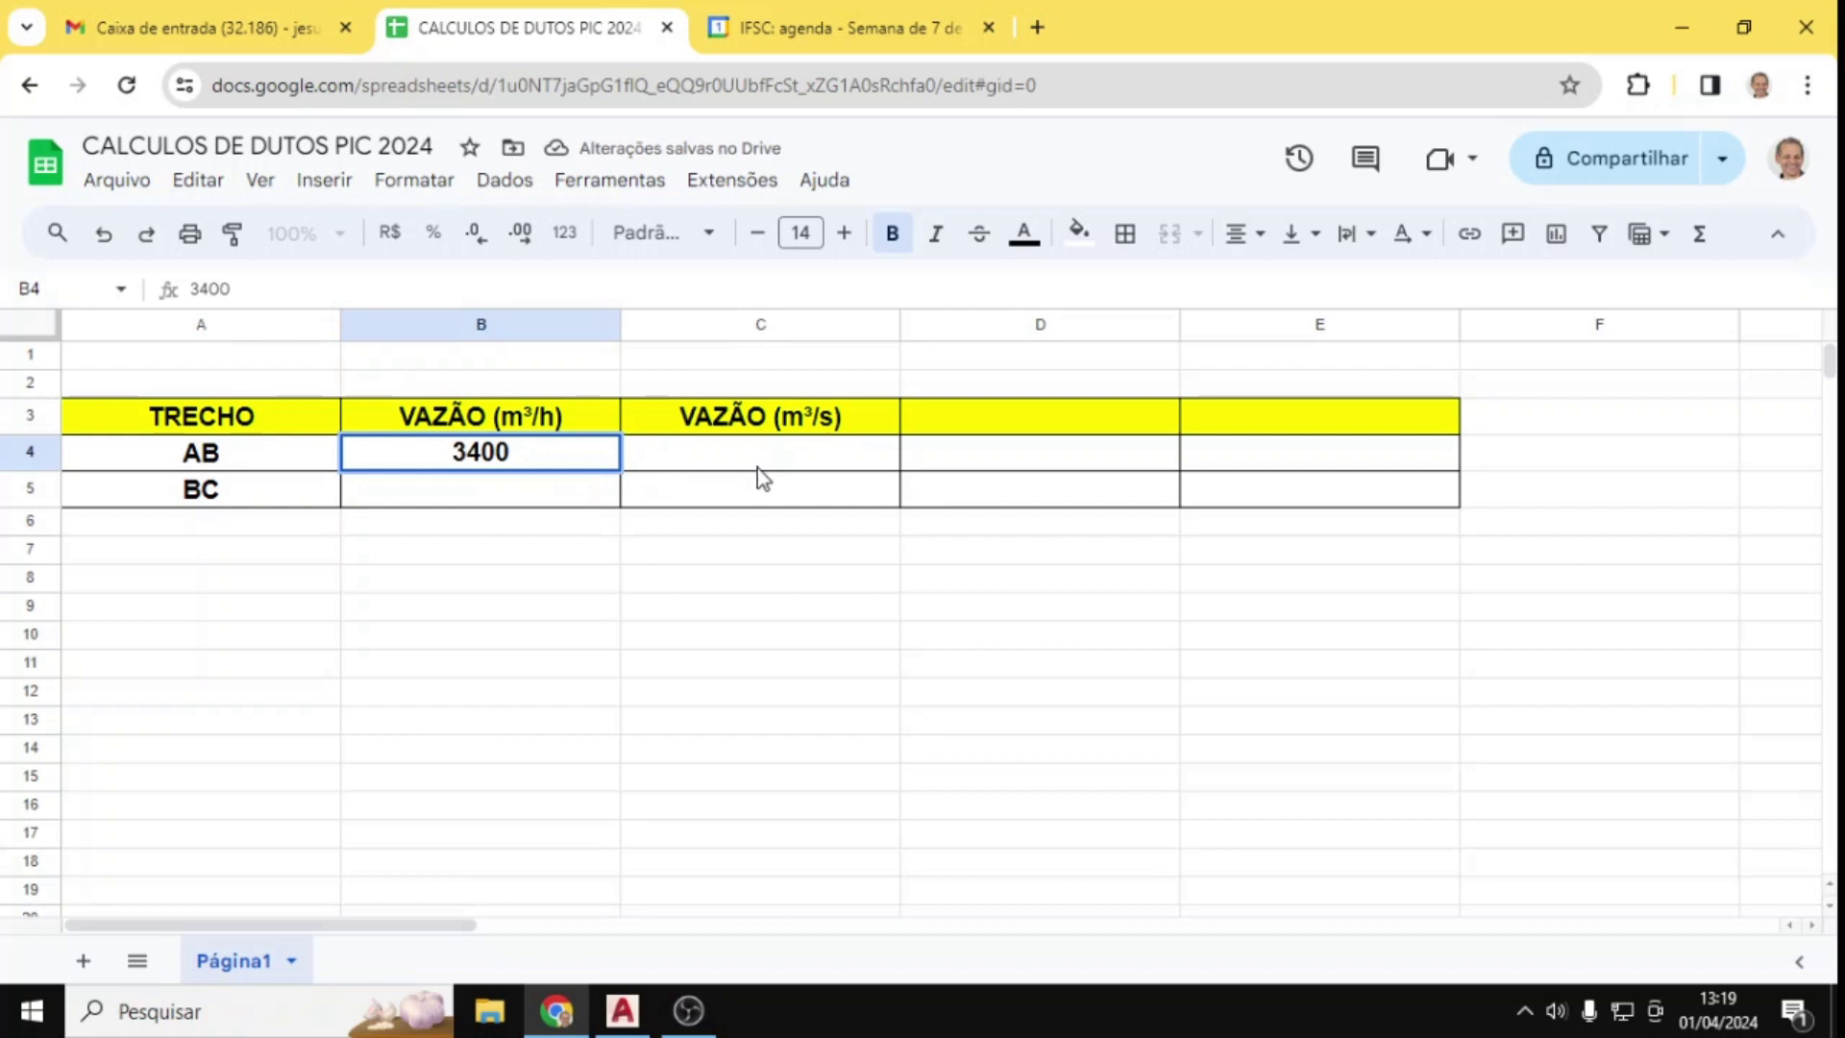
left_click(761, 465)
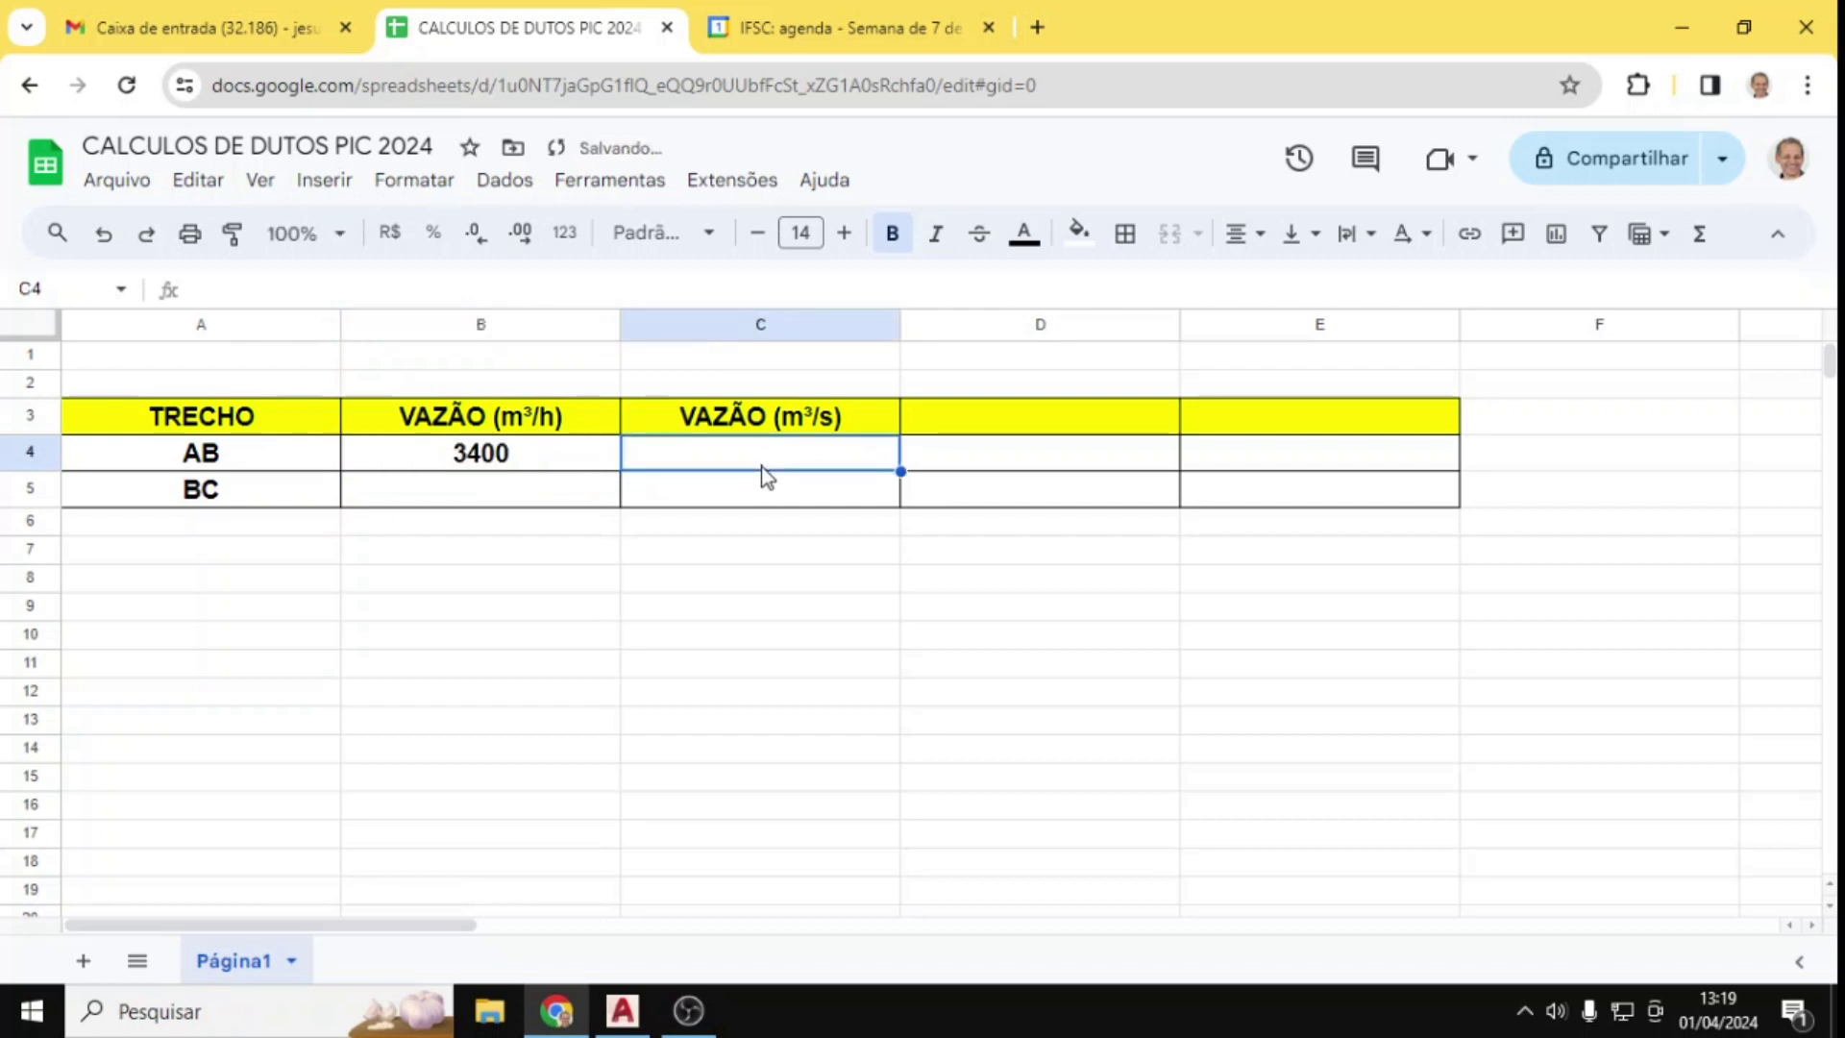
type("=")
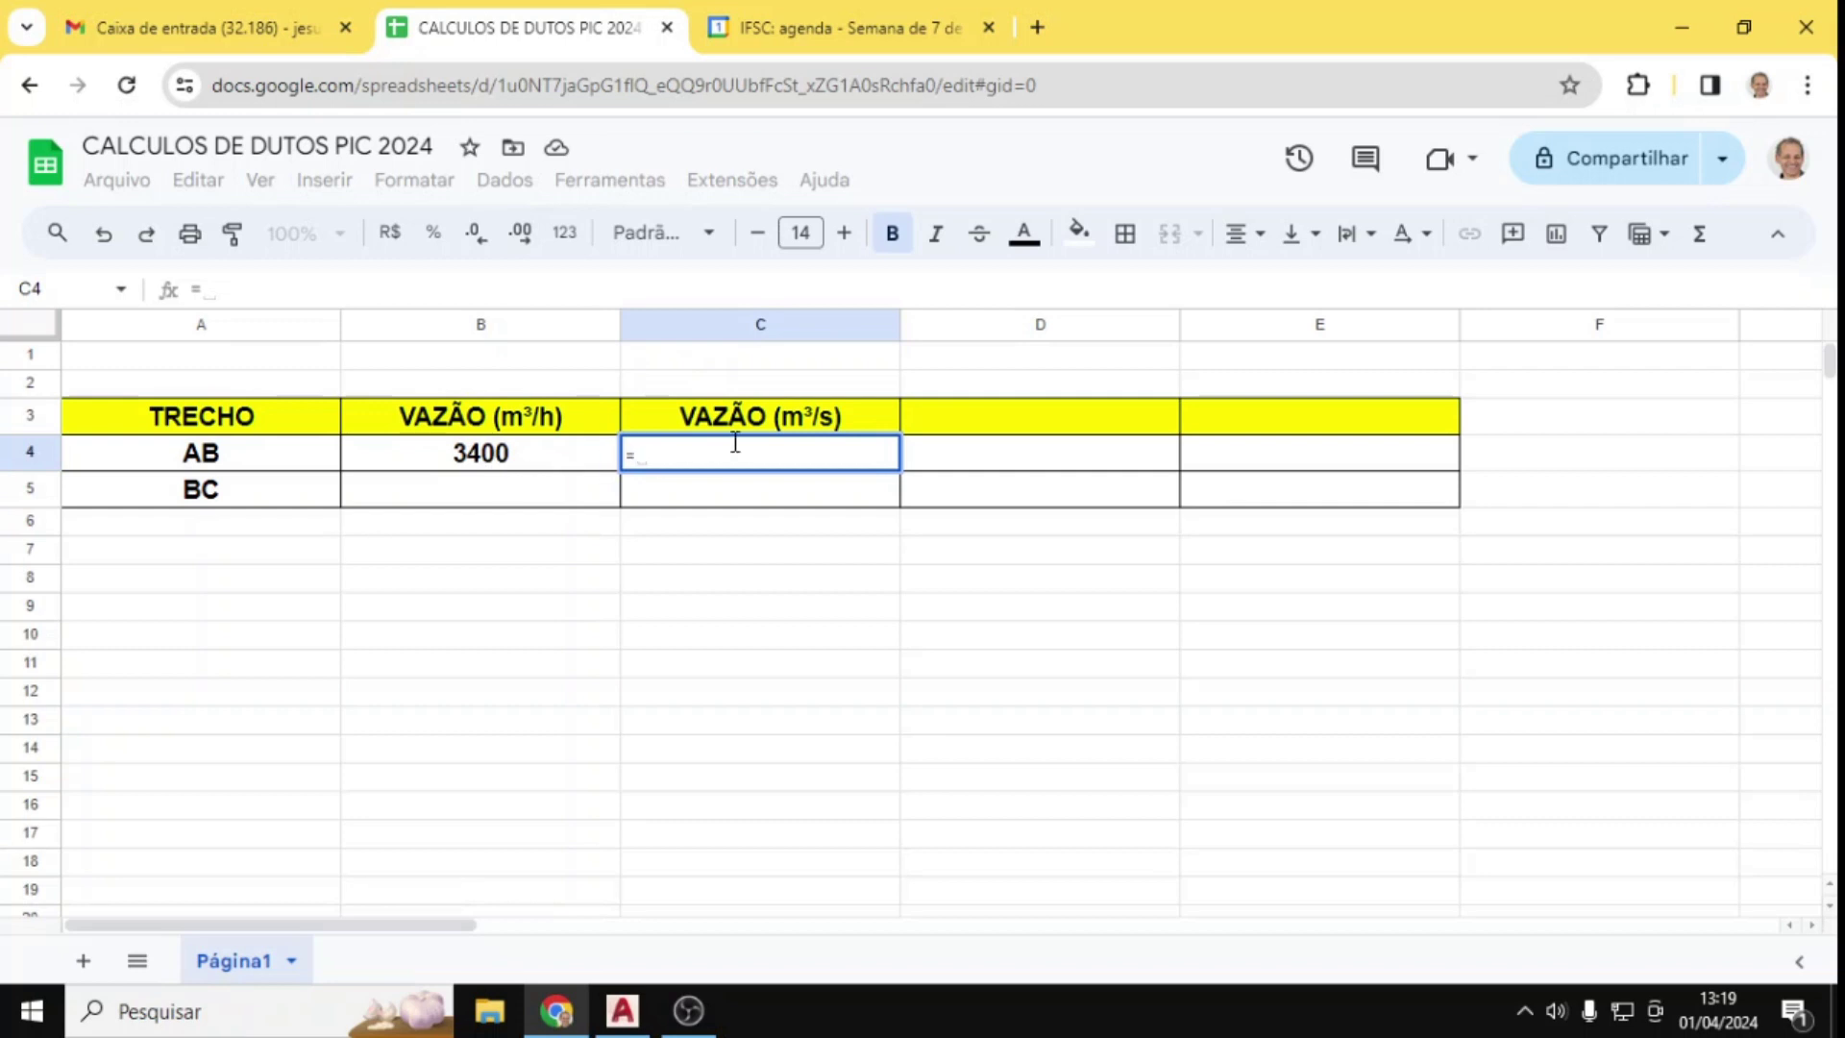
left_click(534, 454)
type("/")
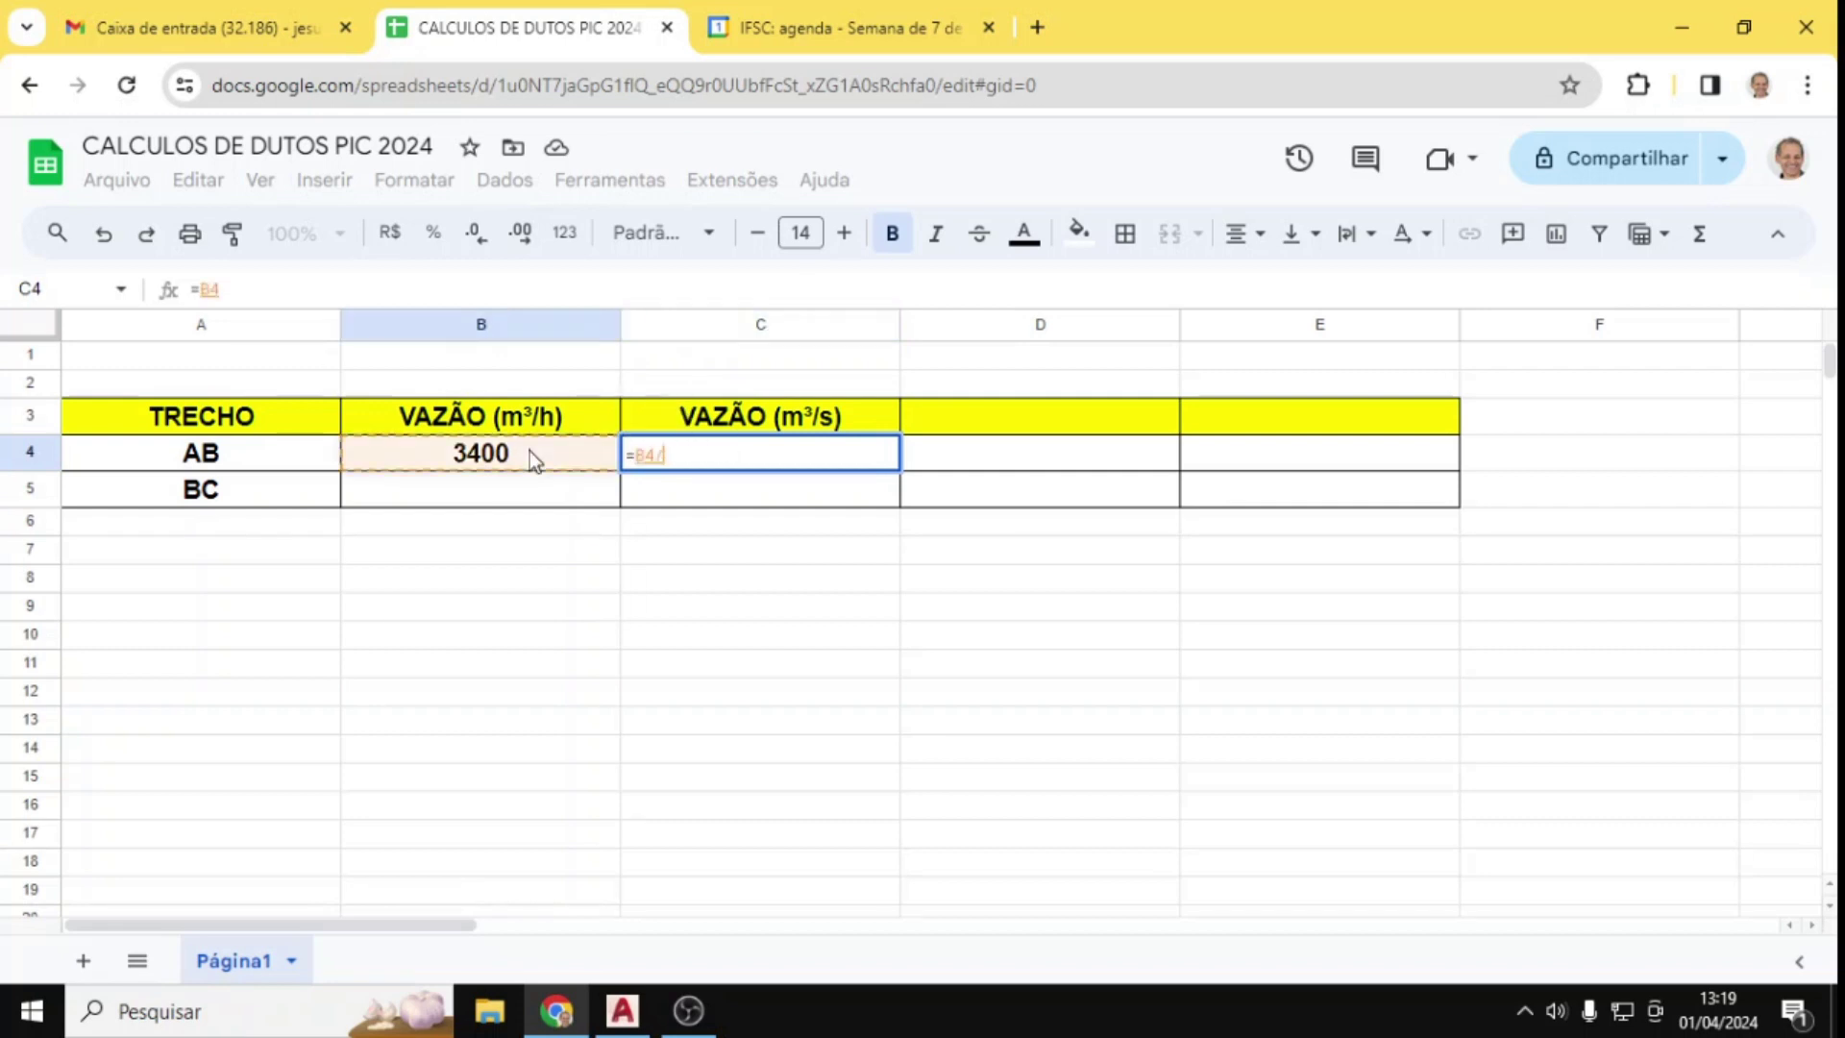
type("3600")
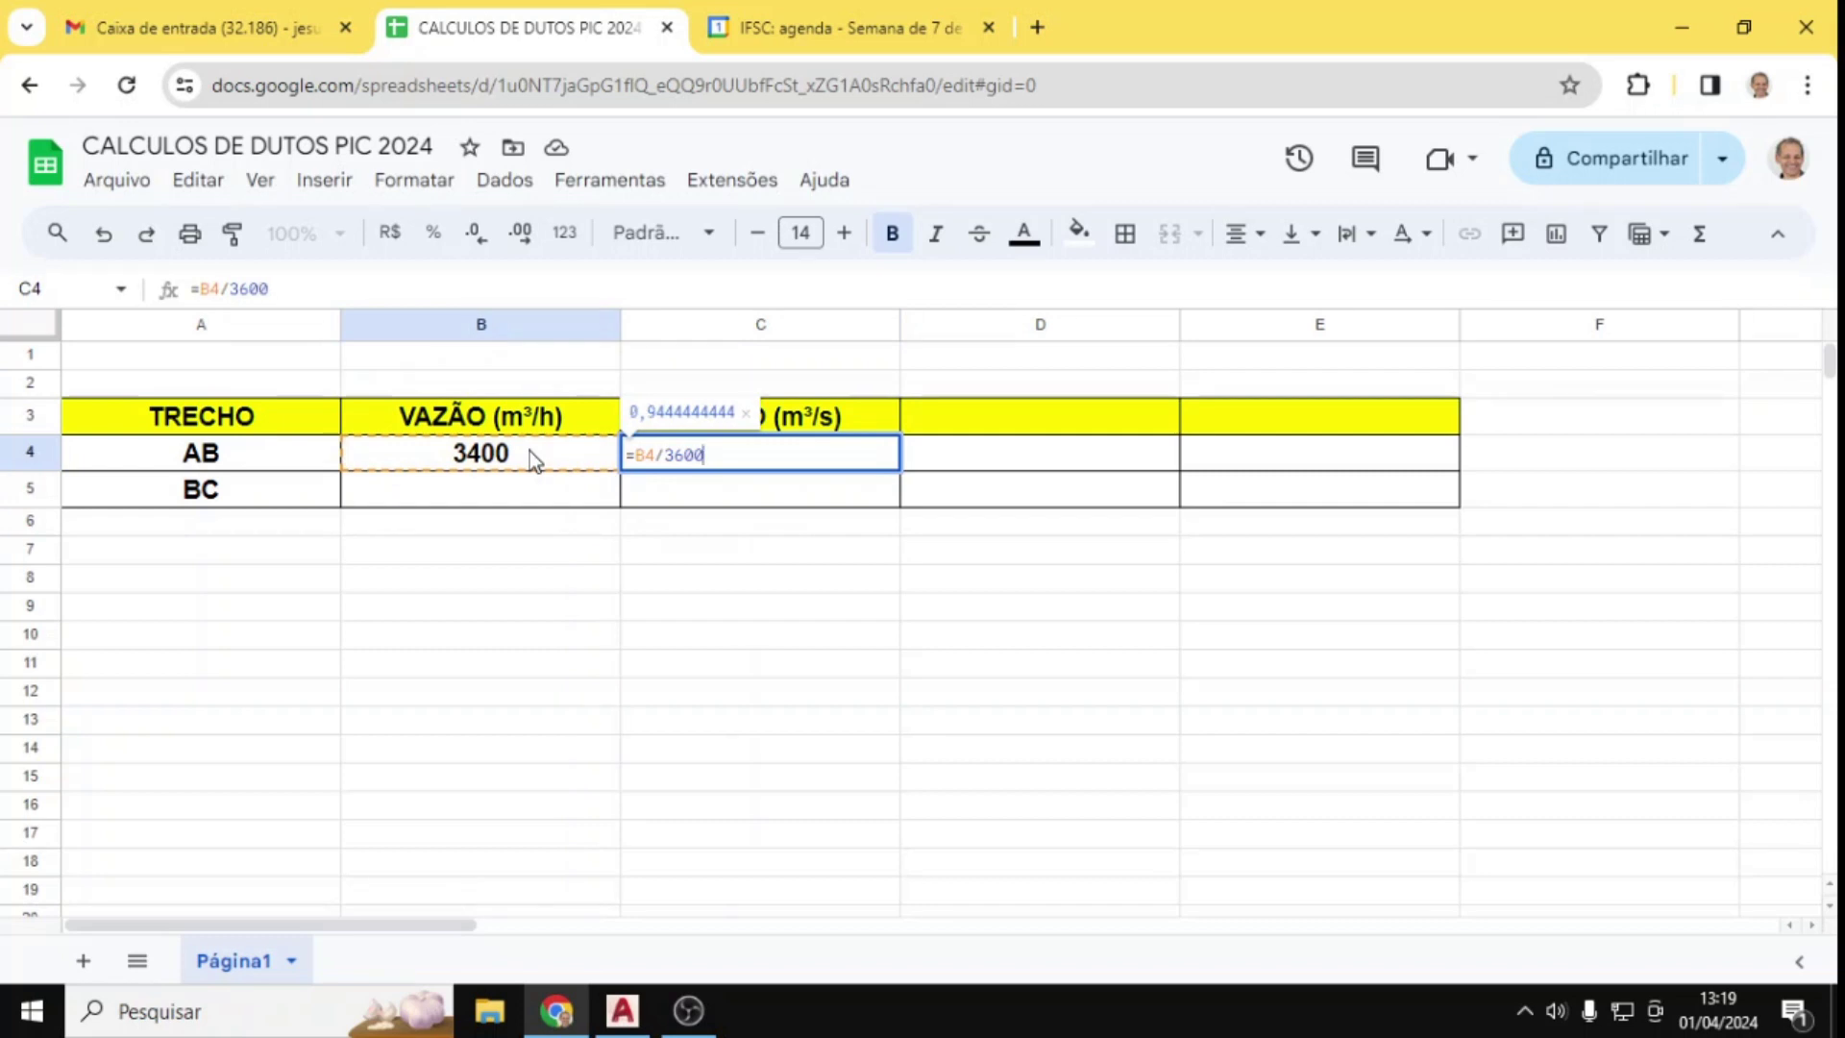
key("Return")
Step: Reduce the AB flow in cell C4 to three decimal places
left_click(740, 459)
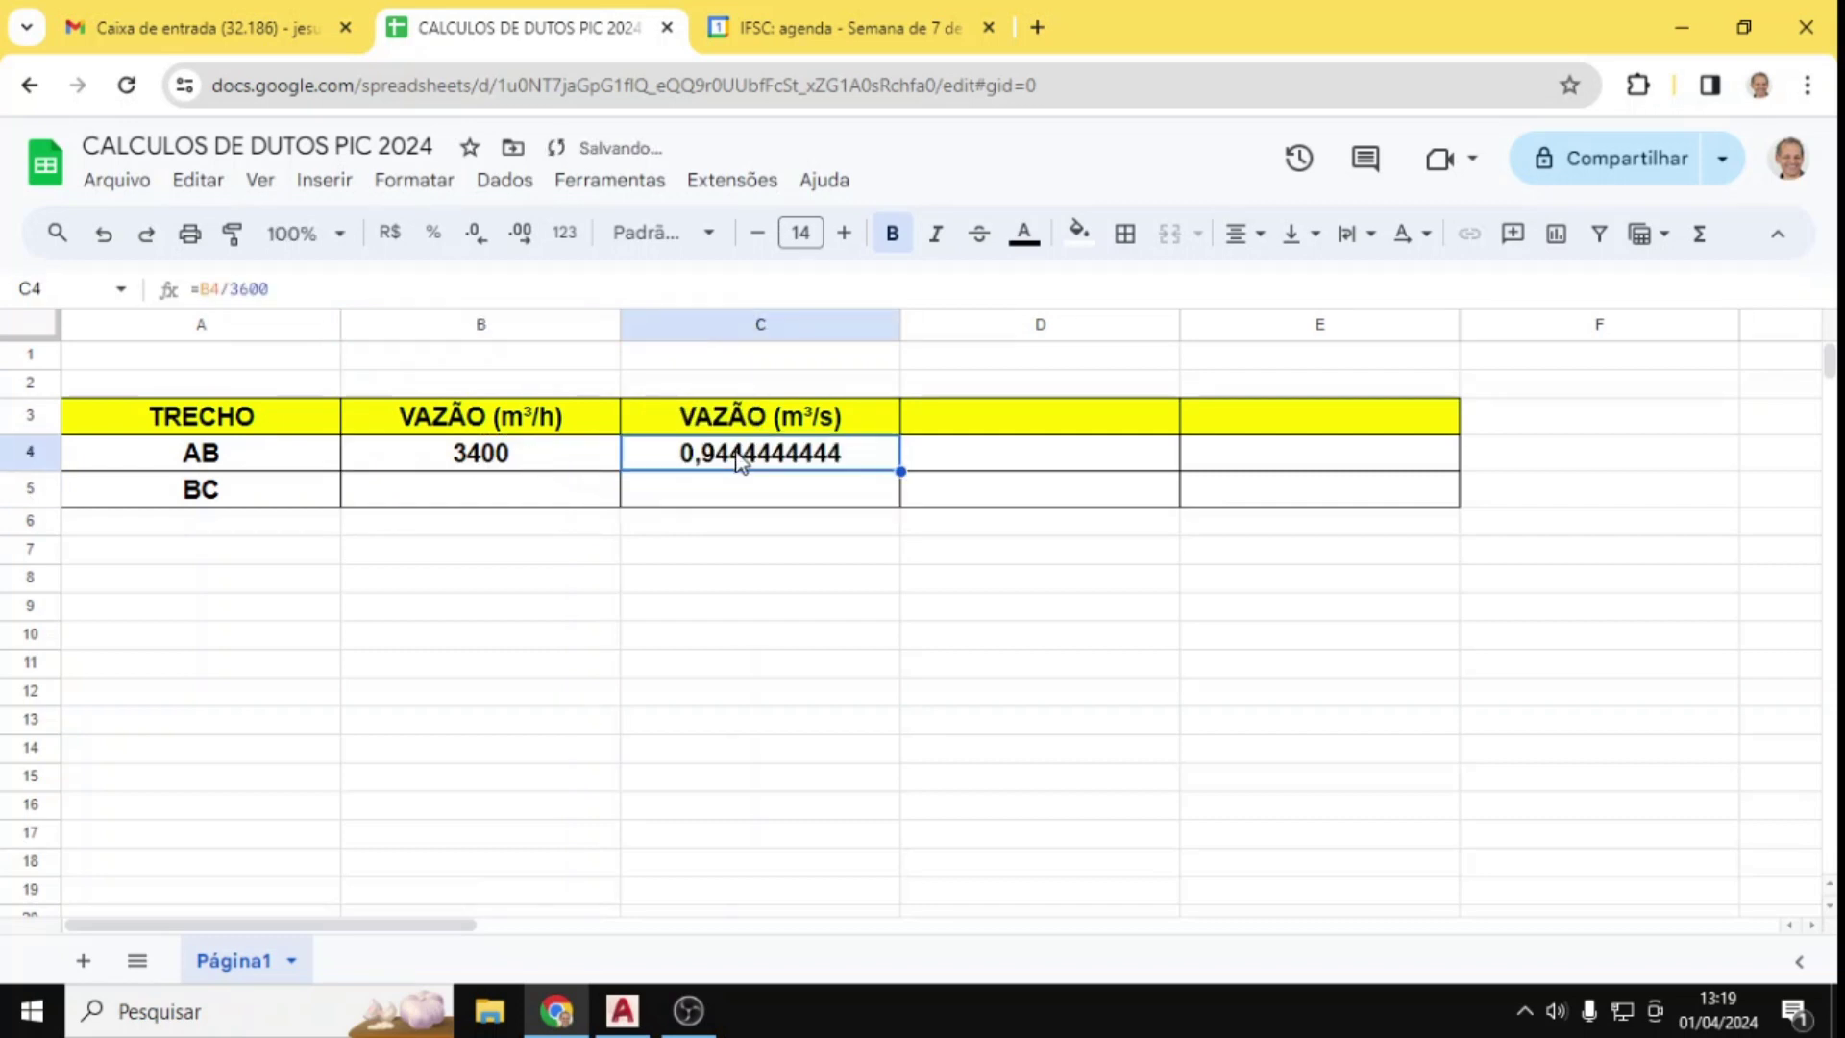
left_click(476, 234)
left_click(477, 234)
left_click(476, 233)
left_click(476, 233)
left_click(476, 234)
left_click(477, 233)
left_click(477, 233)
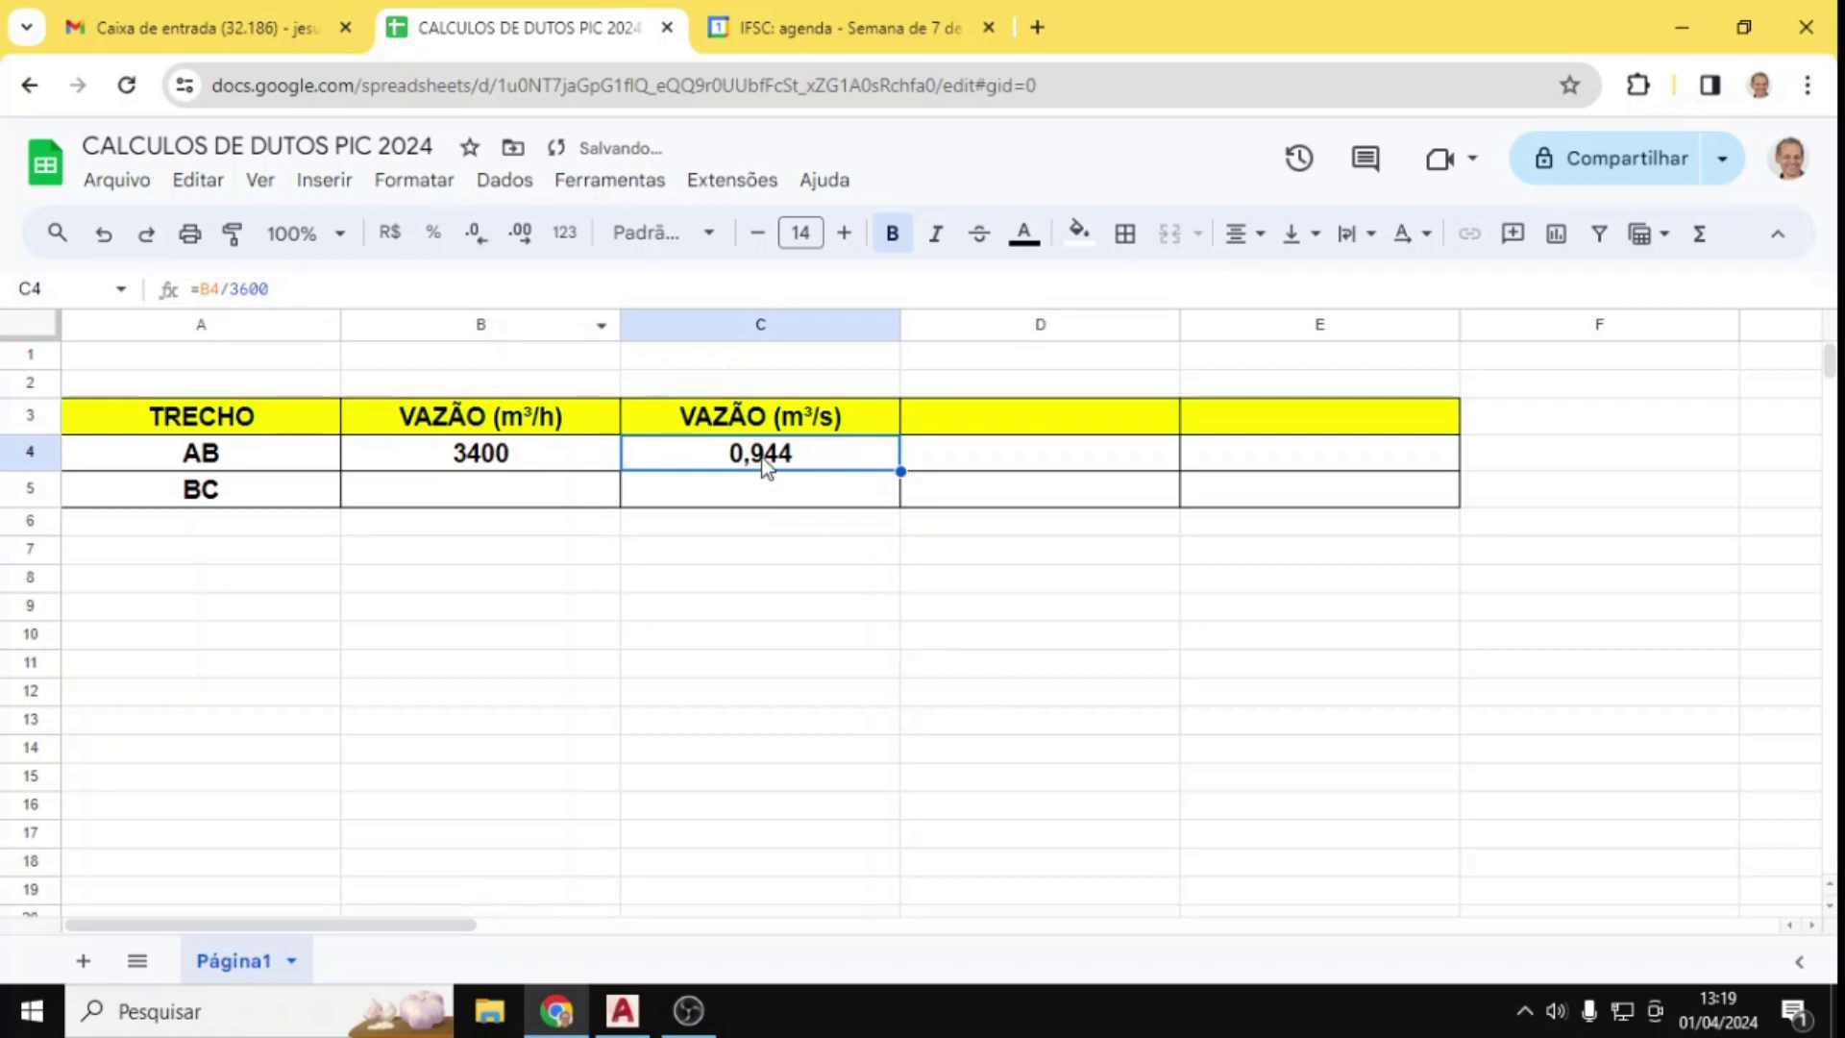
left_click(823, 586)
Step: Enter 1700 as the BC flow in B5 and convert it to m³/s in C5 with the formula =B5/3600
left_click(520, 495)
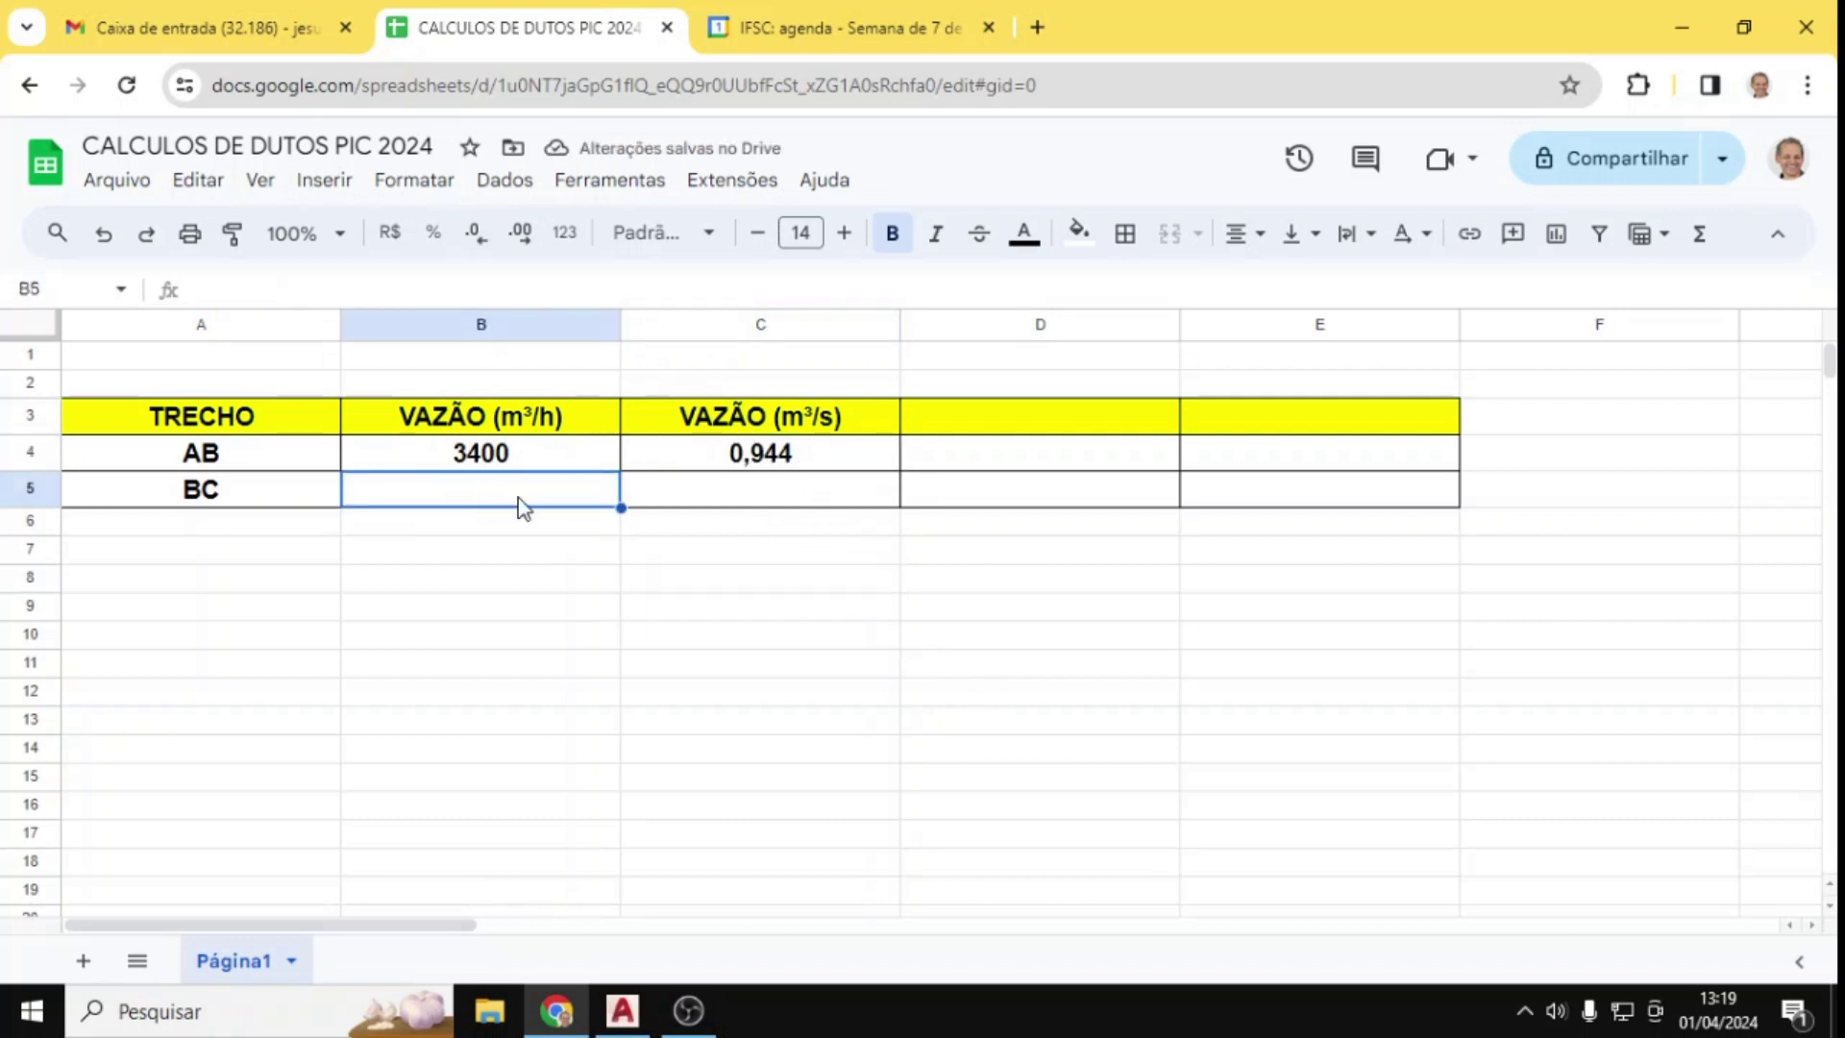
type("1700")
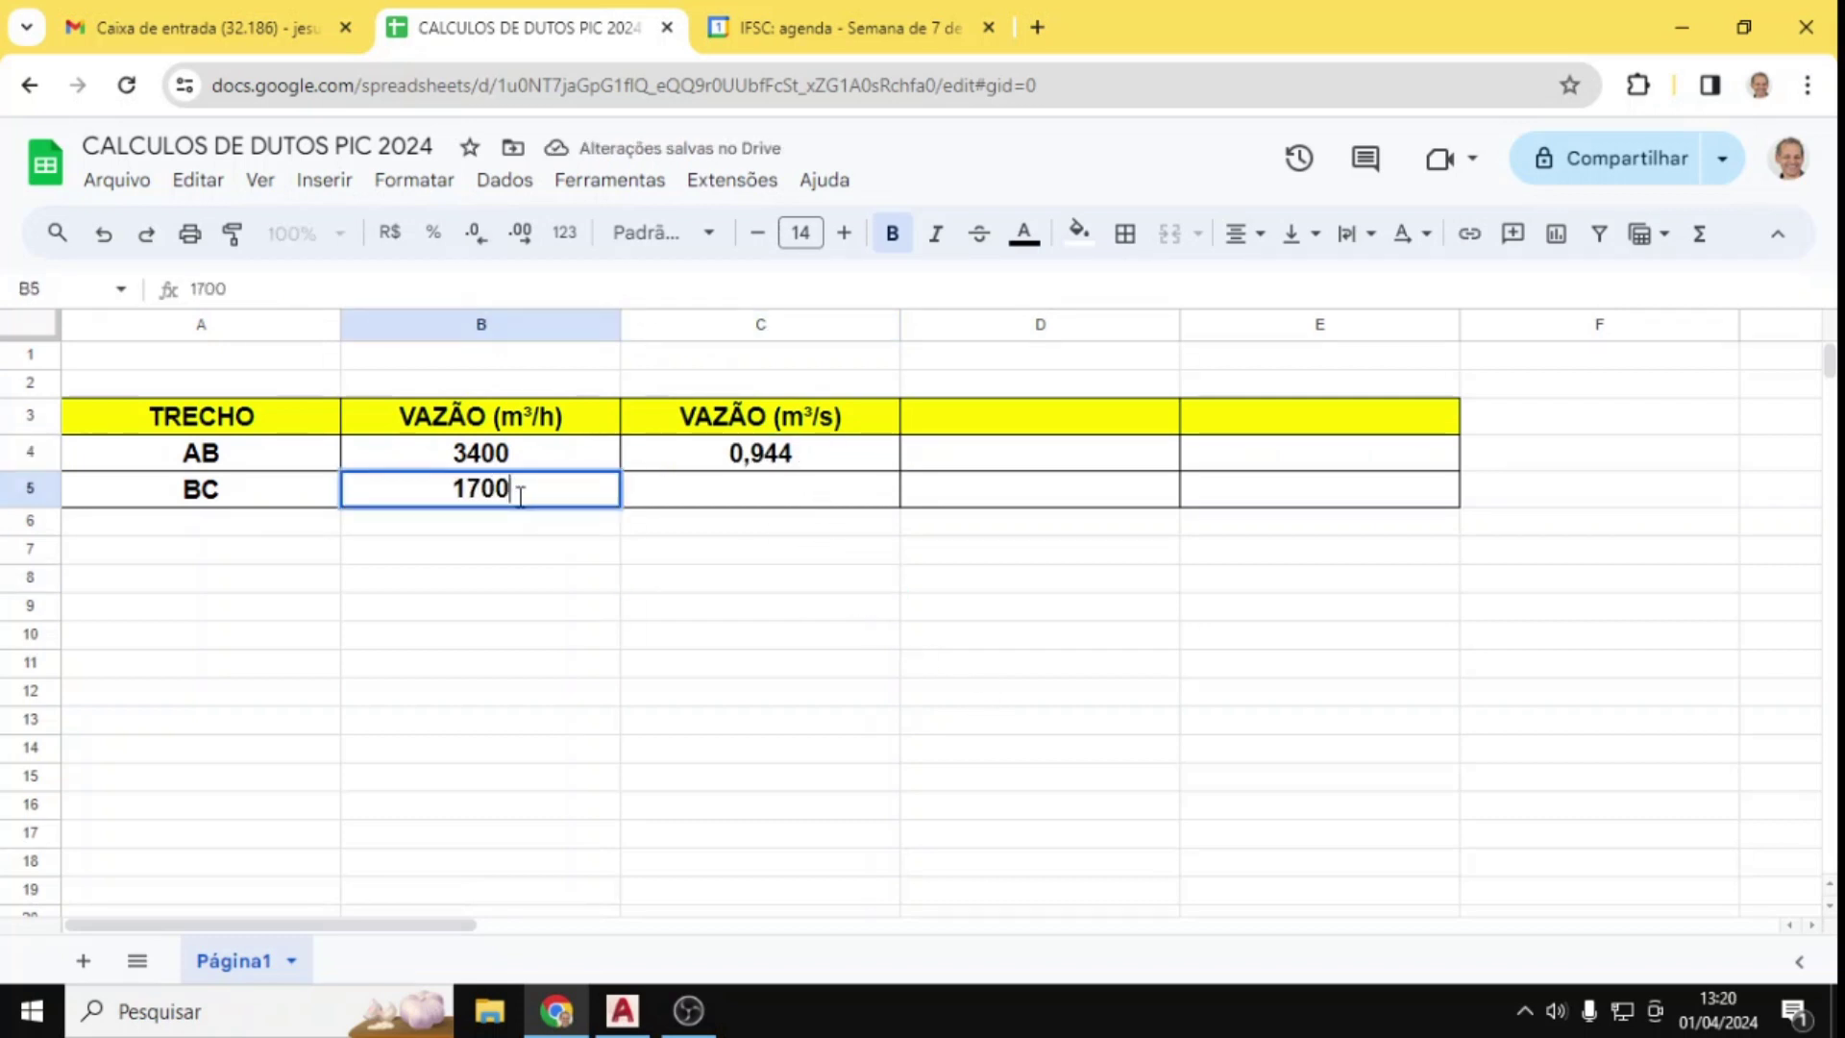
left_click(588, 575)
left_click(783, 505)
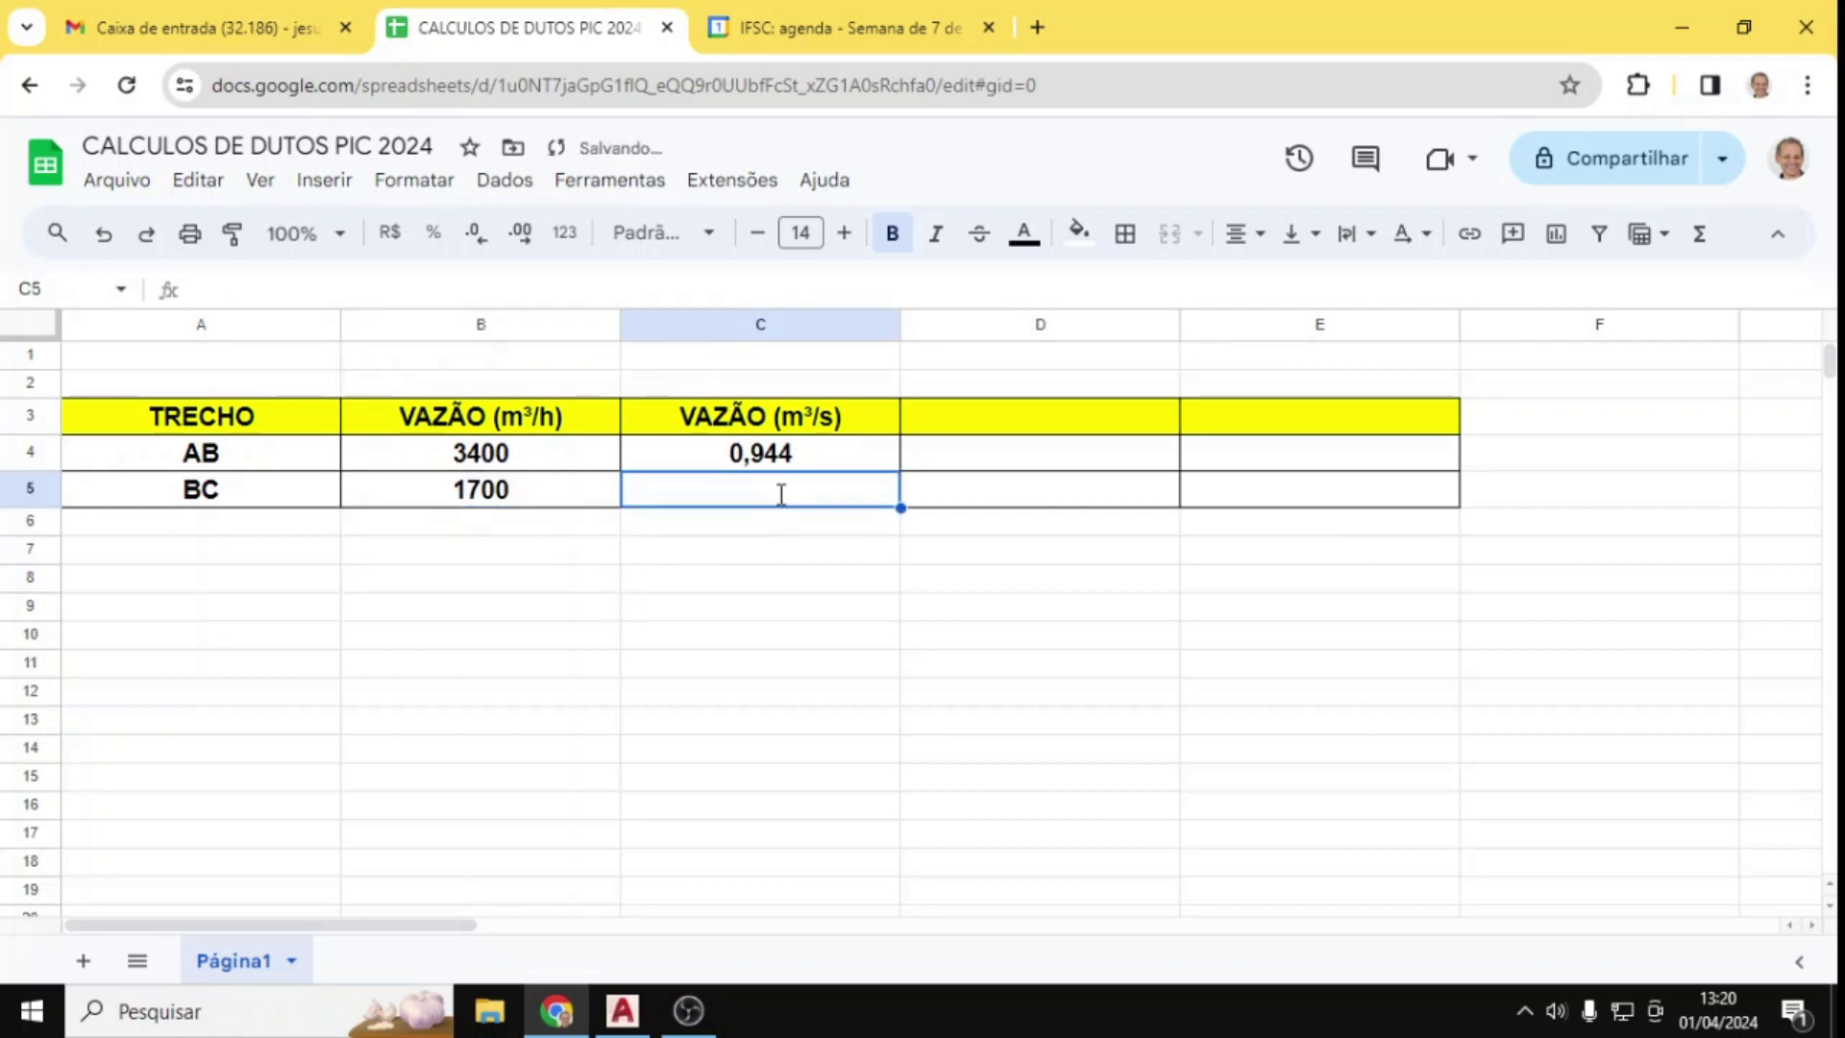
type("=")
left_click(545, 494)
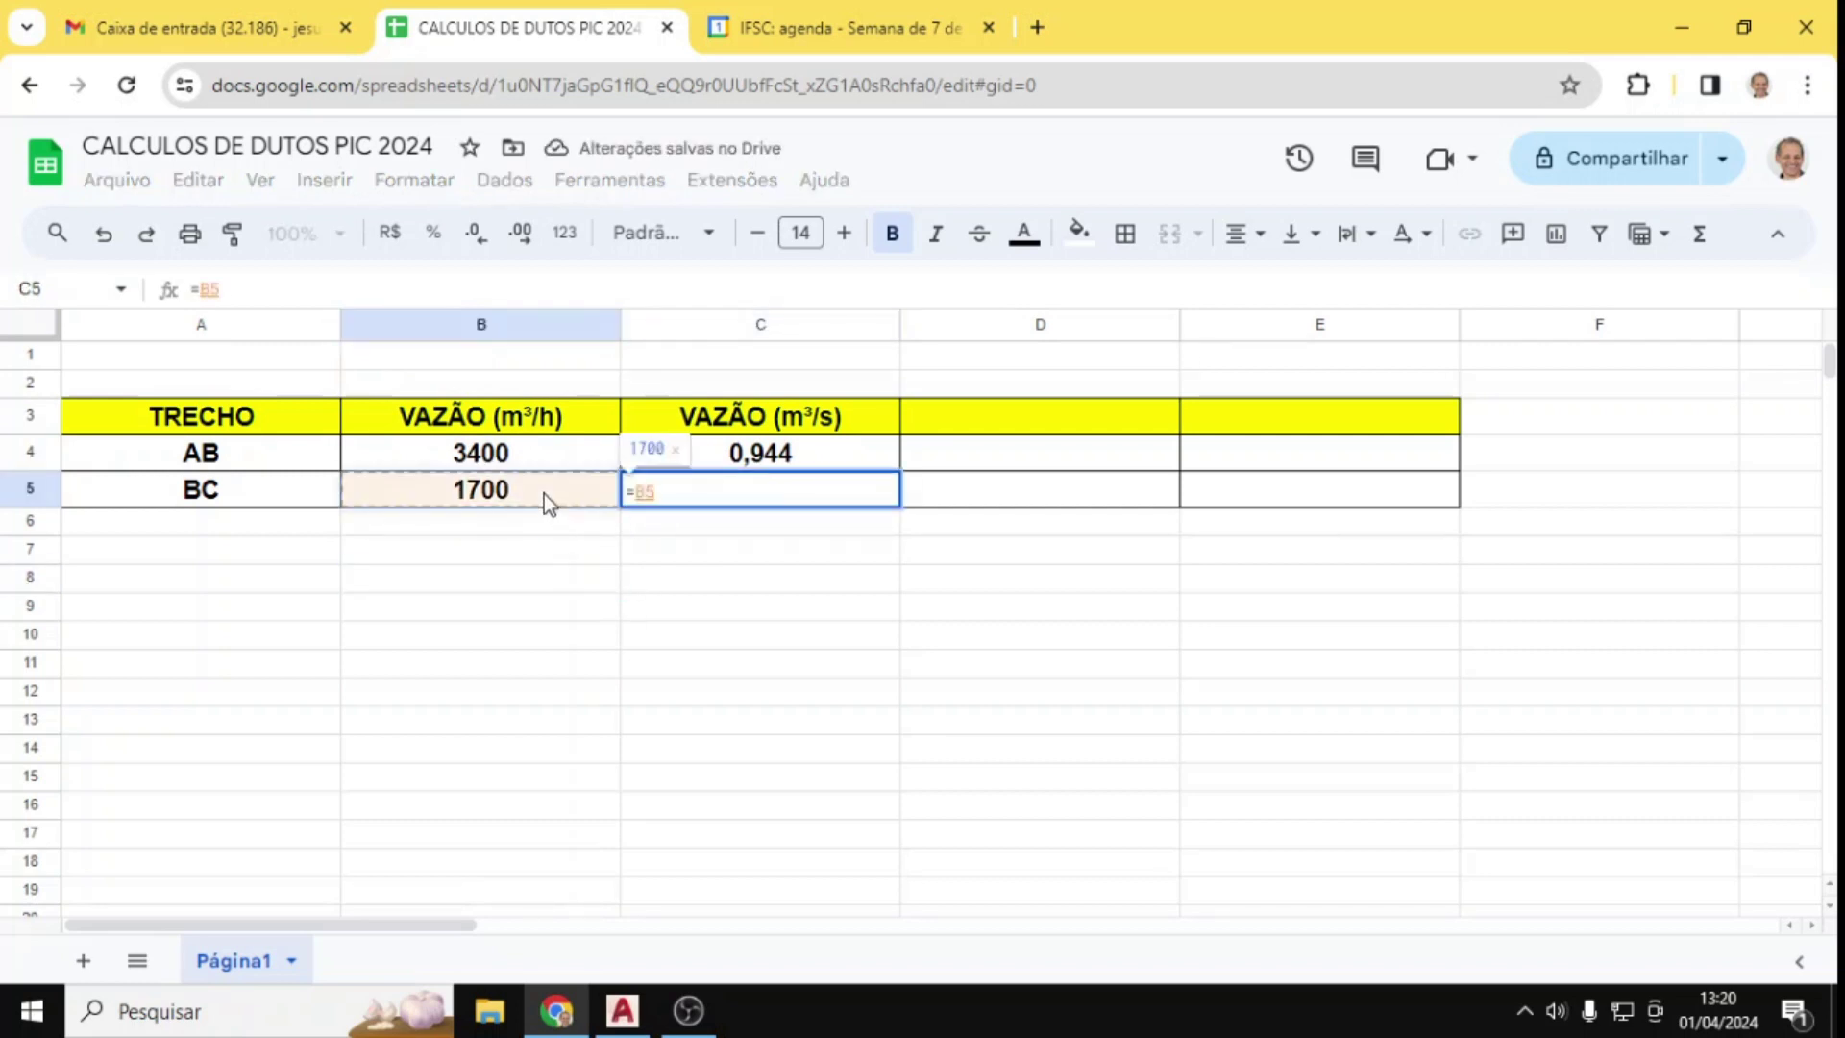
type("/3600")
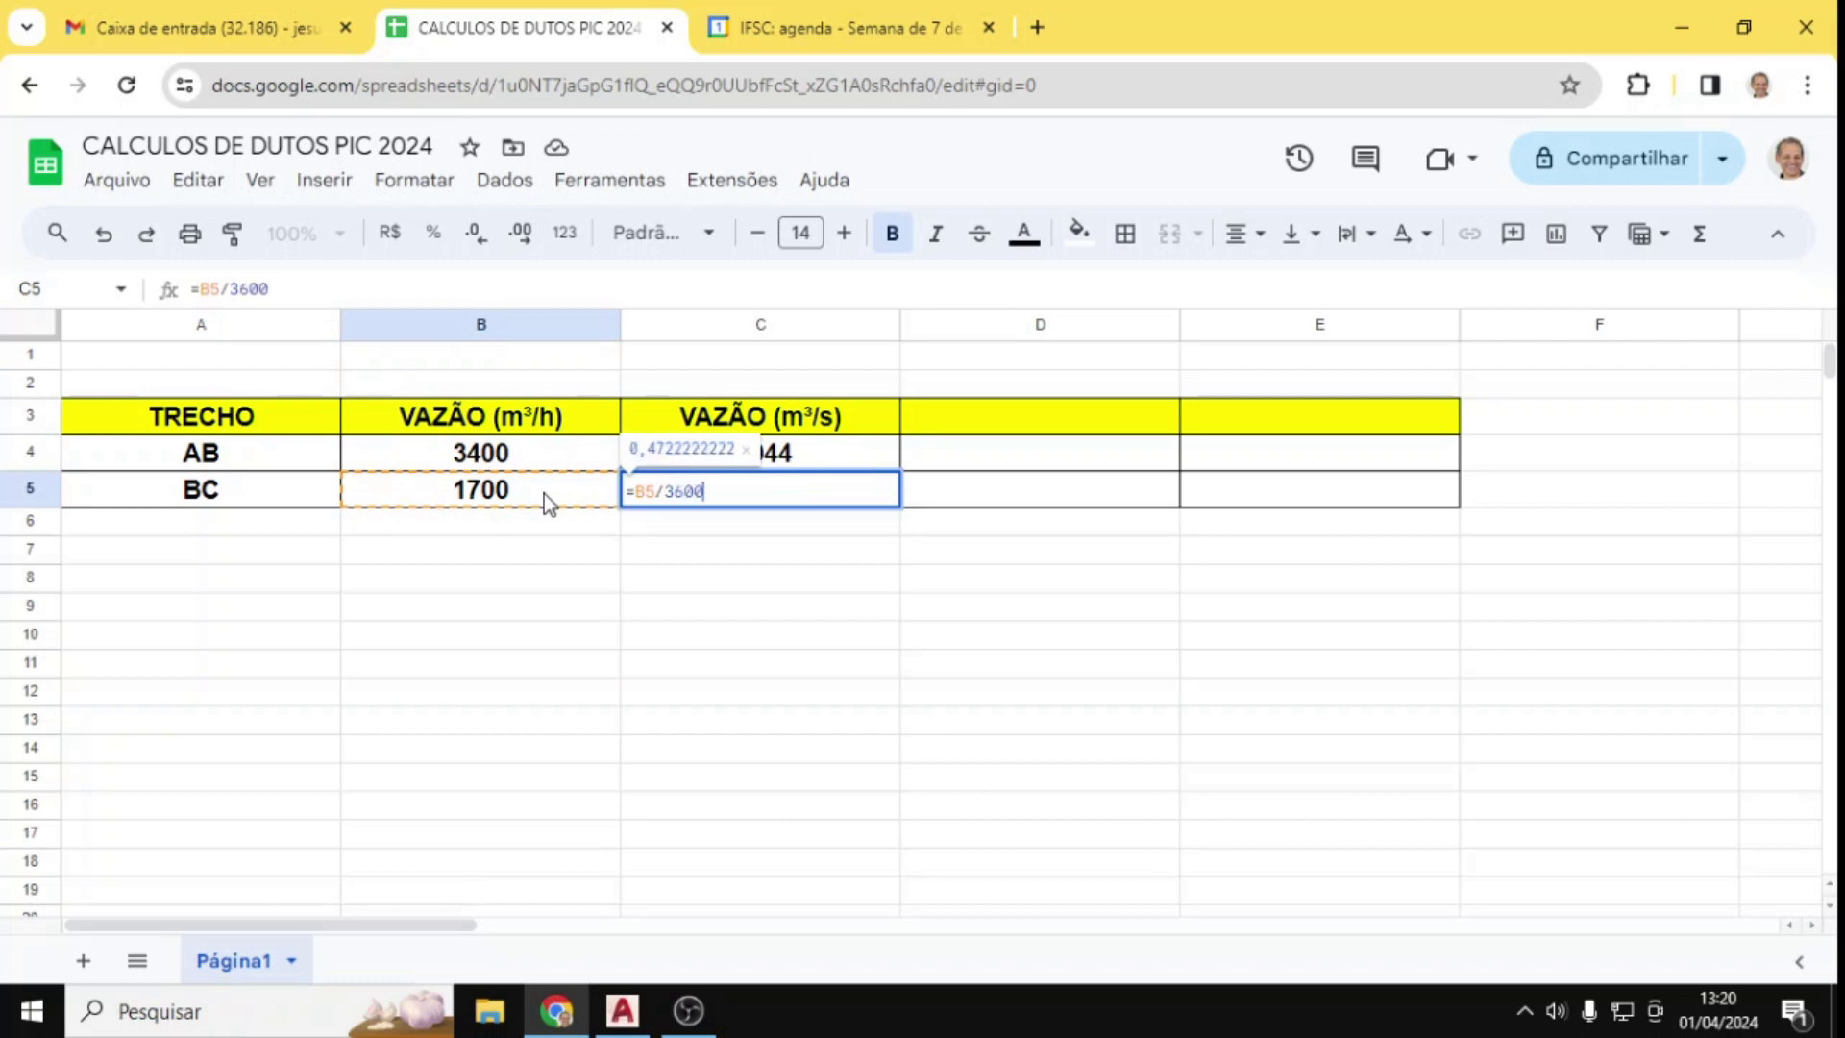
key("Return")
Step: Reduce the BC flow in cell C5 to three decimal places
left_click(763, 498)
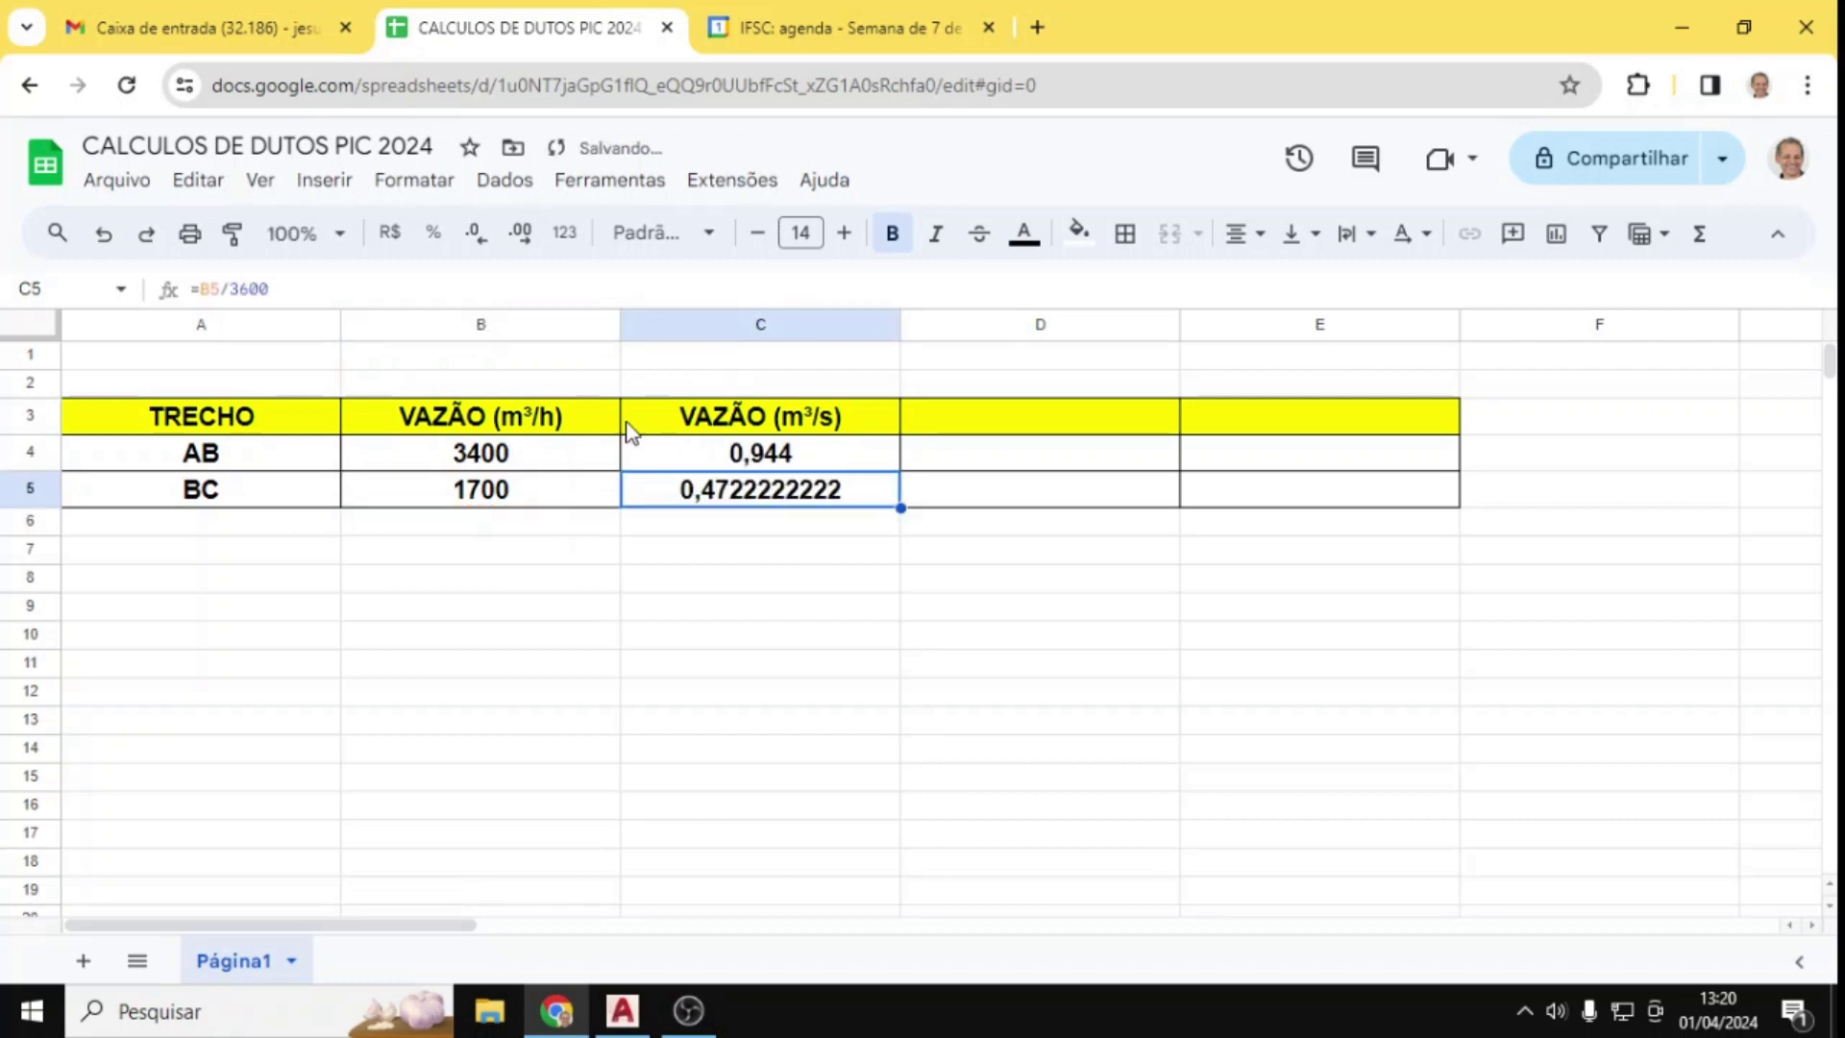
left_click(475, 235)
left_click(474, 235)
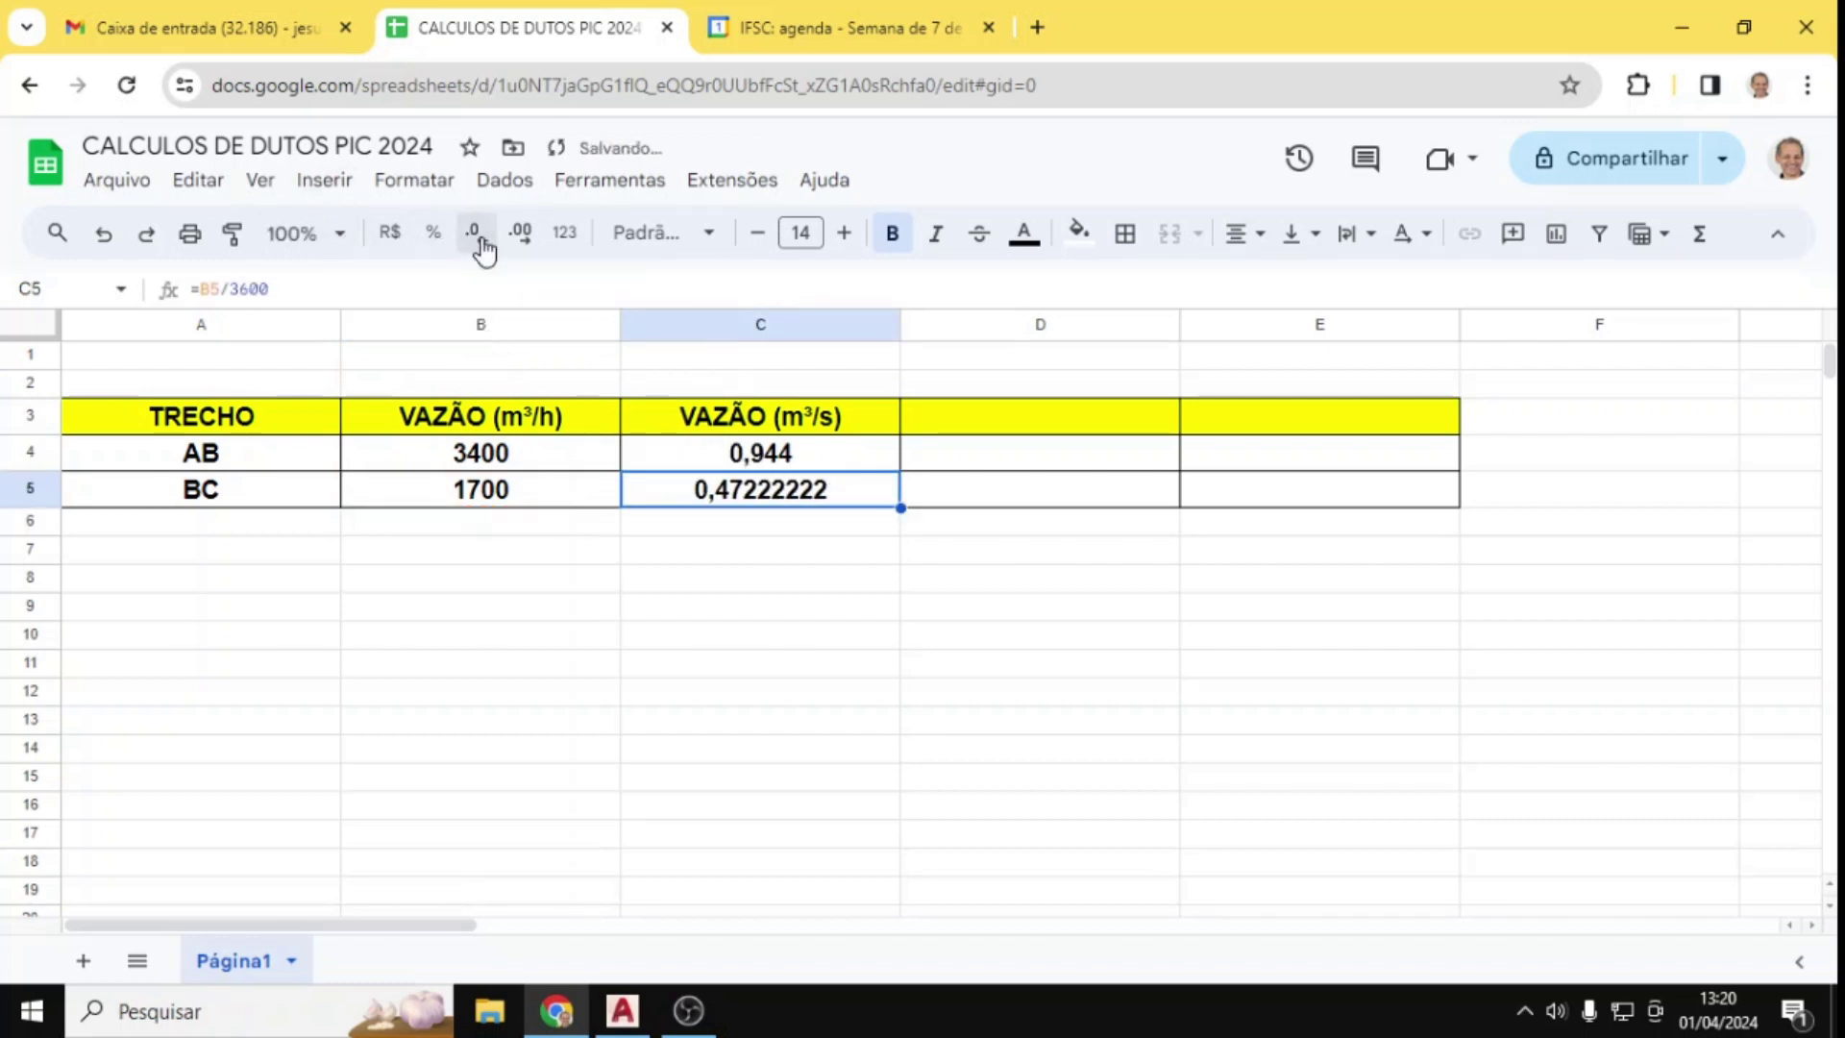
left_click(475, 235)
left_click(474, 235)
left_click(478, 236)
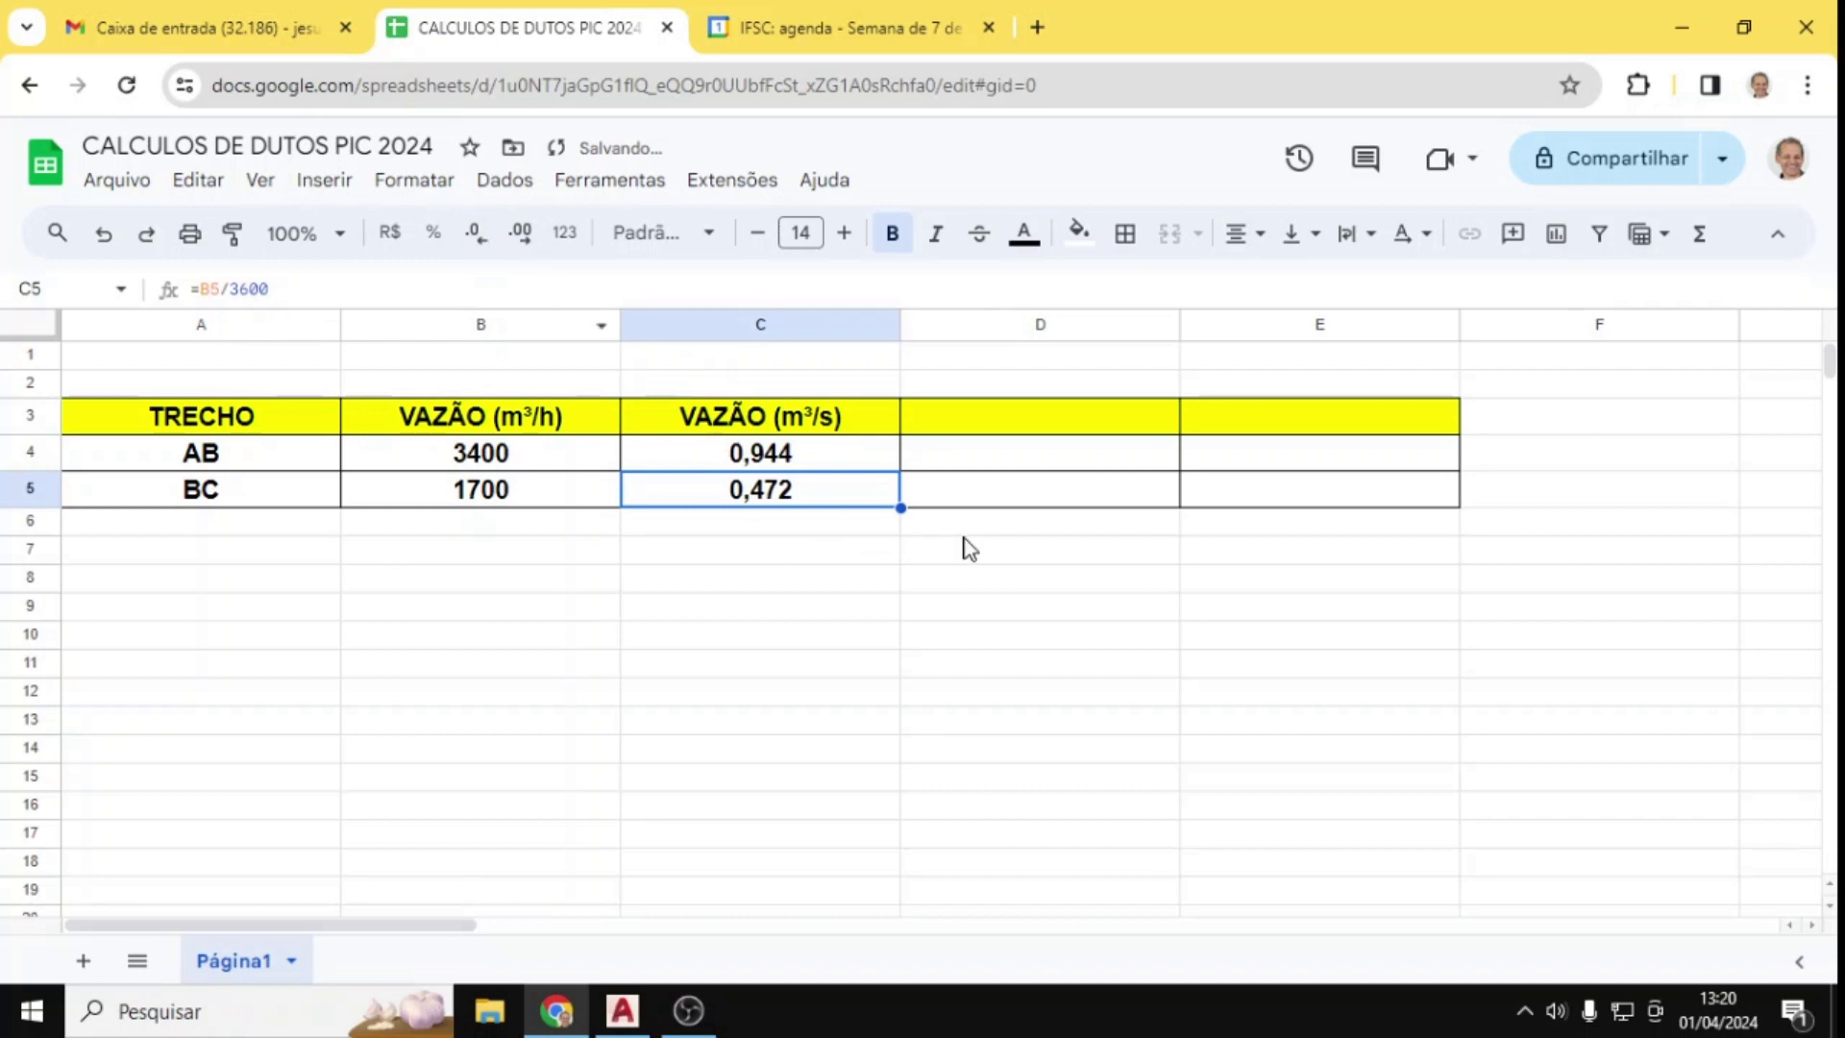
Step: Enter the header VEL (m/s) in cell D3
left_click(1020, 415)
type("v")
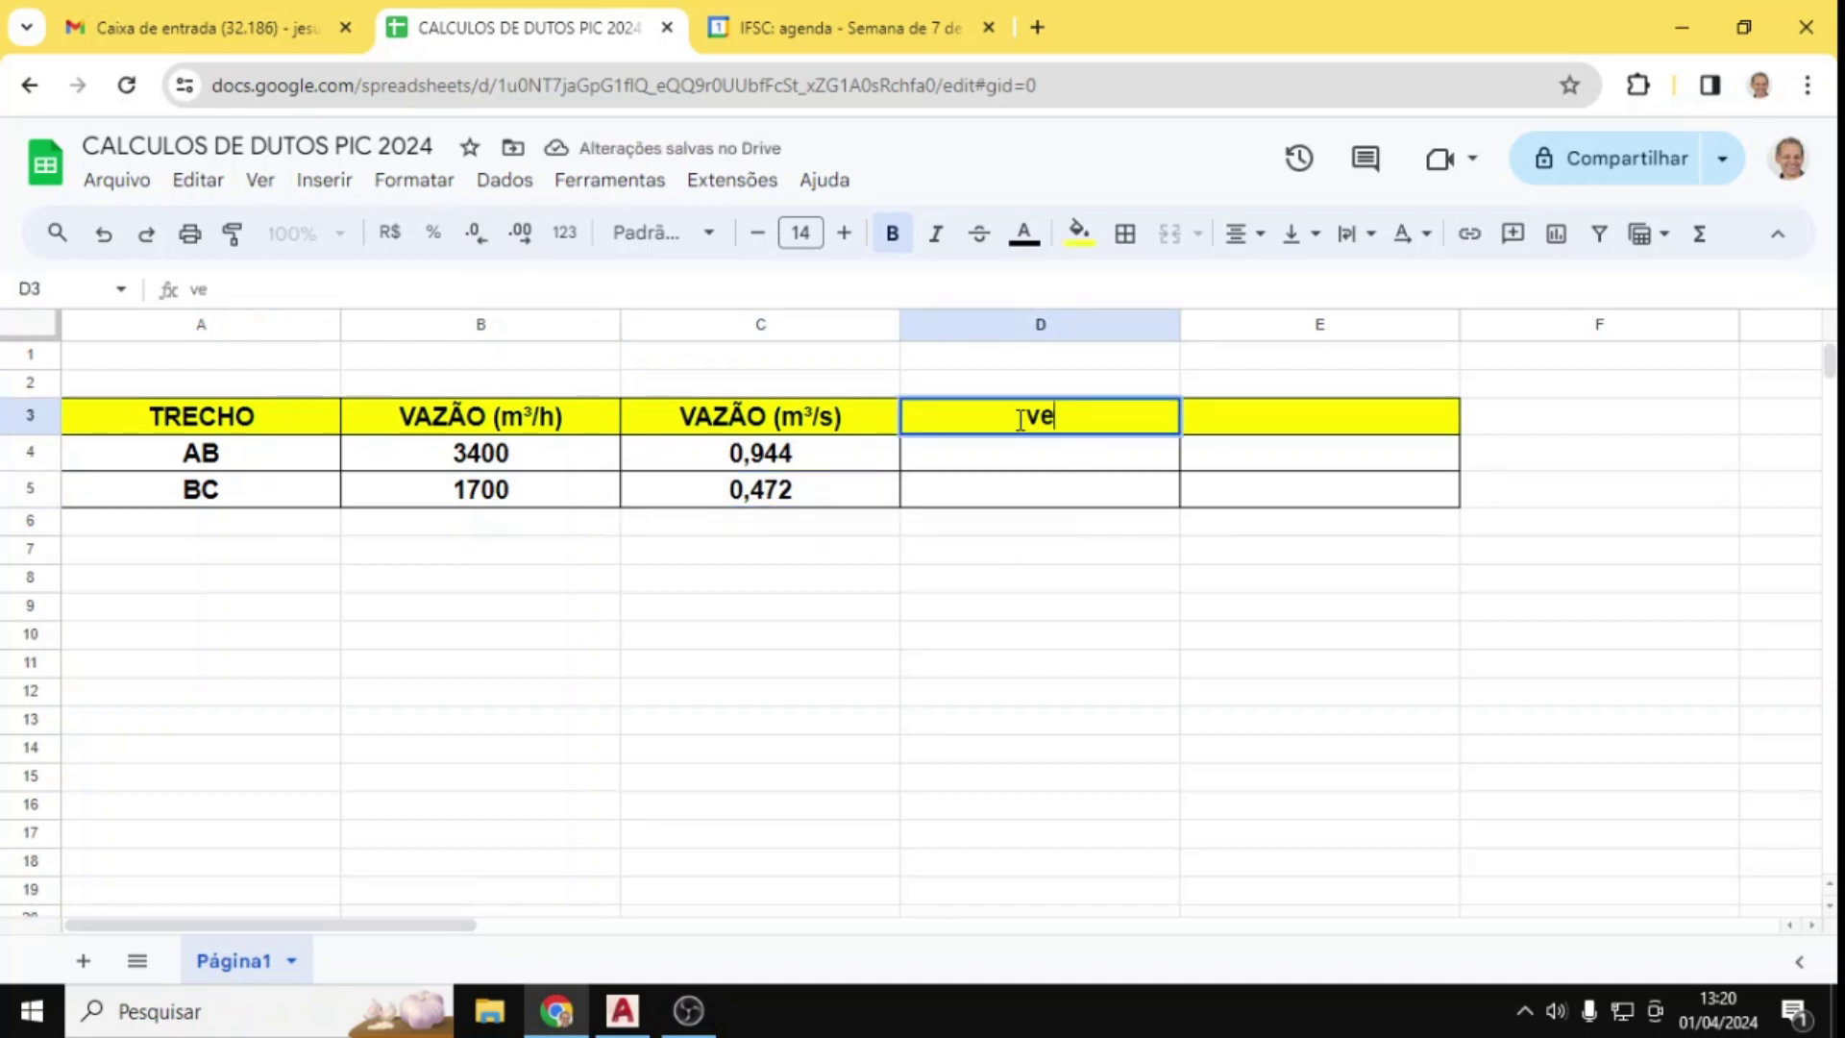
type("EL 9")
key("BackSpace")
type("(M")
key("BackSpace")
type("m/s)")
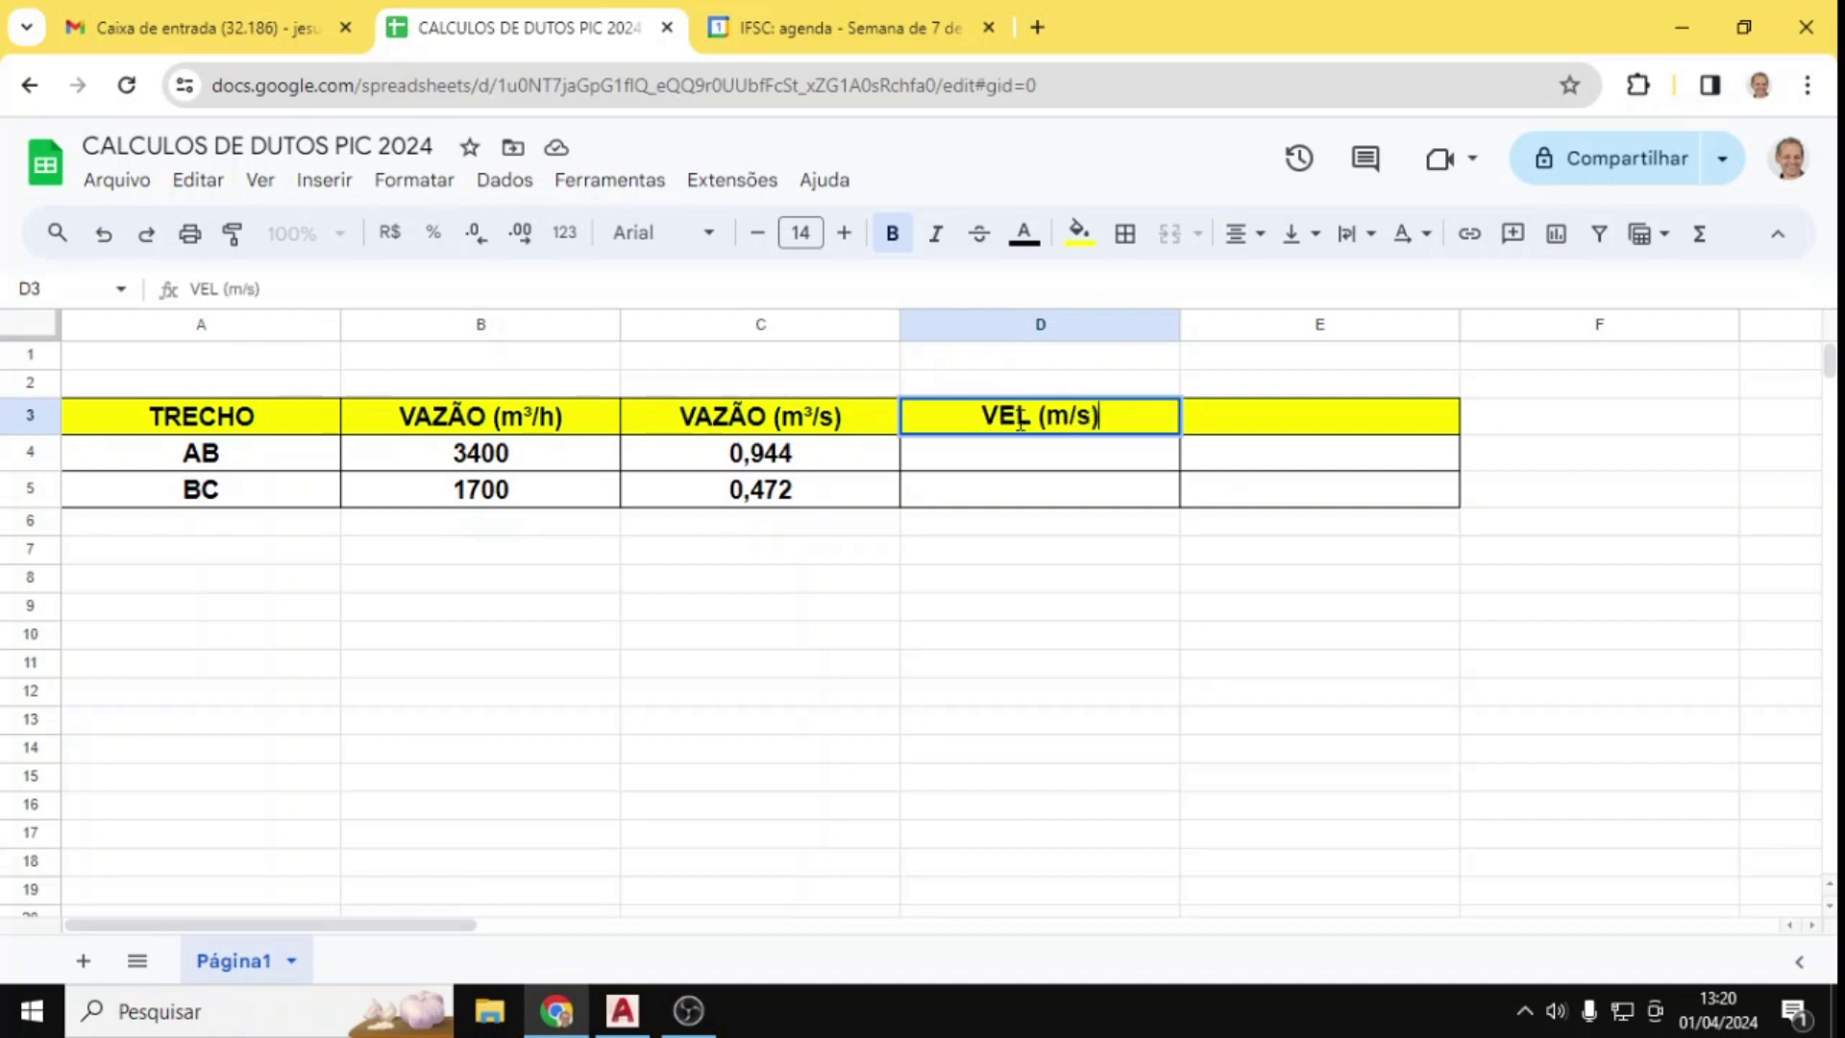
Step: Enter a velocity of 4 for both sections AB and BC in cells D4 and D5
key("Return")
type("4")
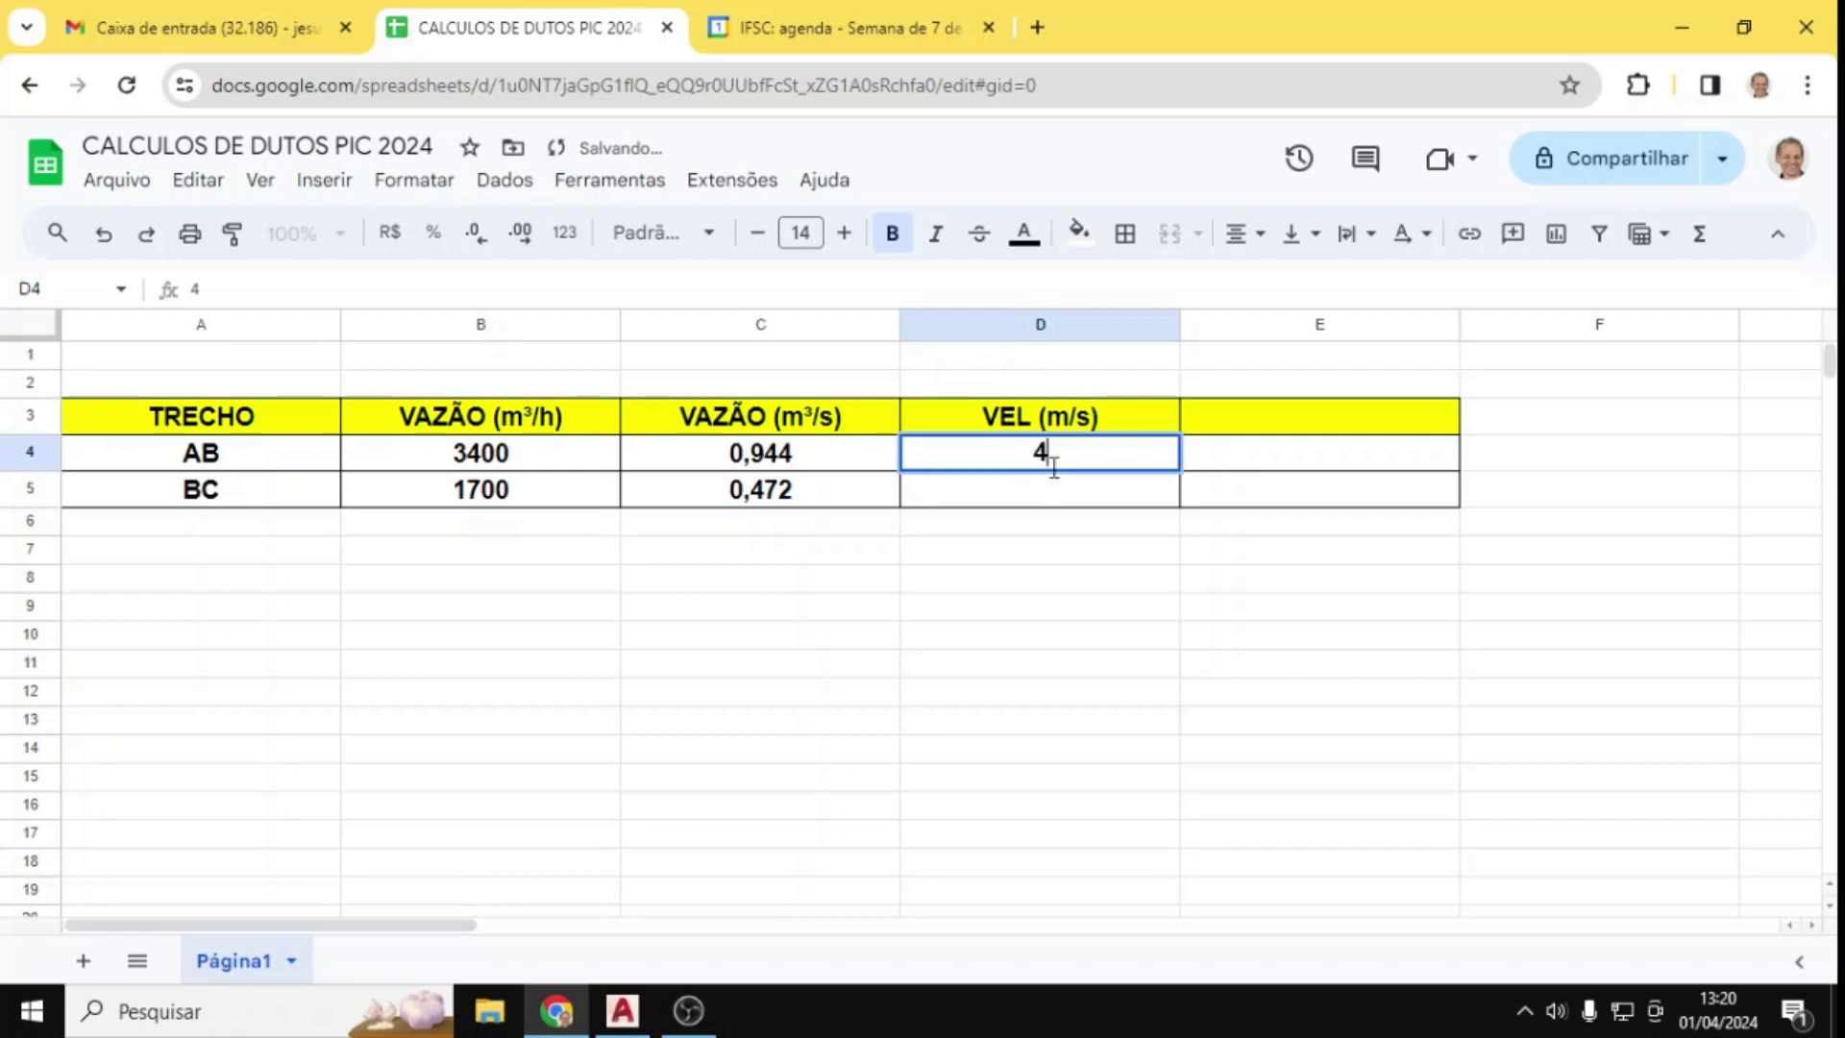
key("Return")
type("4")
left_click(1108, 580)
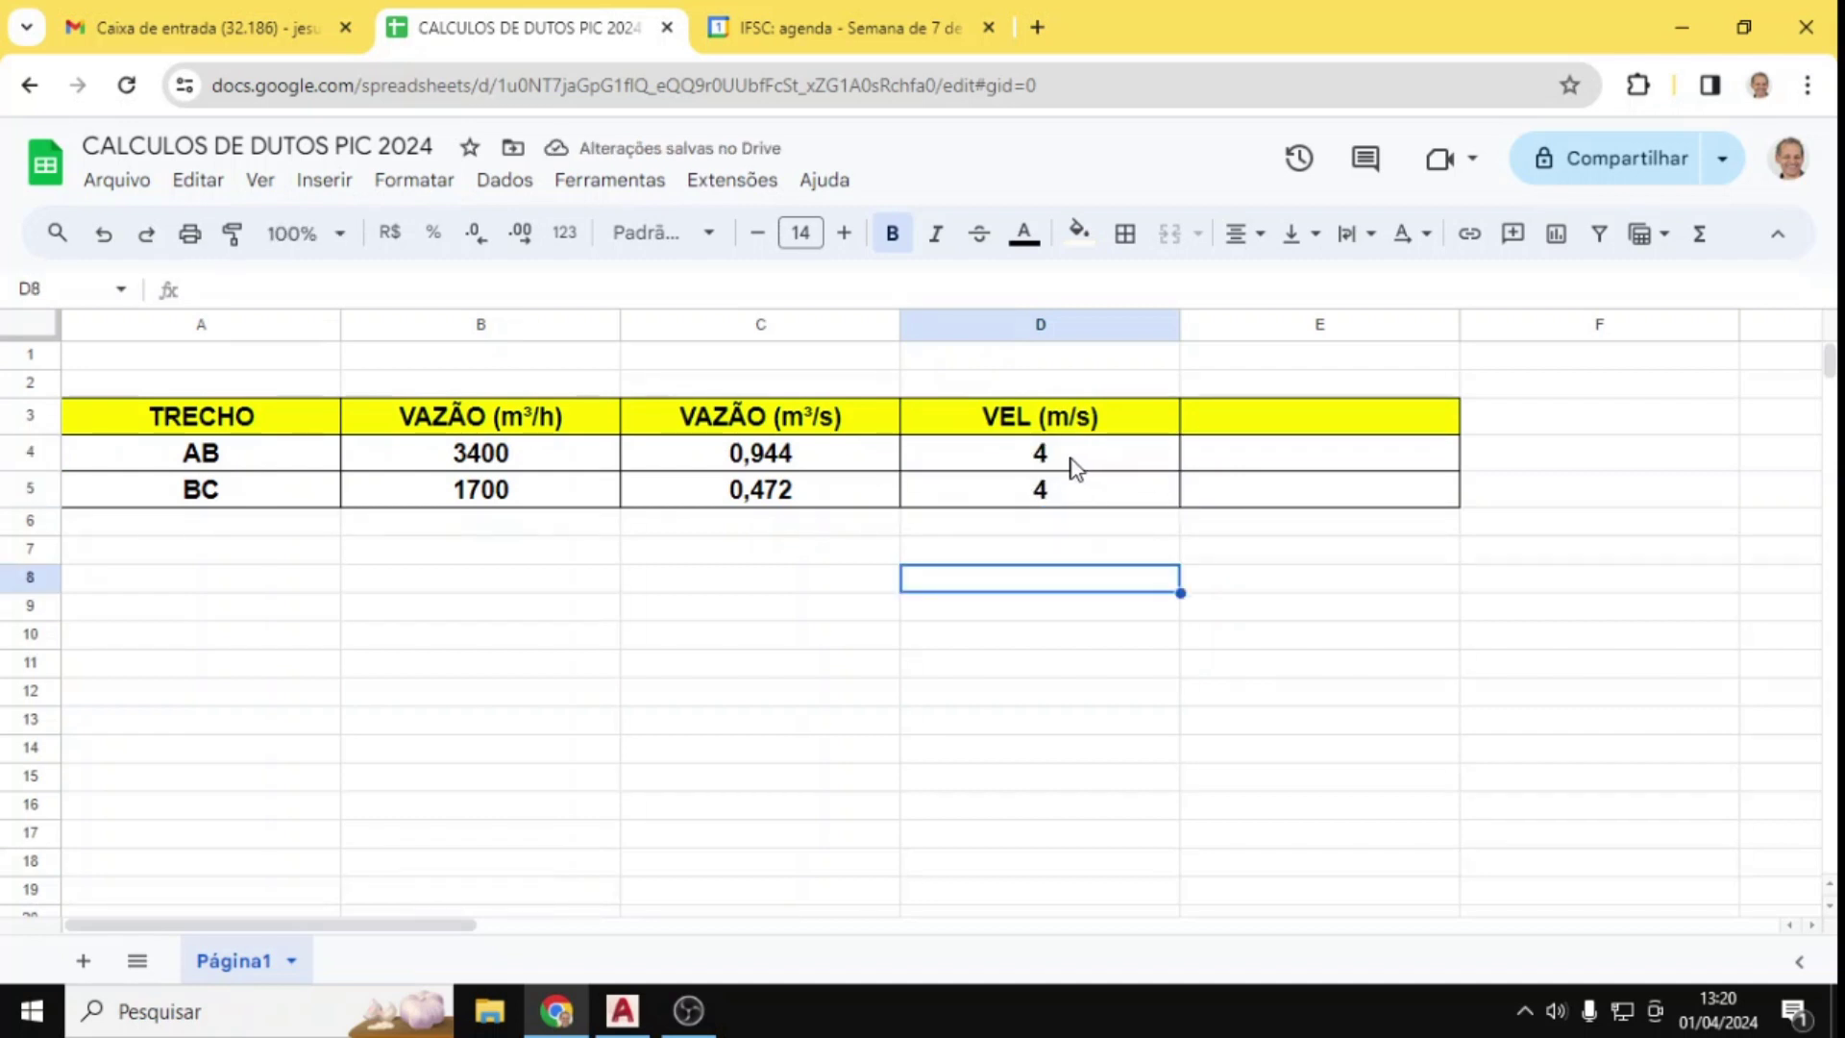
Step: Add the header H (m) in E3 and enter a height of 0,3 for both sections in E4 and E5
left_click(1251, 420)
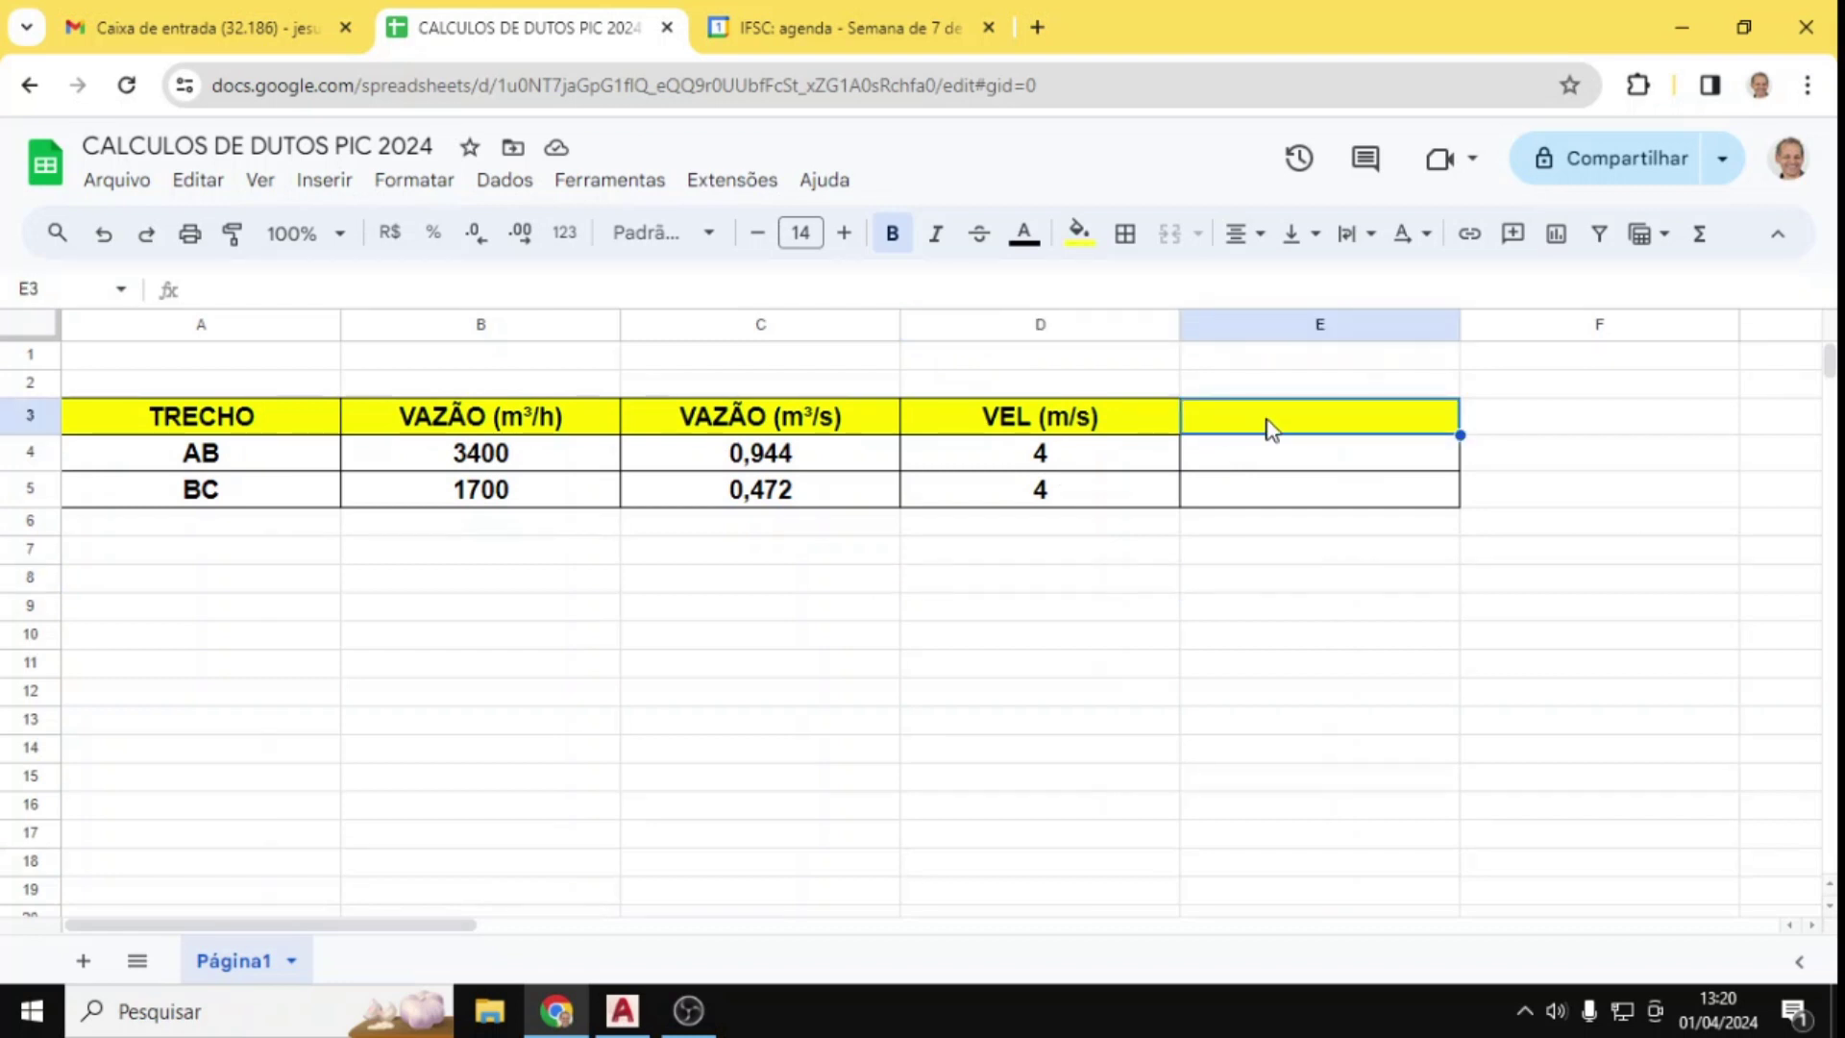
type("H")
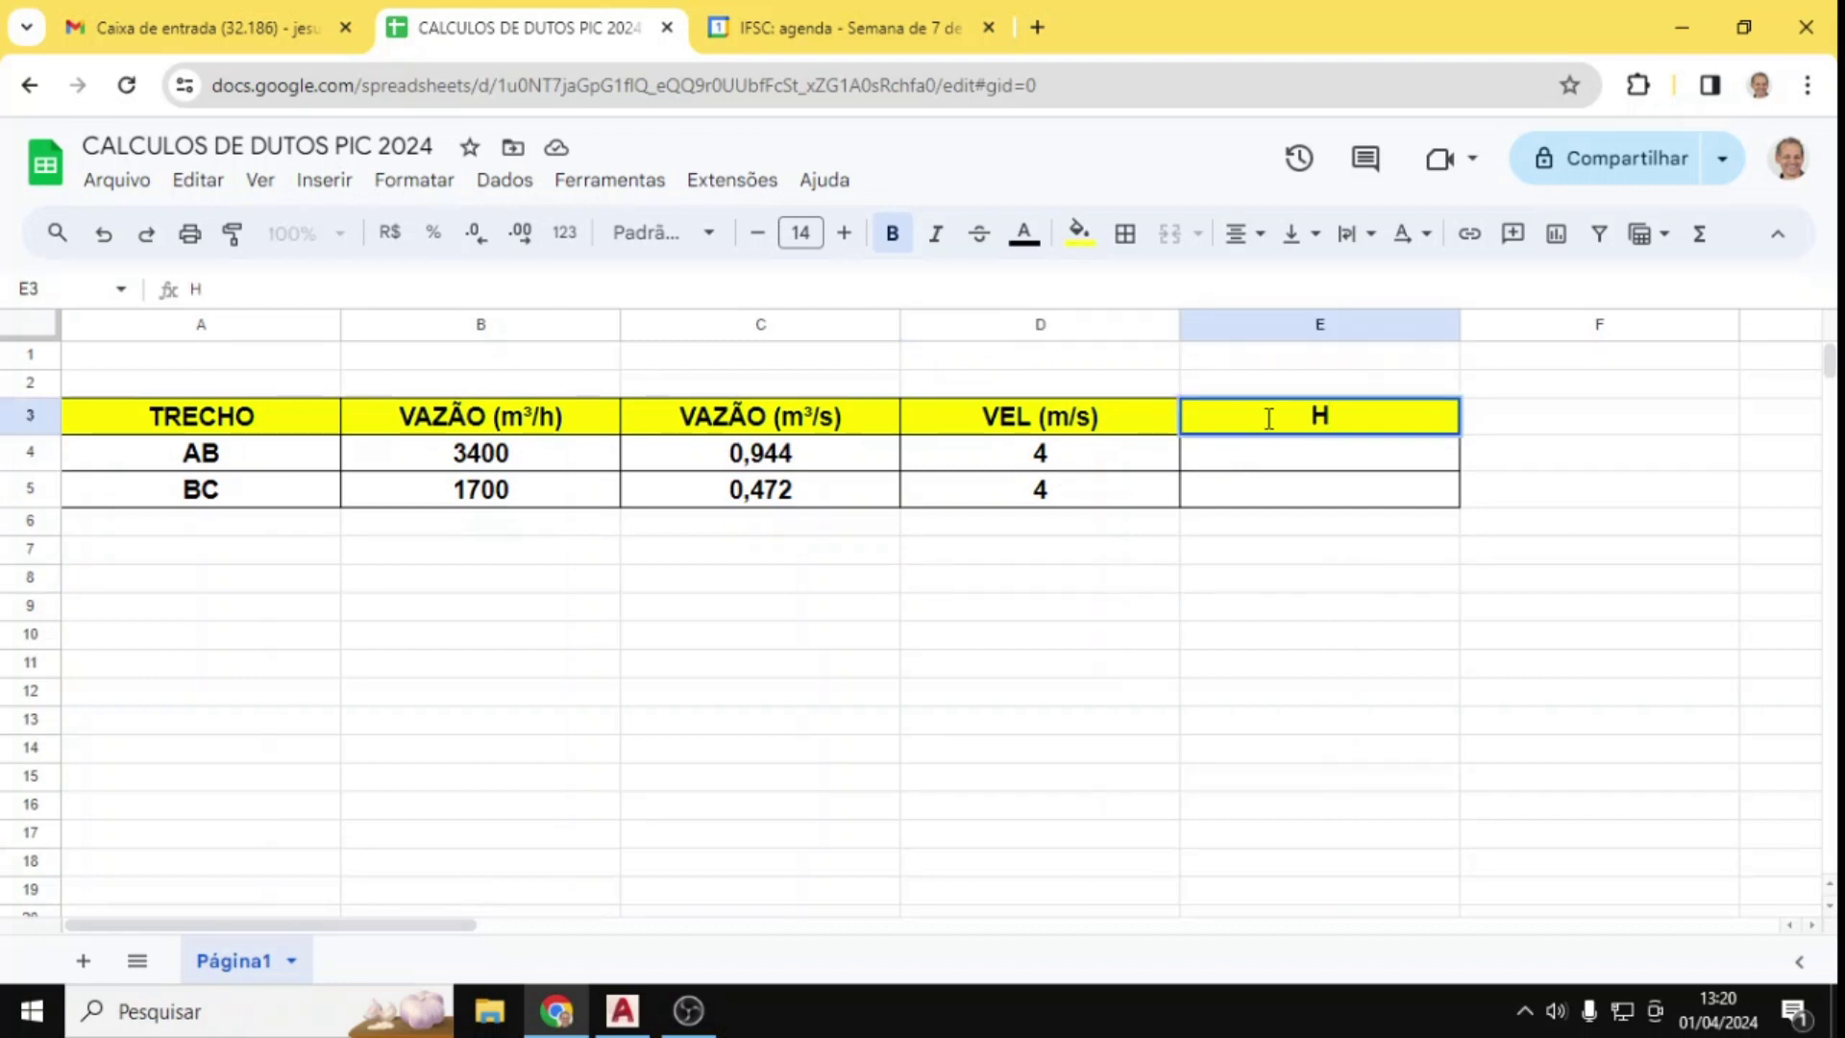
type(" (m)")
key("Return")
type("0,30")
key("Return")
type("0")
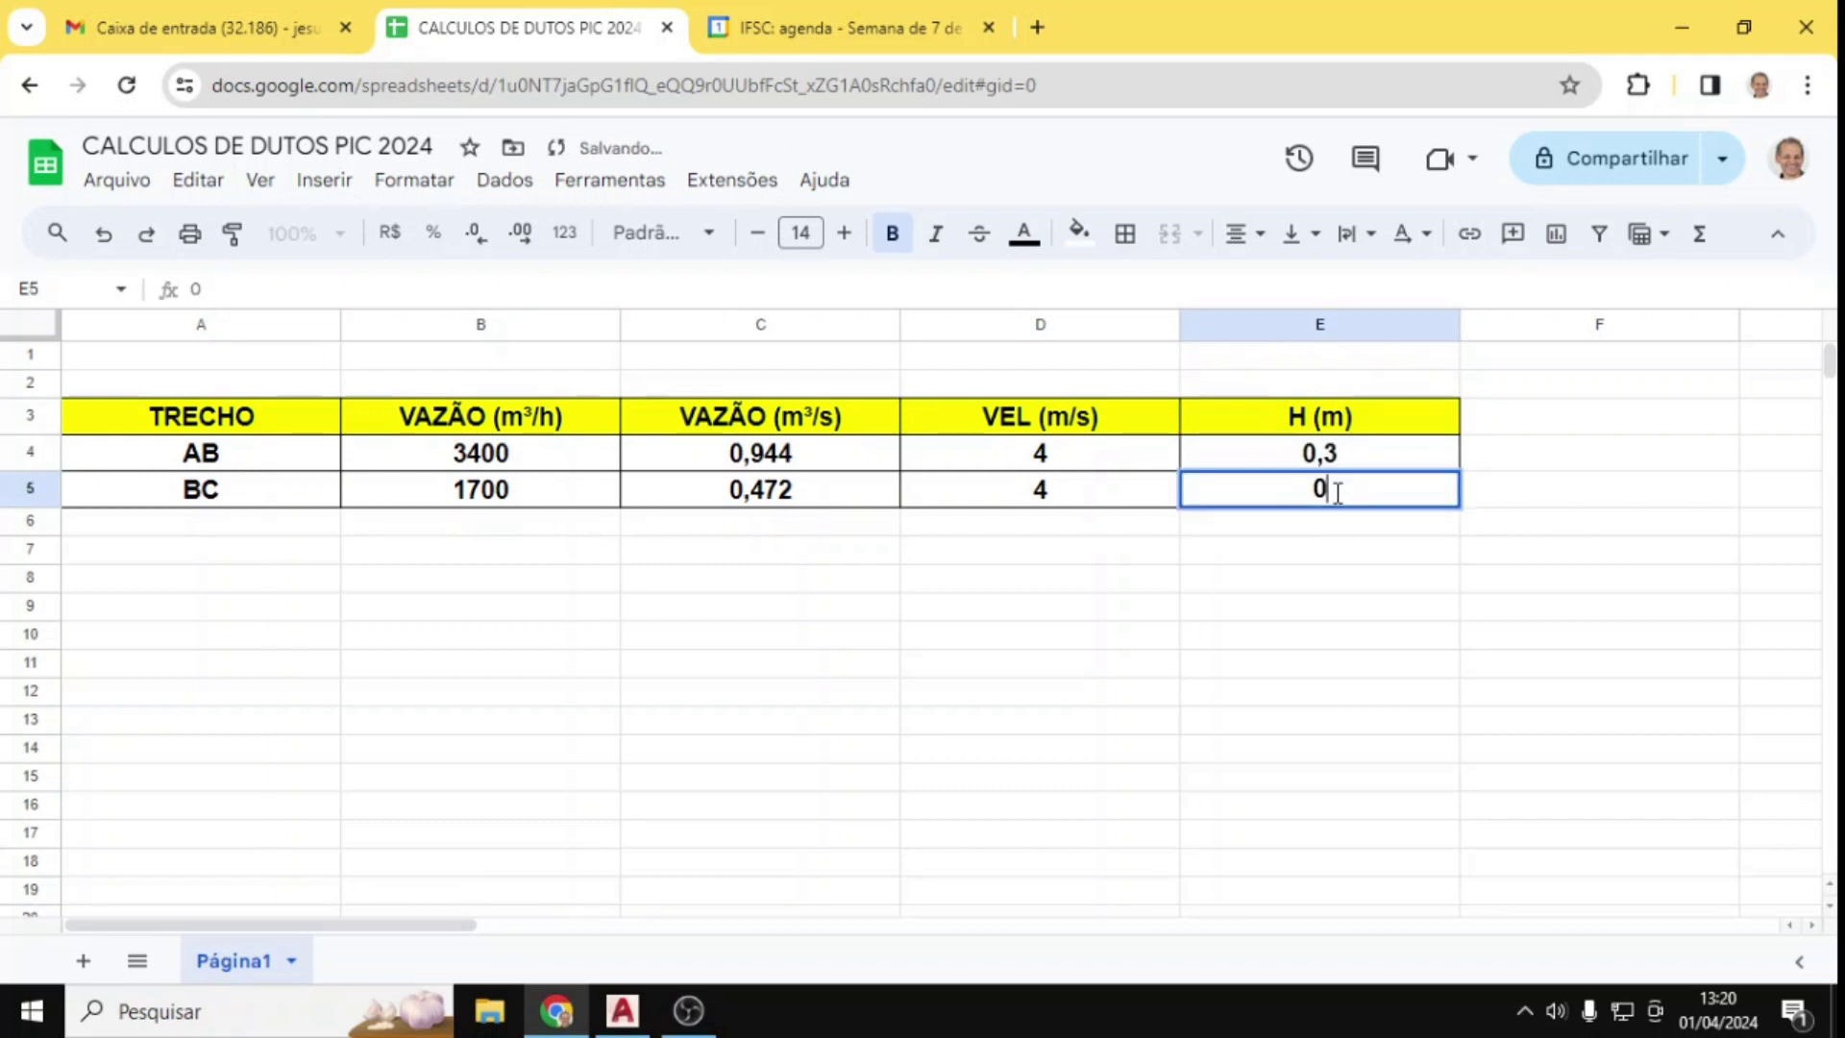
key("Return")
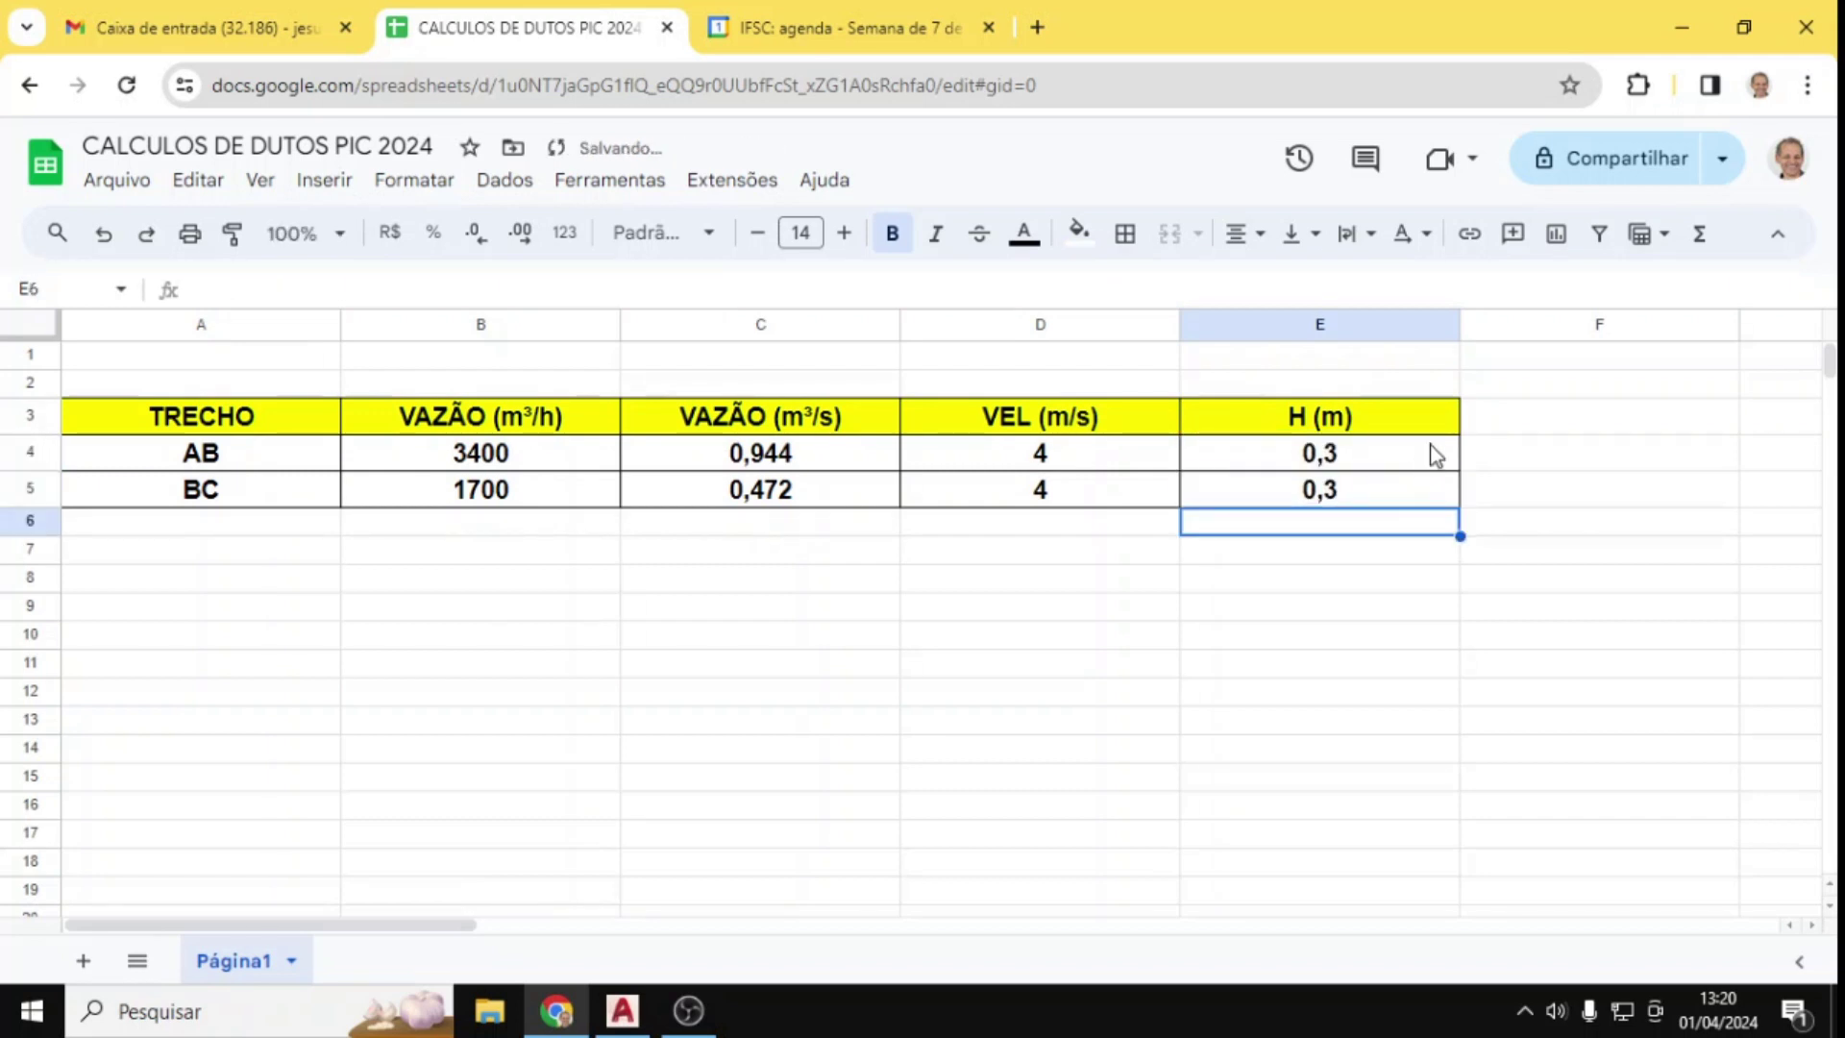
Step: Enter the header LARGURA (m) in cell F3
left_click(1491, 432)
type("LARGURA (")
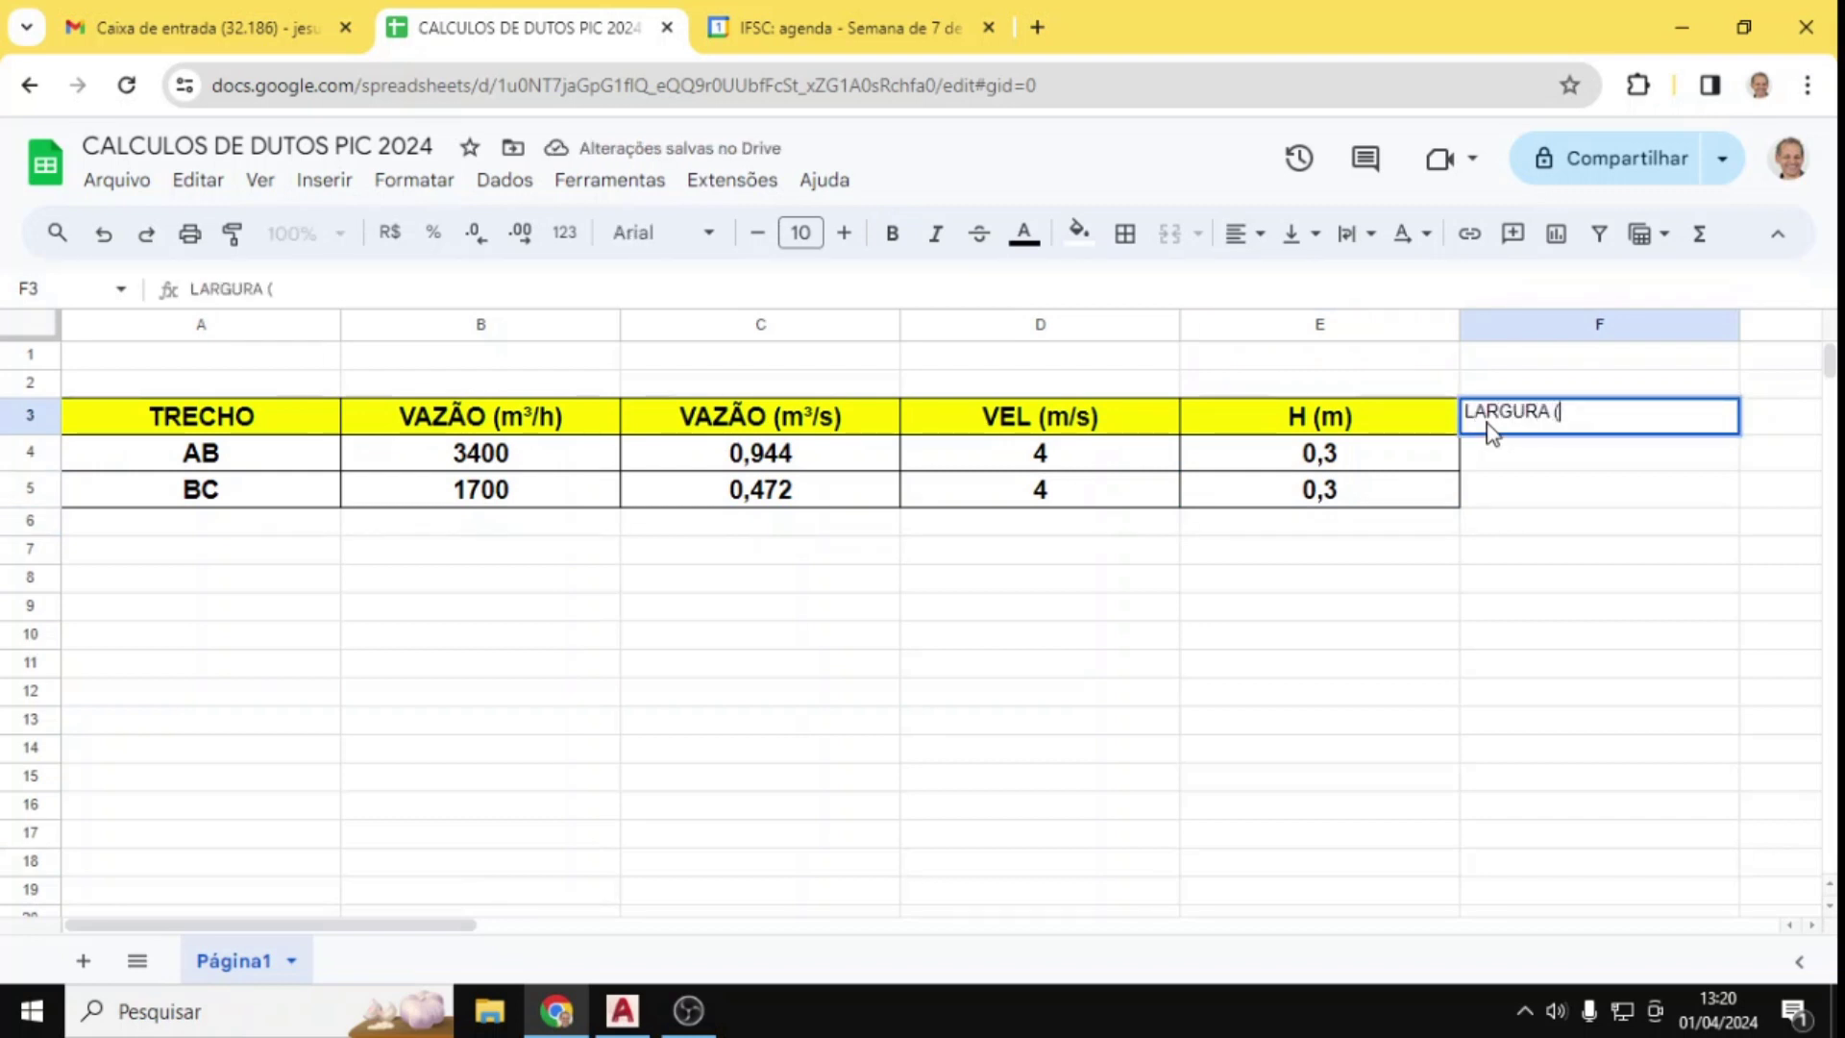
type("M")
key("BackSpace")
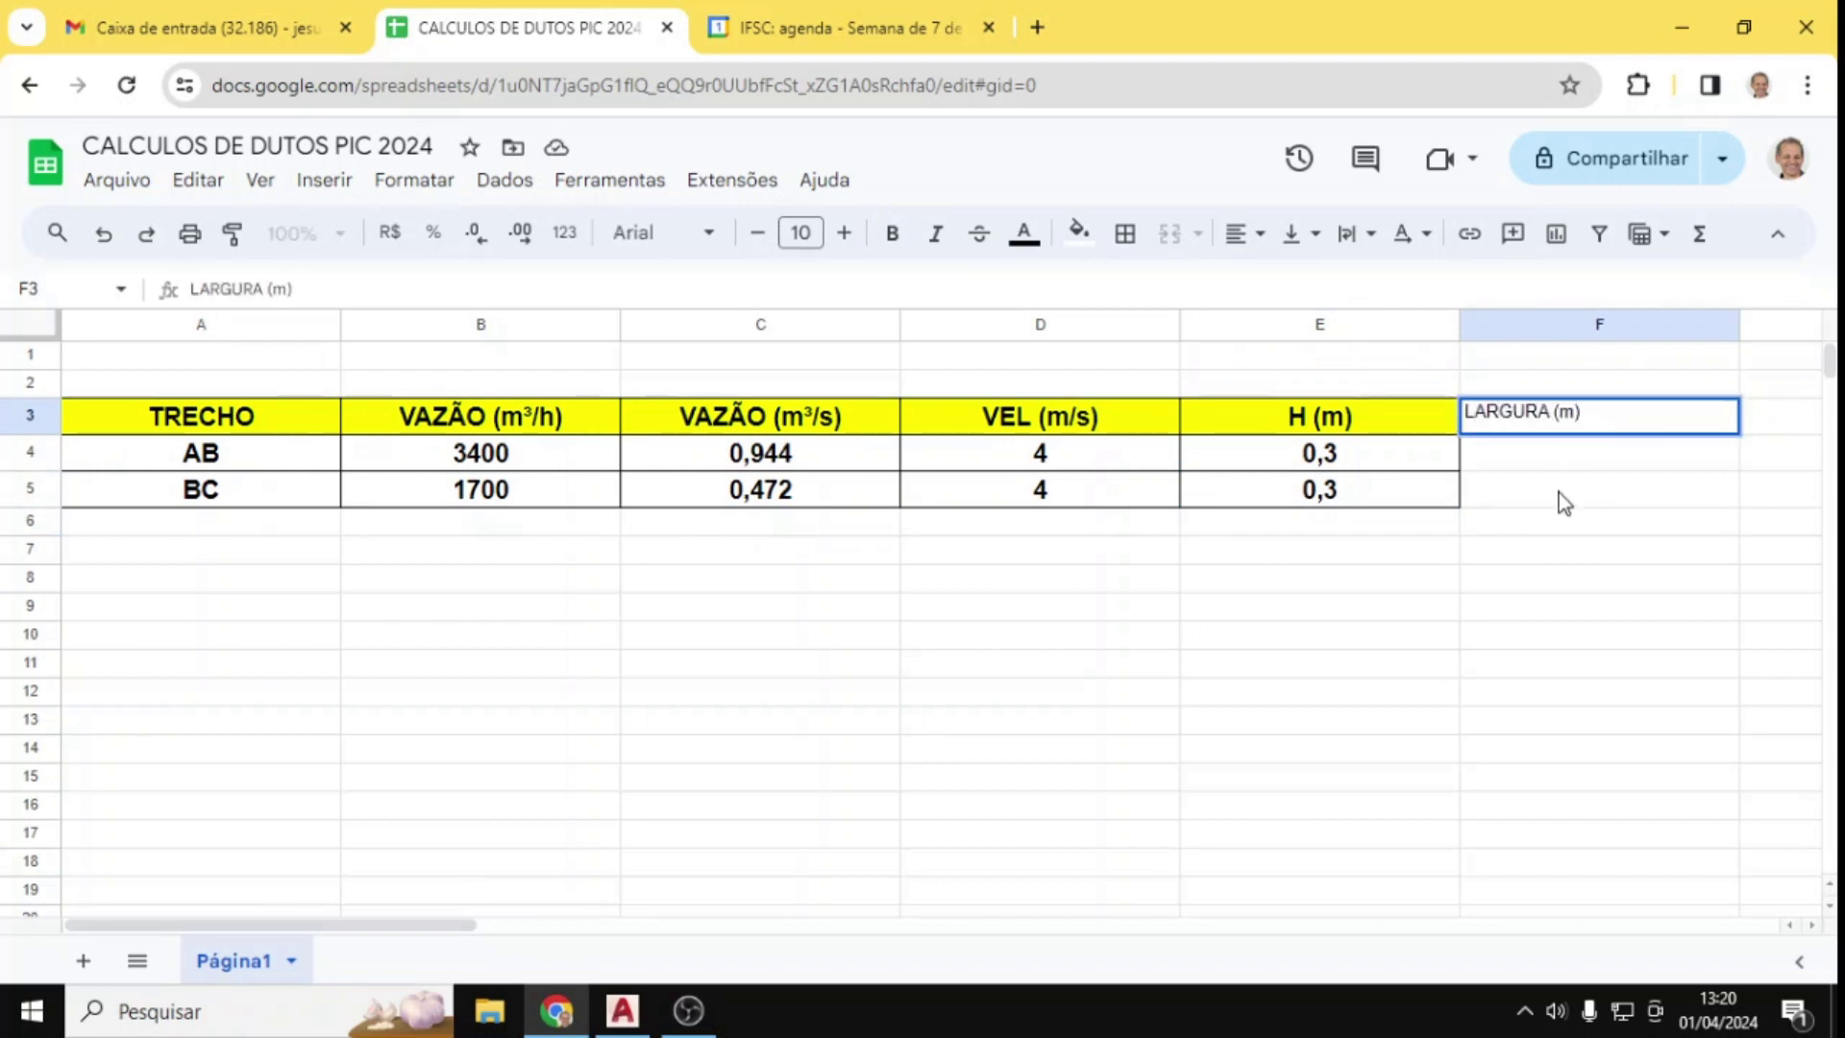
type("m)")
key("Return")
Step: Apply borders to all cells of F3:F5 and set their font size to 14
left_click_drag(1513, 427, 1577, 494)
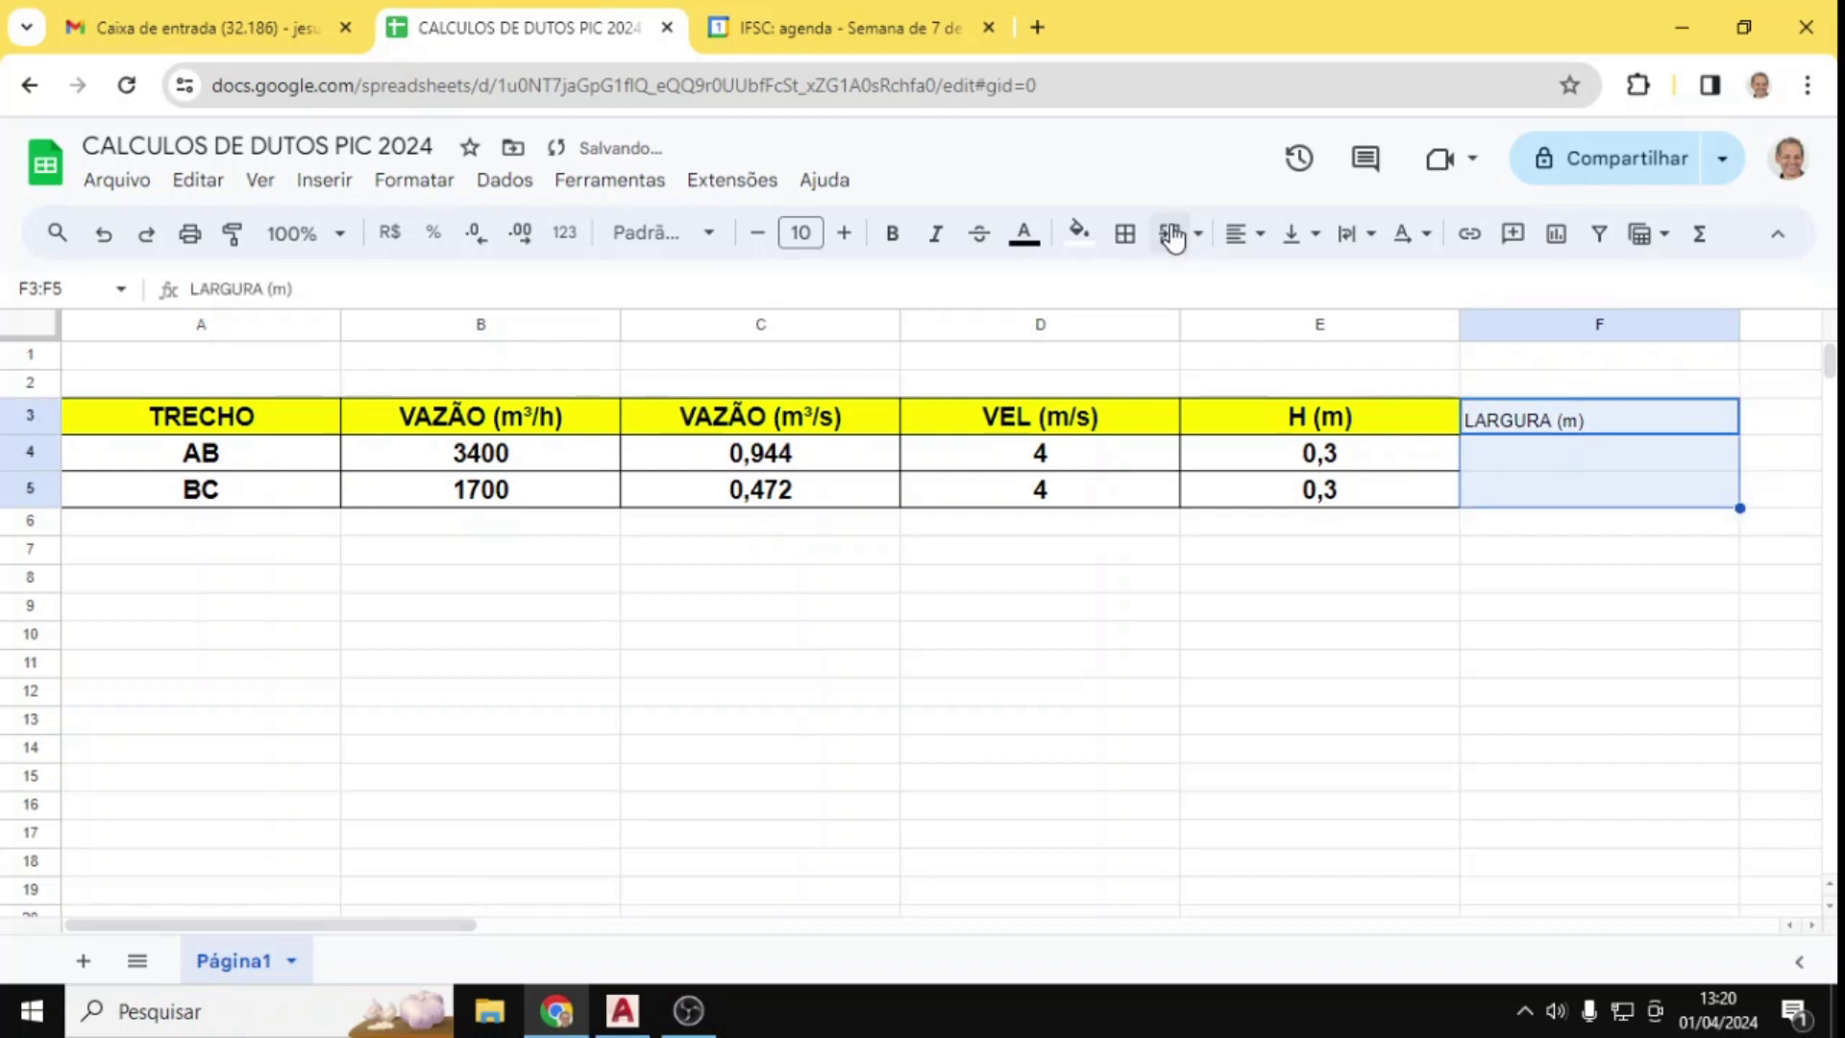
left_click(1126, 235)
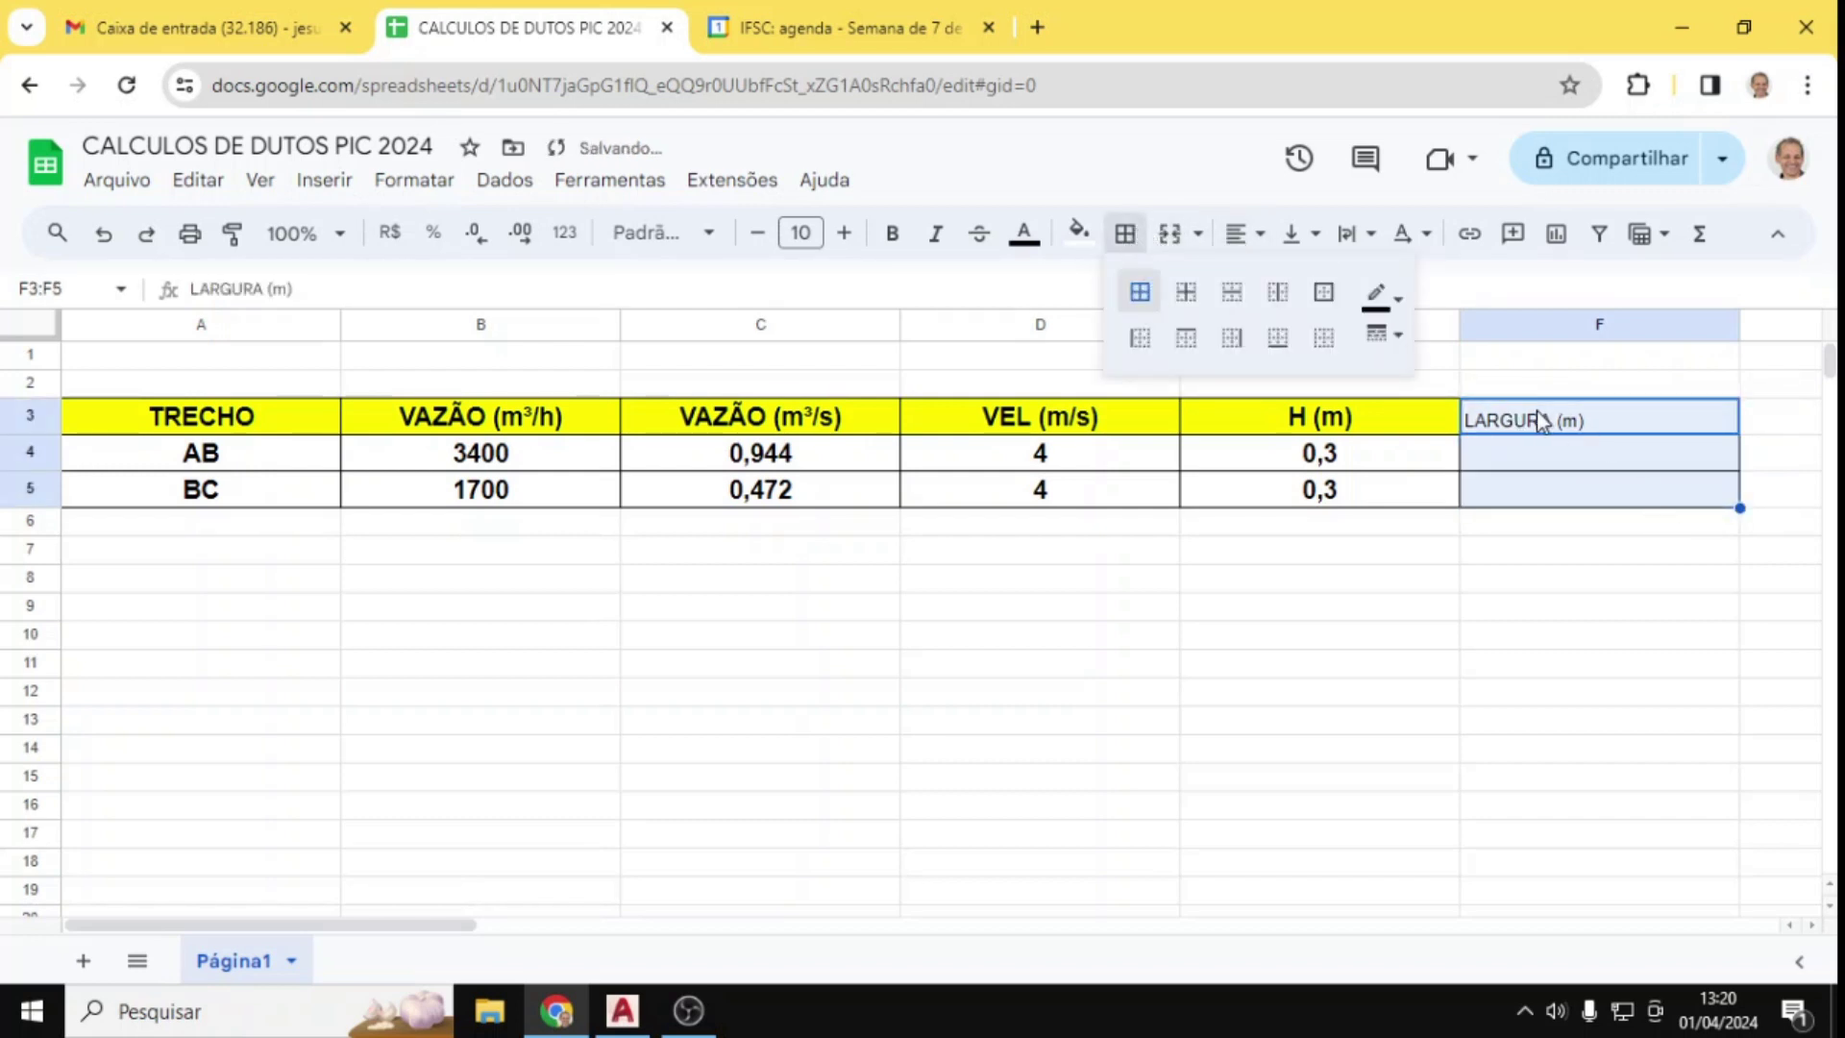
left_click(843, 252)
left_click(843, 233)
left_click(800, 233)
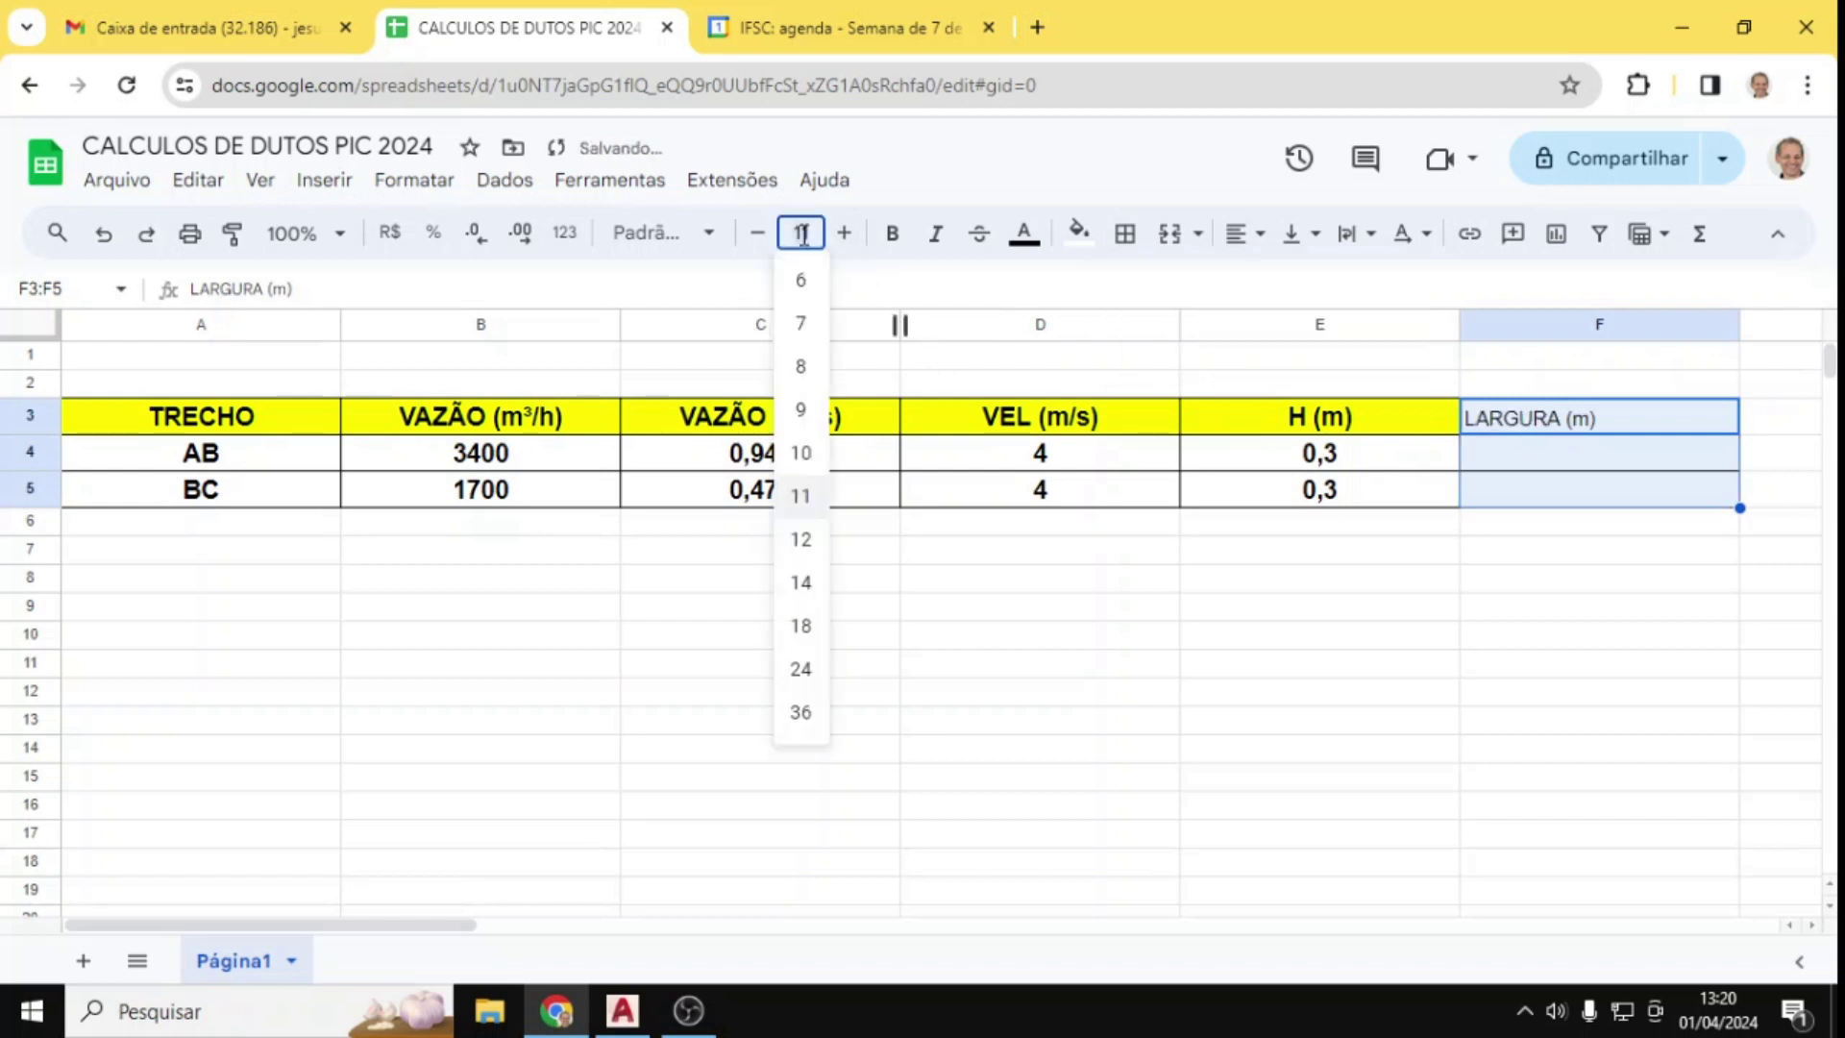
left_click(801, 583)
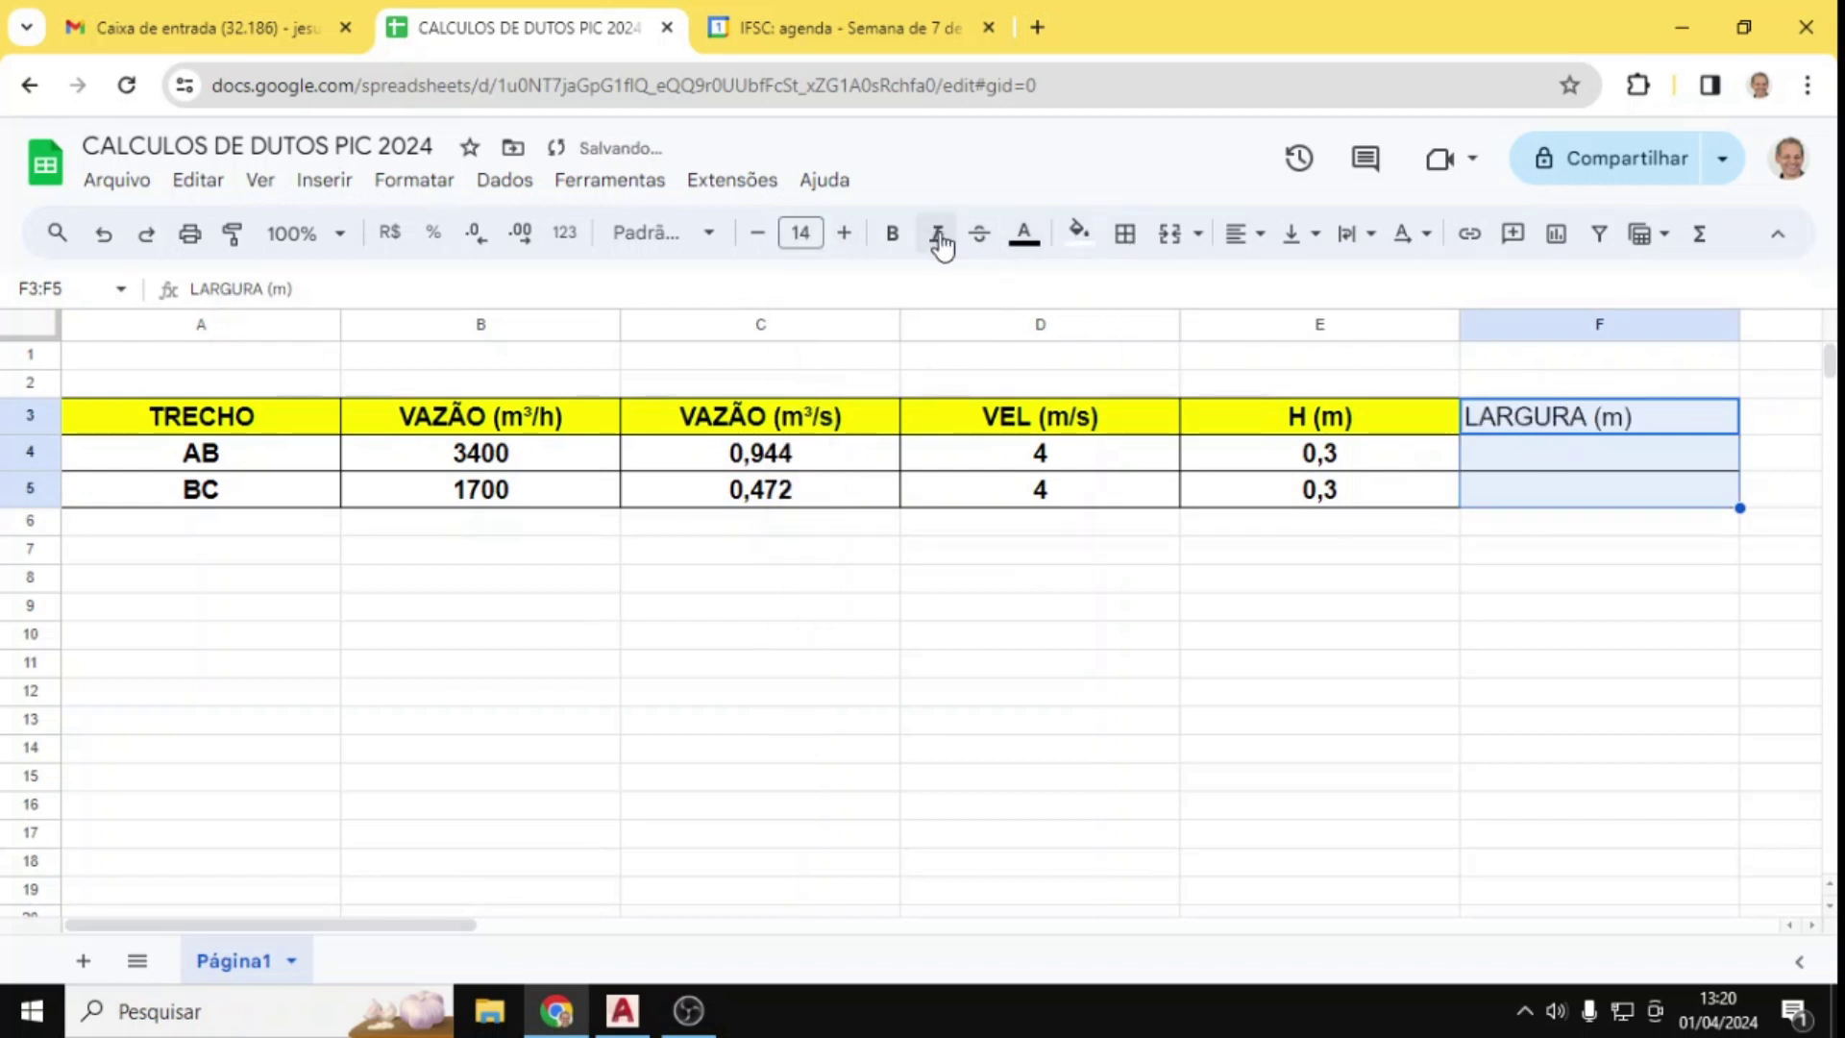
Step: Make the cells F3:F5 bold and center their contents horizontally
left_click(887, 240)
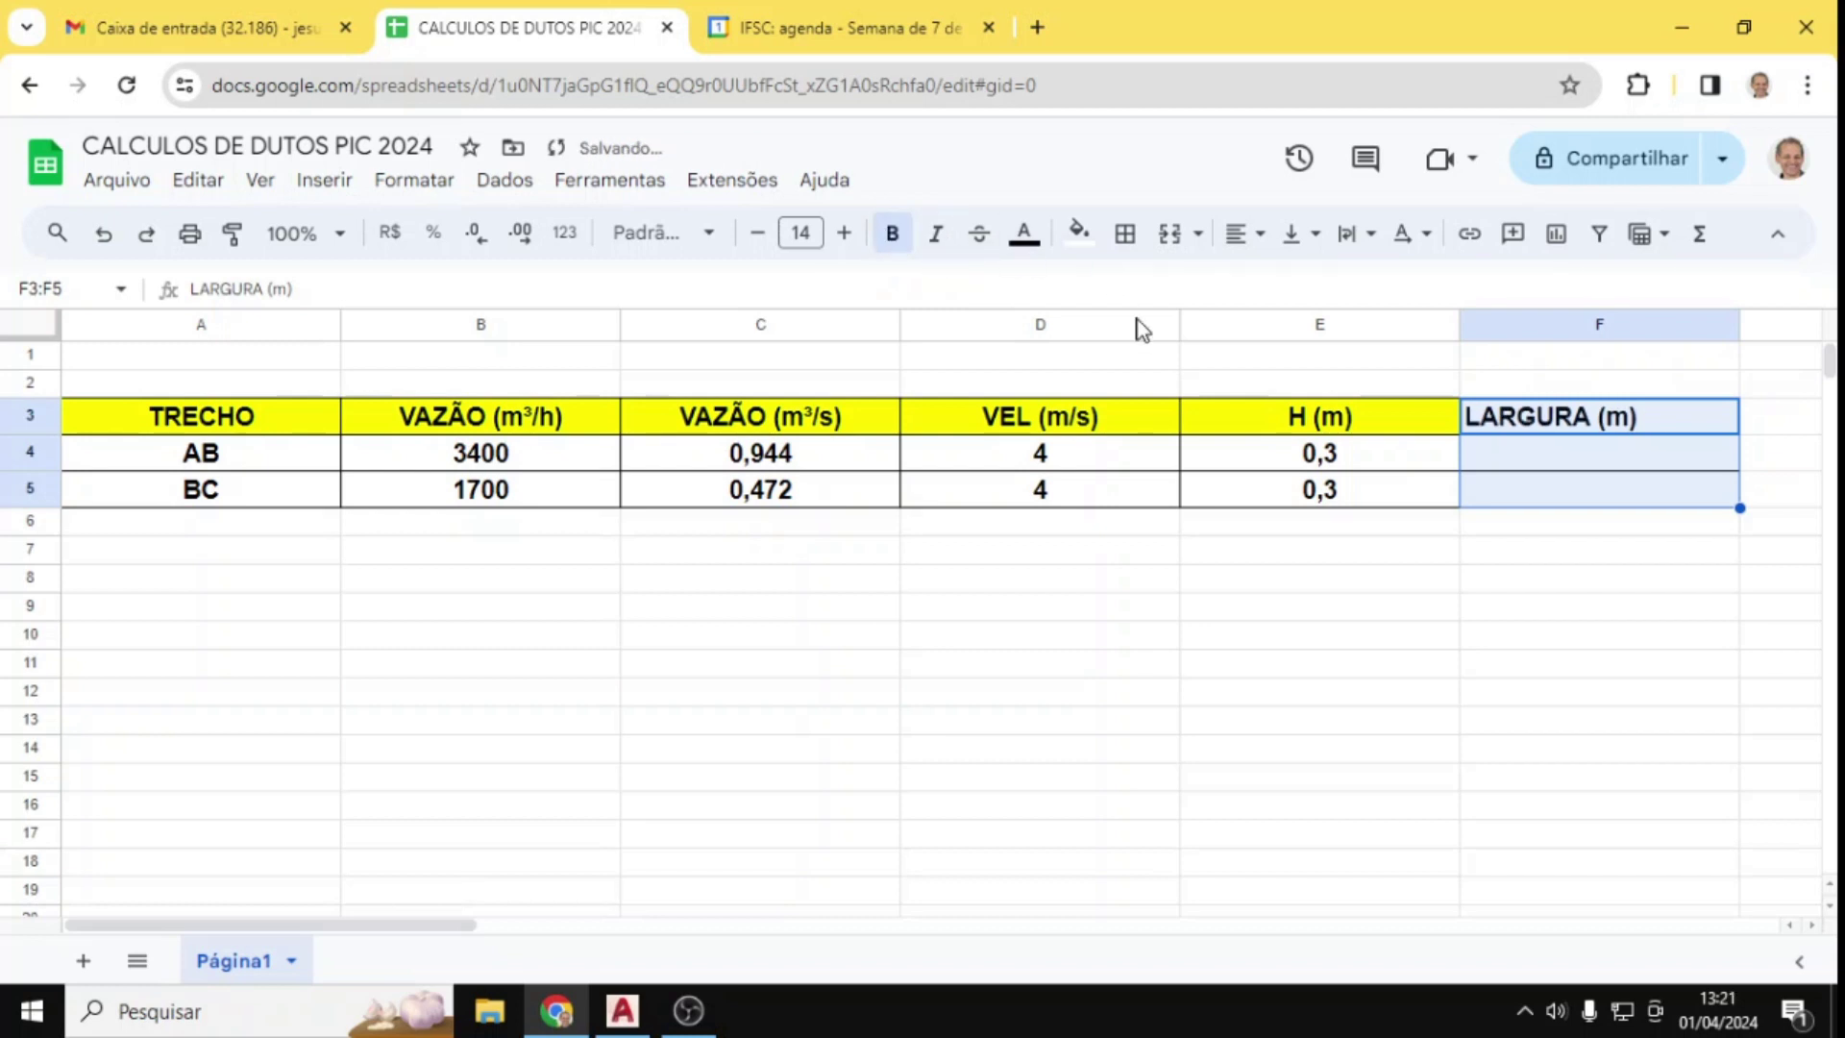
left_click(1245, 233)
left_click(1287, 284)
left_click(1548, 576)
Step: Start a formula in cell F4 for the width of section AB
left_click(1543, 468)
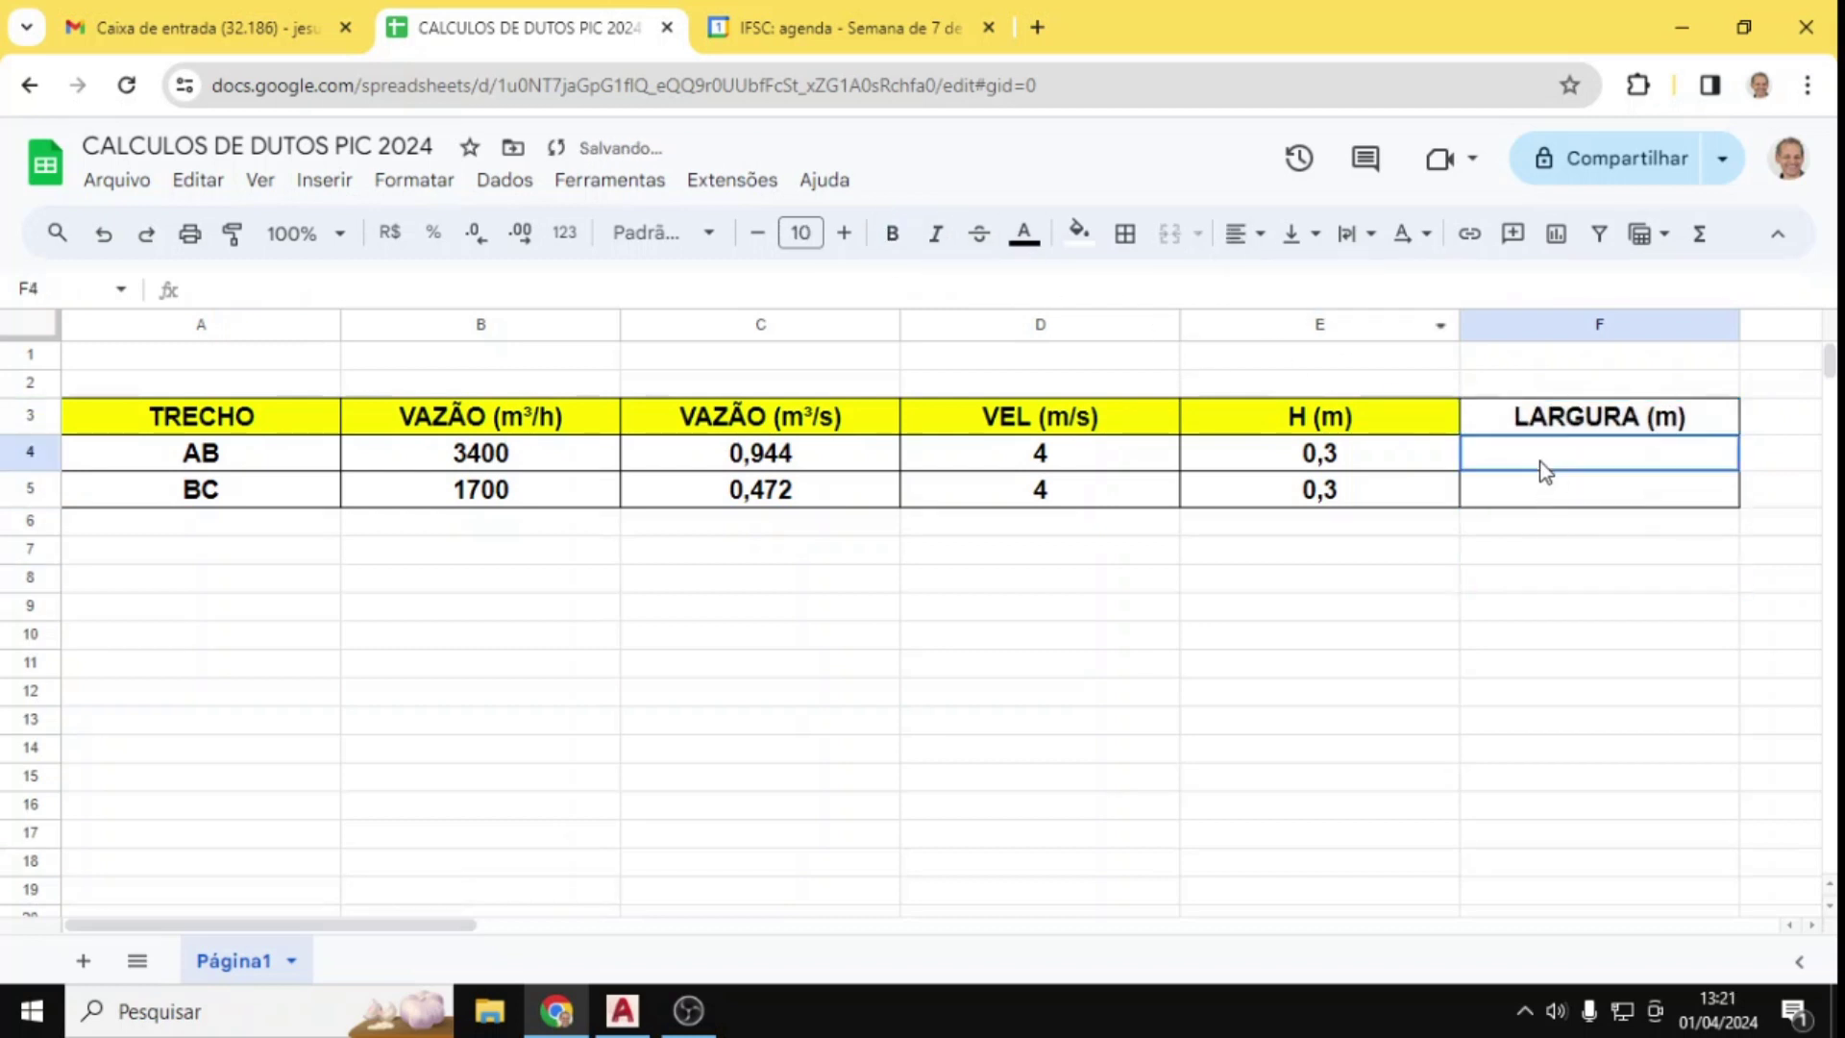
type("=")
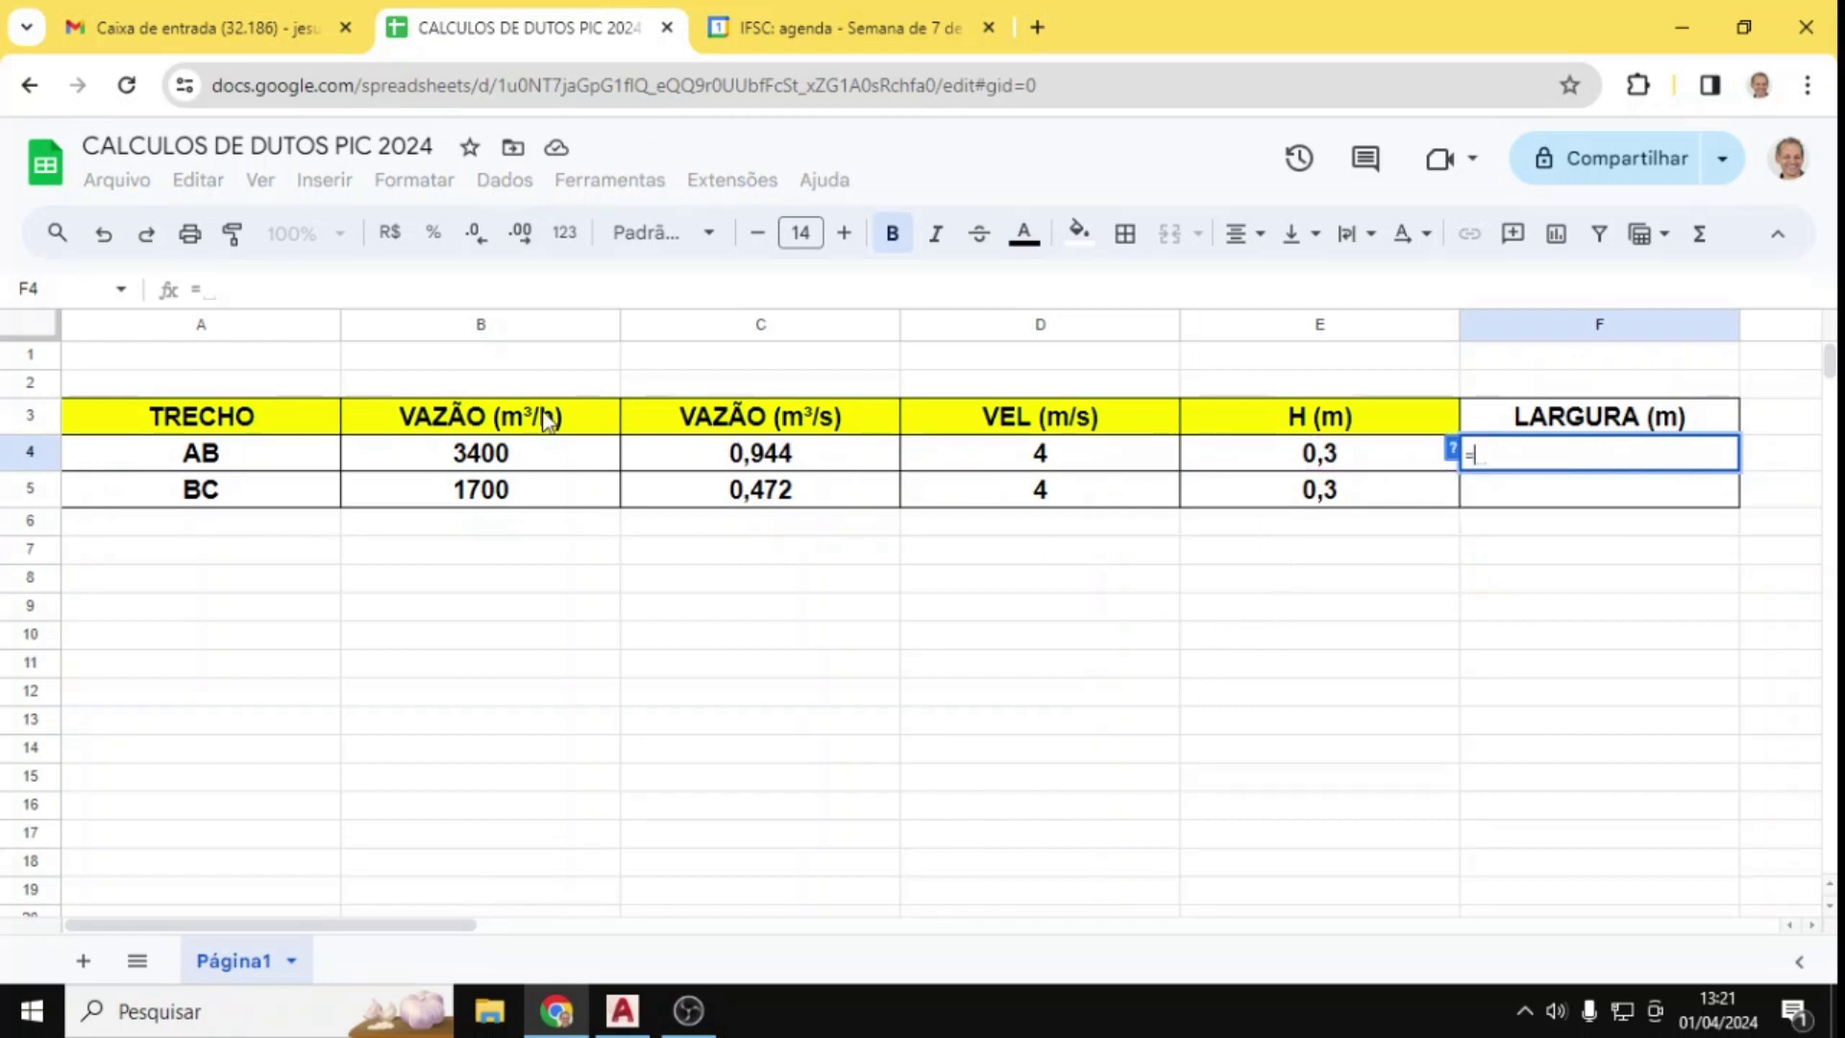
Step: Narrow columns B, C and D so they fit closely around their headers
left_click_drag(620, 324, 552, 325)
left_click(812, 327)
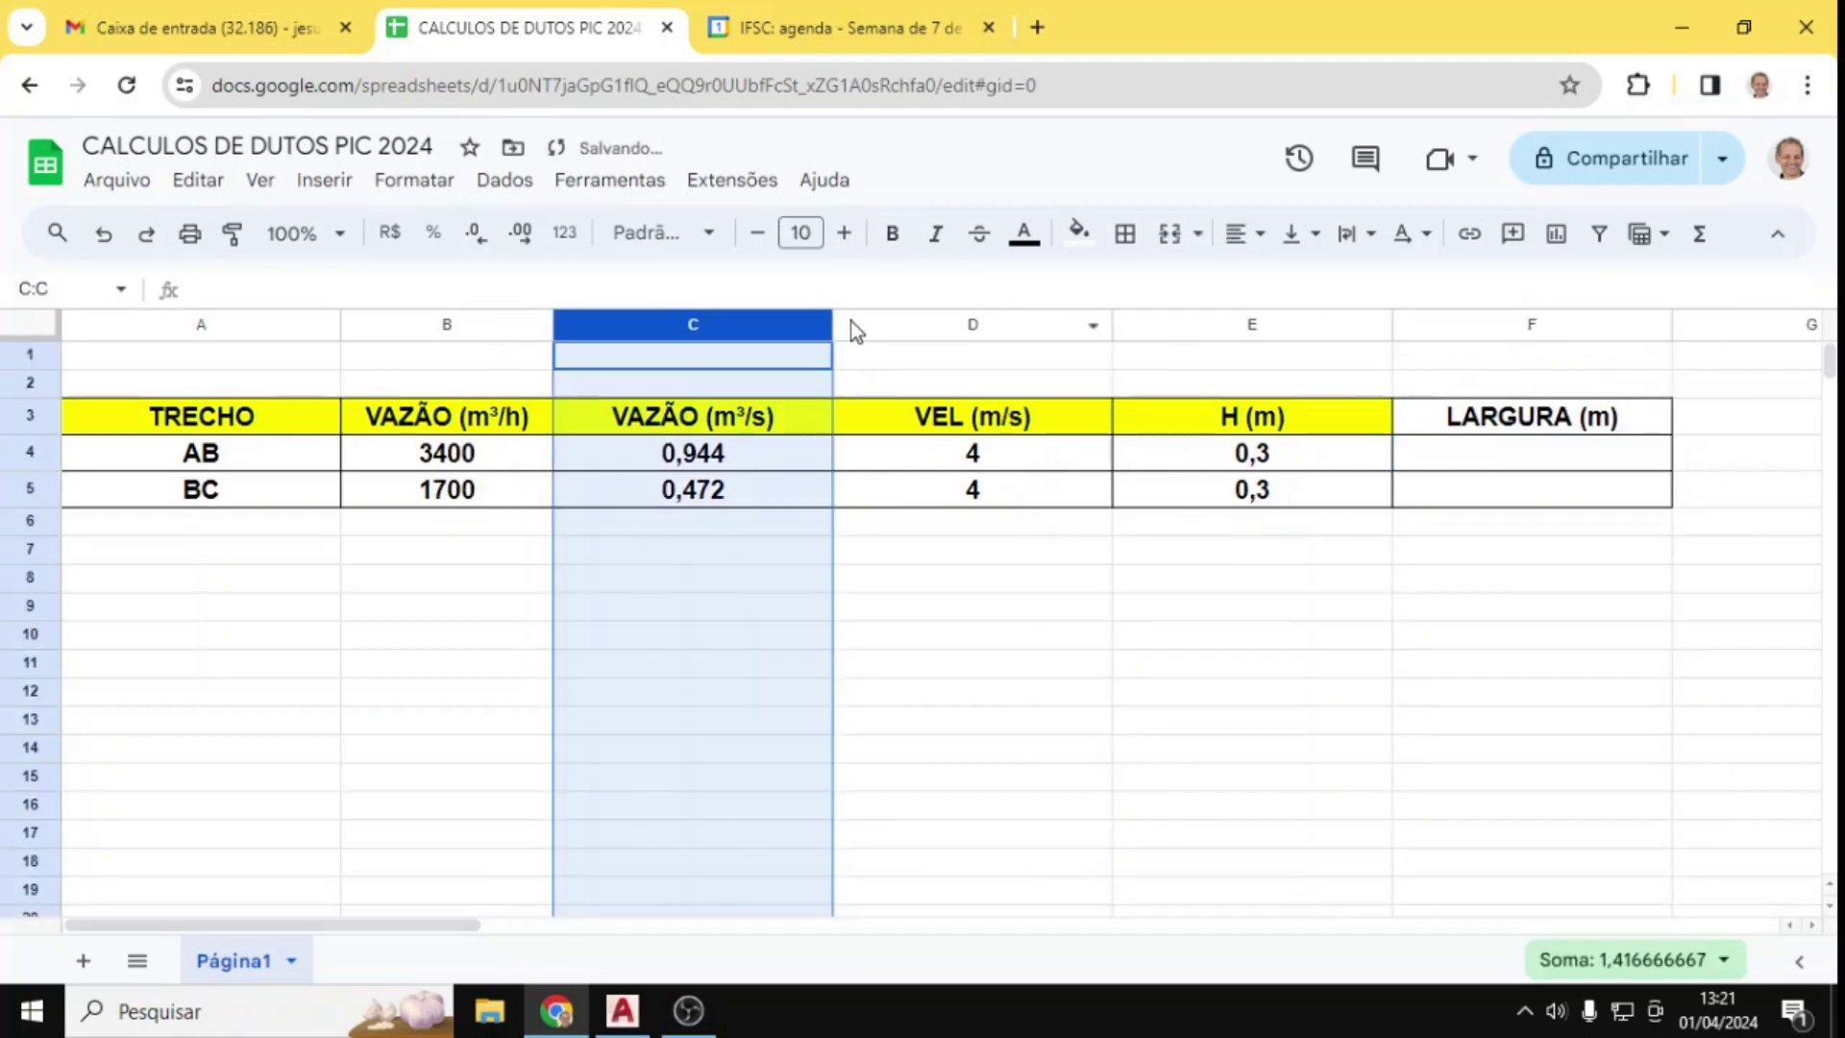
left_click_drag(832, 323, 758, 325)
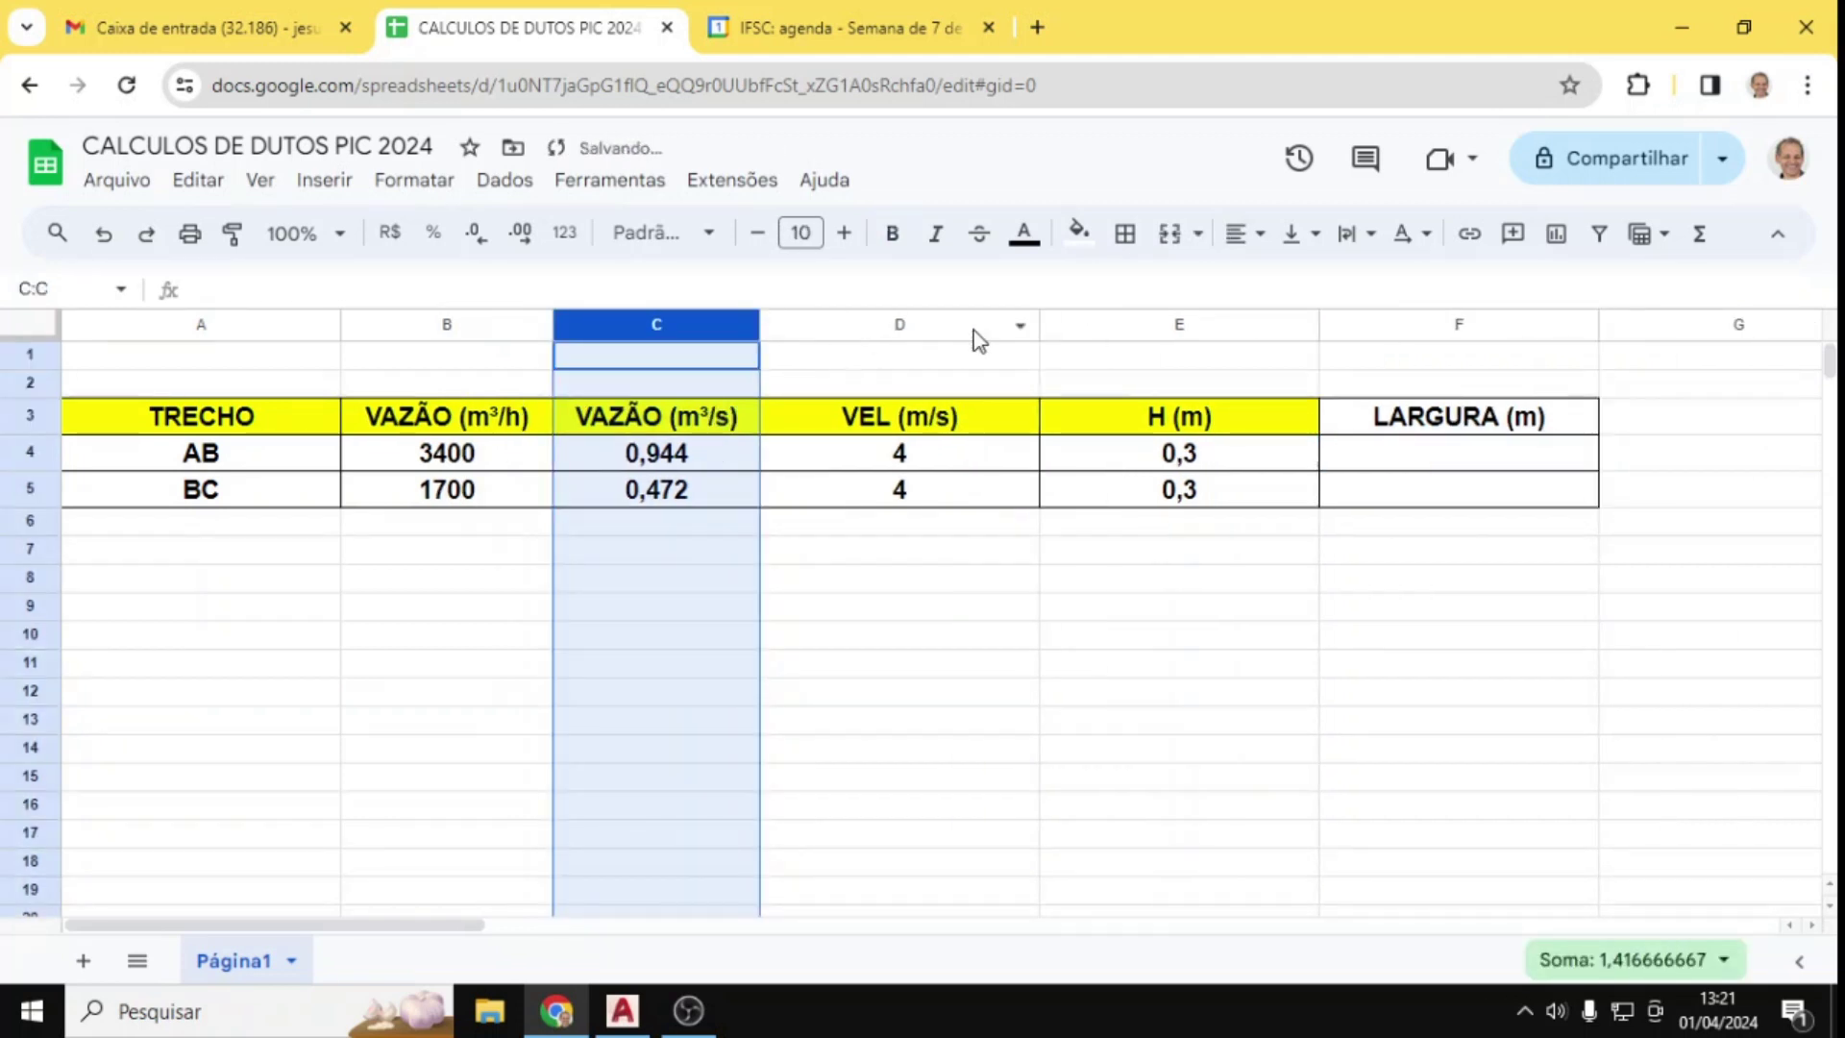
left_click_drag(1041, 325, 958, 325)
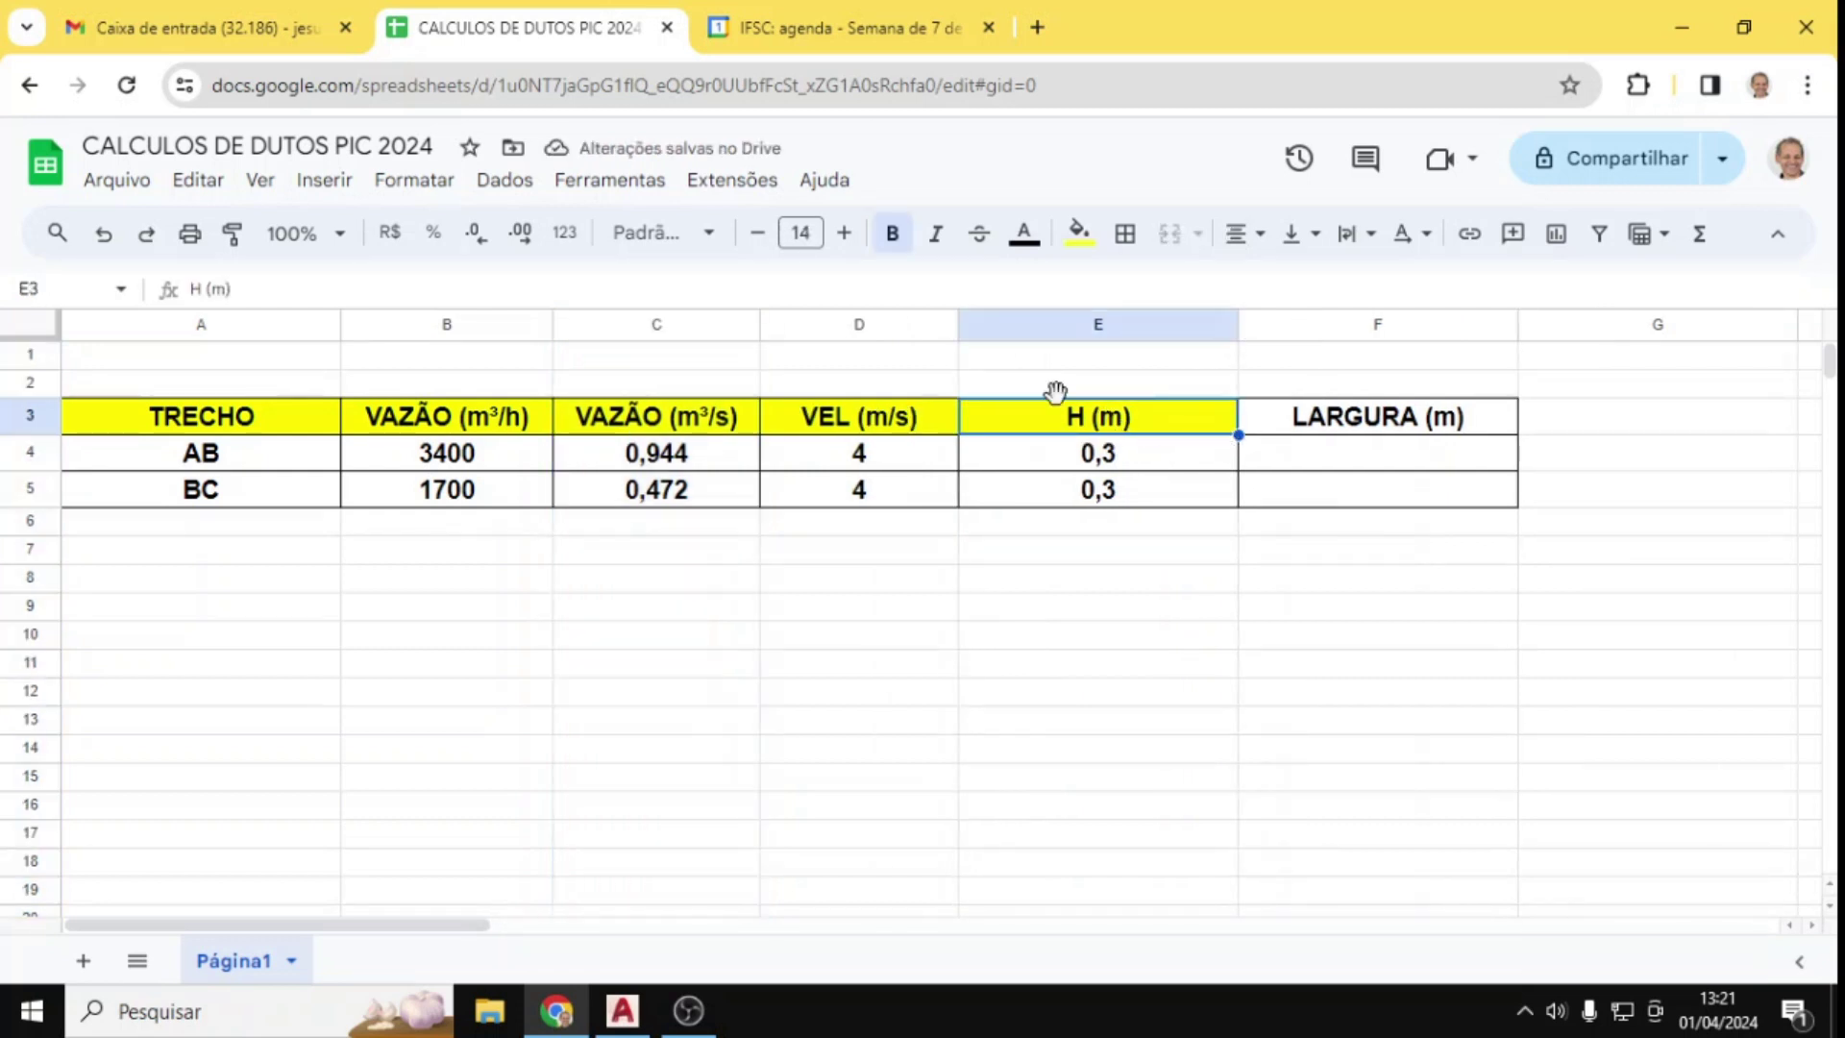
Step: Insert one column to the right of column E, between H (m) and LARGURA (m)
left_click(1018, 339)
right_click(1016, 337)
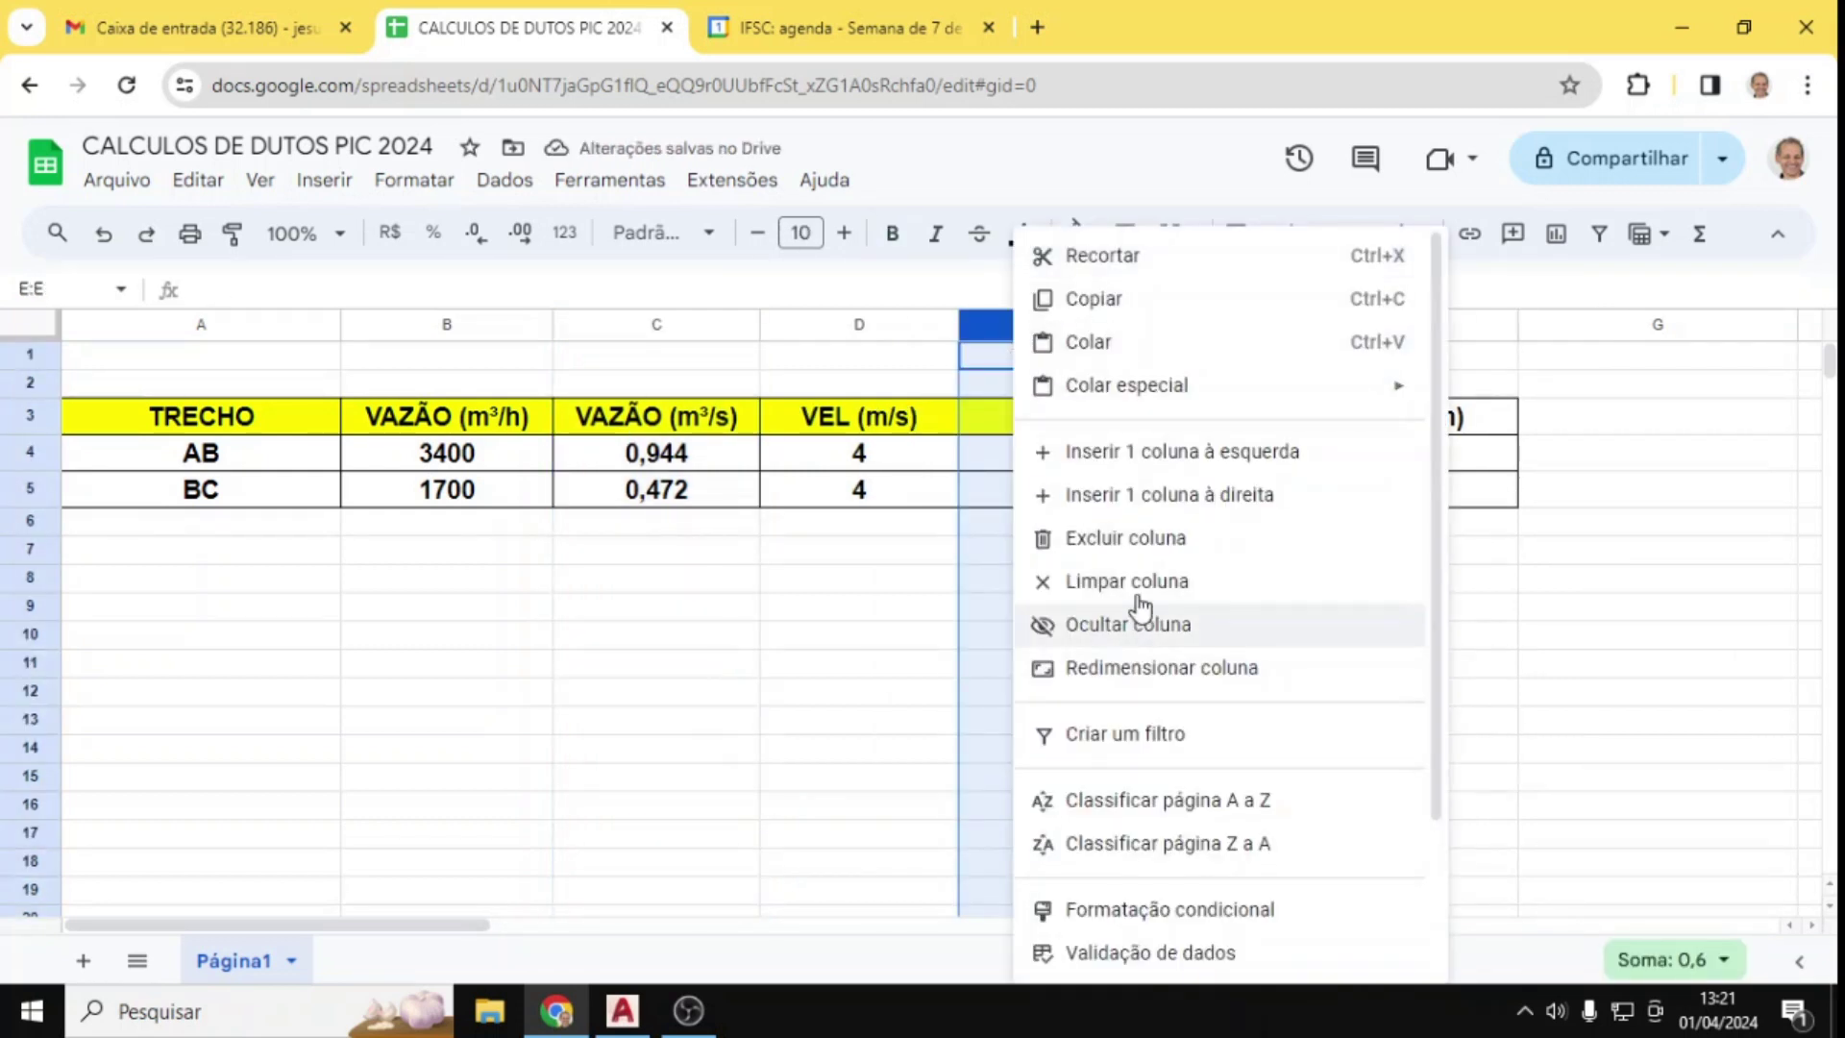
left_click(1138, 492)
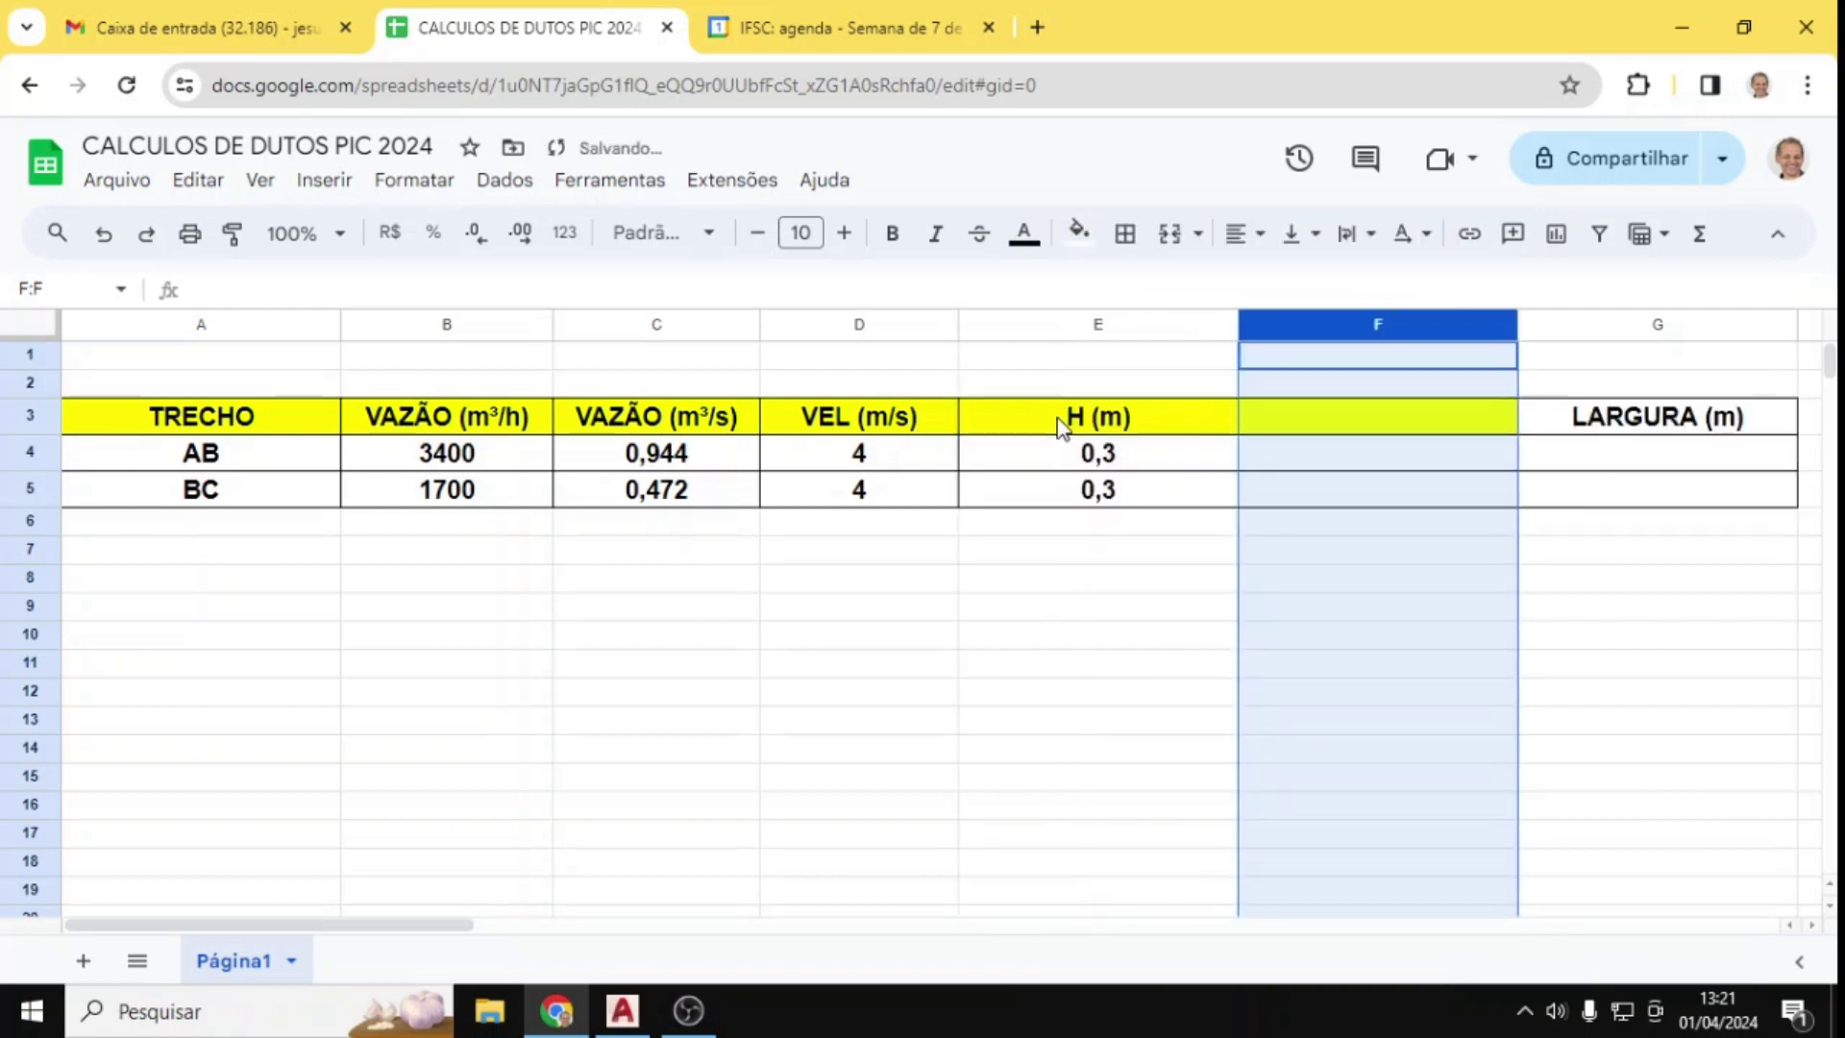
Step: Move the H (m) cells E3:E5 into the new column at F3:F5
left_click(1062, 427)
left_click_drag(1127, 430, 1128, 507)
key("ctrl+c")
left_click(1330, 427)
key("ctrl+v")
Step: Enter the header AREA (m²) in cell E3
left_click(1127, 424)
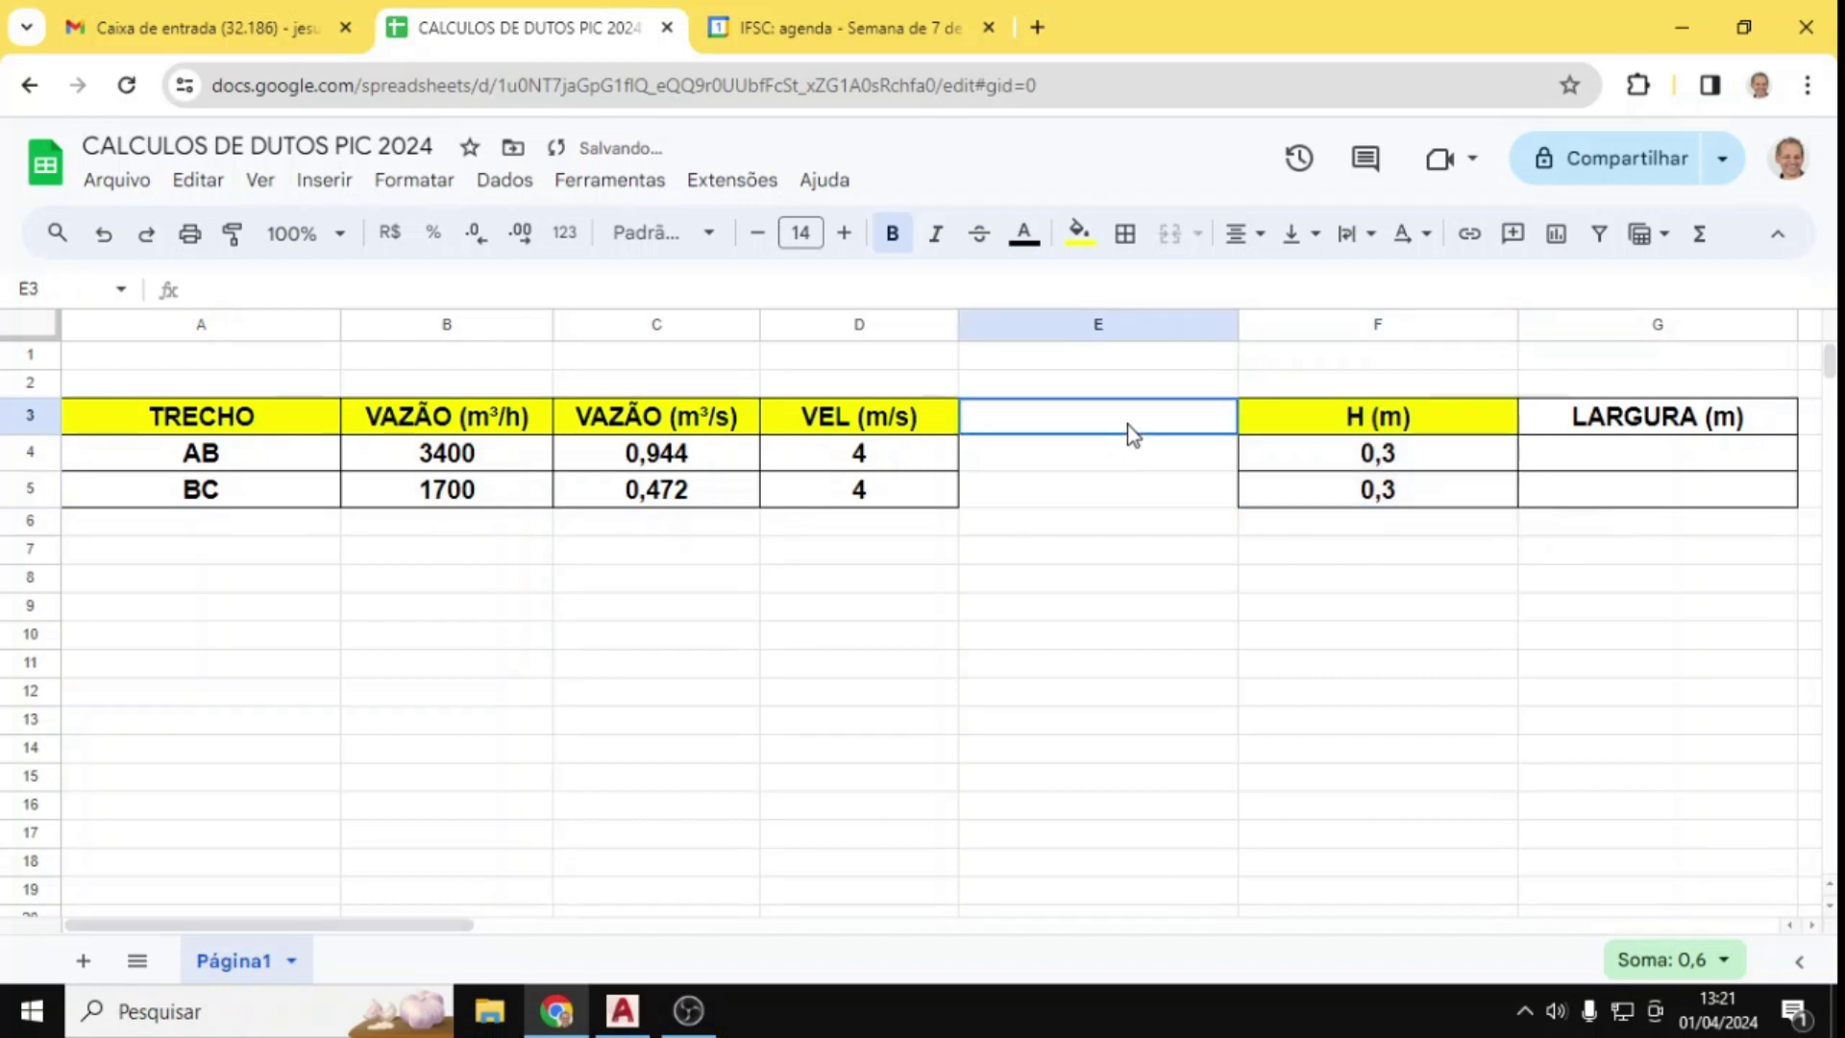
type("a")
type("A")
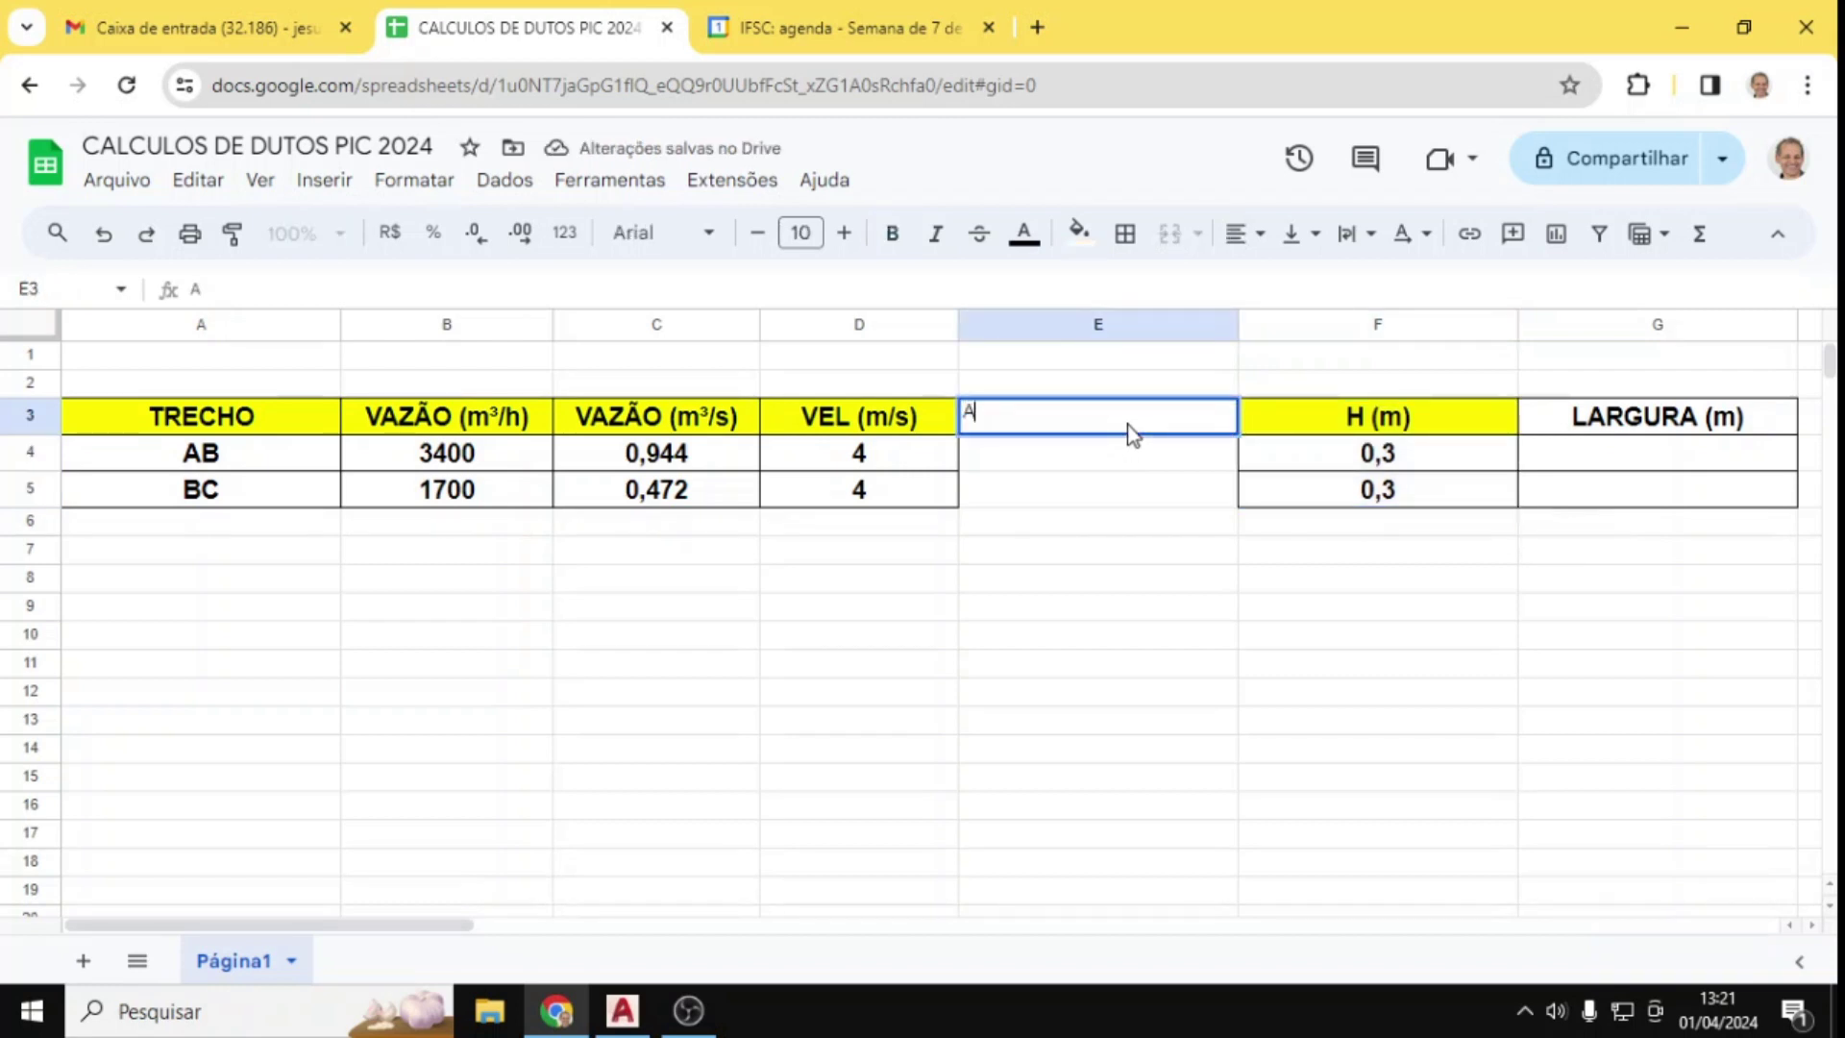
type("REA (m²)")
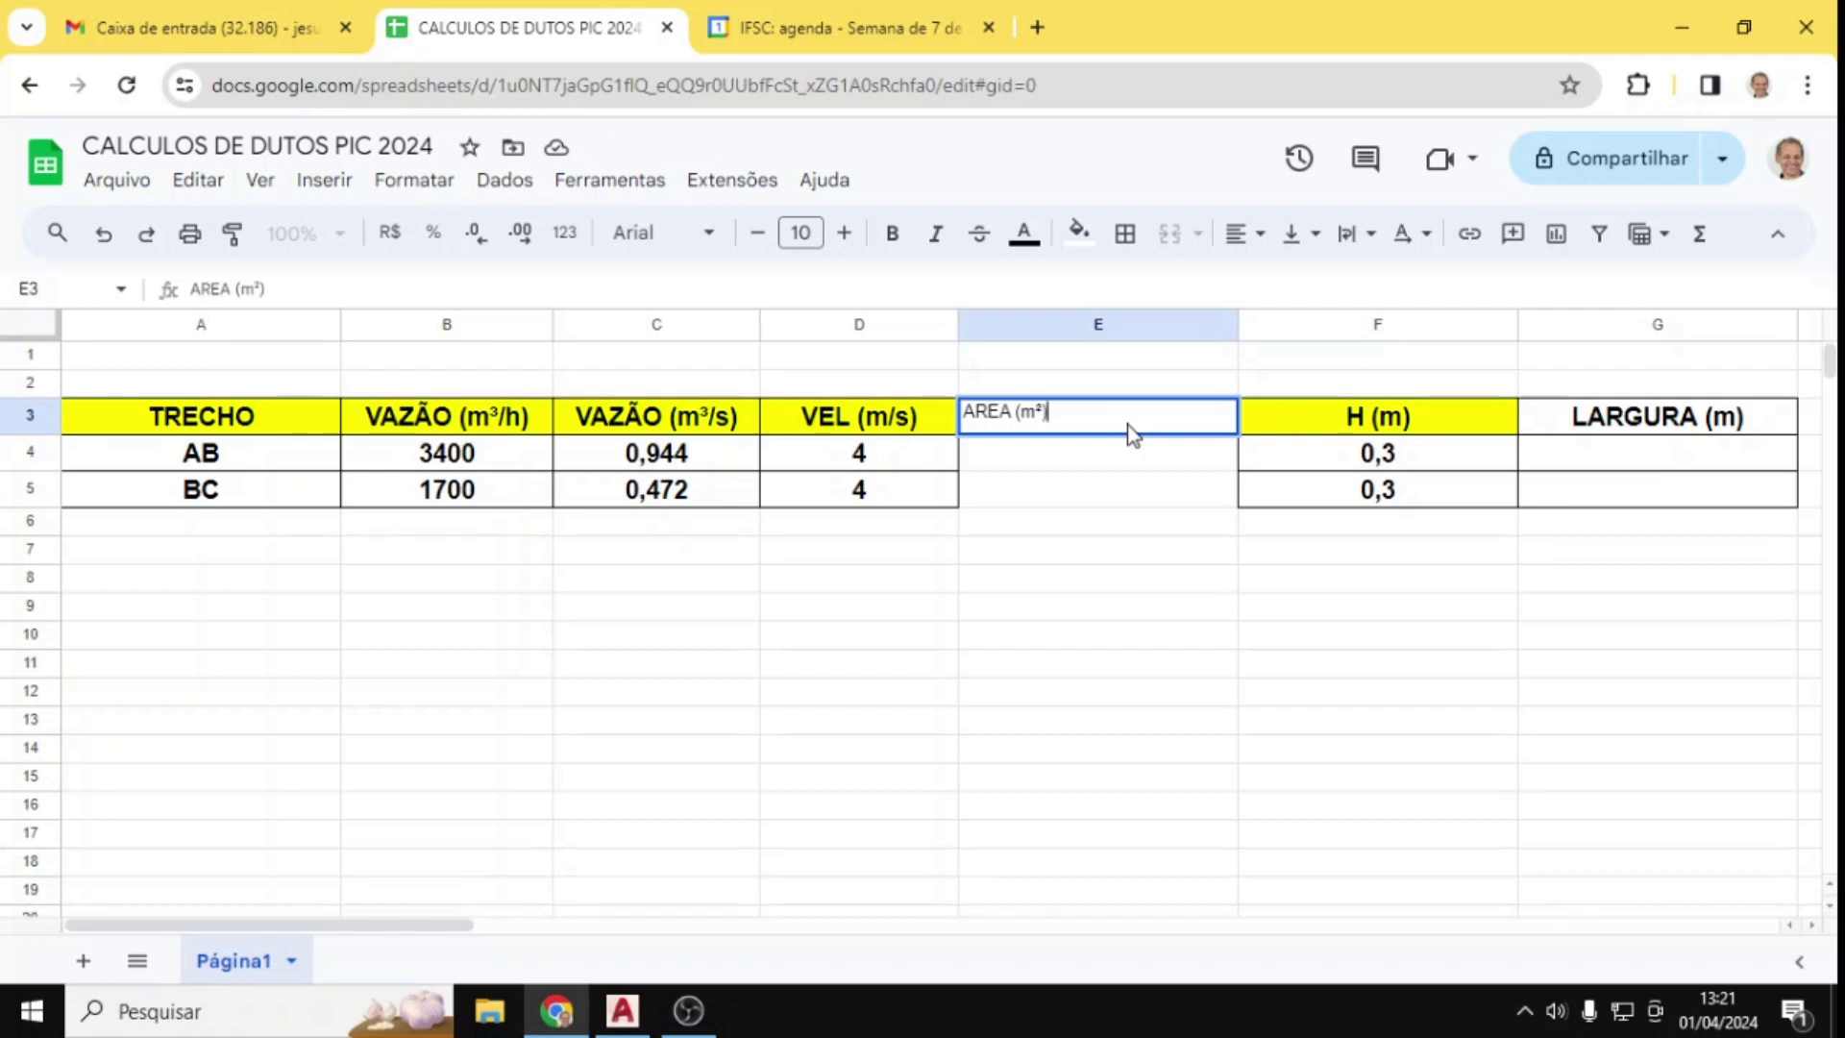
key("Return")
Step: Apply borders to all cells of E3:E5 and set their font size to 14
left_click_drag(1105, 416, 1109, 499)
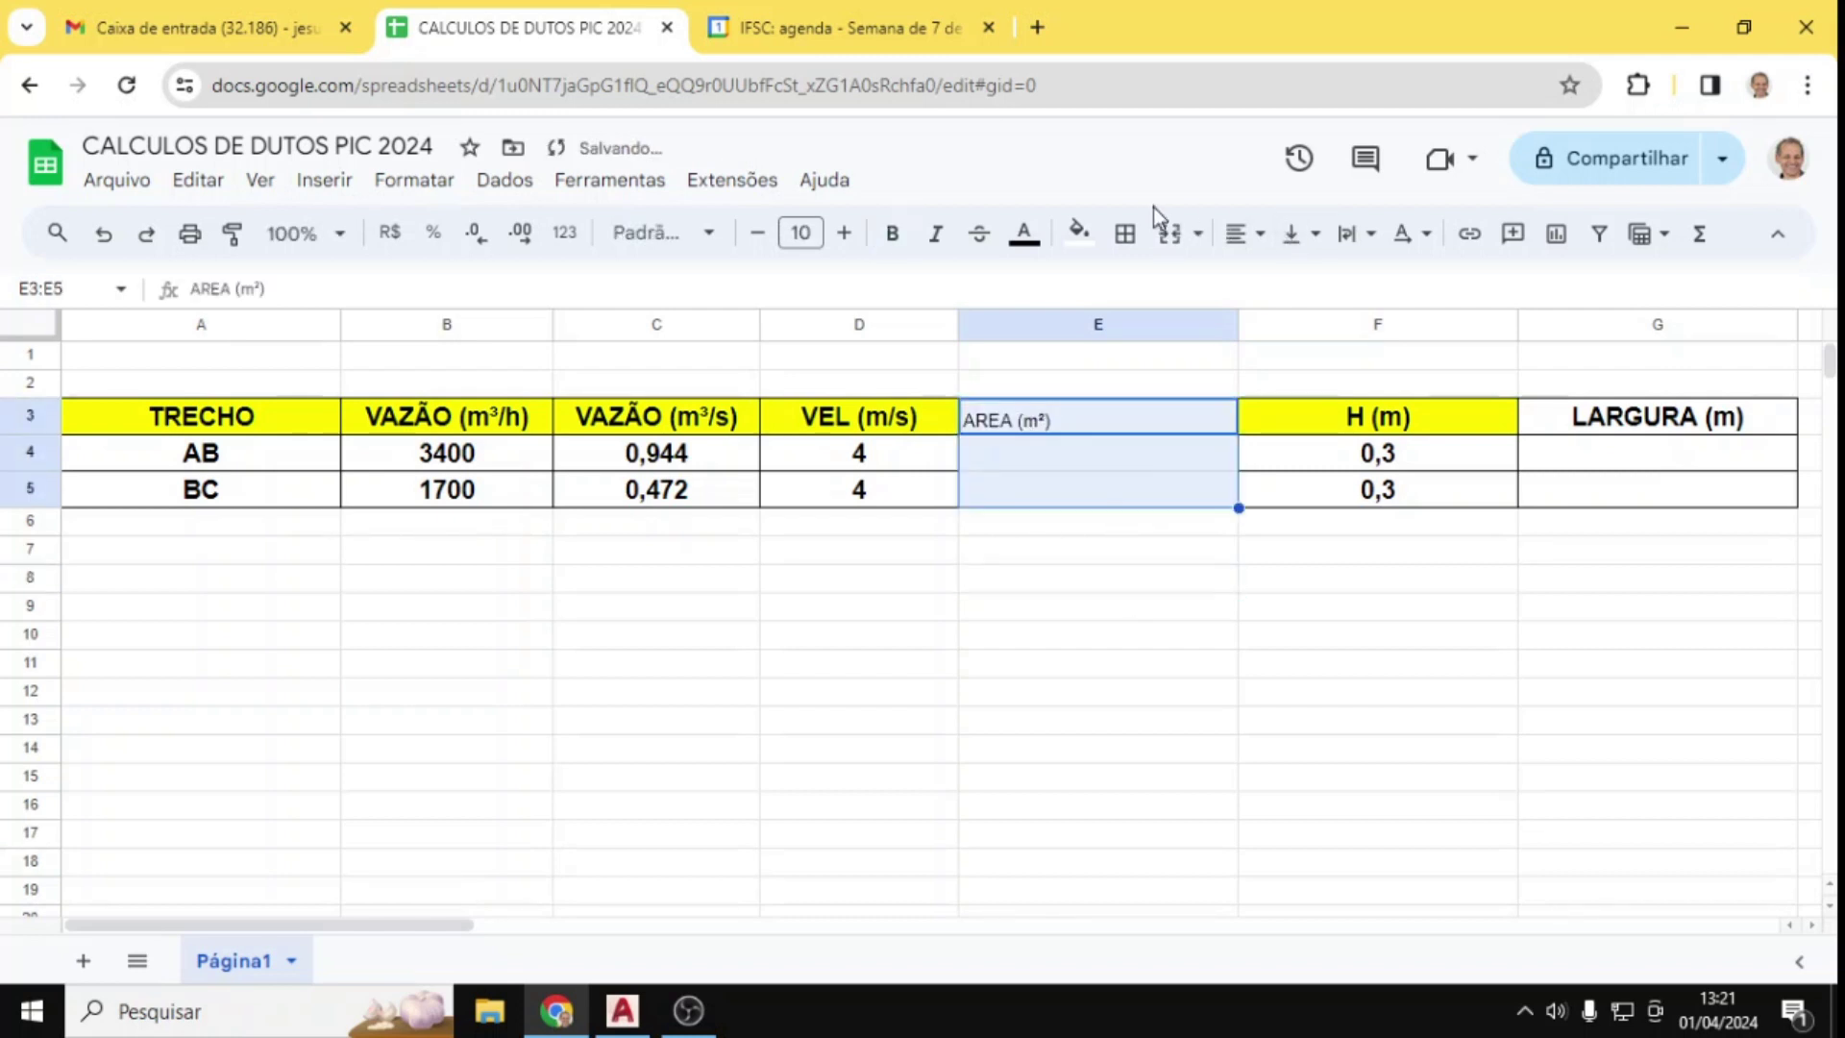
left_click(1127, 234)
left_click(1139, 292)
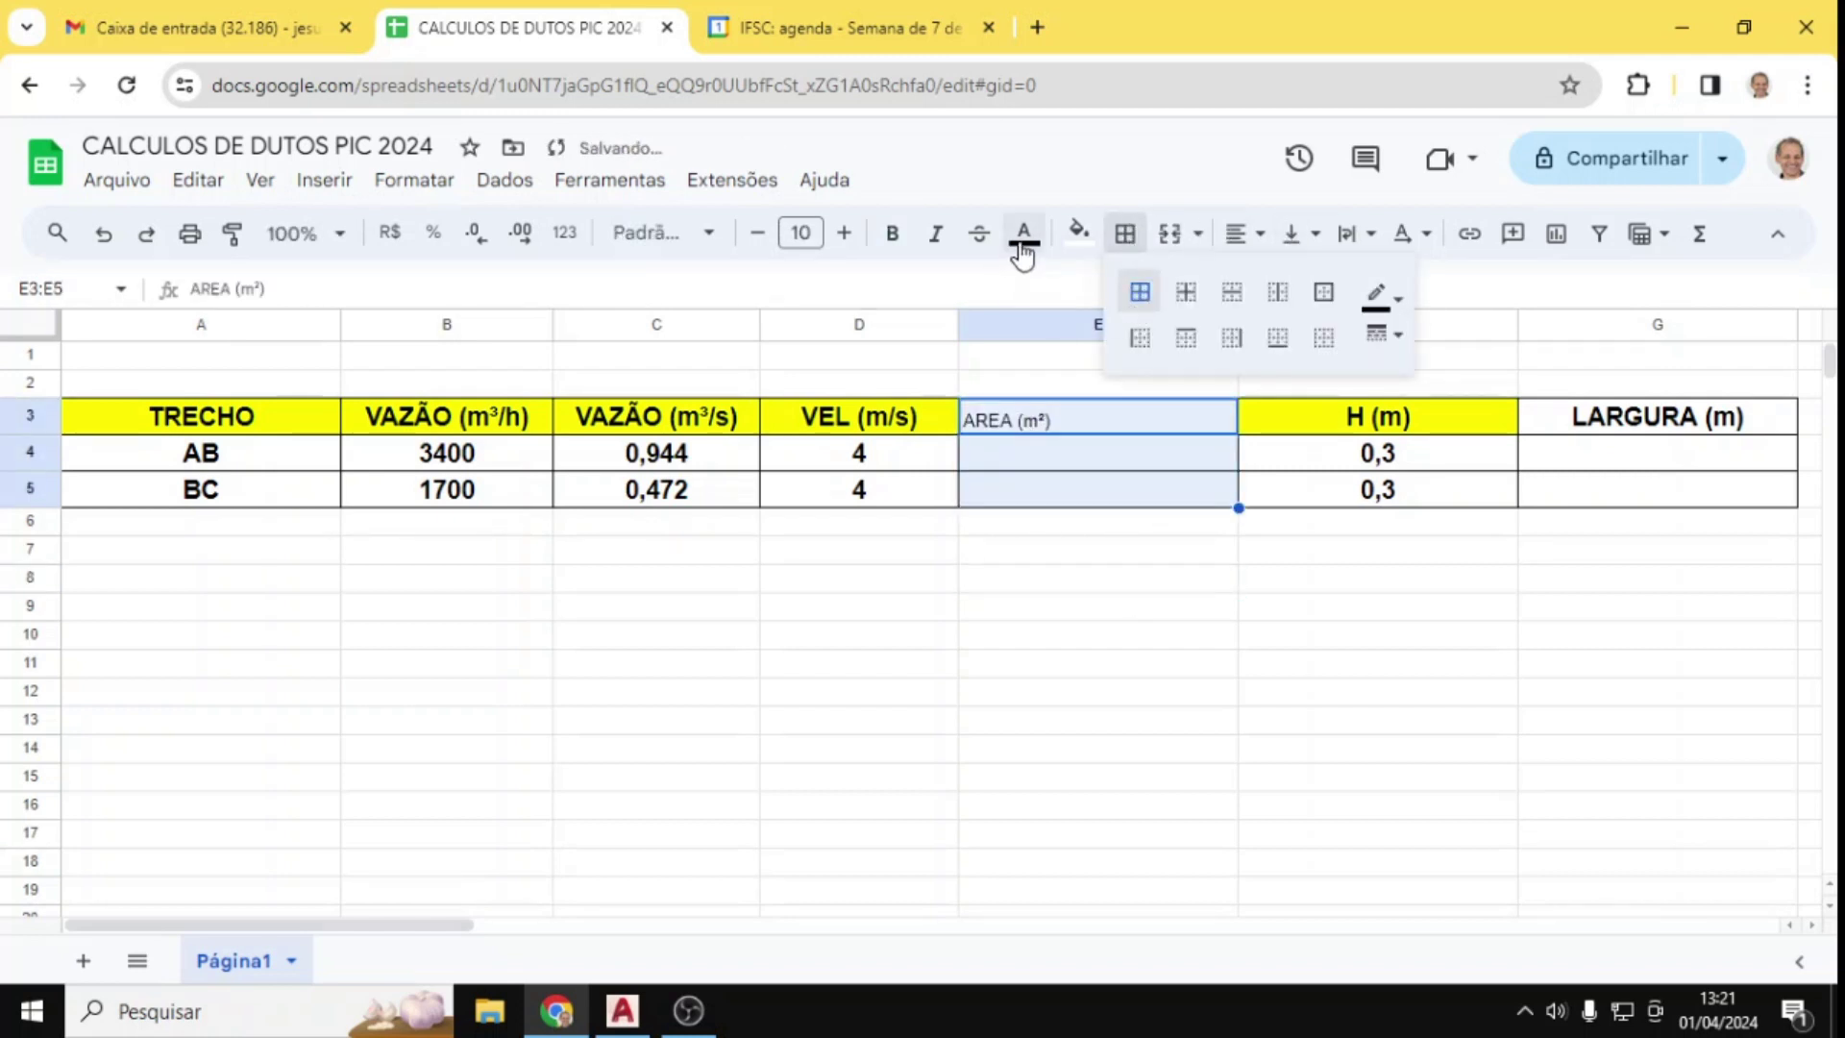
left_click(800, 232)
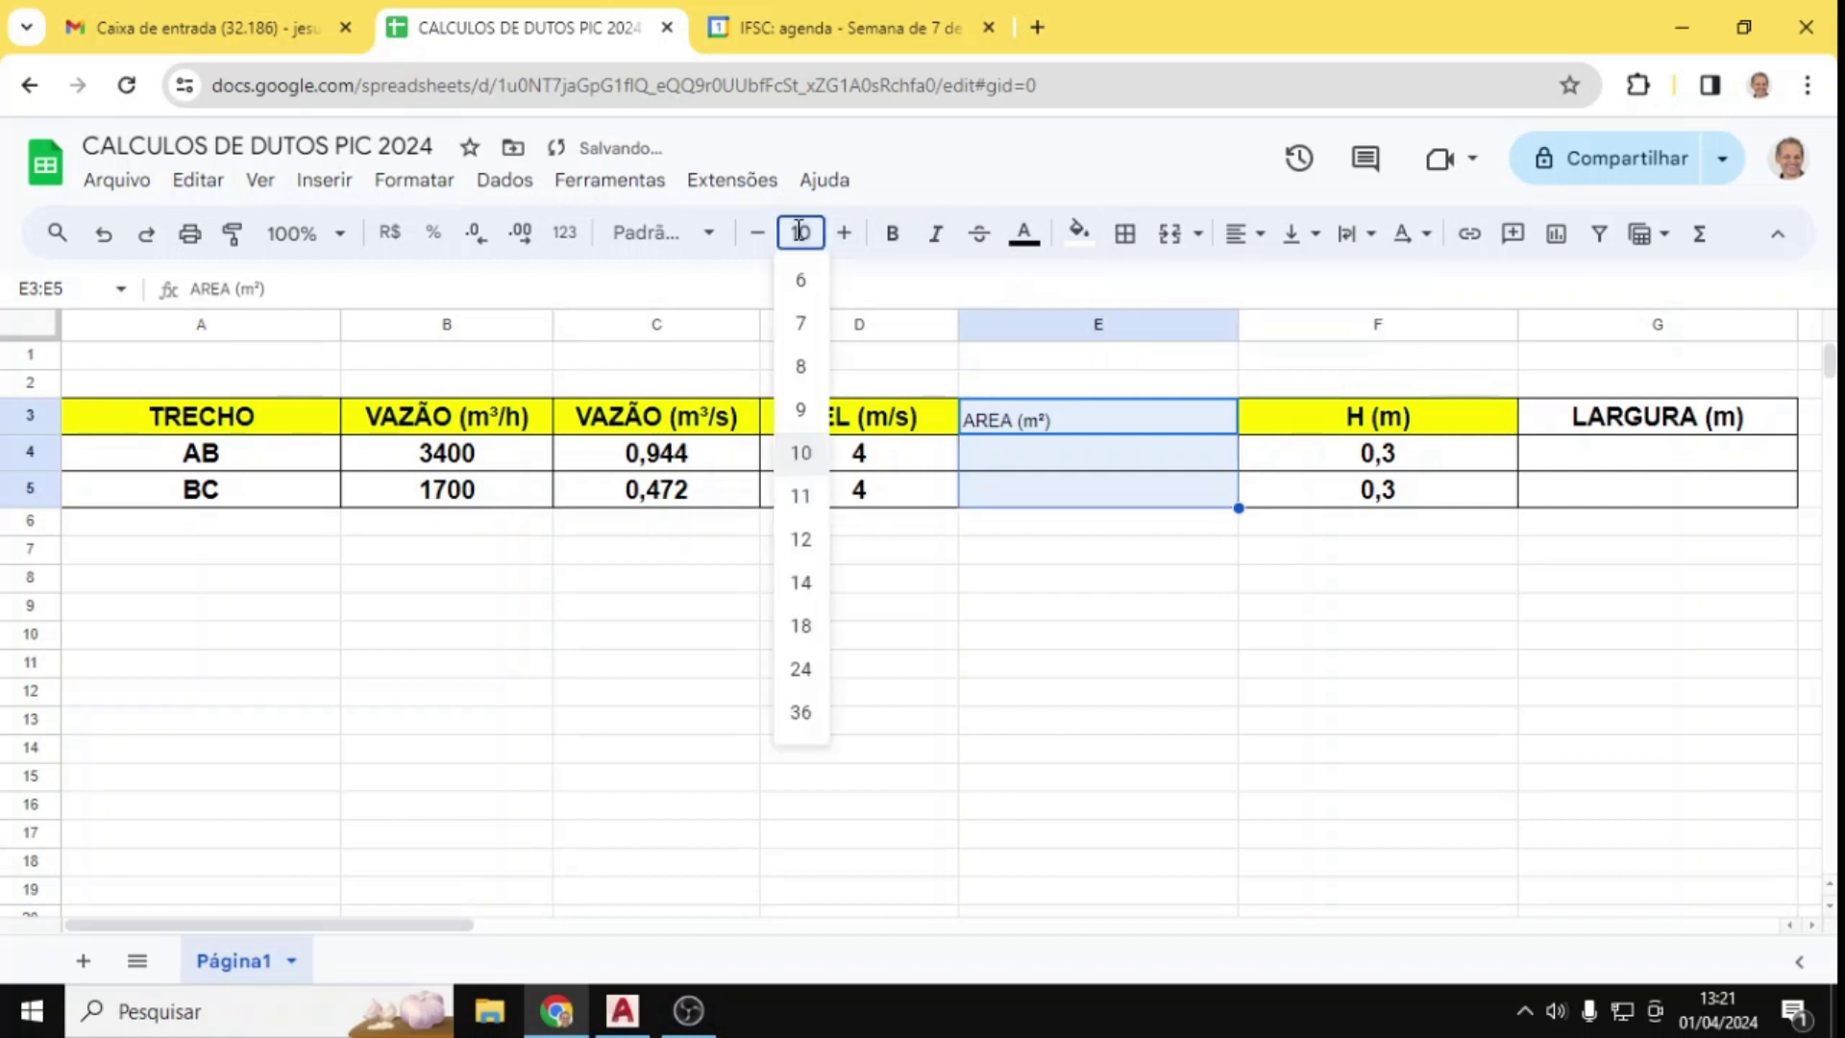
left_click(803, 580)
Step: Center the contents of cells E3:E5 horizontally
left_click(1236, 234)
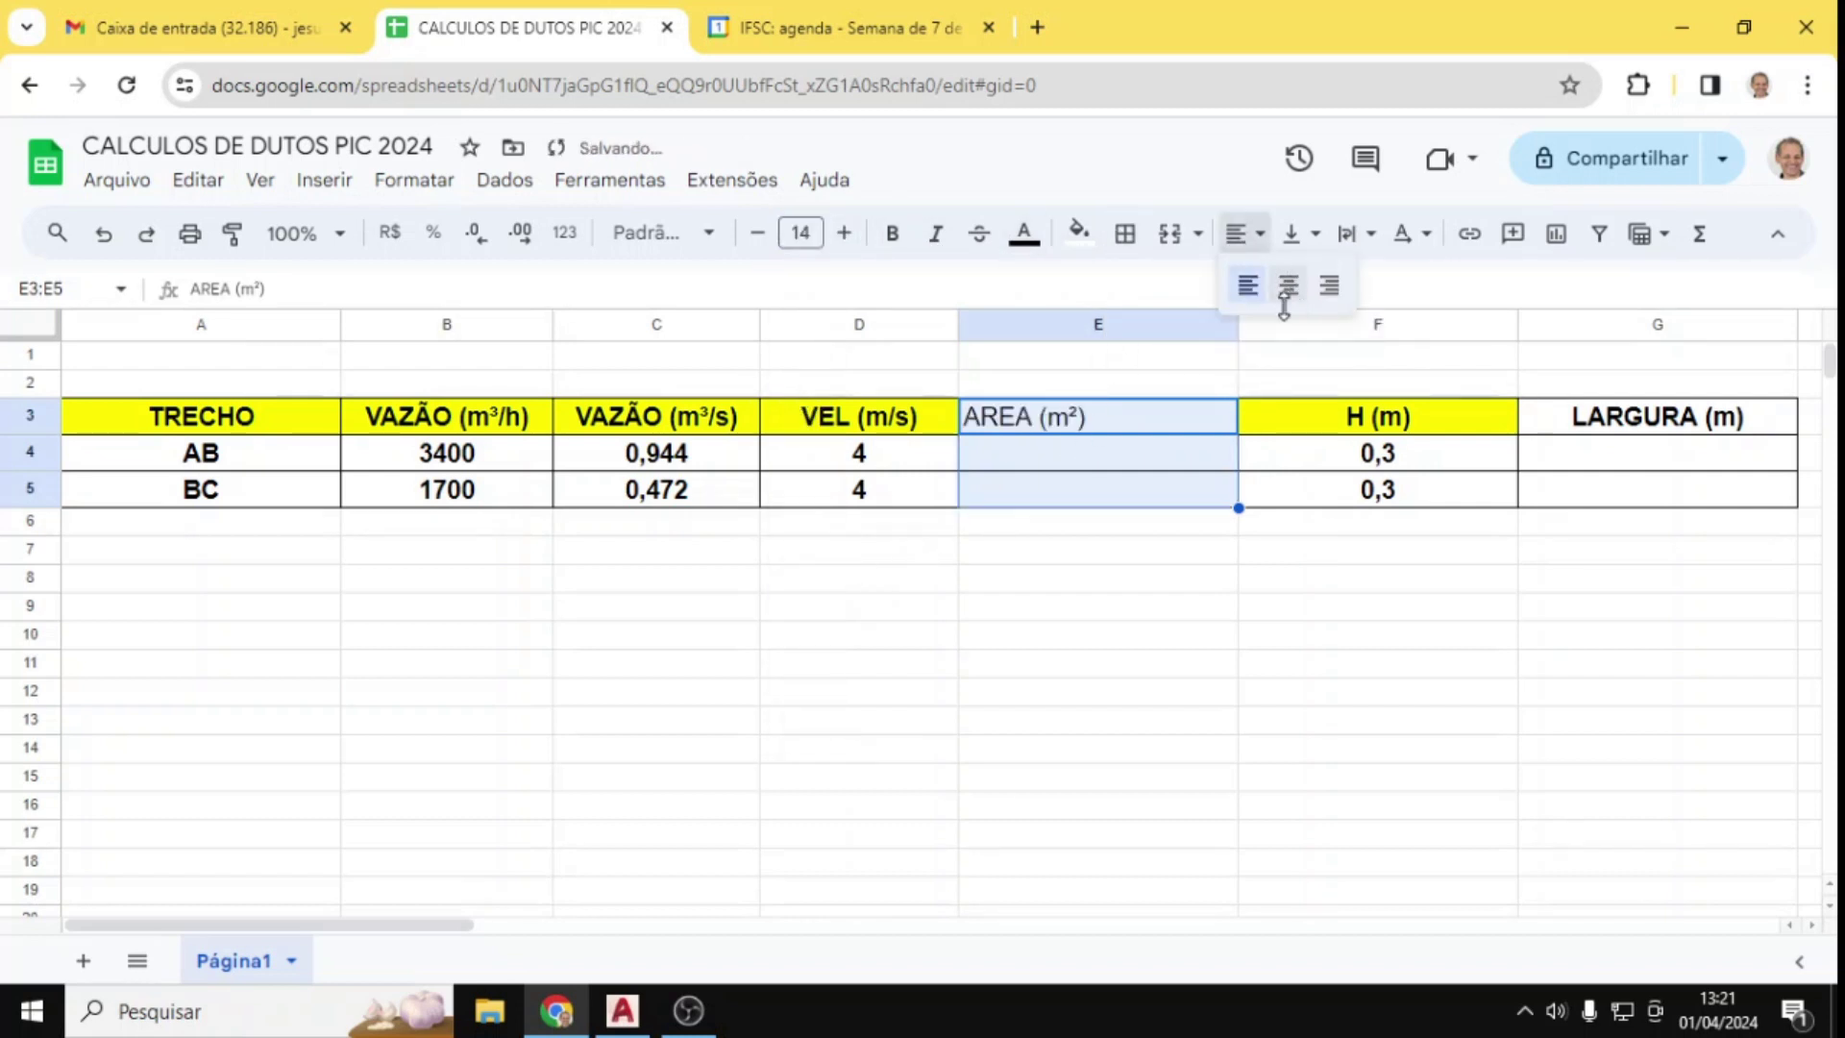
left_click(1281, 289)
left_click(1208, 731)
Step: Fill the header cells E3:G3 with yellow and make them bold
left_click(1061, 423)
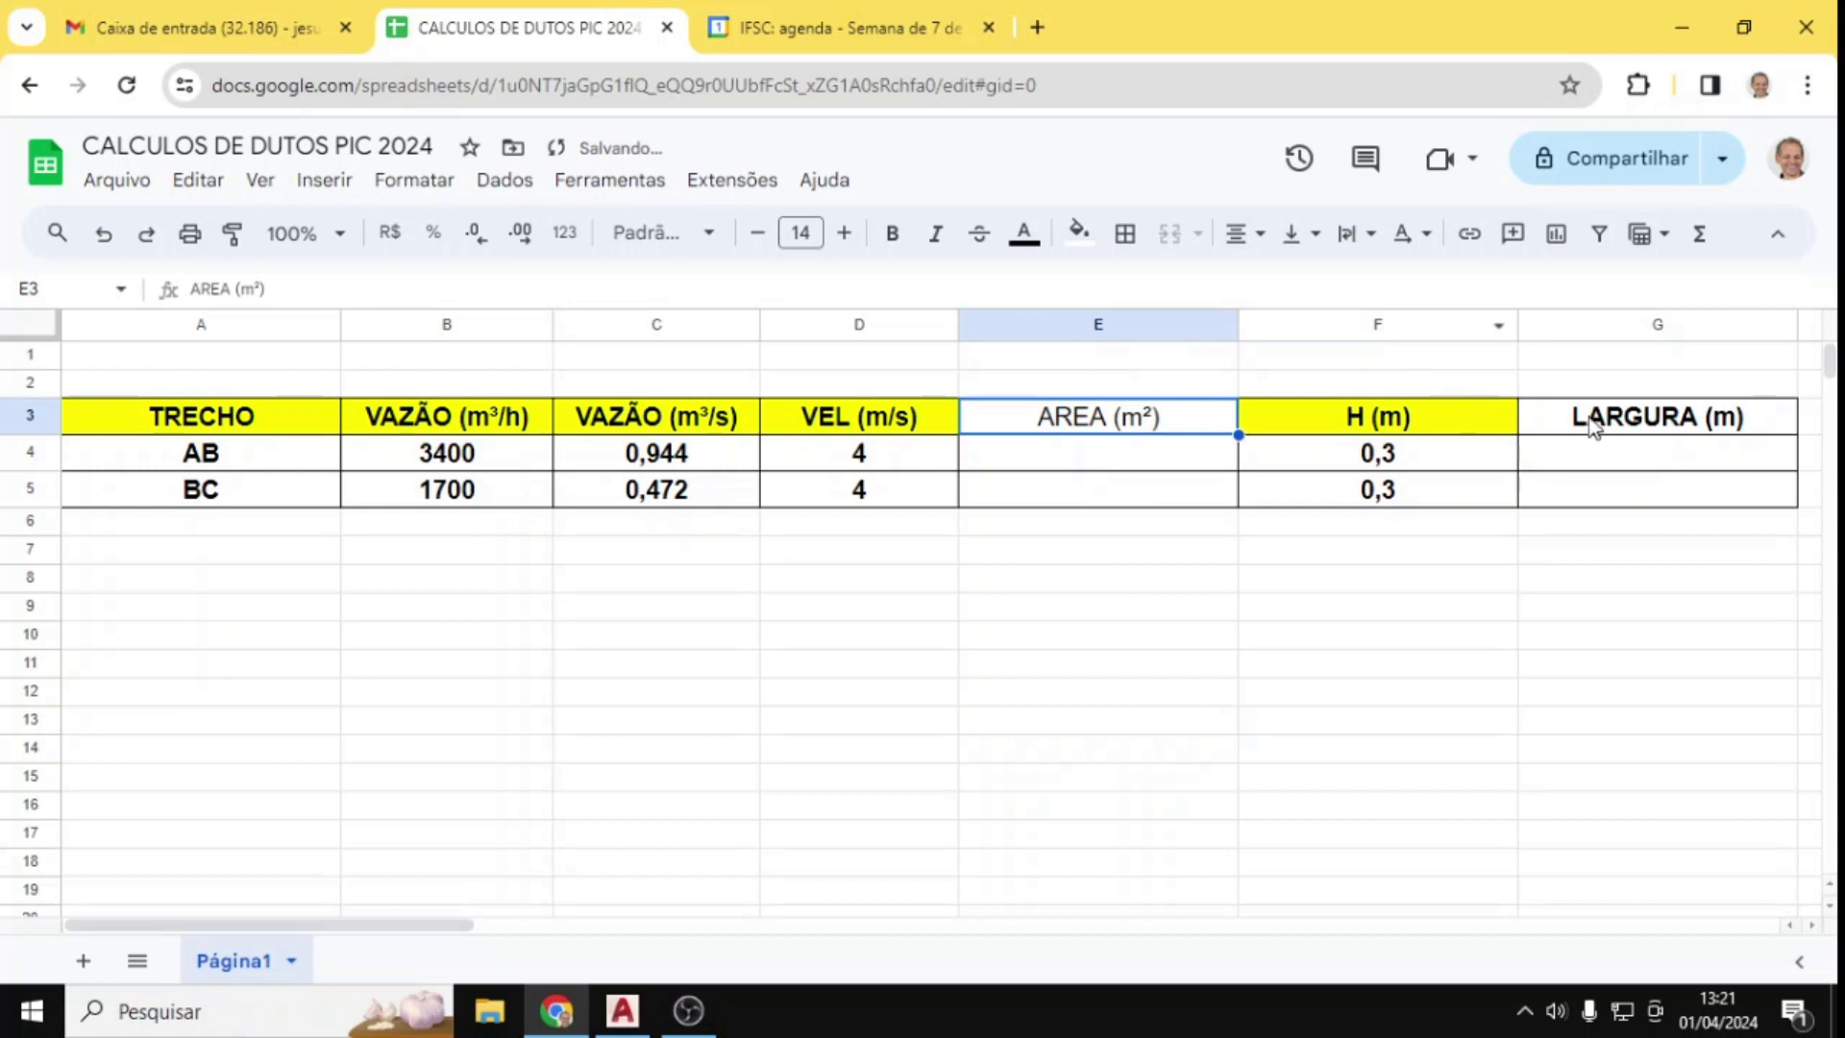
left_click_drag(1593, 423, 1187, 417)
left_click(1078, 232)
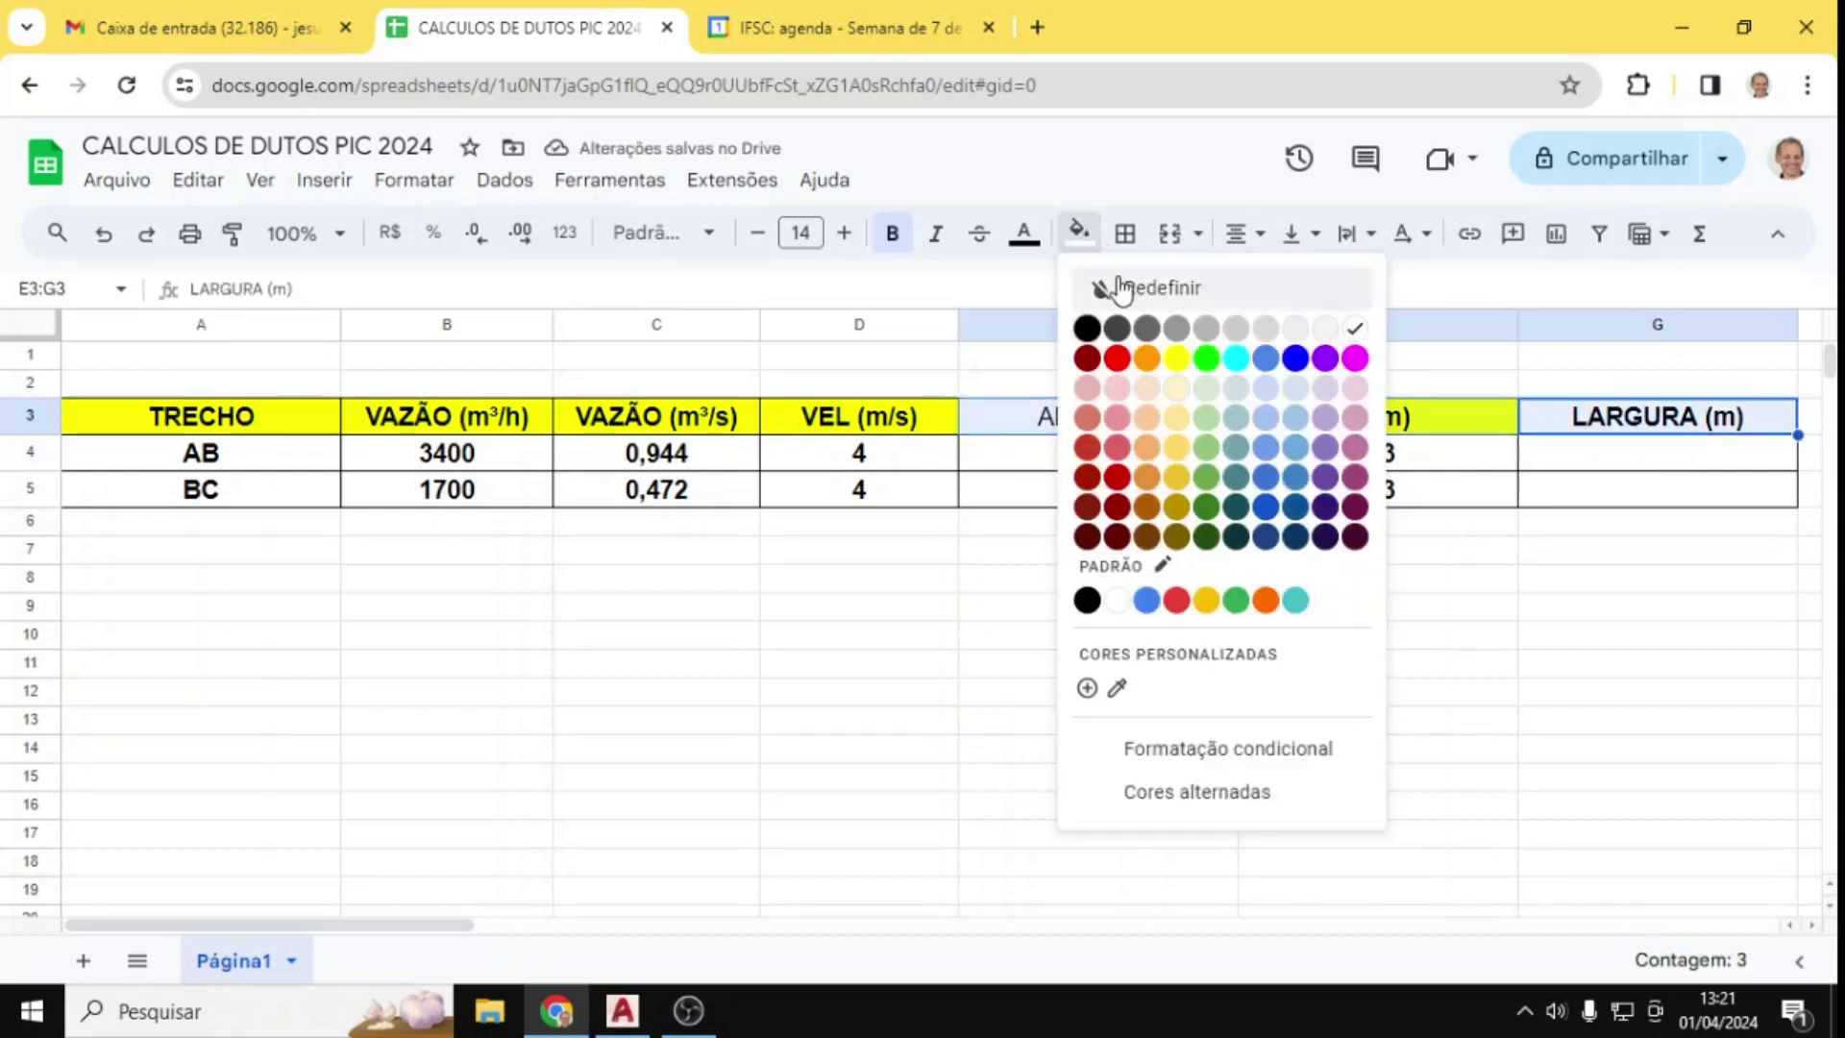
left_click(1187, 369)
left_click(1331, 692)
left_click_drag(1061, 423, 1576, 418)
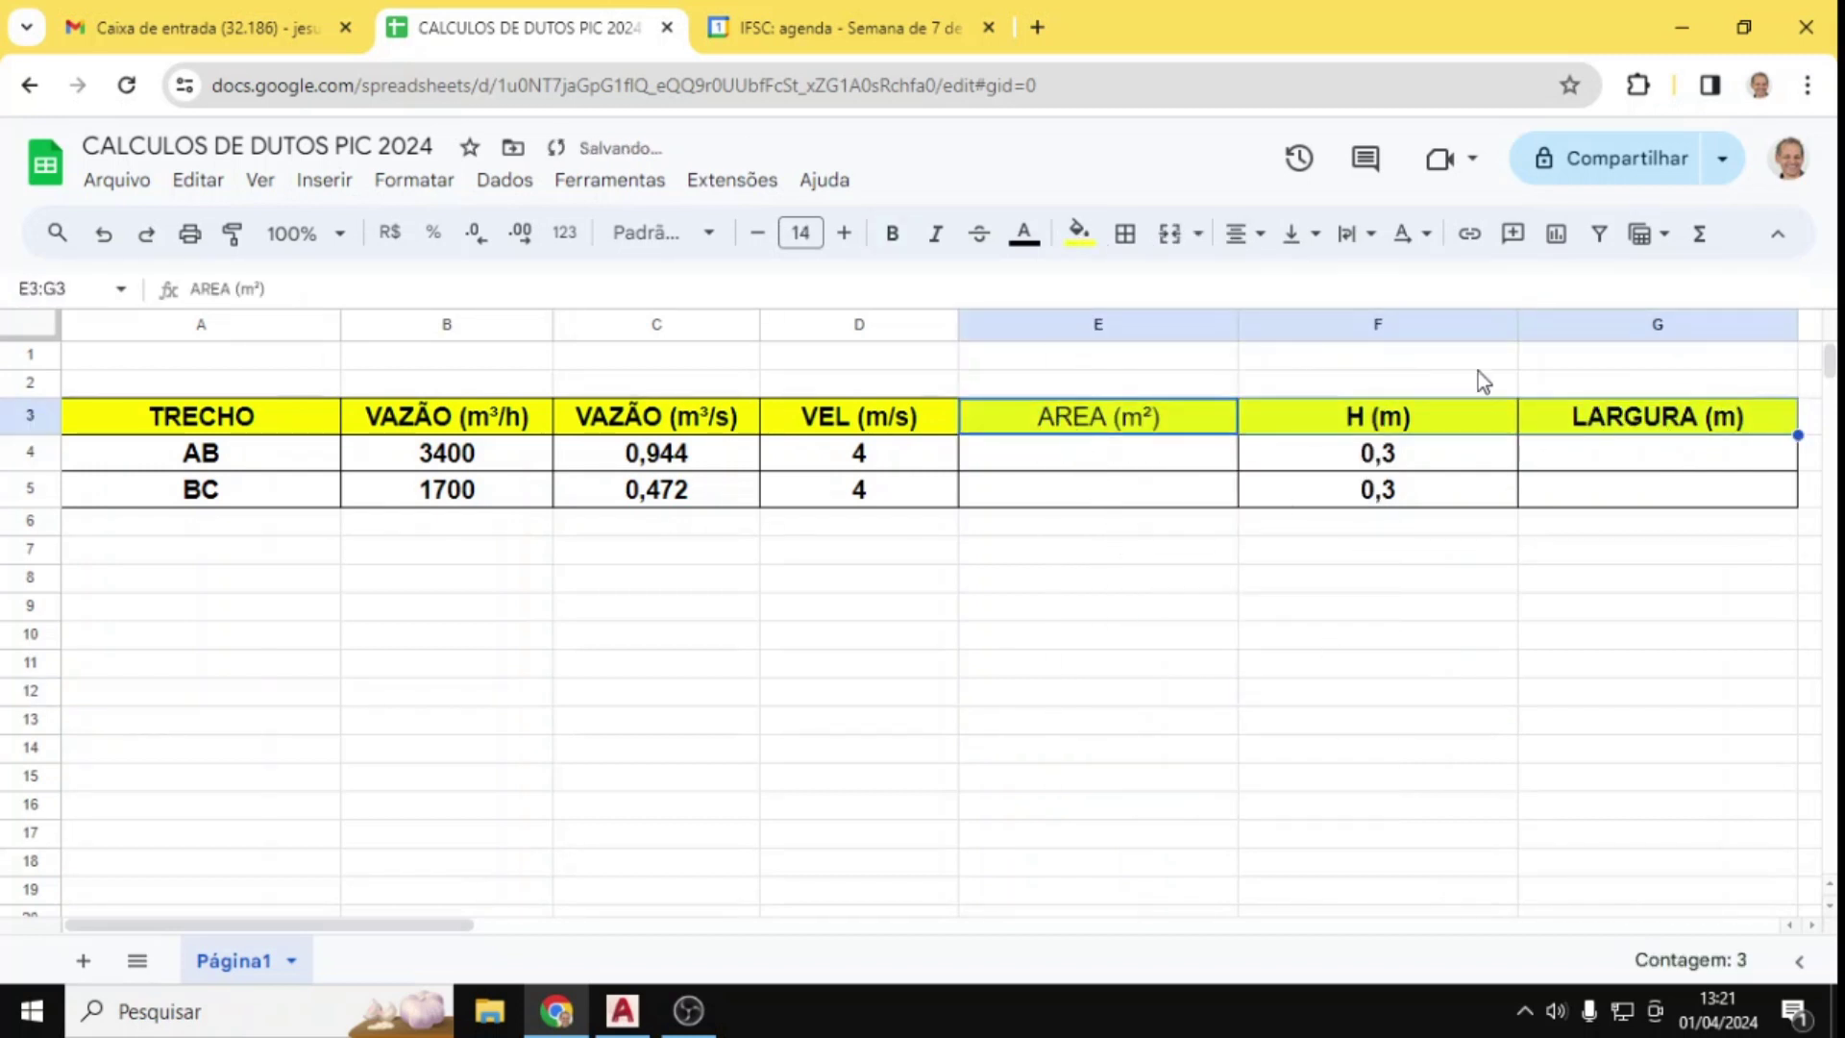
left_click(895, 237)
Step: Calculate the area of section AB in cell E4 with the formula =C4/D4
left_click(1112, 466)
type("=")
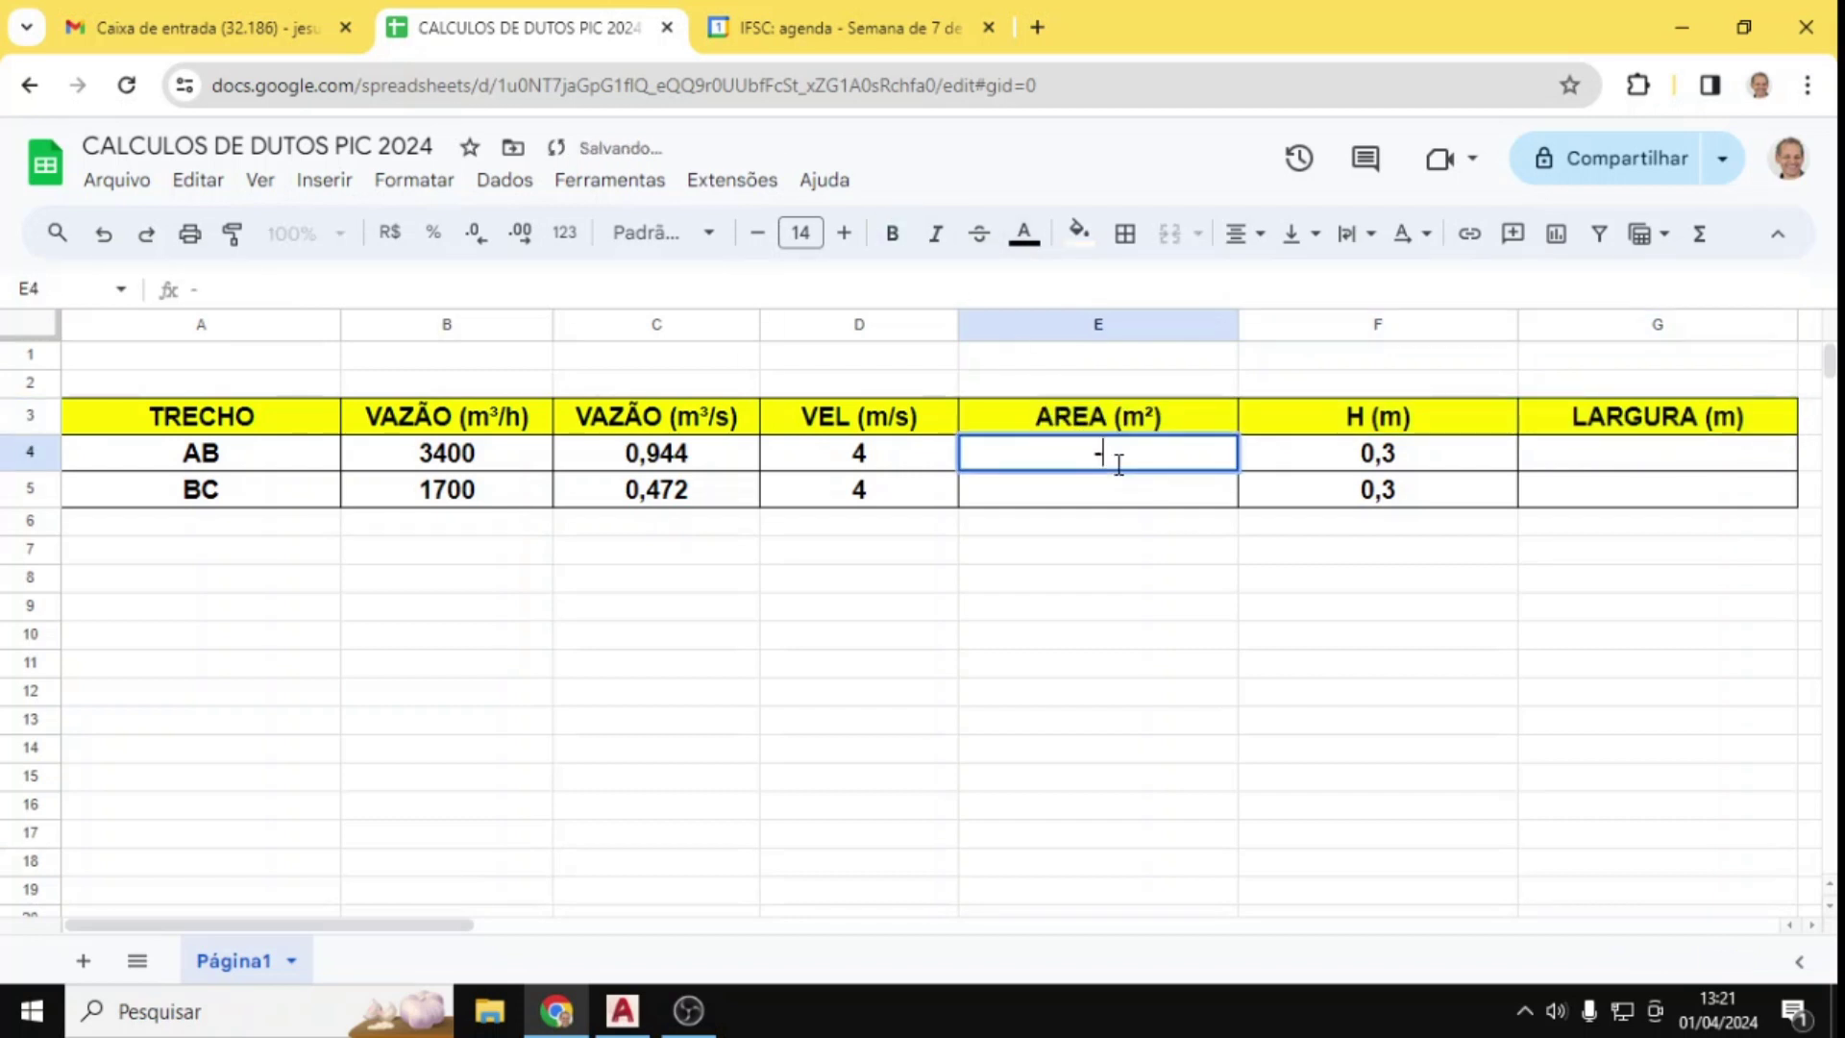
left_click(651, 456)
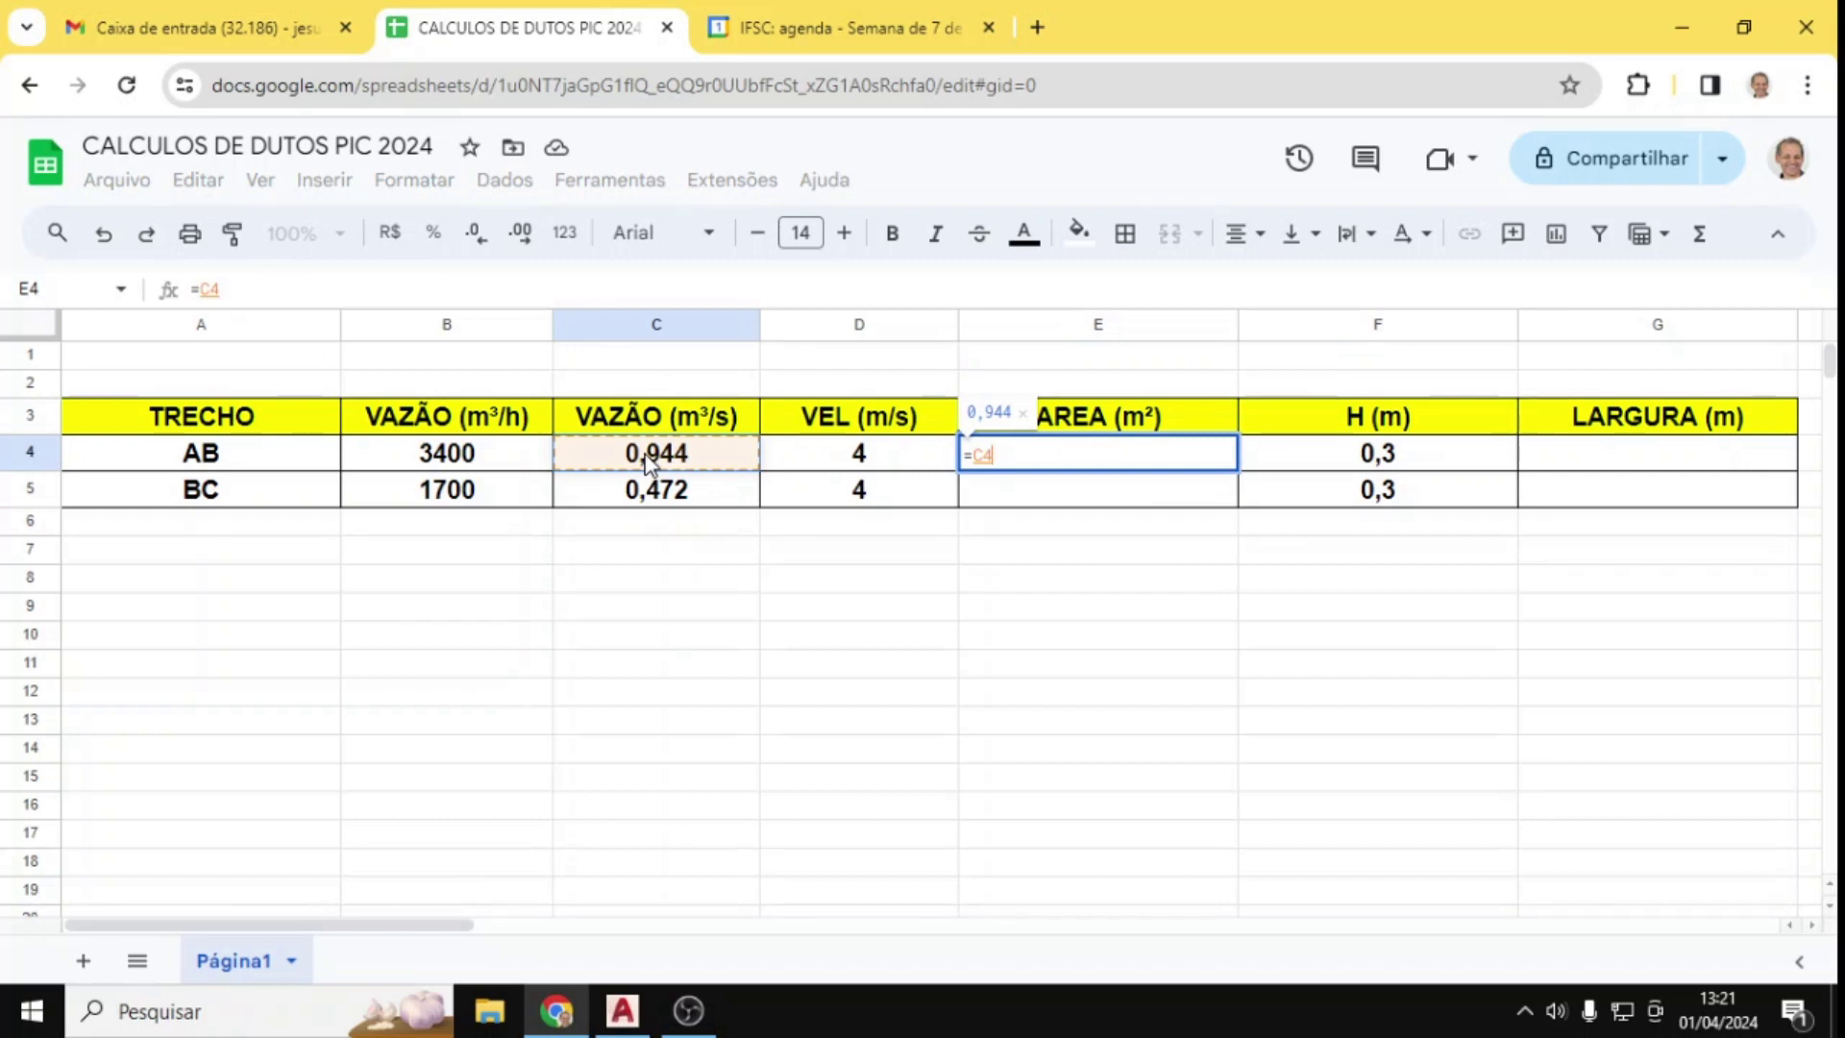
type("/")
left_click(791, 459)
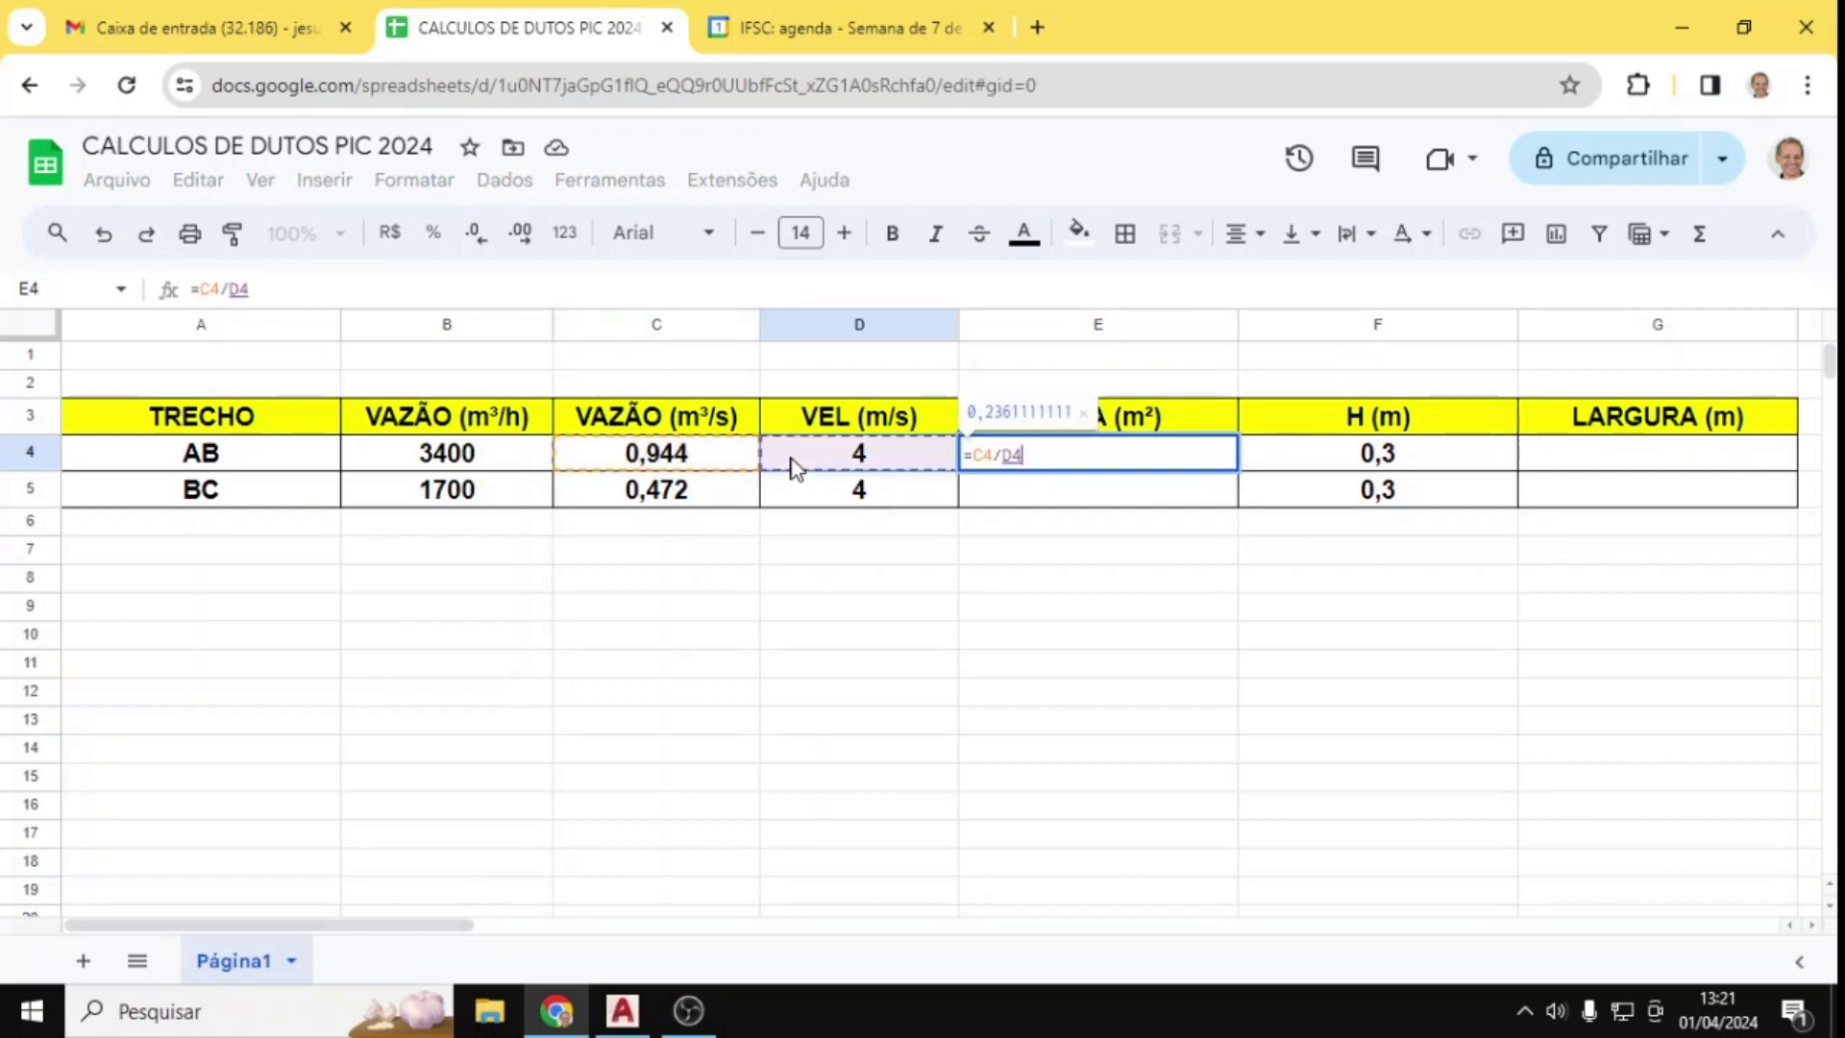
key("Return")
Step: Reduce the area in cell E4 to two decimal places
left_click(1109, 460)
left_click(485, 239)
left_click(487, 238)
left_click(487, 238)
left_click(489, 239)
left_click(489, 239)
left_click(490, 240)
left_click(490, 239)
left_click(490, 239)
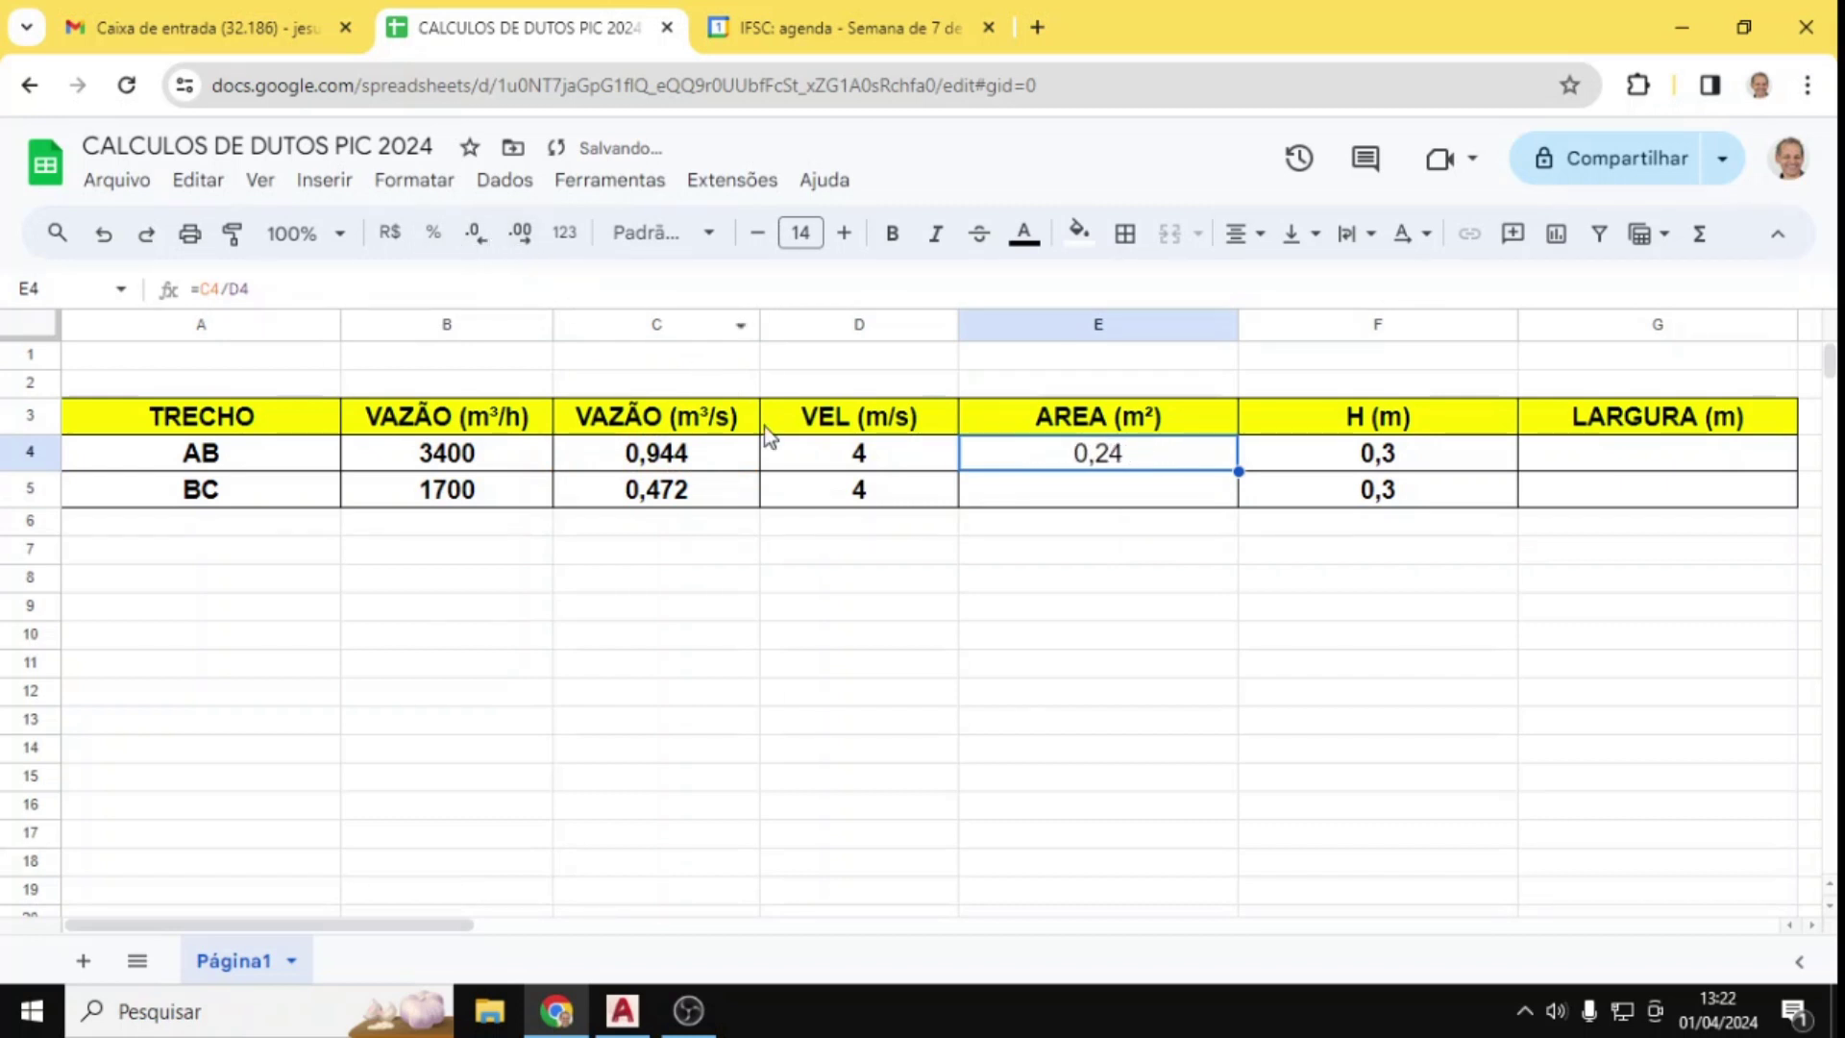
left_click(1107, 576)
Step: Copy the area formula from E4 down to section BC in E5, clearing the surplus copy in E6
left_click(1088, 461)
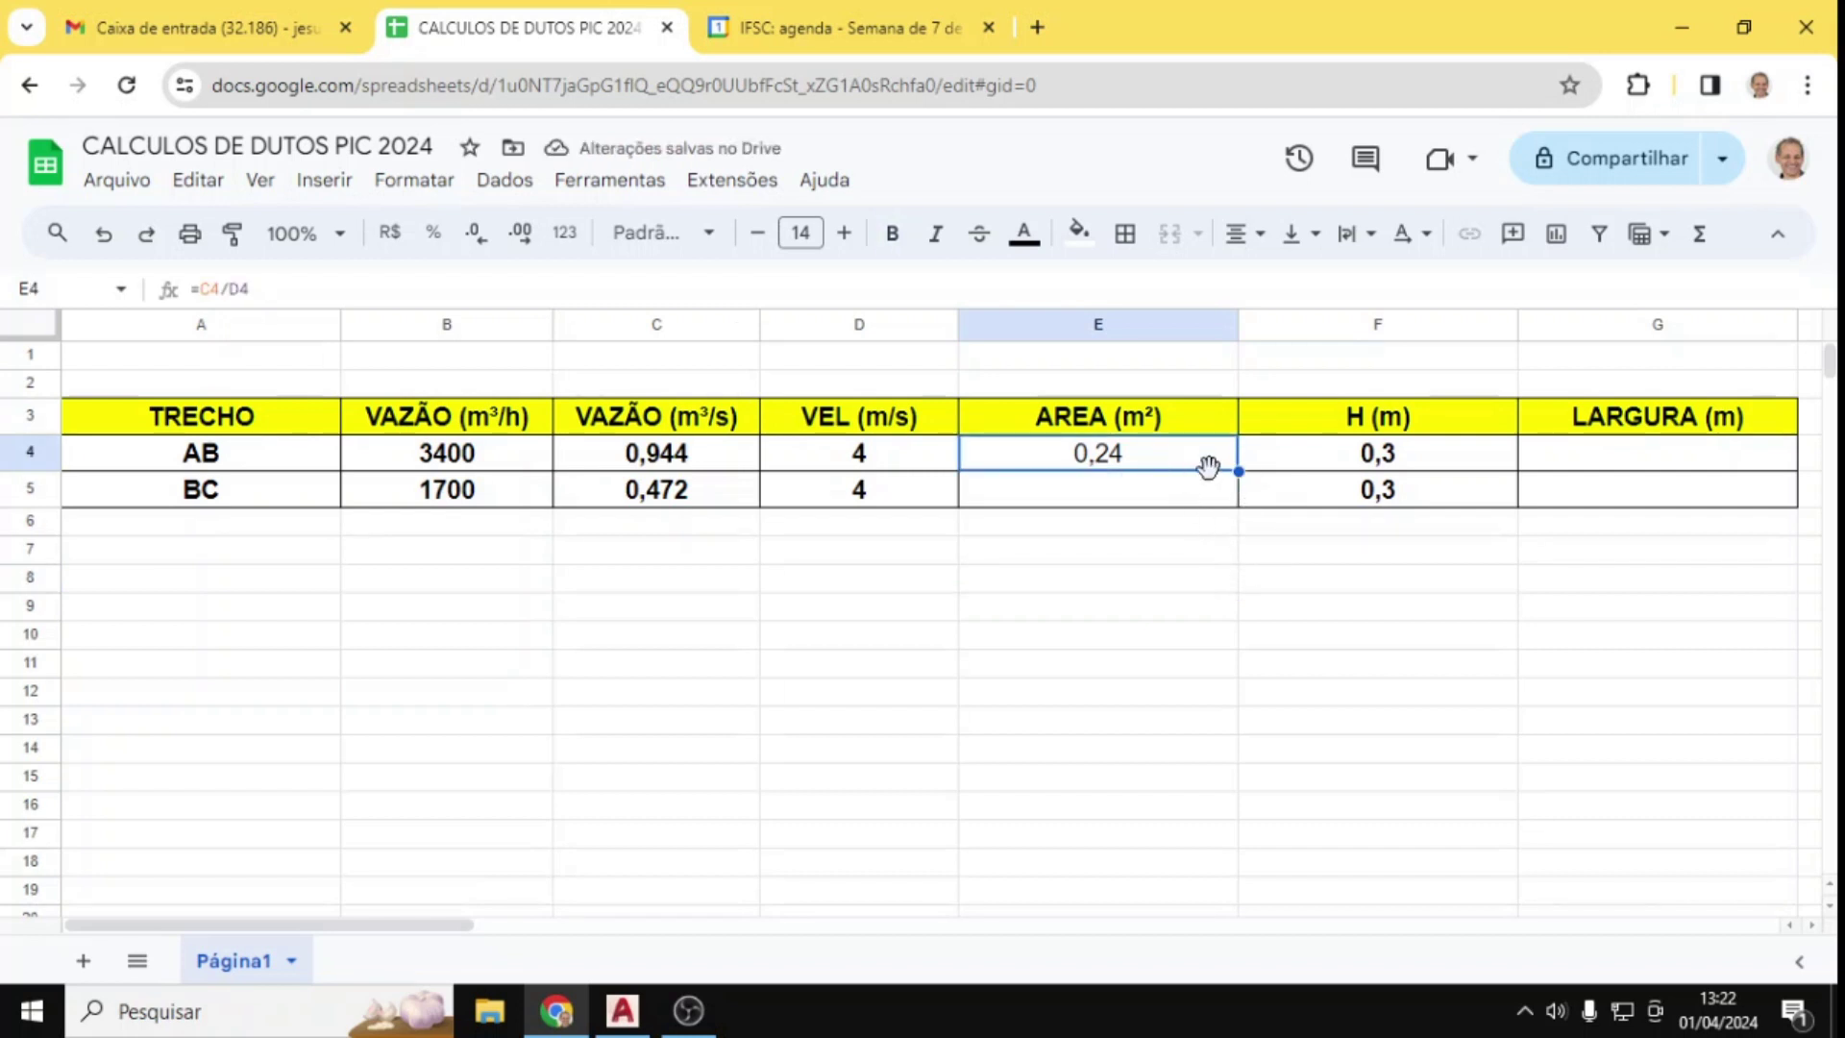
left_click(1115, 480)
left_click(1129, 459)
left_click_drag(1238, 472, 1236, 519)
left_click(1146, 546)
key("Delete")
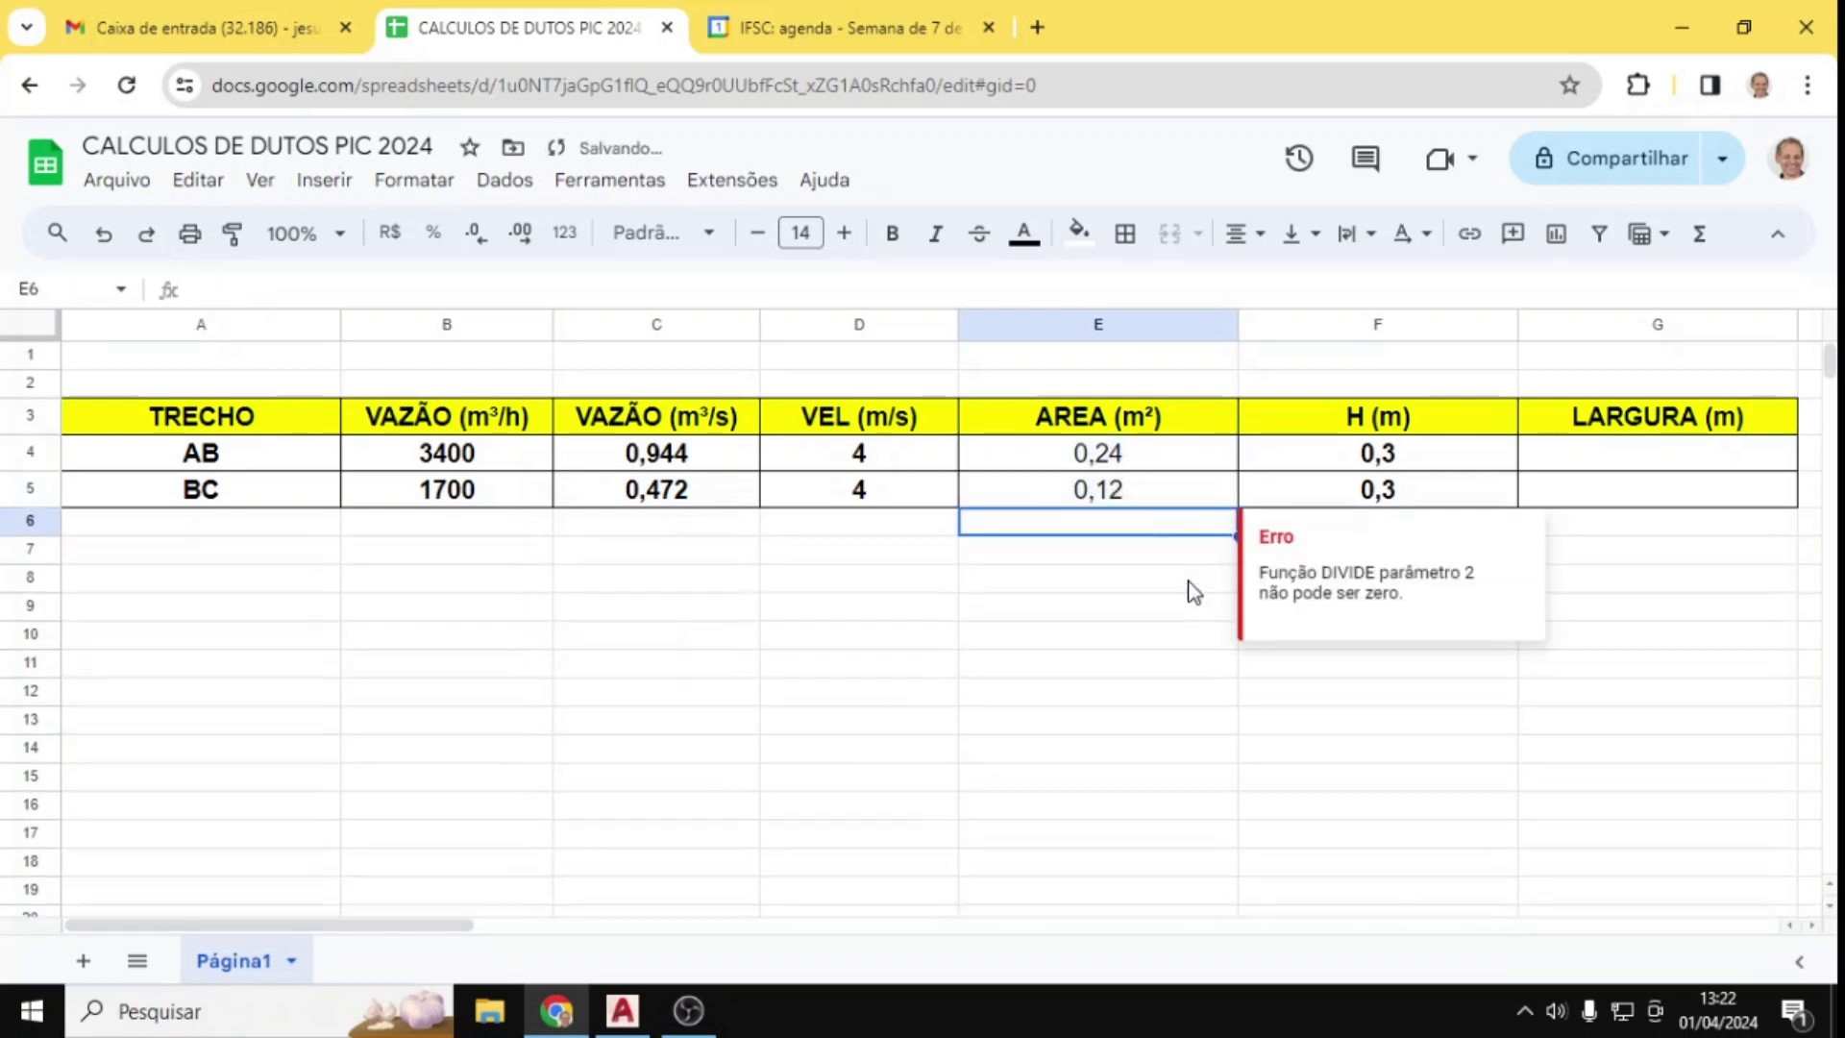
Step: Narrow columns F and G so that LARGURA (m) fits closely in its column
left_click(1191, 638)
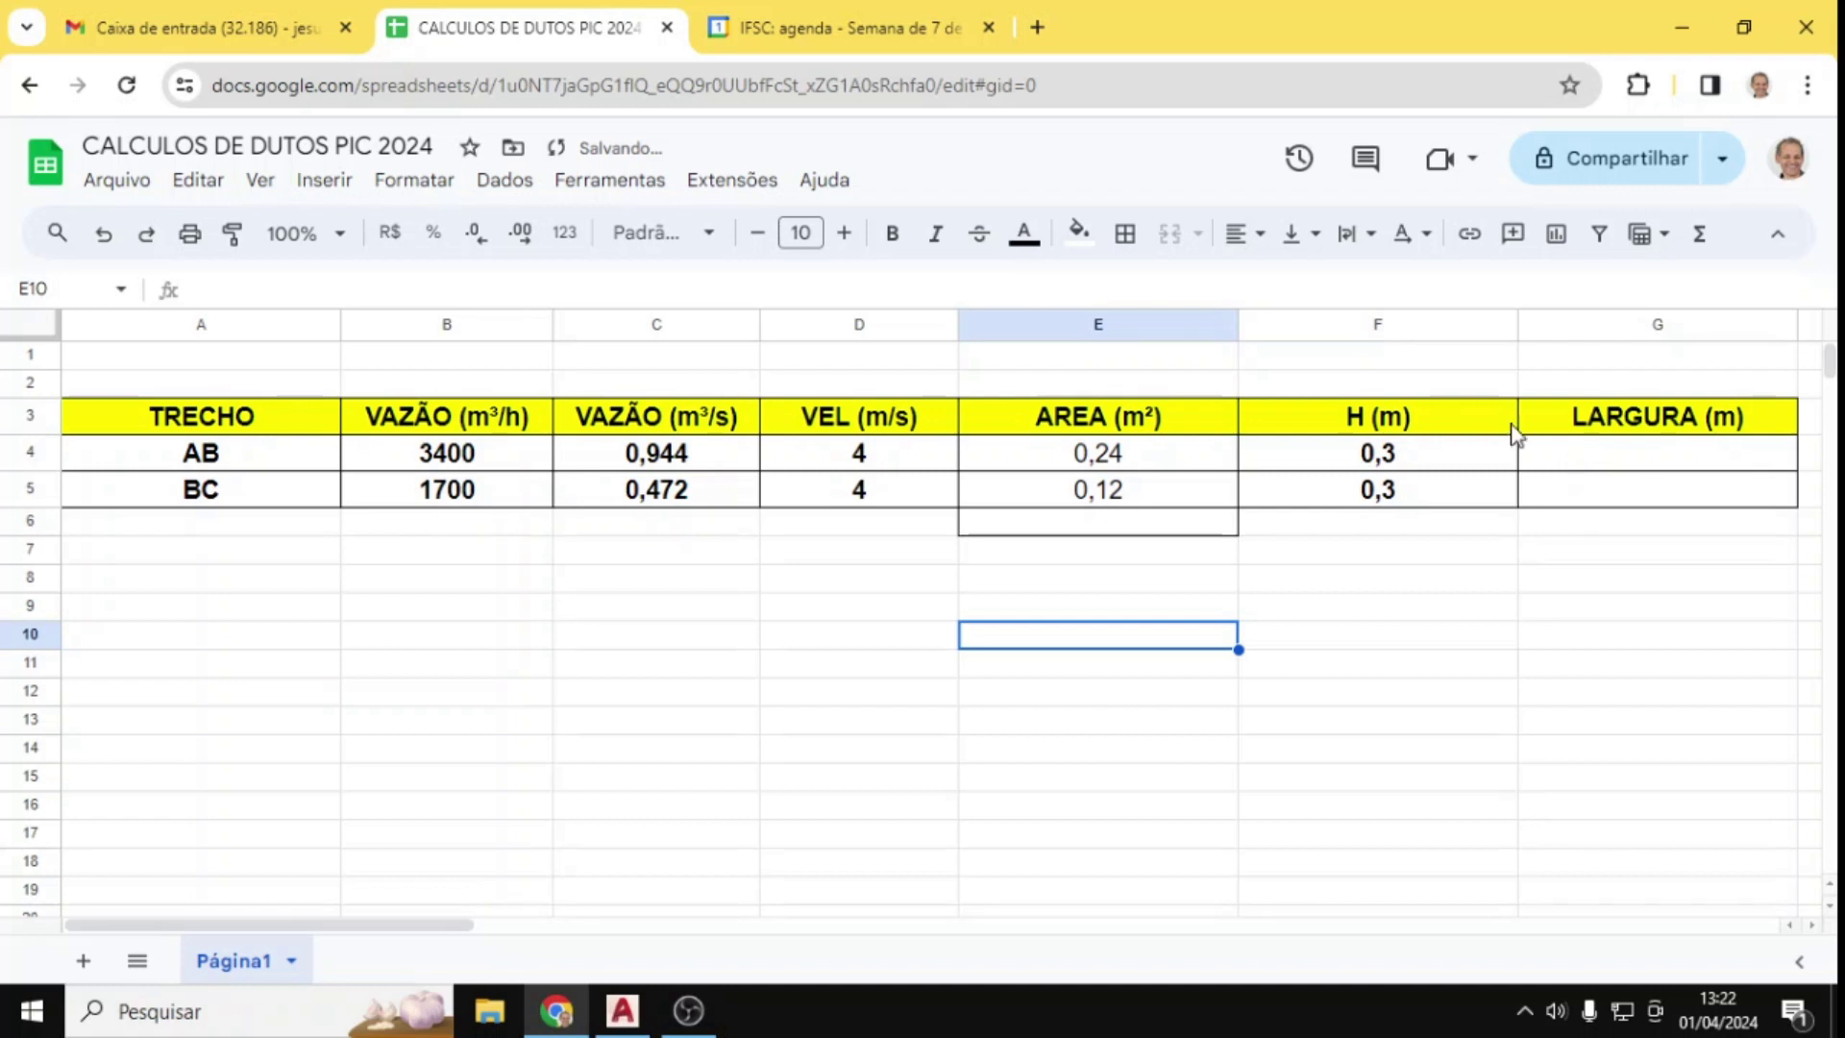
left_click_drag(1516, 324, 1475, 324)
left_click_drag(1752, 324, 1662, 351)
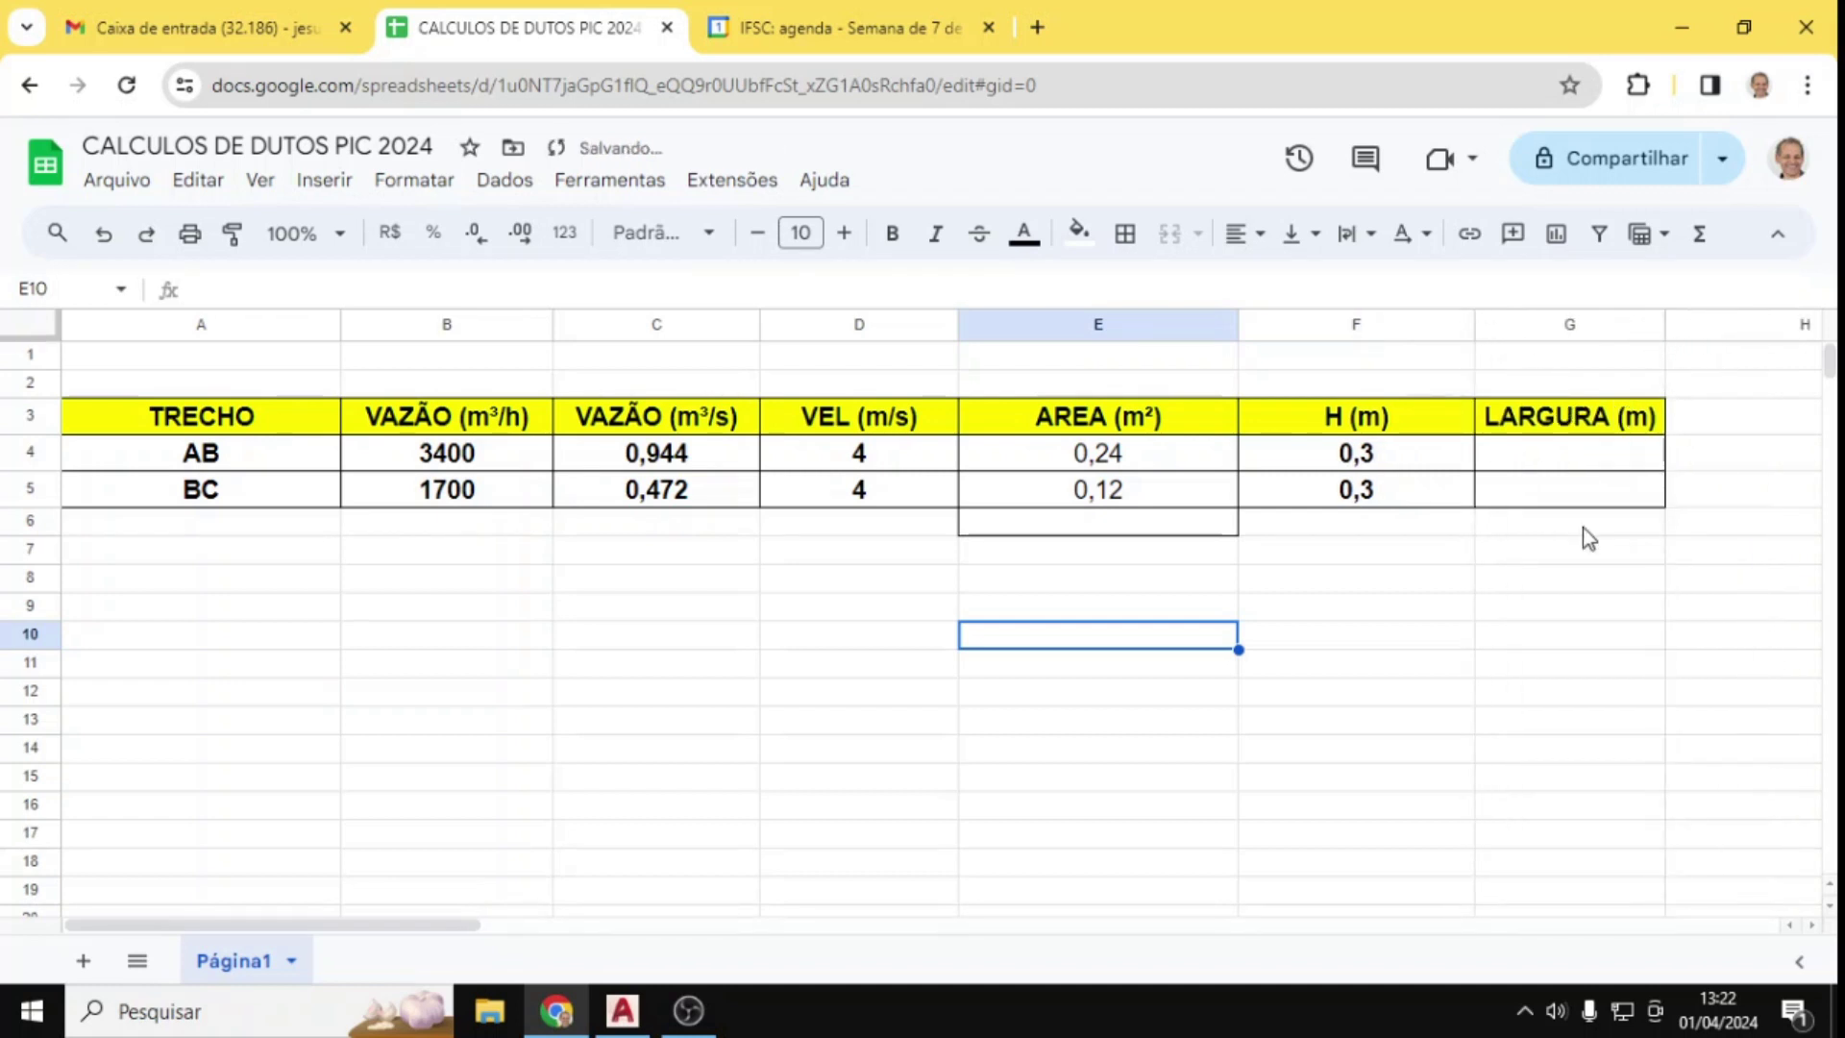
Step: Calculate the width of section AB in cell G4 with the formula =E4/F4
left_click(1518, 459)
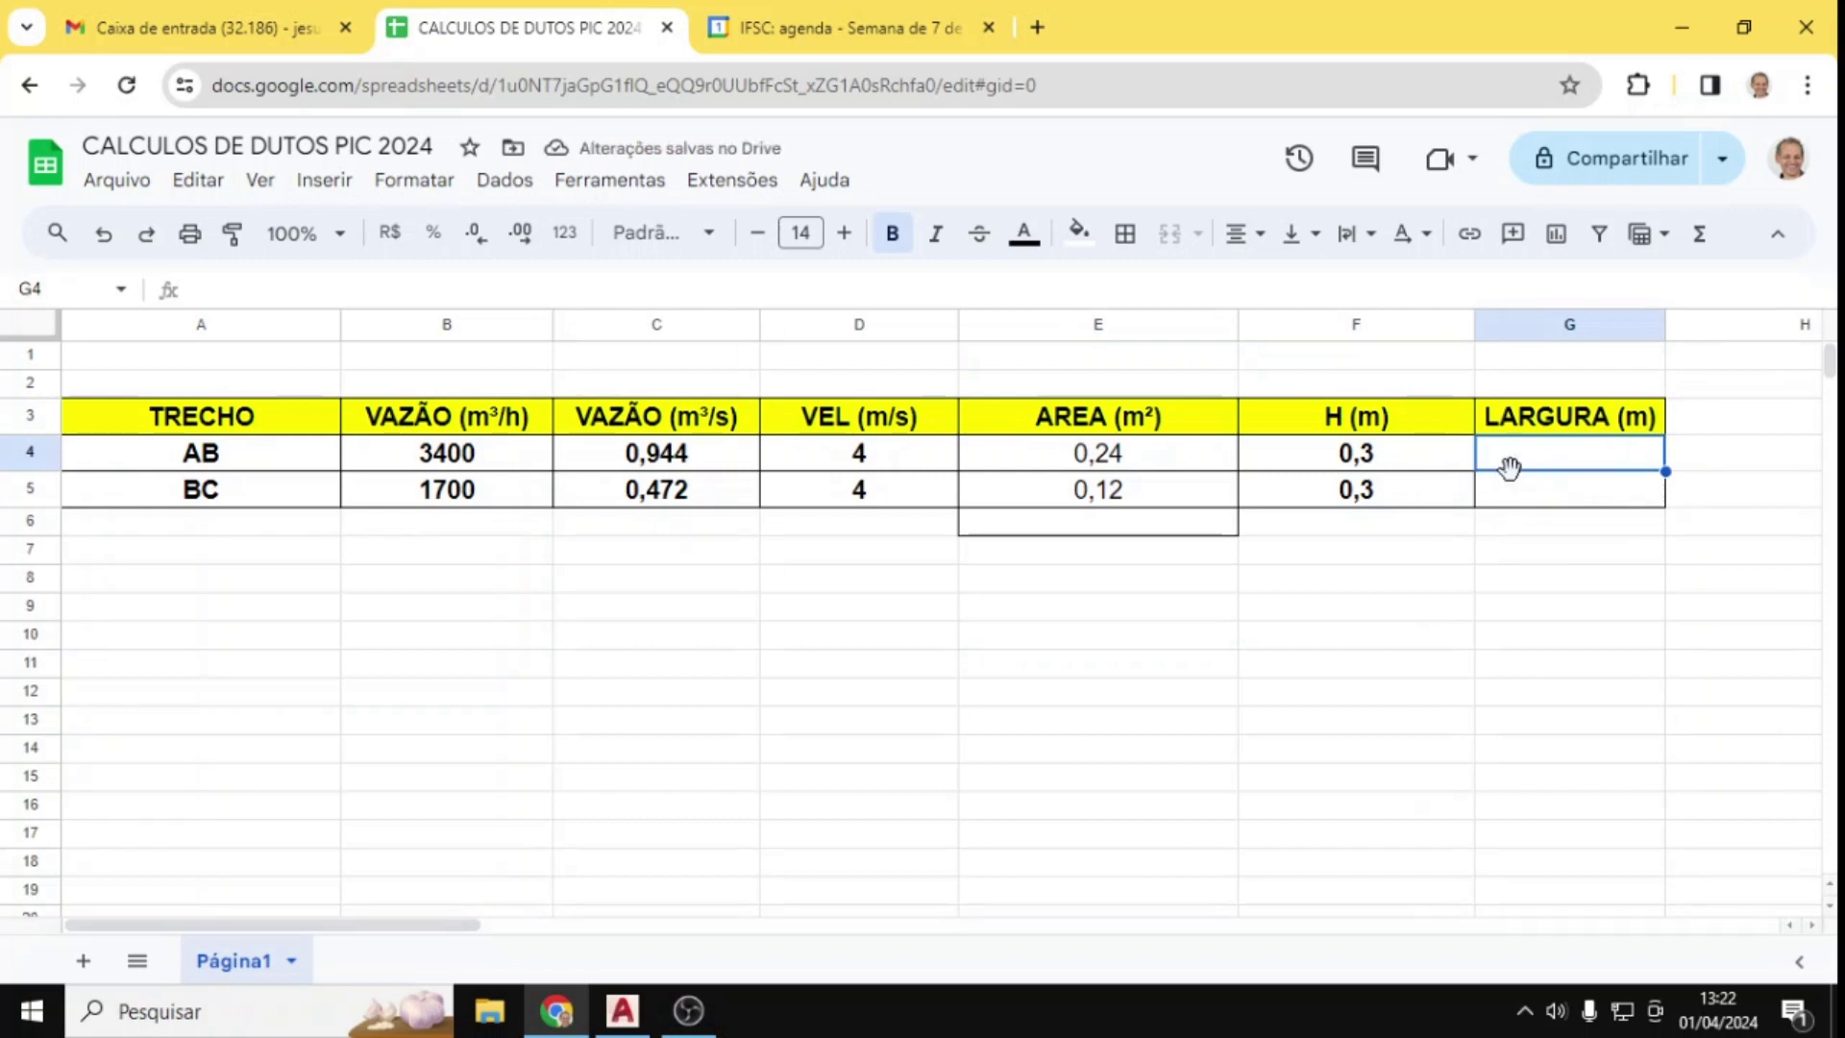
type("=")
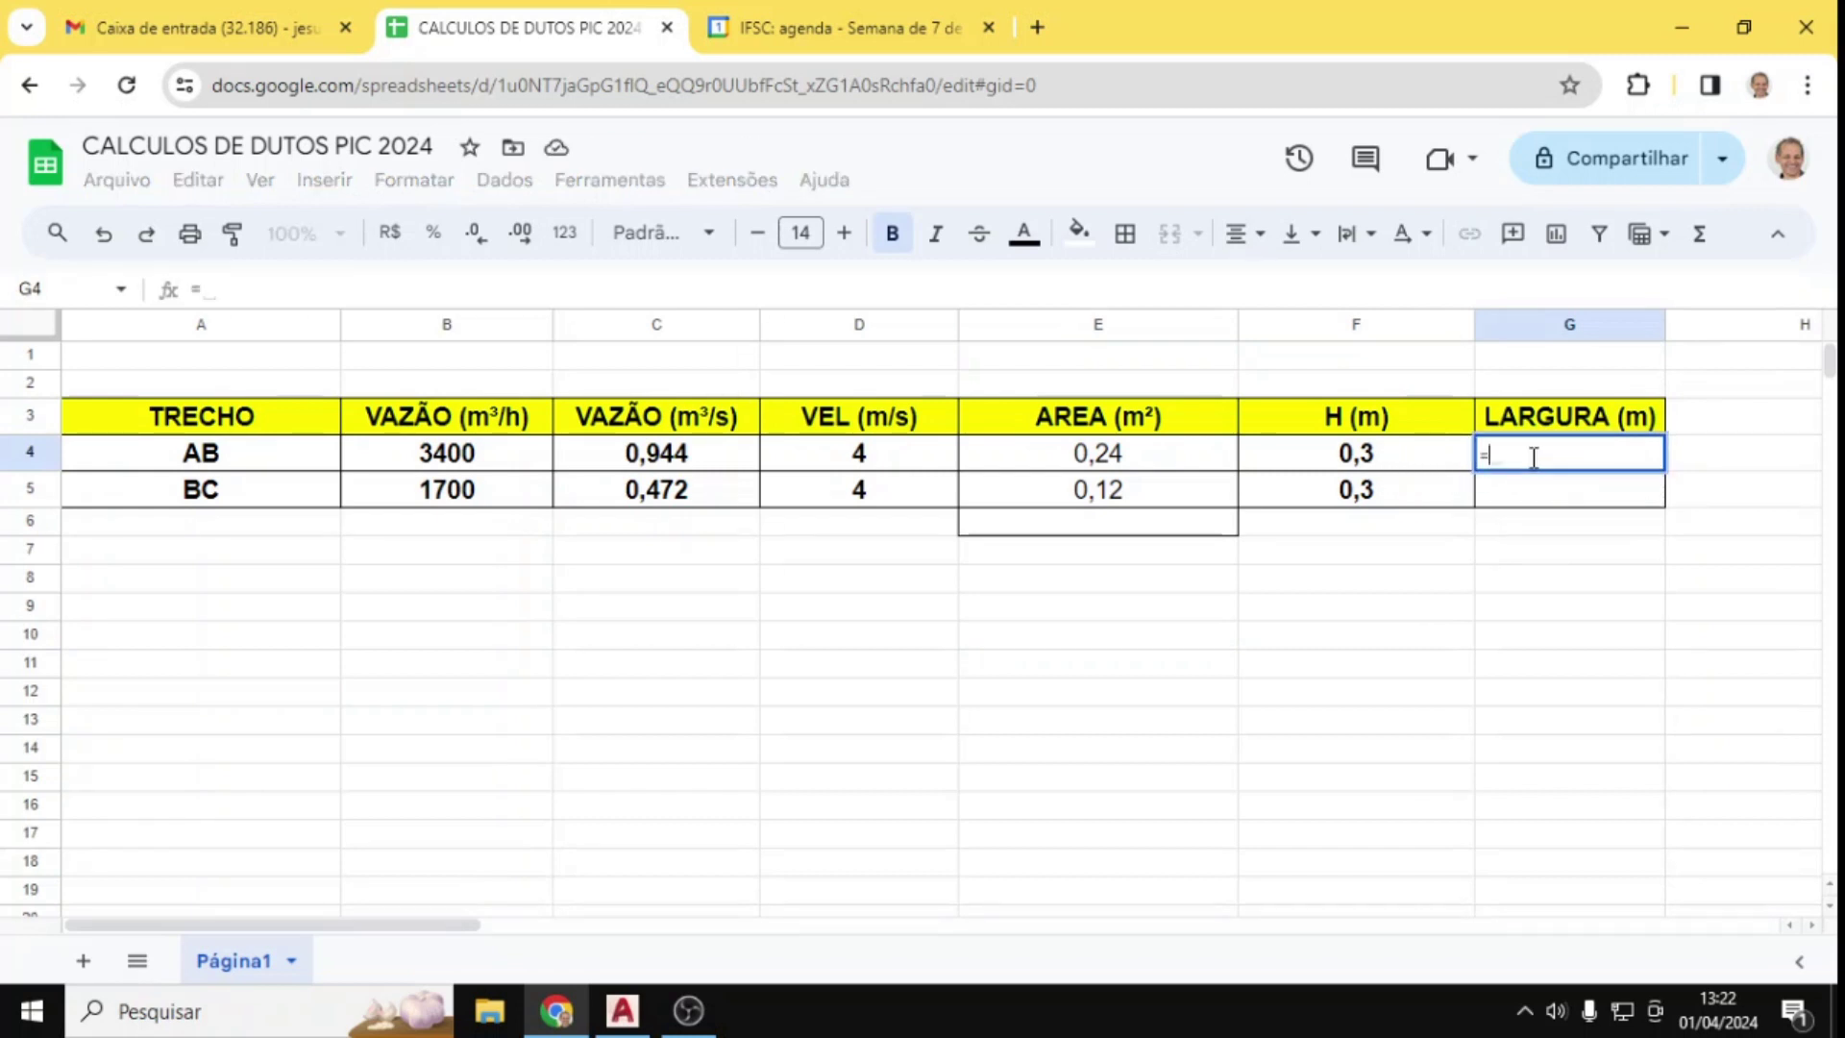
left_click(1194, 461)
type("/")
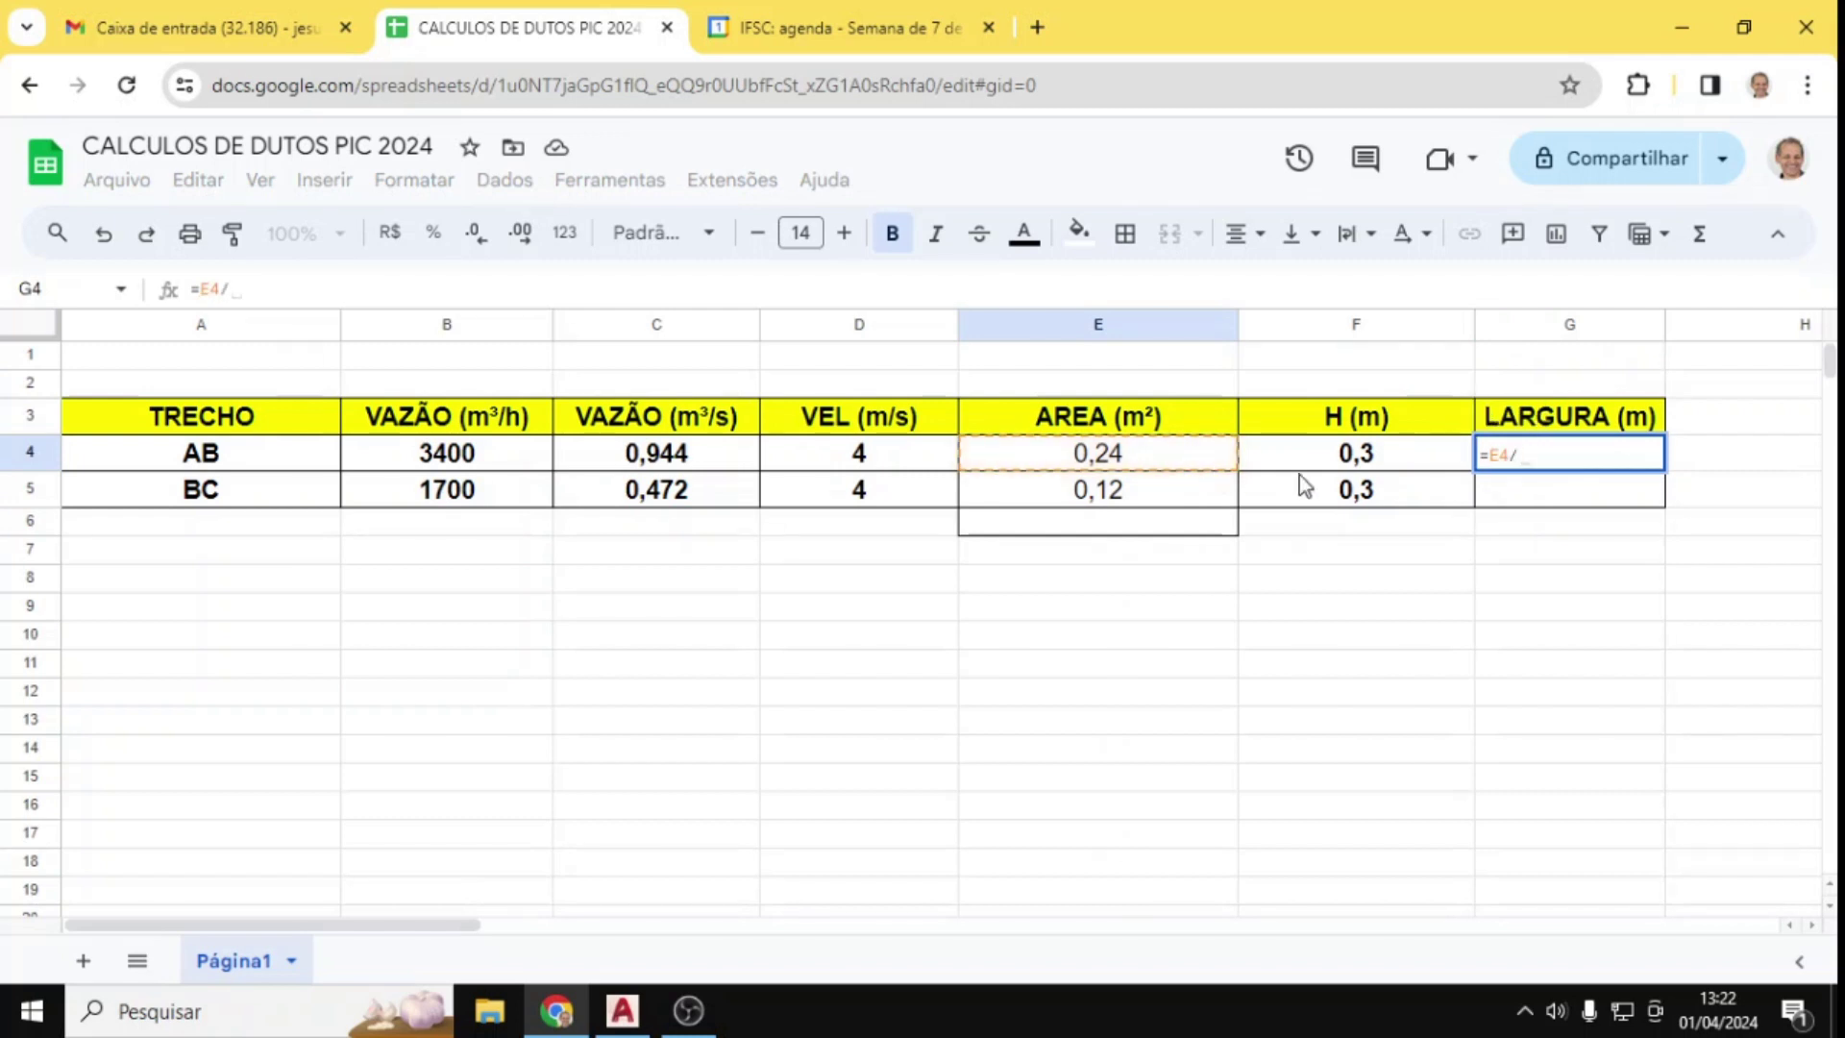
left_click(1372, 456)
key("Return")
Step: Reduce the width in cell G4 to one decimal place
left_click(1582, 464)
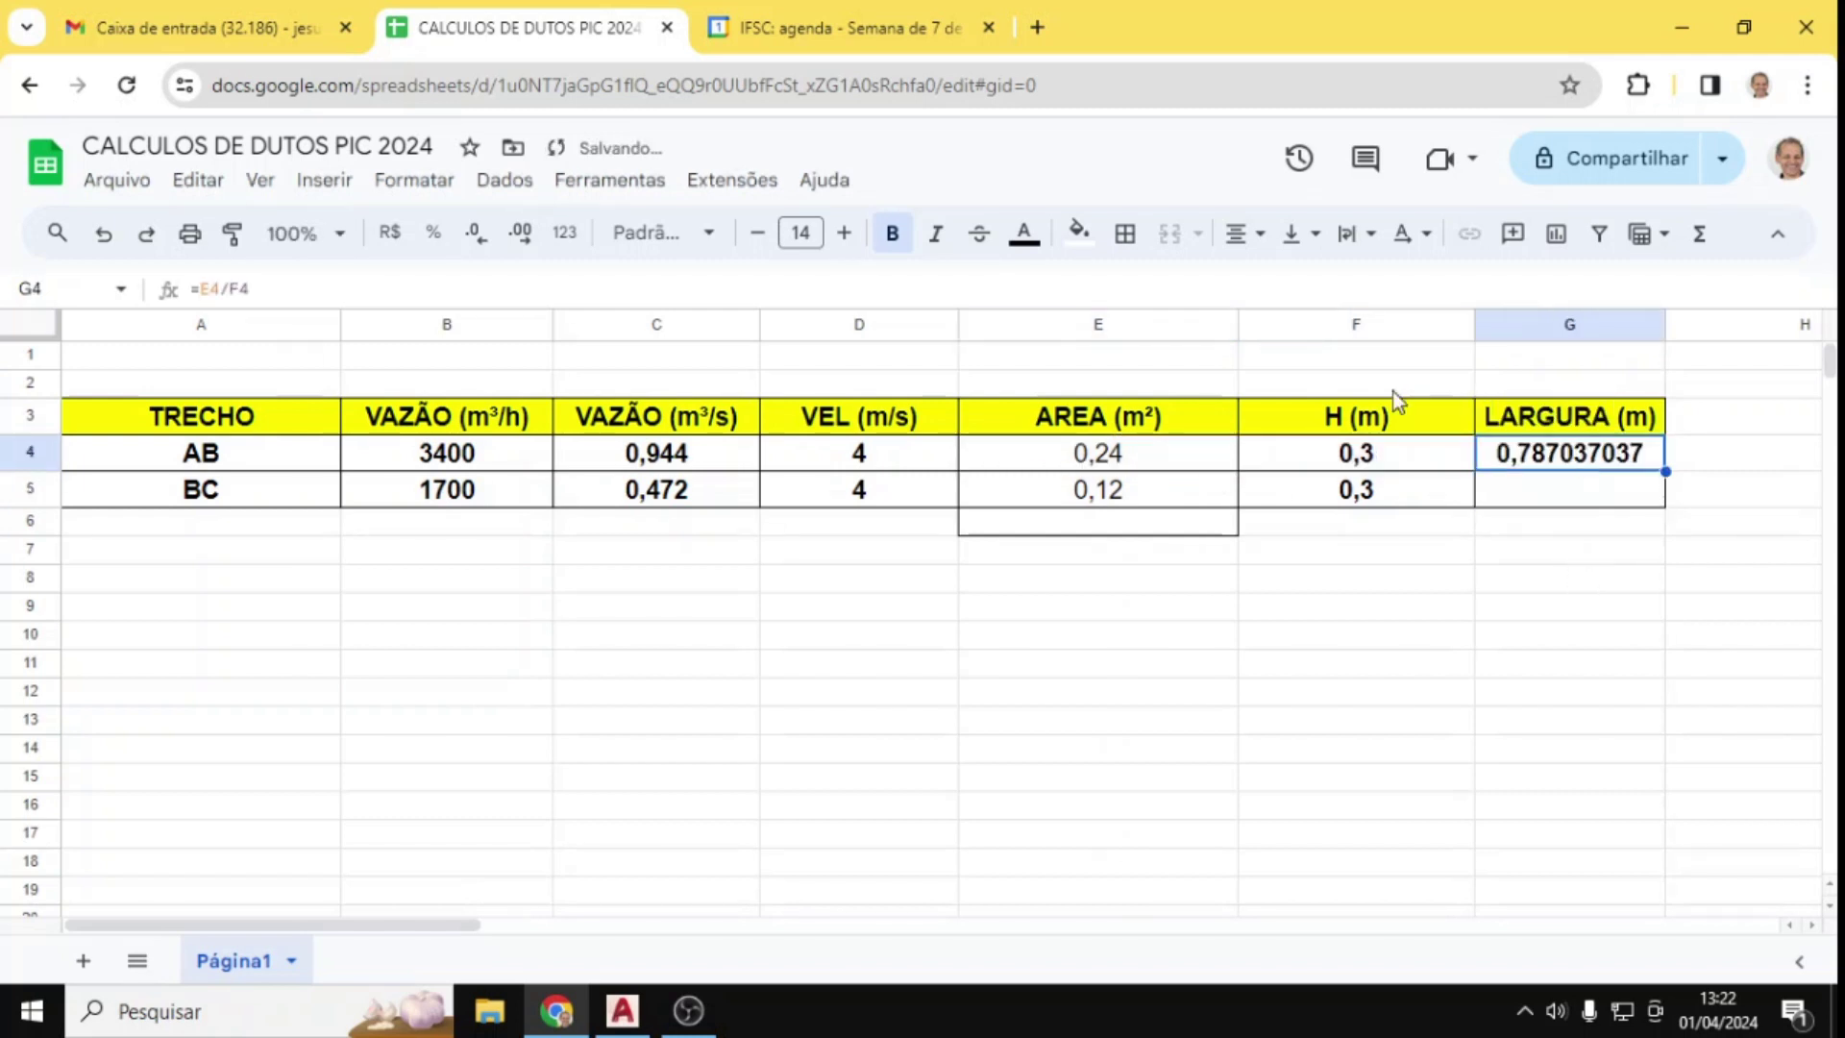
left_click(488, 241)
left_click(488, 240)
left_click(488, 240)
left_click(488, 241)
left_click(488, 240)
left_click(488, 241)
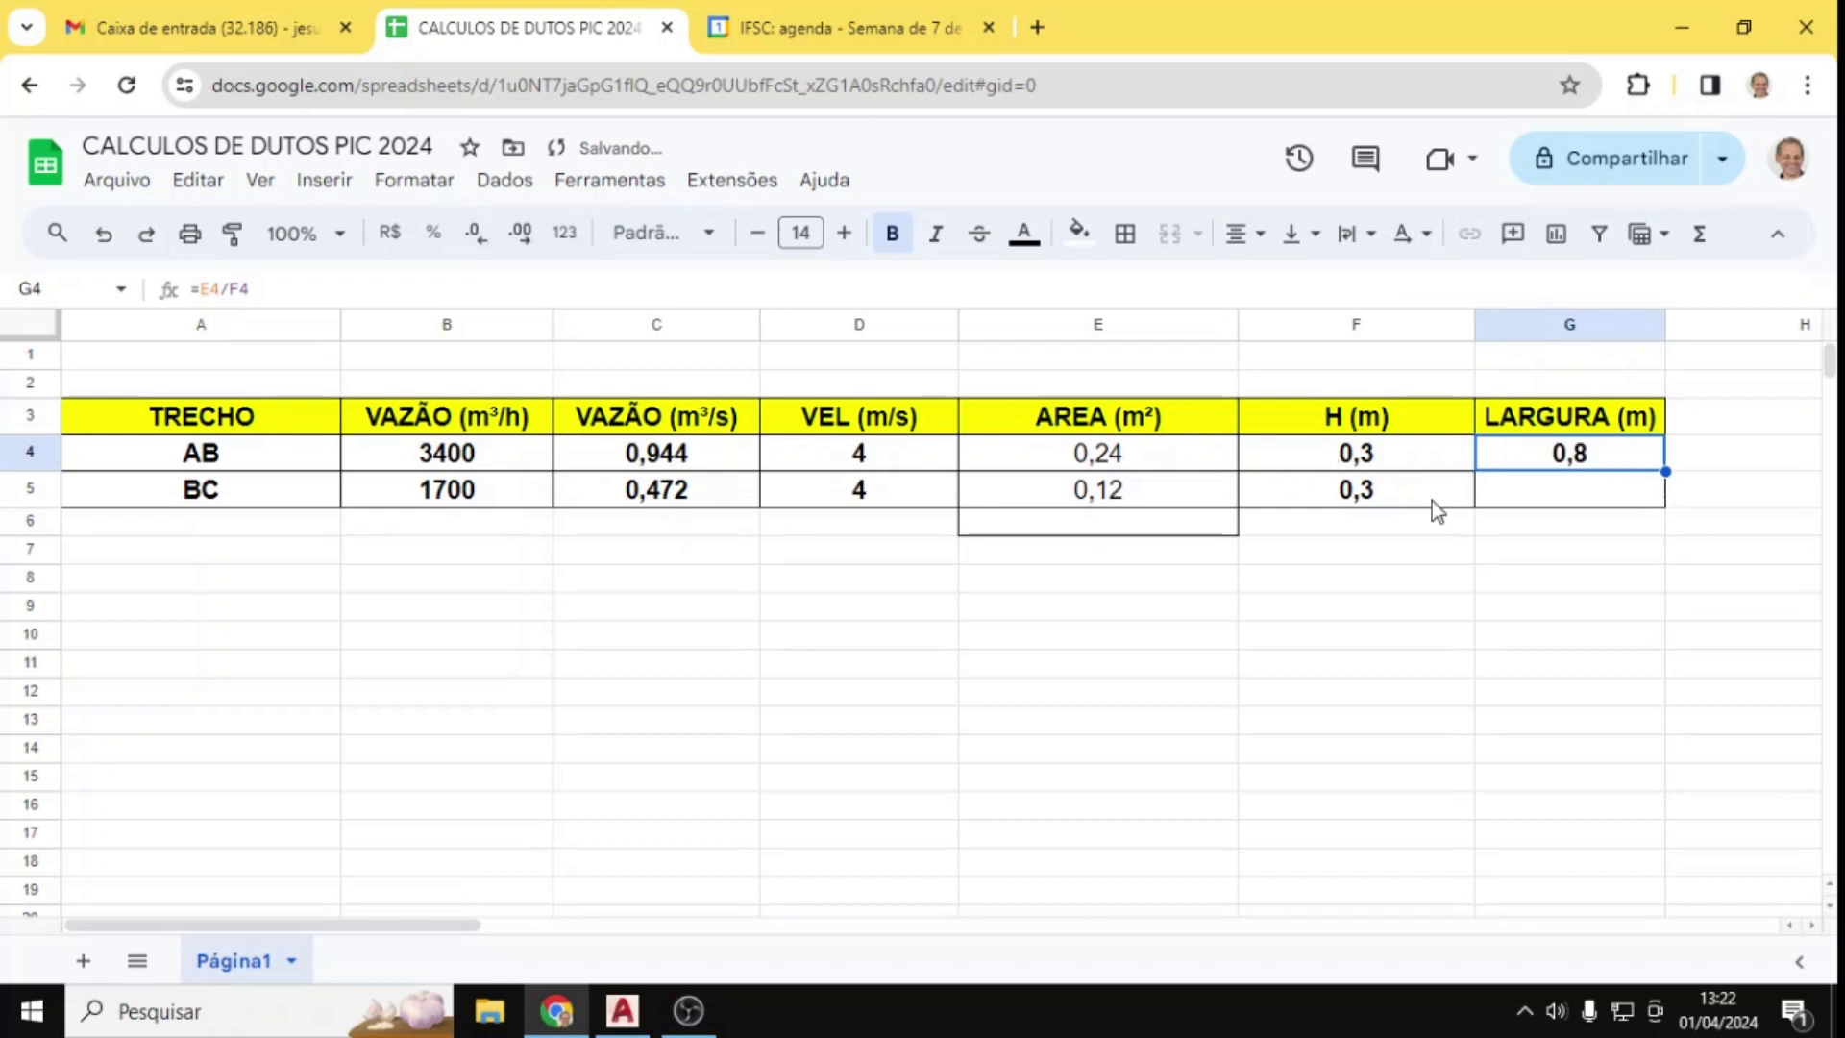
Step: Calculate the width of section BC in cell G5 with the formula =E5/F5
left_click(1505, 495)
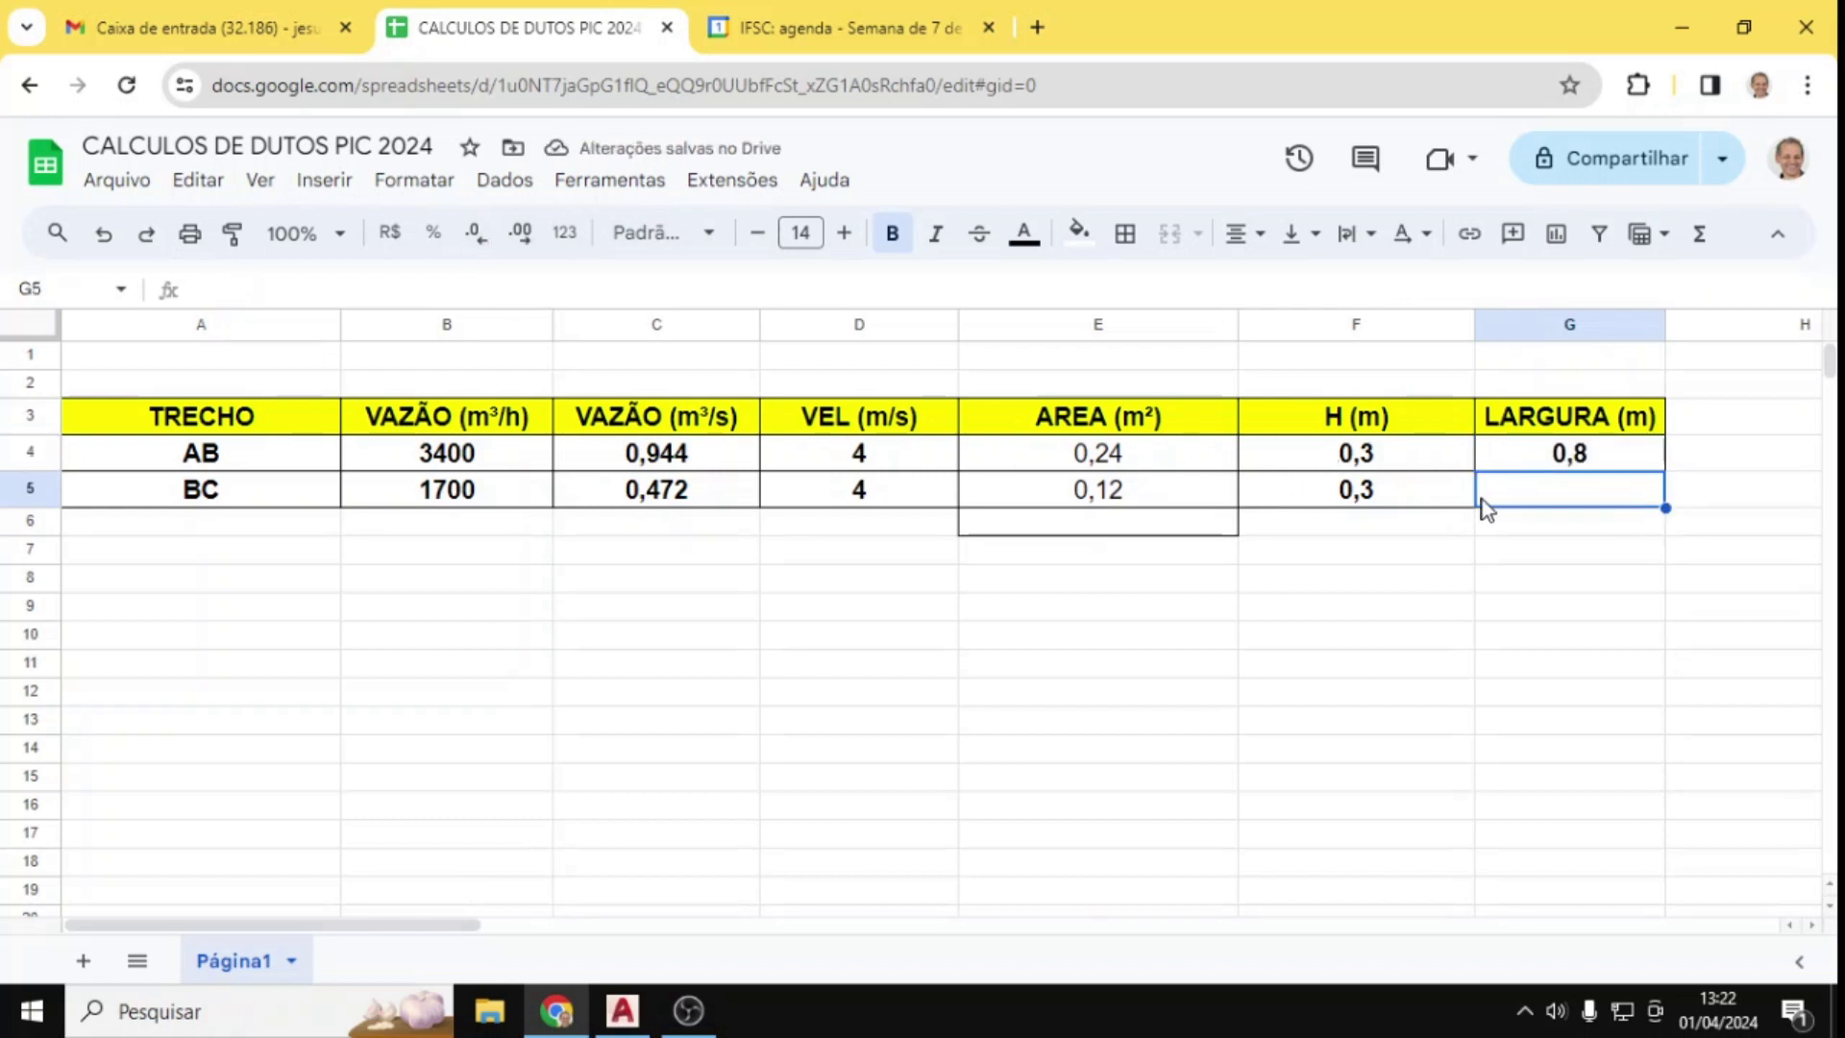
type("=")
left_click(1142, 499)
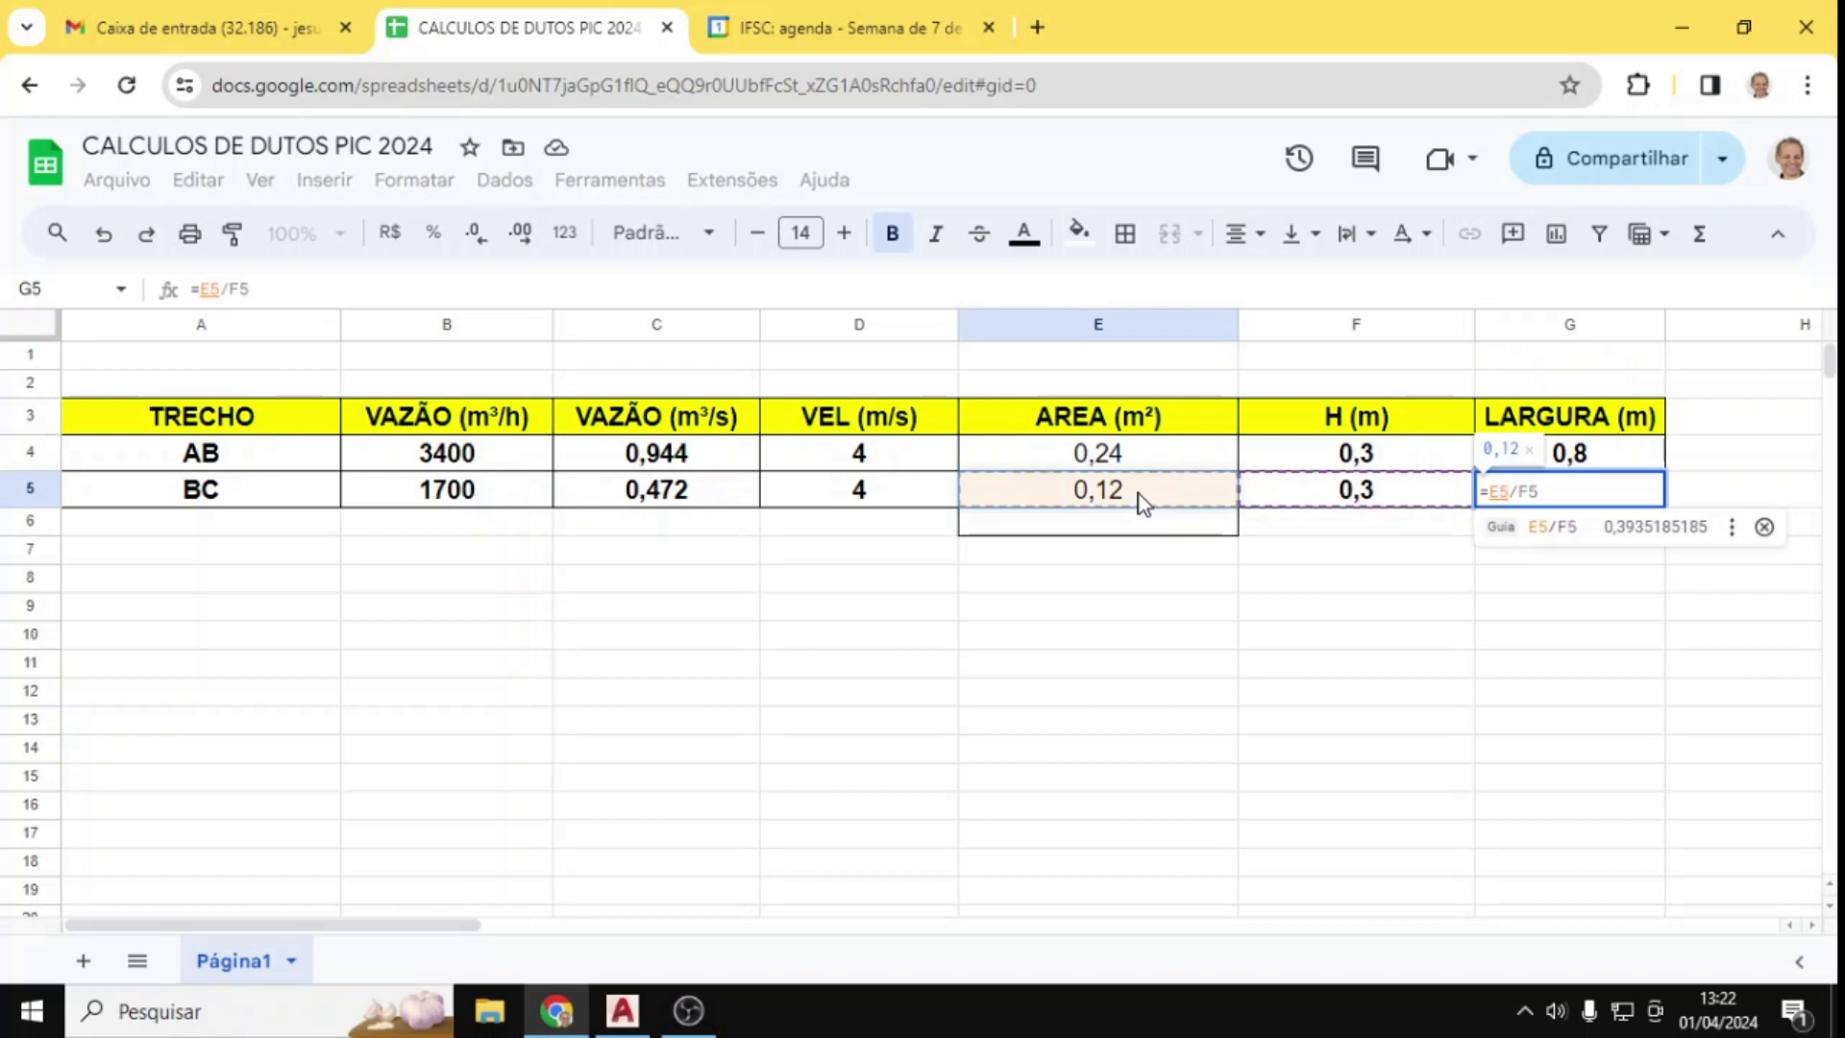
key("Return")
Step: Set the width in cell G5 to display one decimal place
left_click(1547, 507)
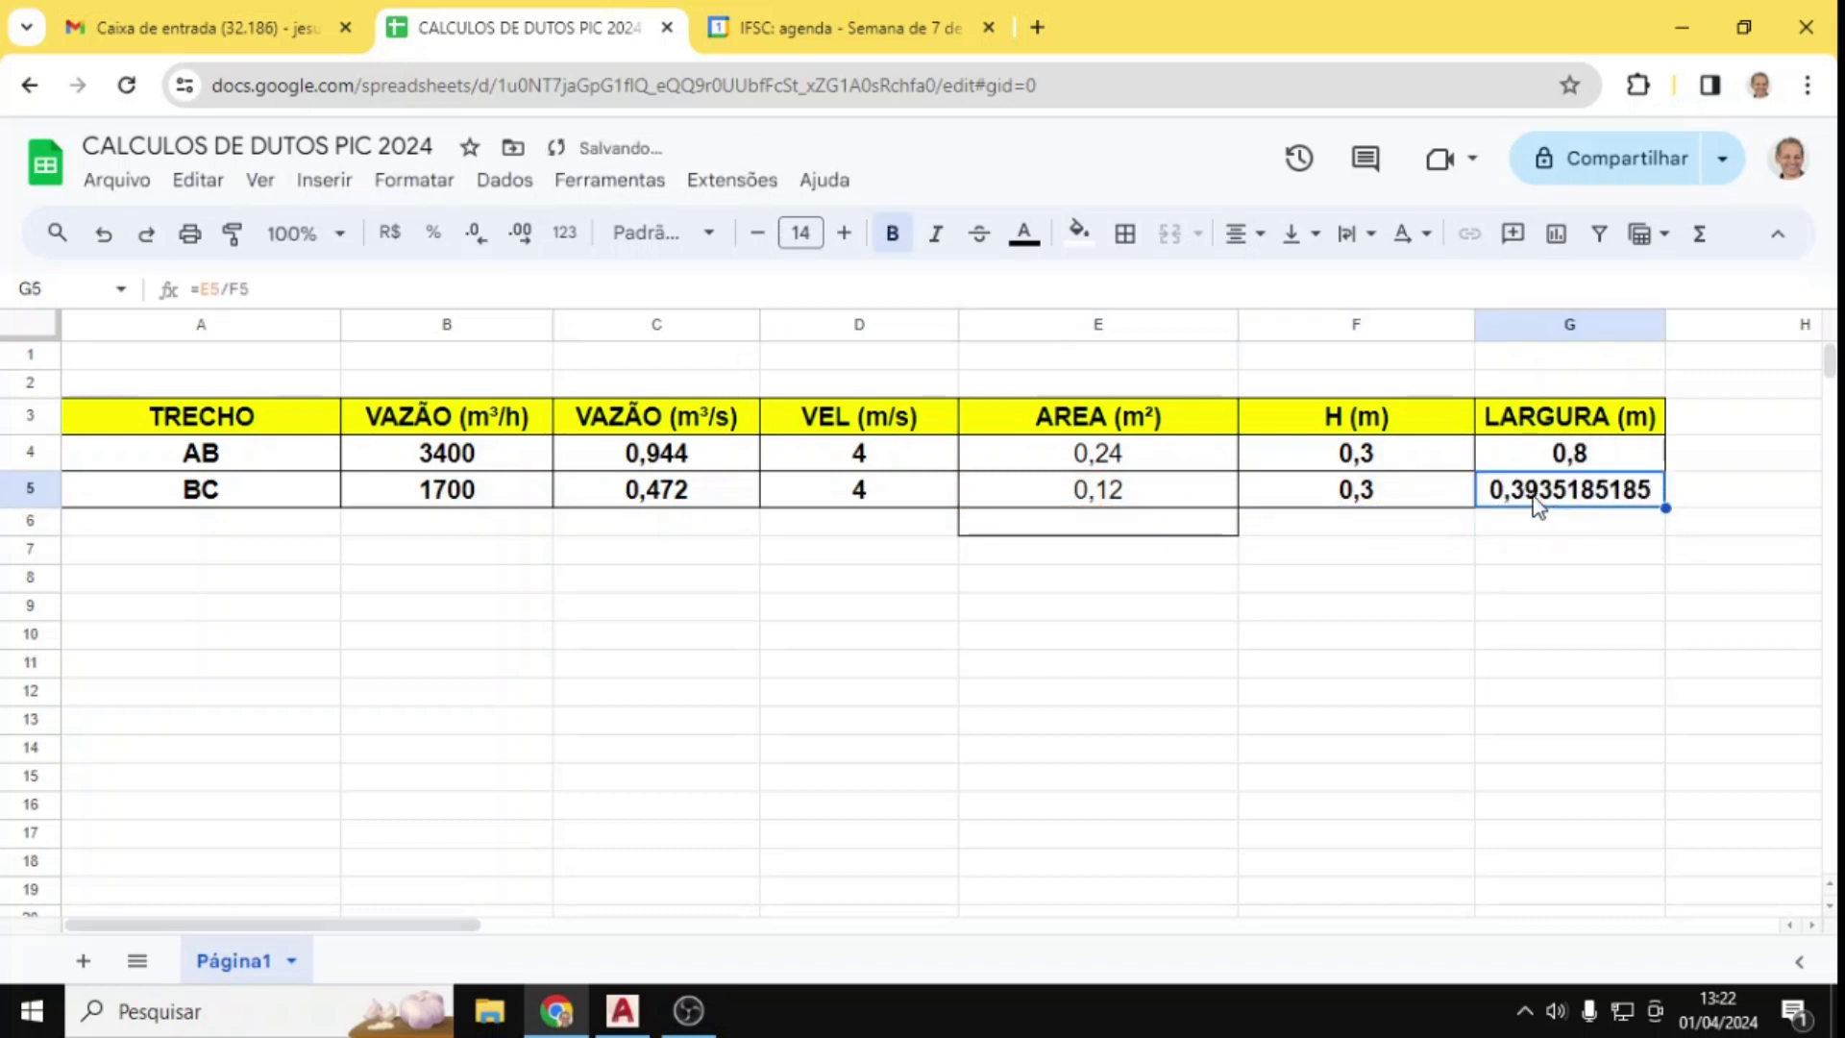
left_click(477, 238)
left_click(477, 239)
left_click(476, 239)
left_click(476, 238)
left_click(477, 238)
left_click(477, 239)
left_click(476, 238)
left_click(477, 238)
left_click(477, 238)
left_click(476, 239)
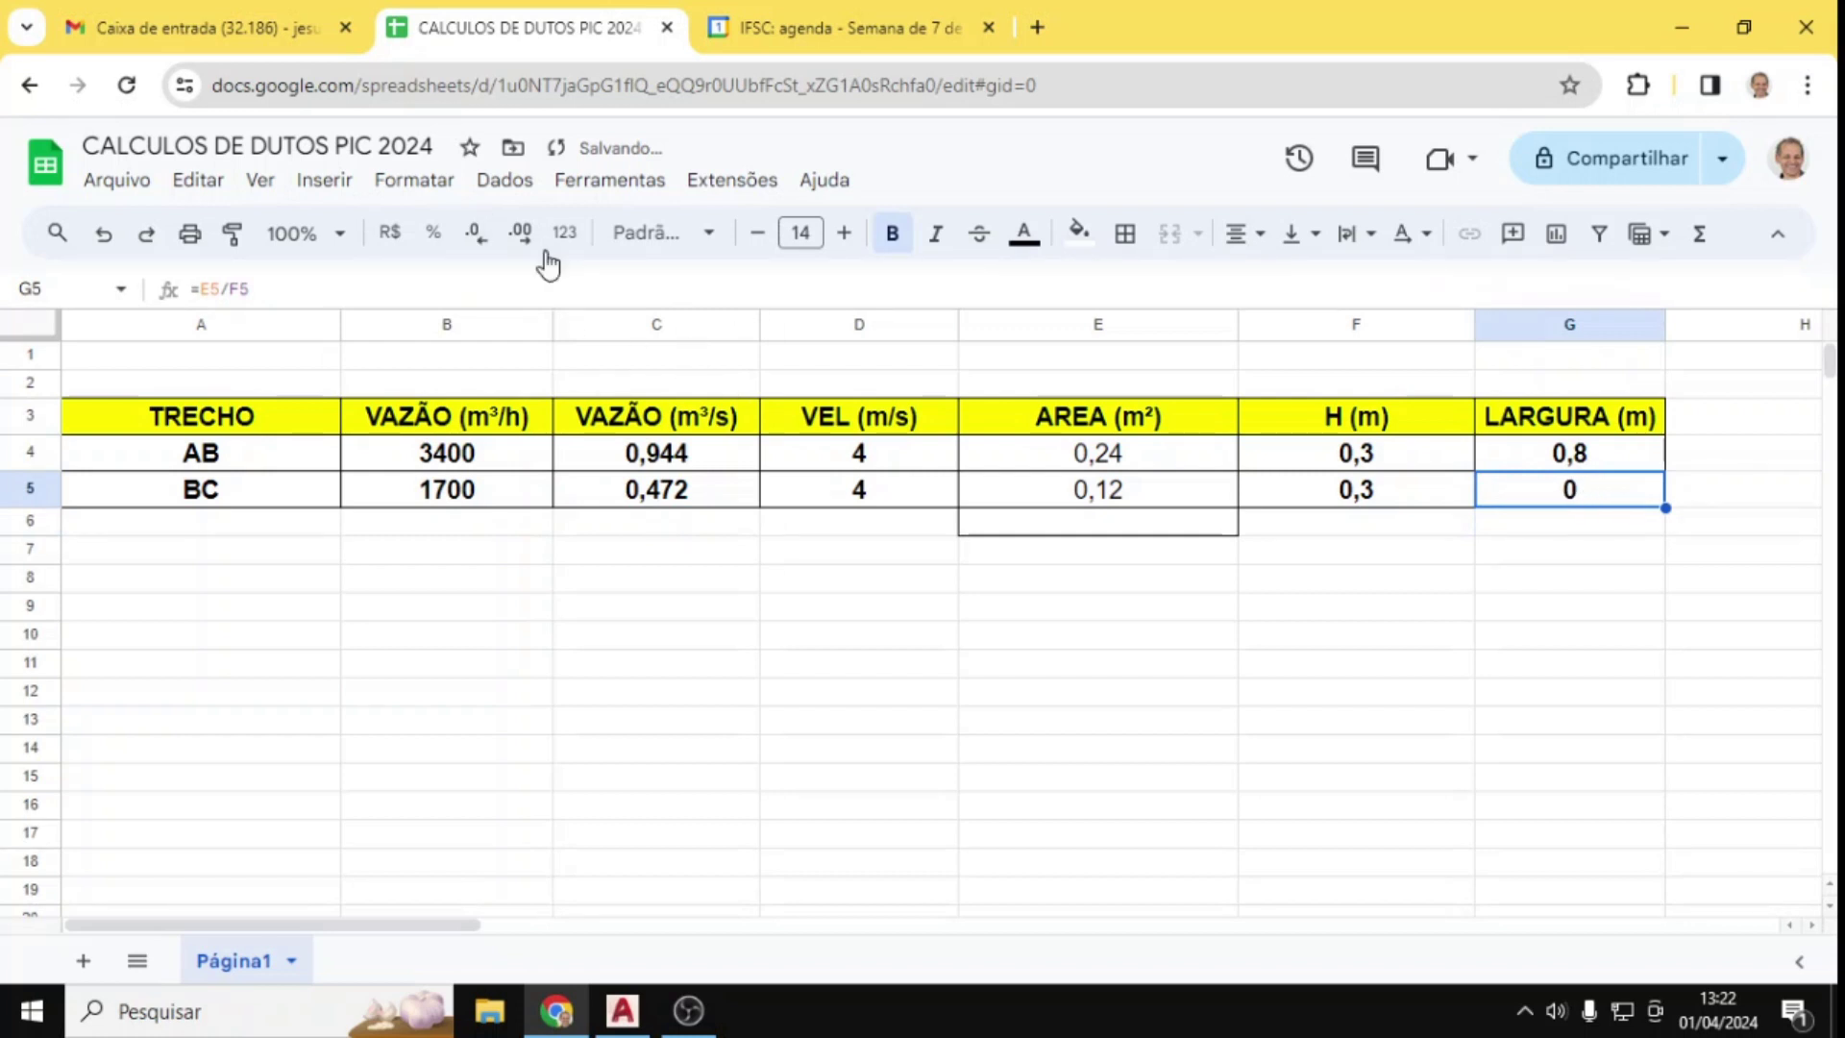
left_click(1070, 699)
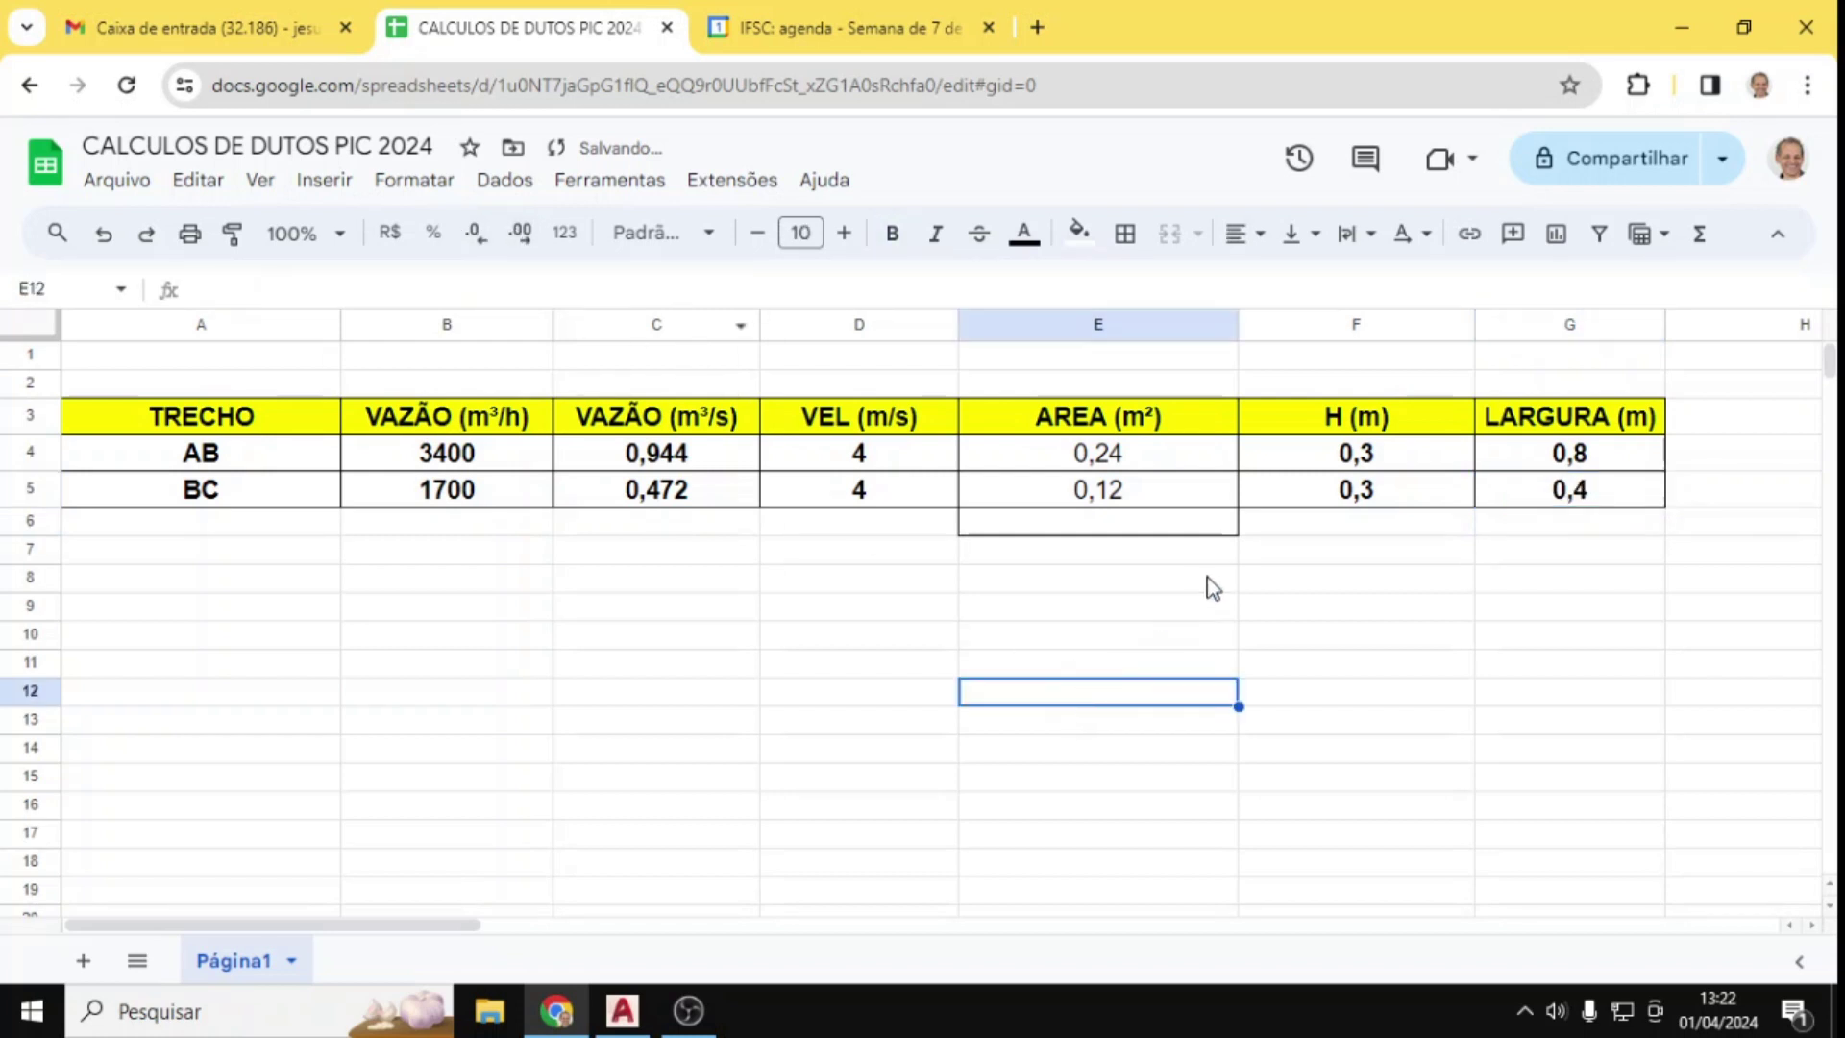
Step: Note section AB's duct size by entering AB in F7 and 80 x 30 in G7
left_click(1379, 558)
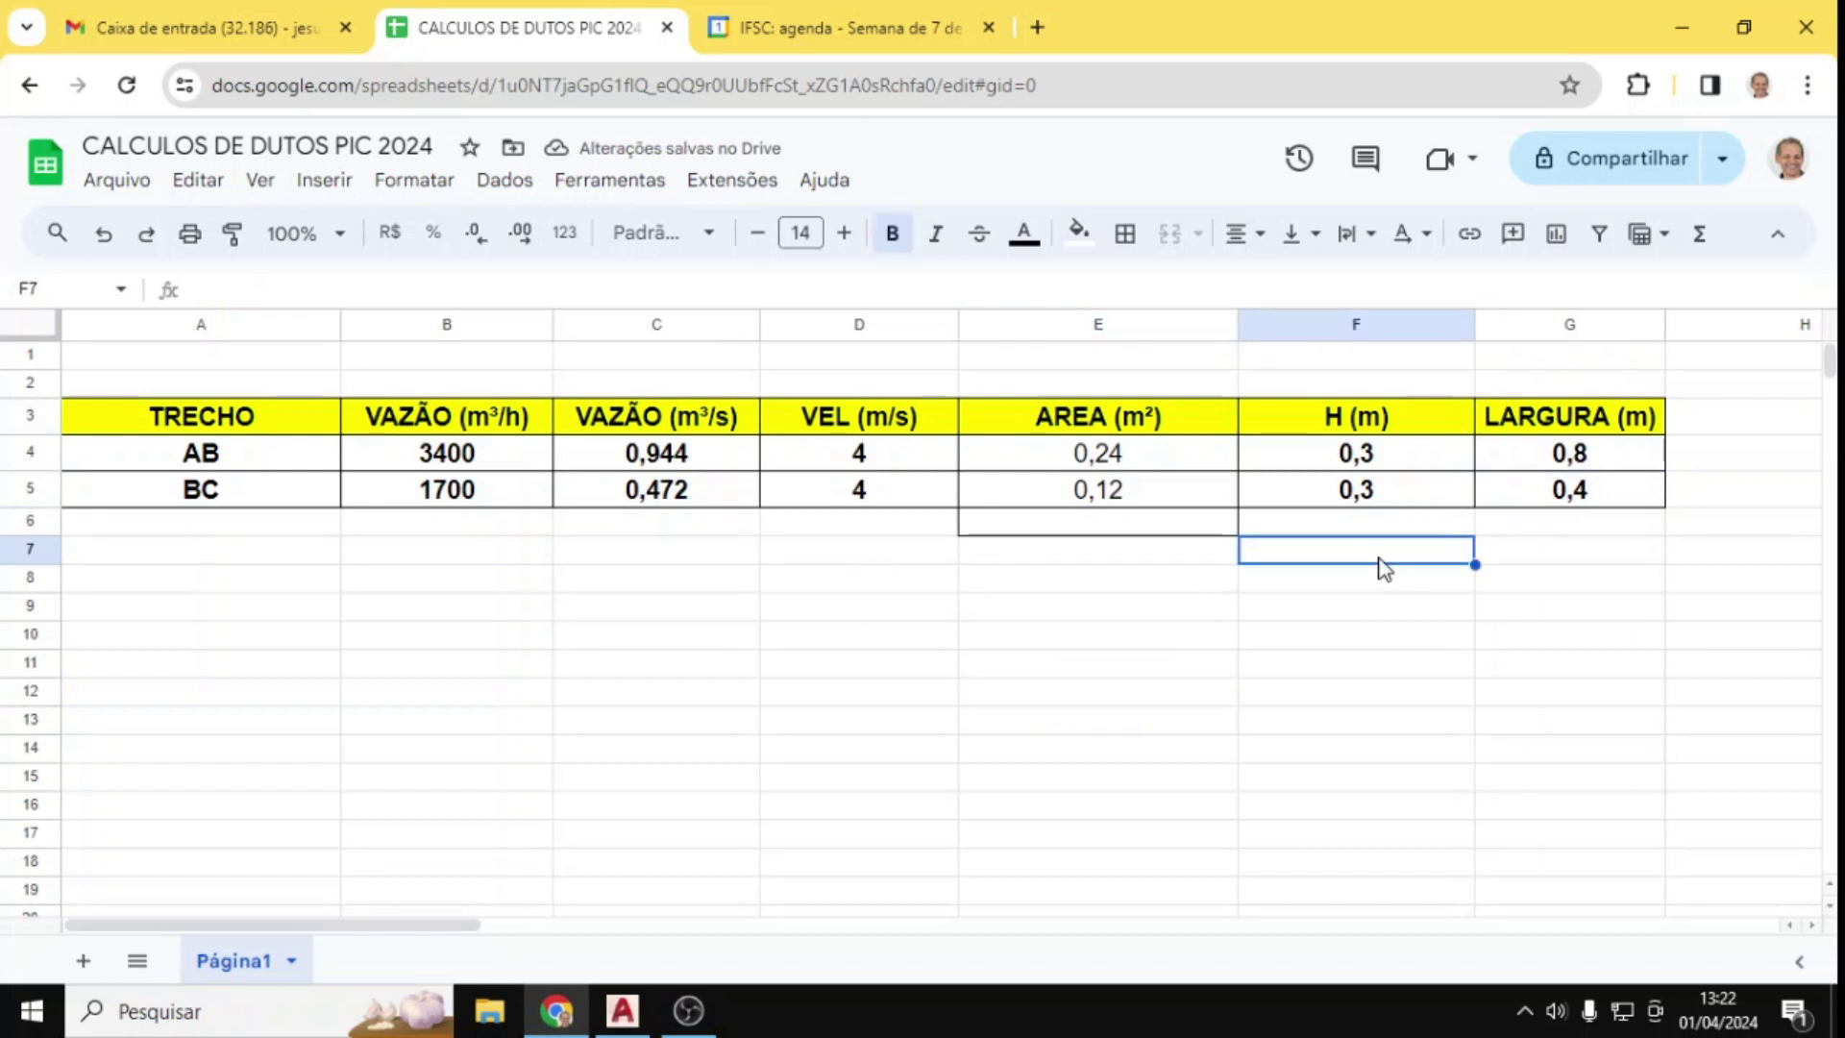
type("ab")
type("B")
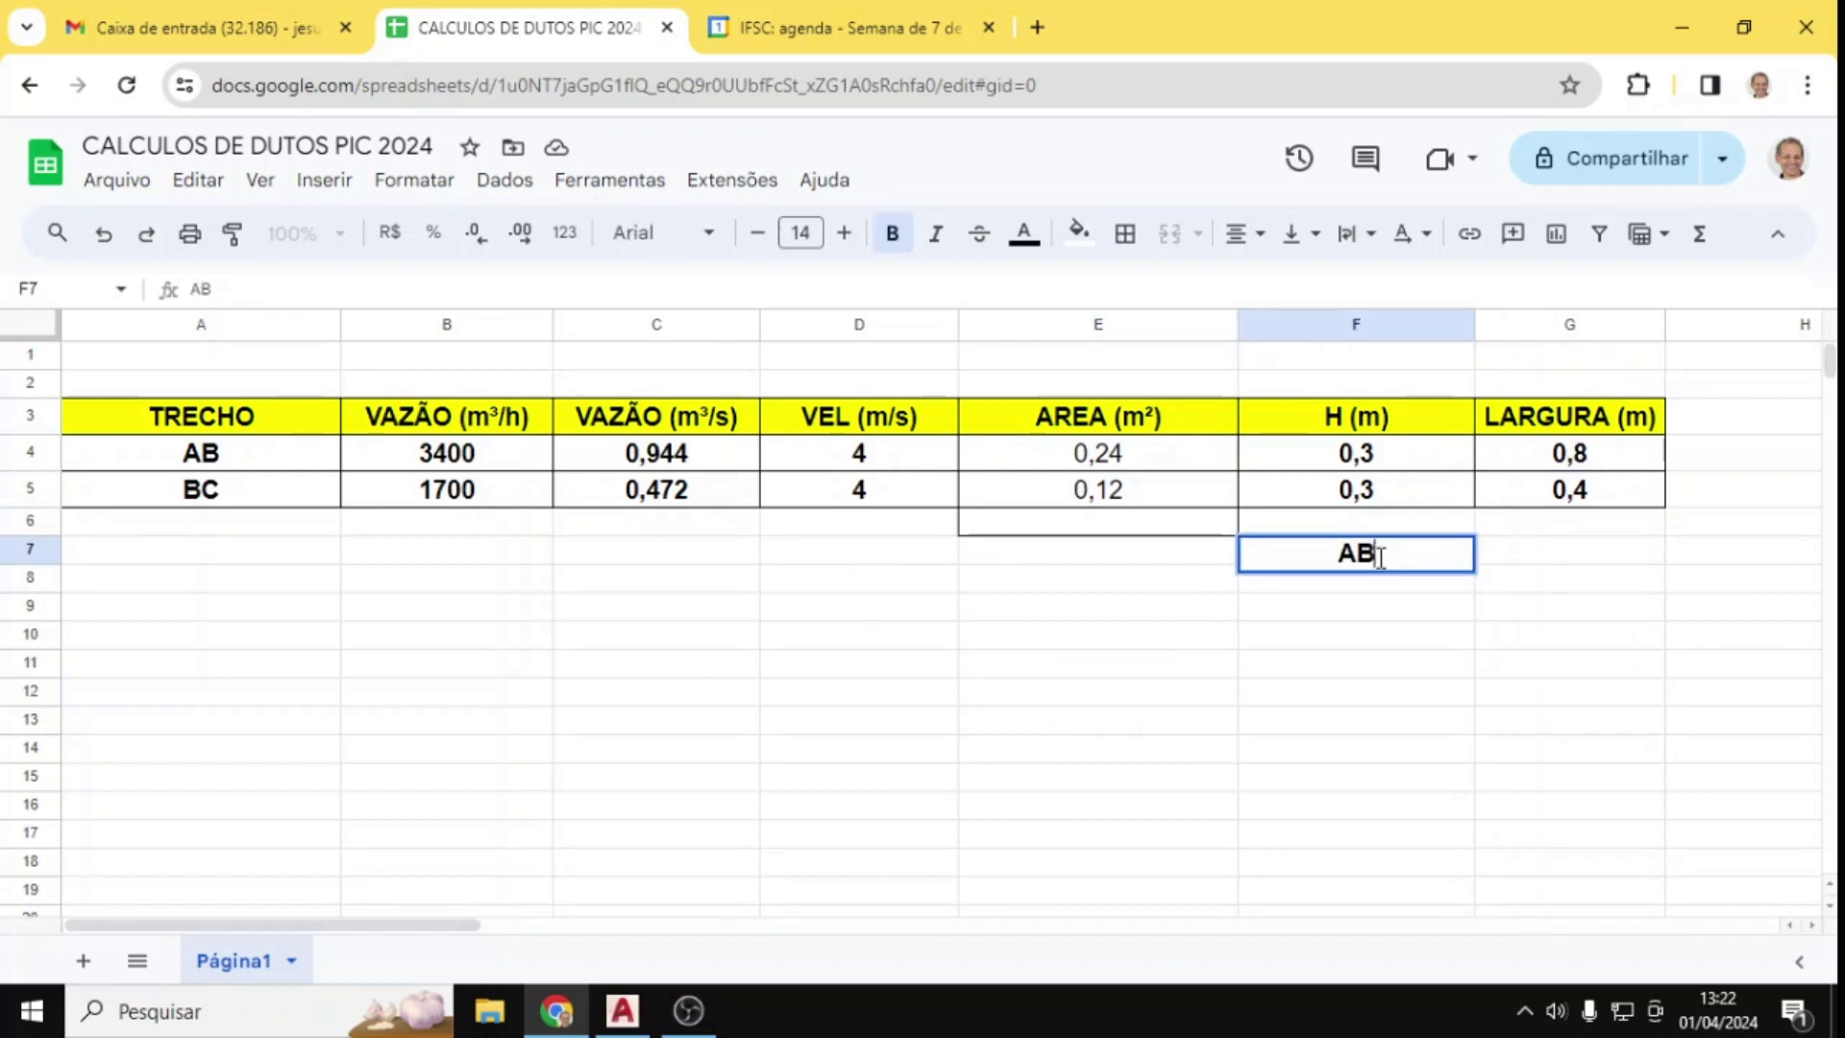
left_click(1533, 562)
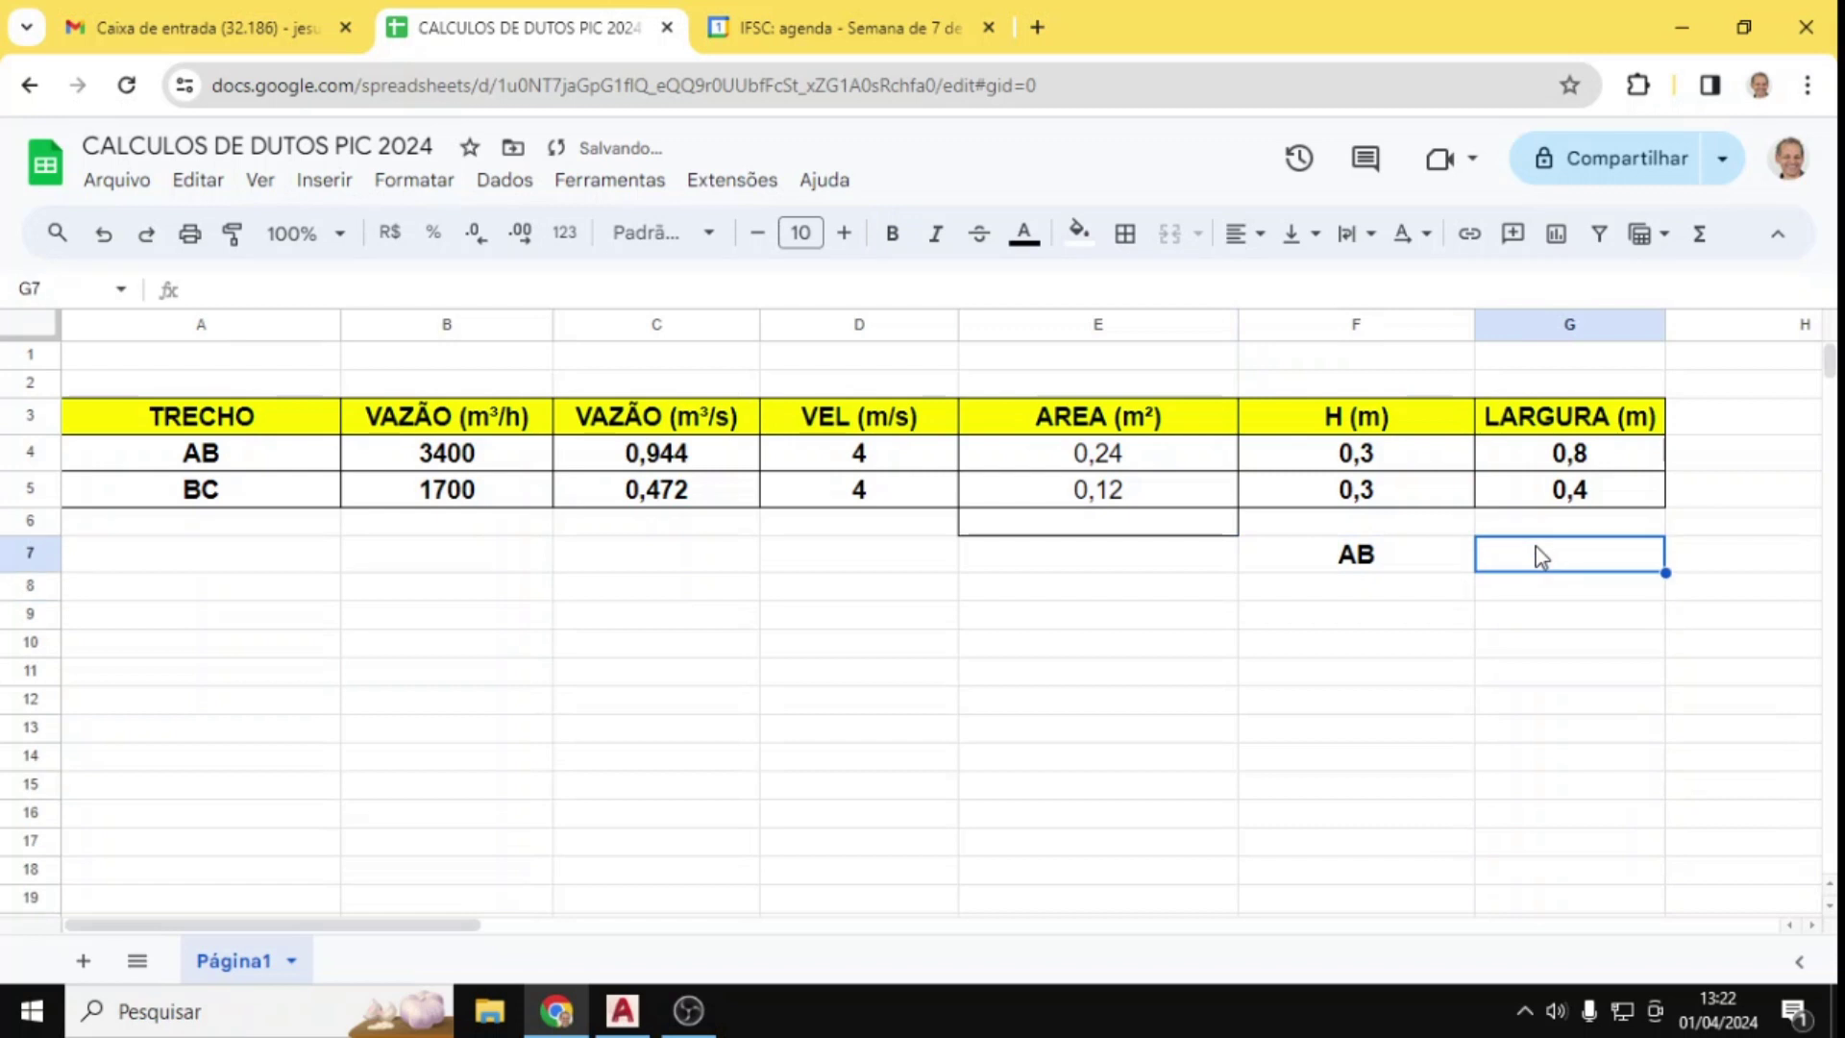
type("80 x")
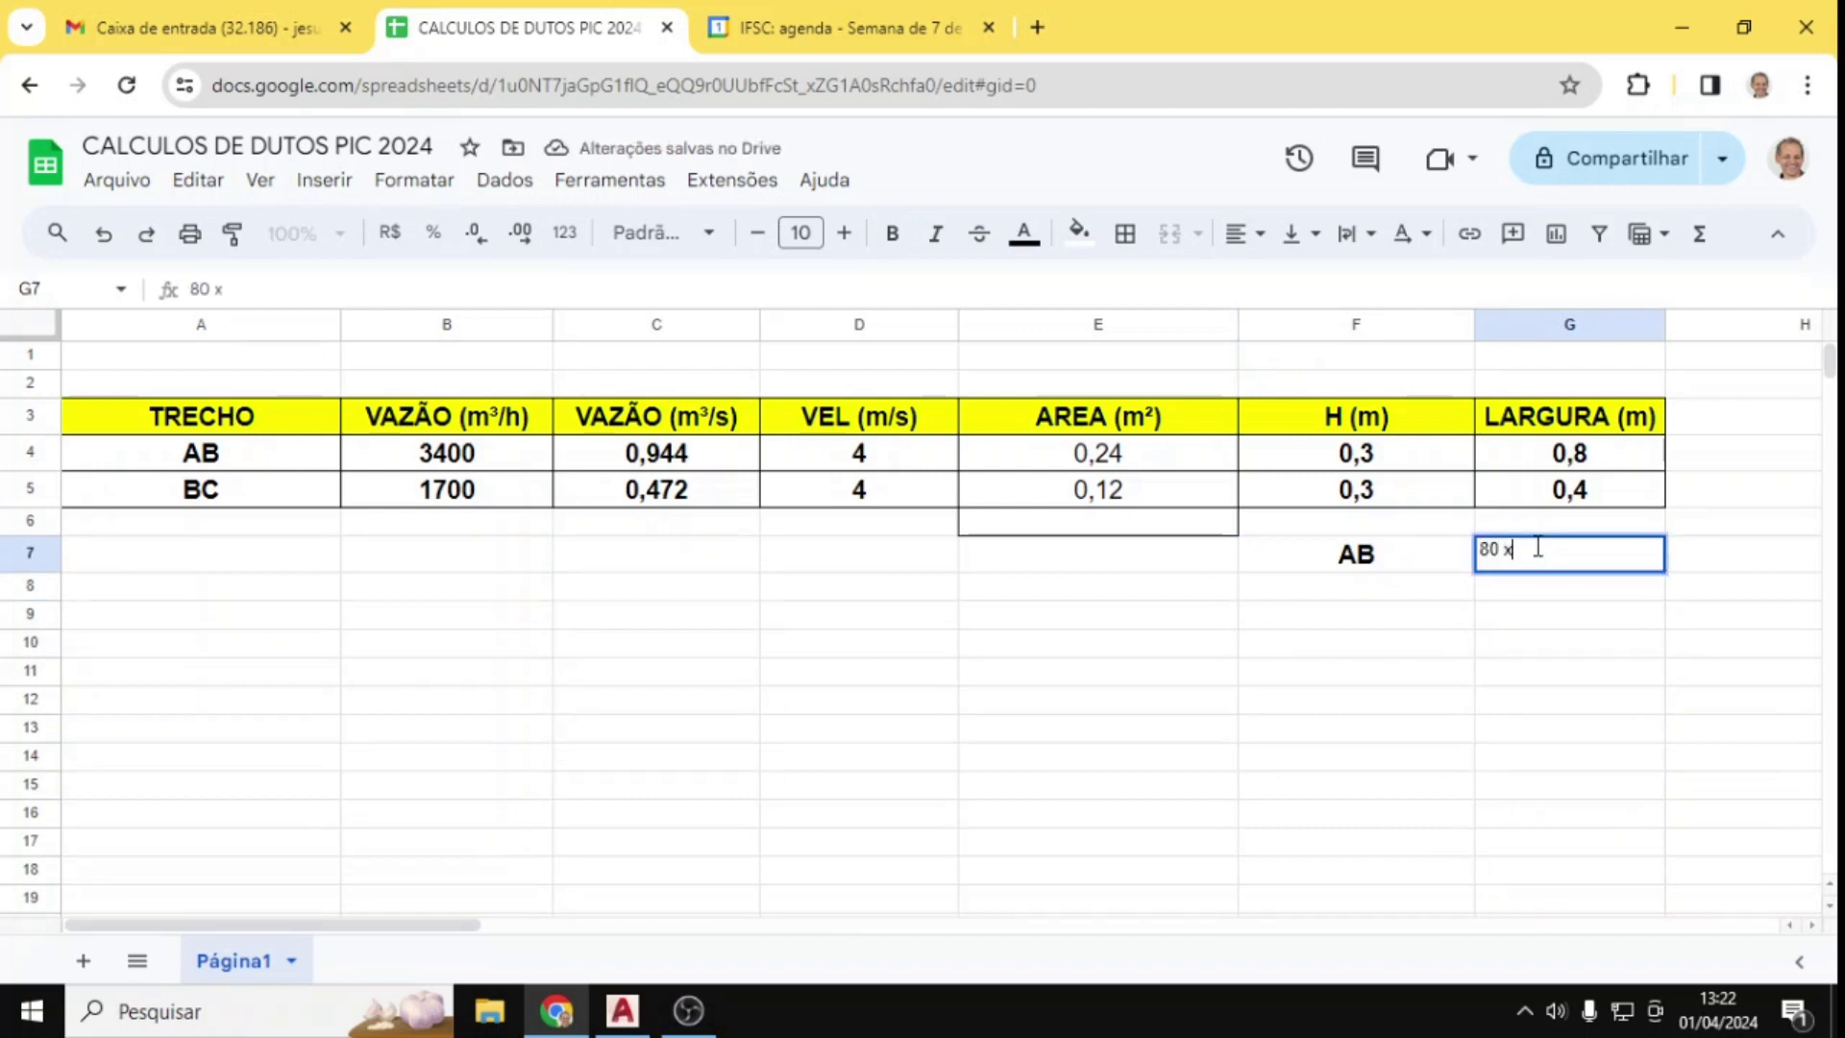
type(" 40")
key("BackSpace")
key("BackSpace")
type("30")
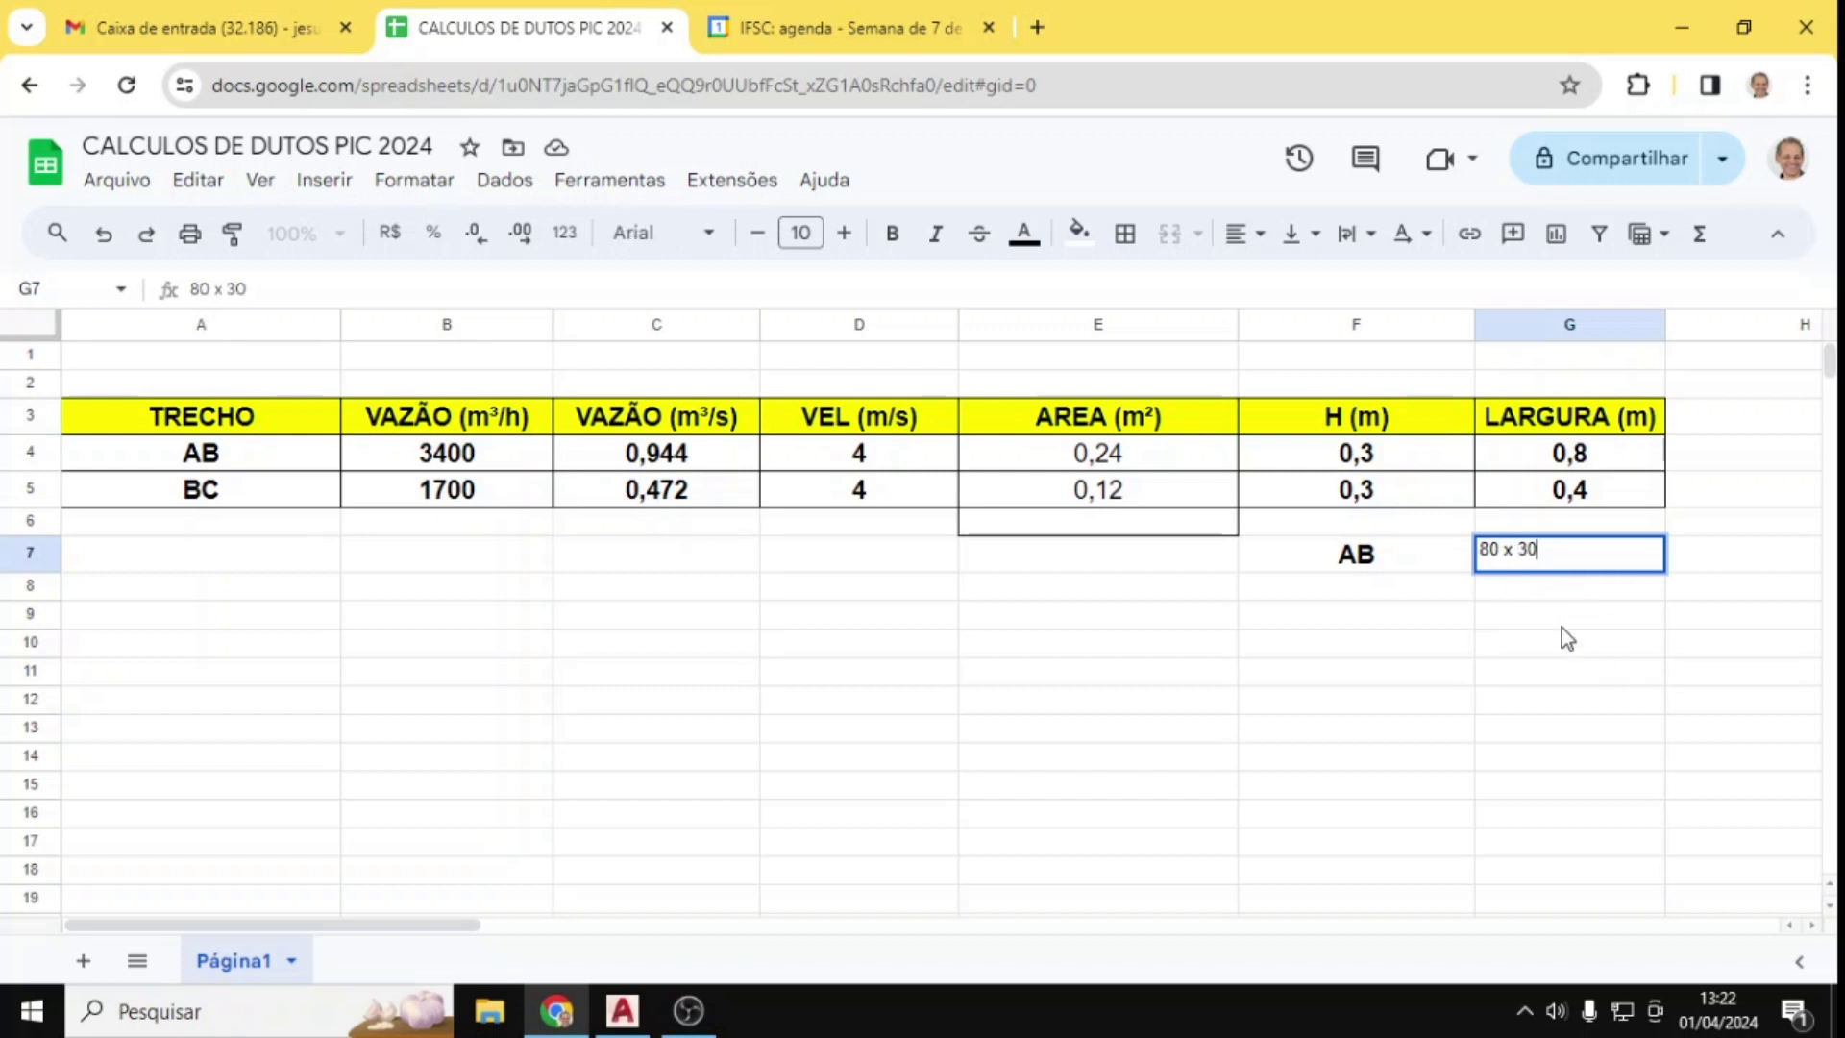
key("Return")
Step: Note section BC's duct size by entering BC in F8 and 40 x 30 in G8
left_click(1418, 598)
type("BC")
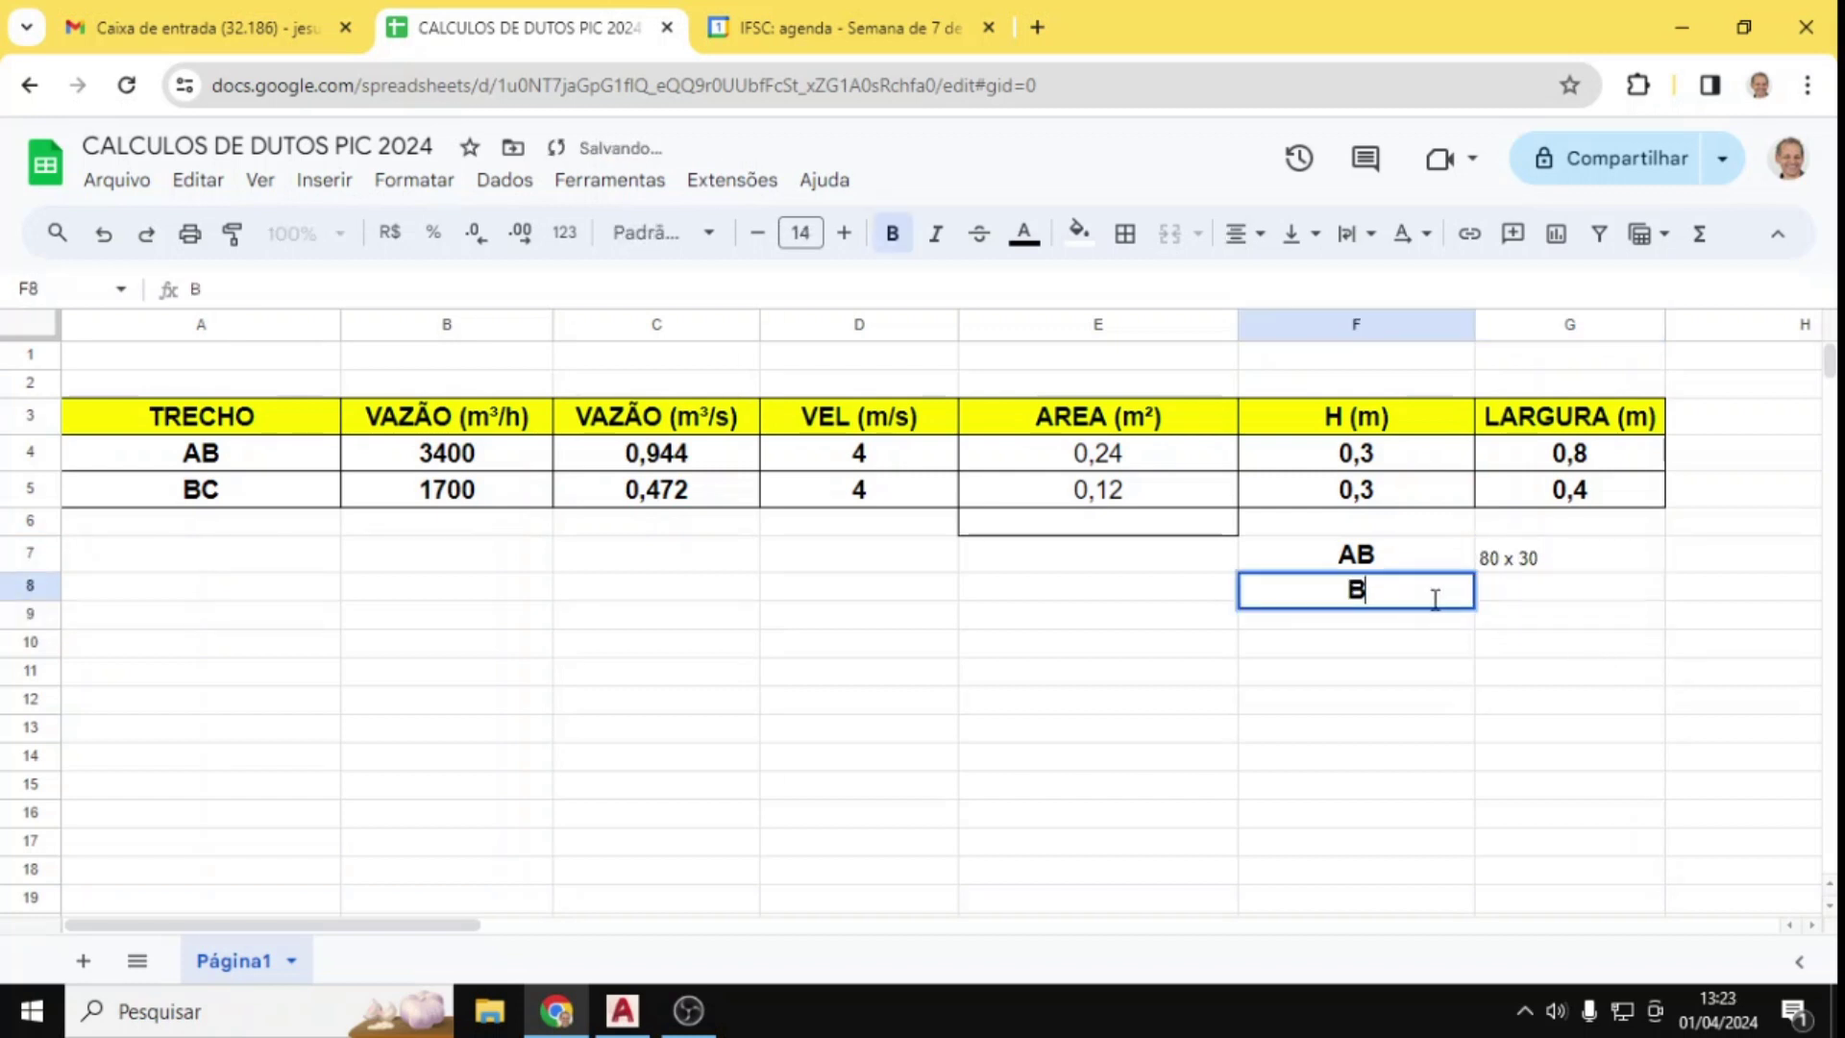
left_click(1532, 592)
type("40 X")
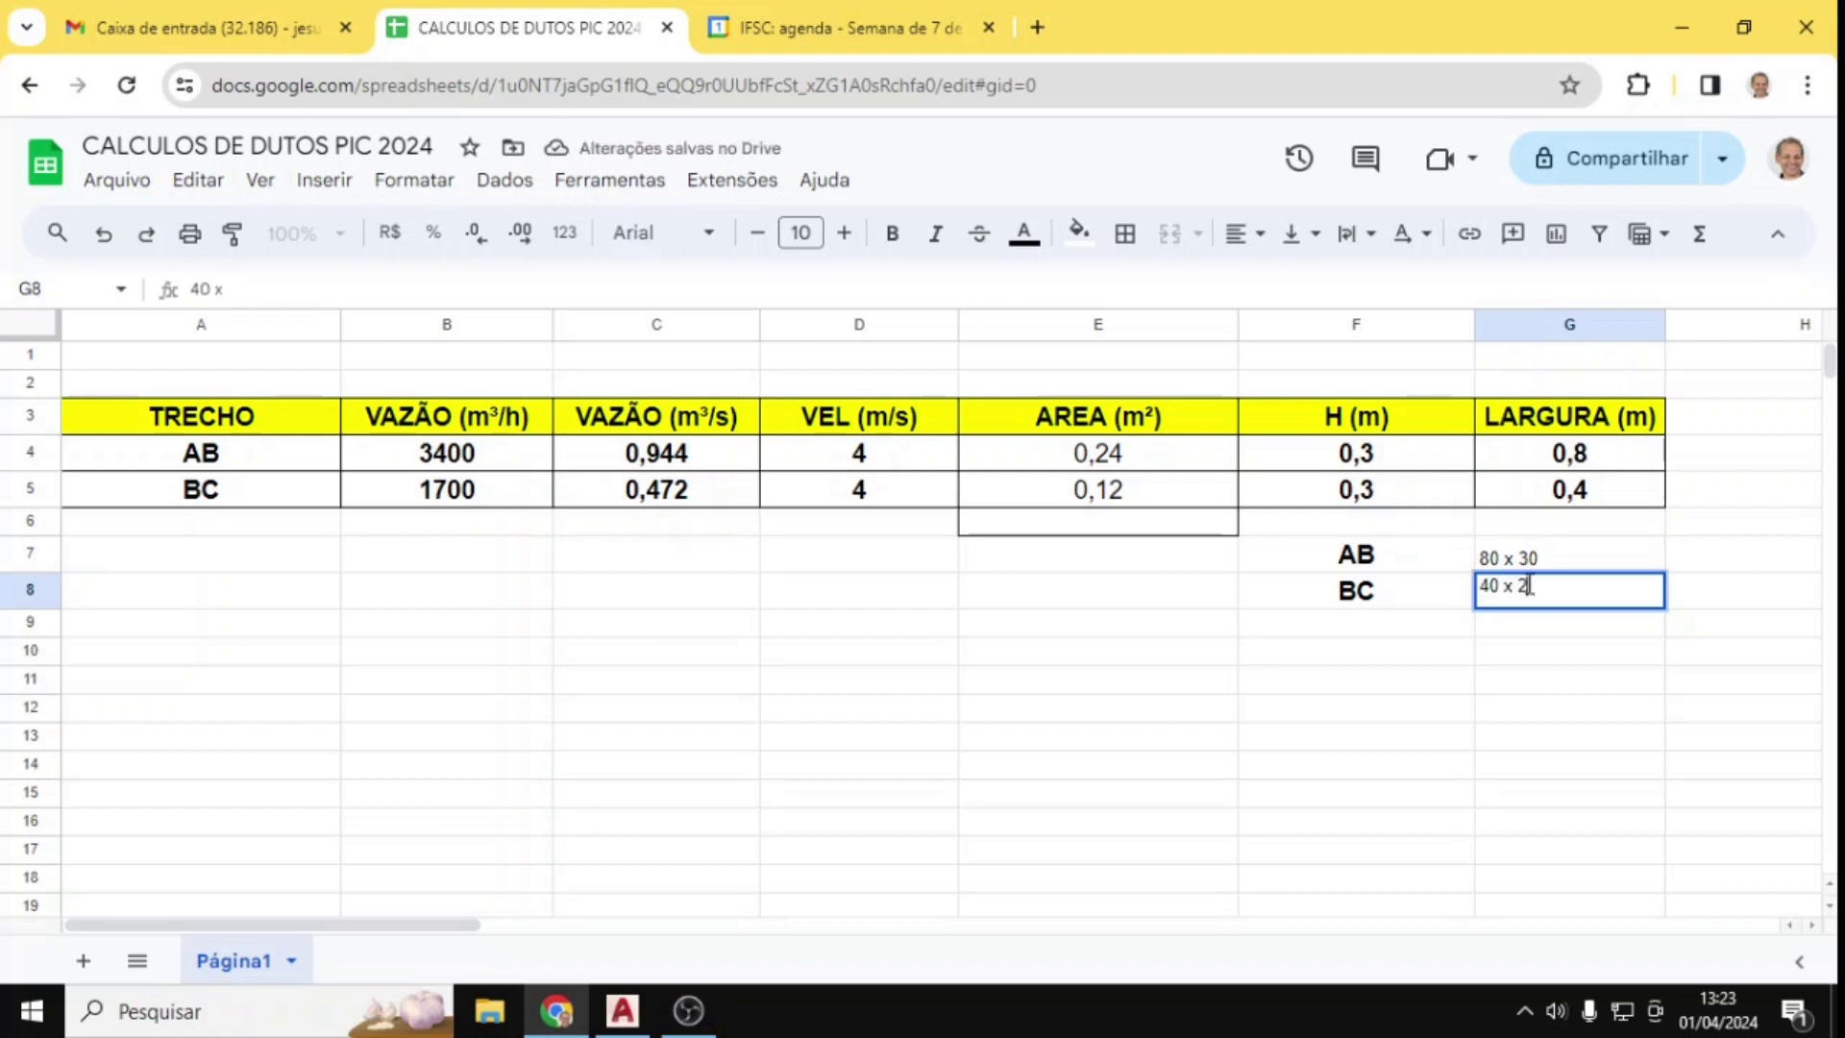
key("BackSpace")
key("BackSpace")
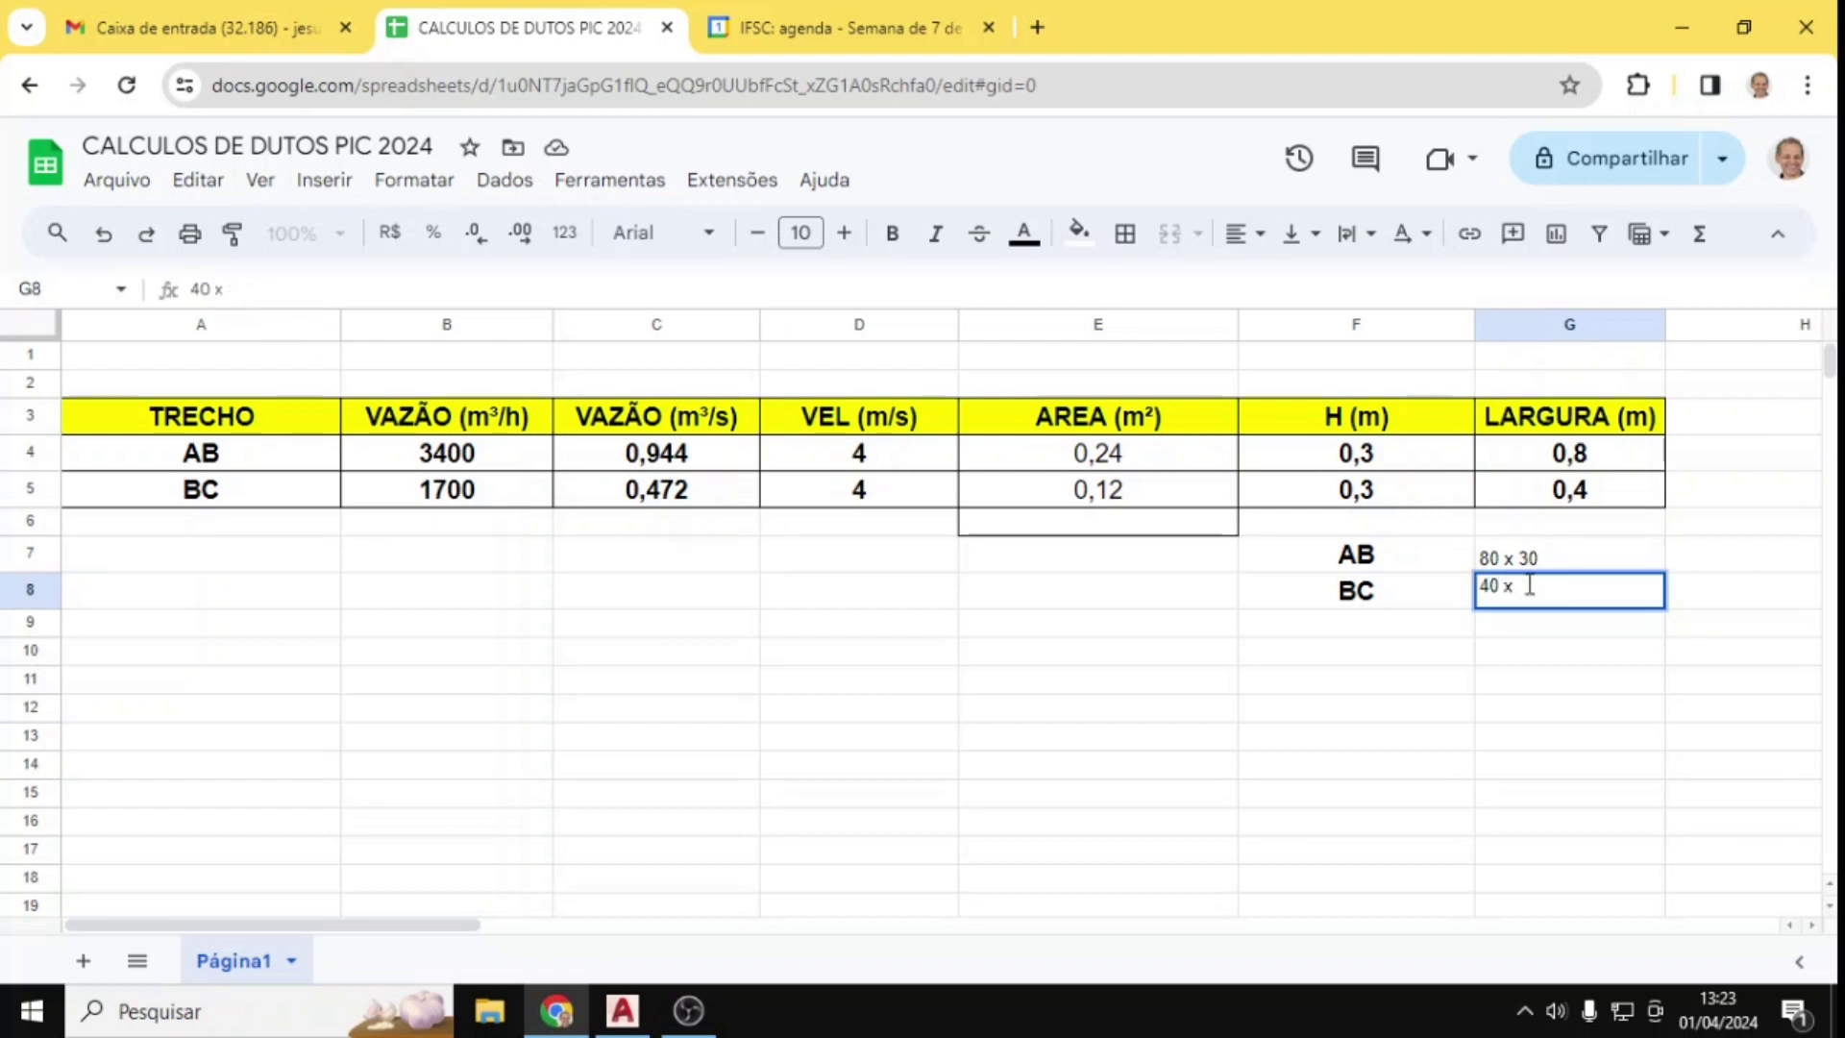
key("Return")
Step: Apply borders to all cells of the duct size block F7:G8
left_click_drag(1375, 565, 1585, 595)
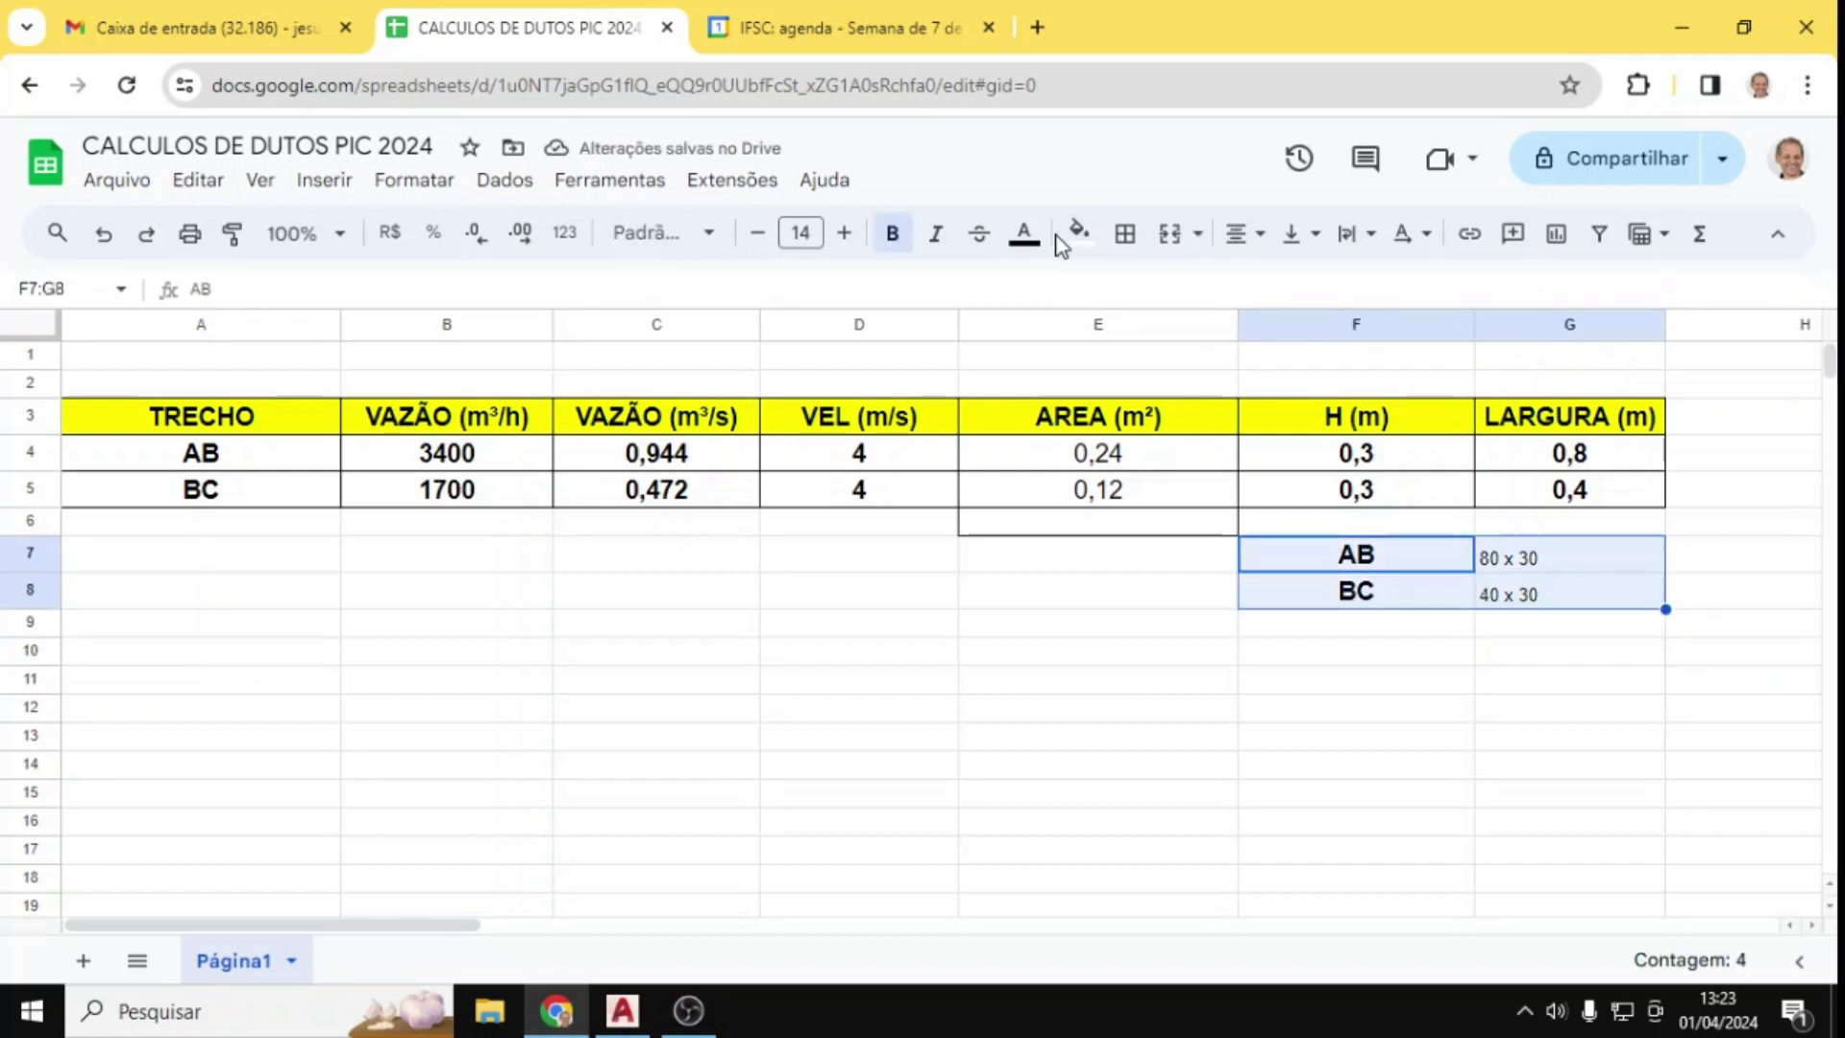
left_click(1124, 234)
left_click(1140, 291)
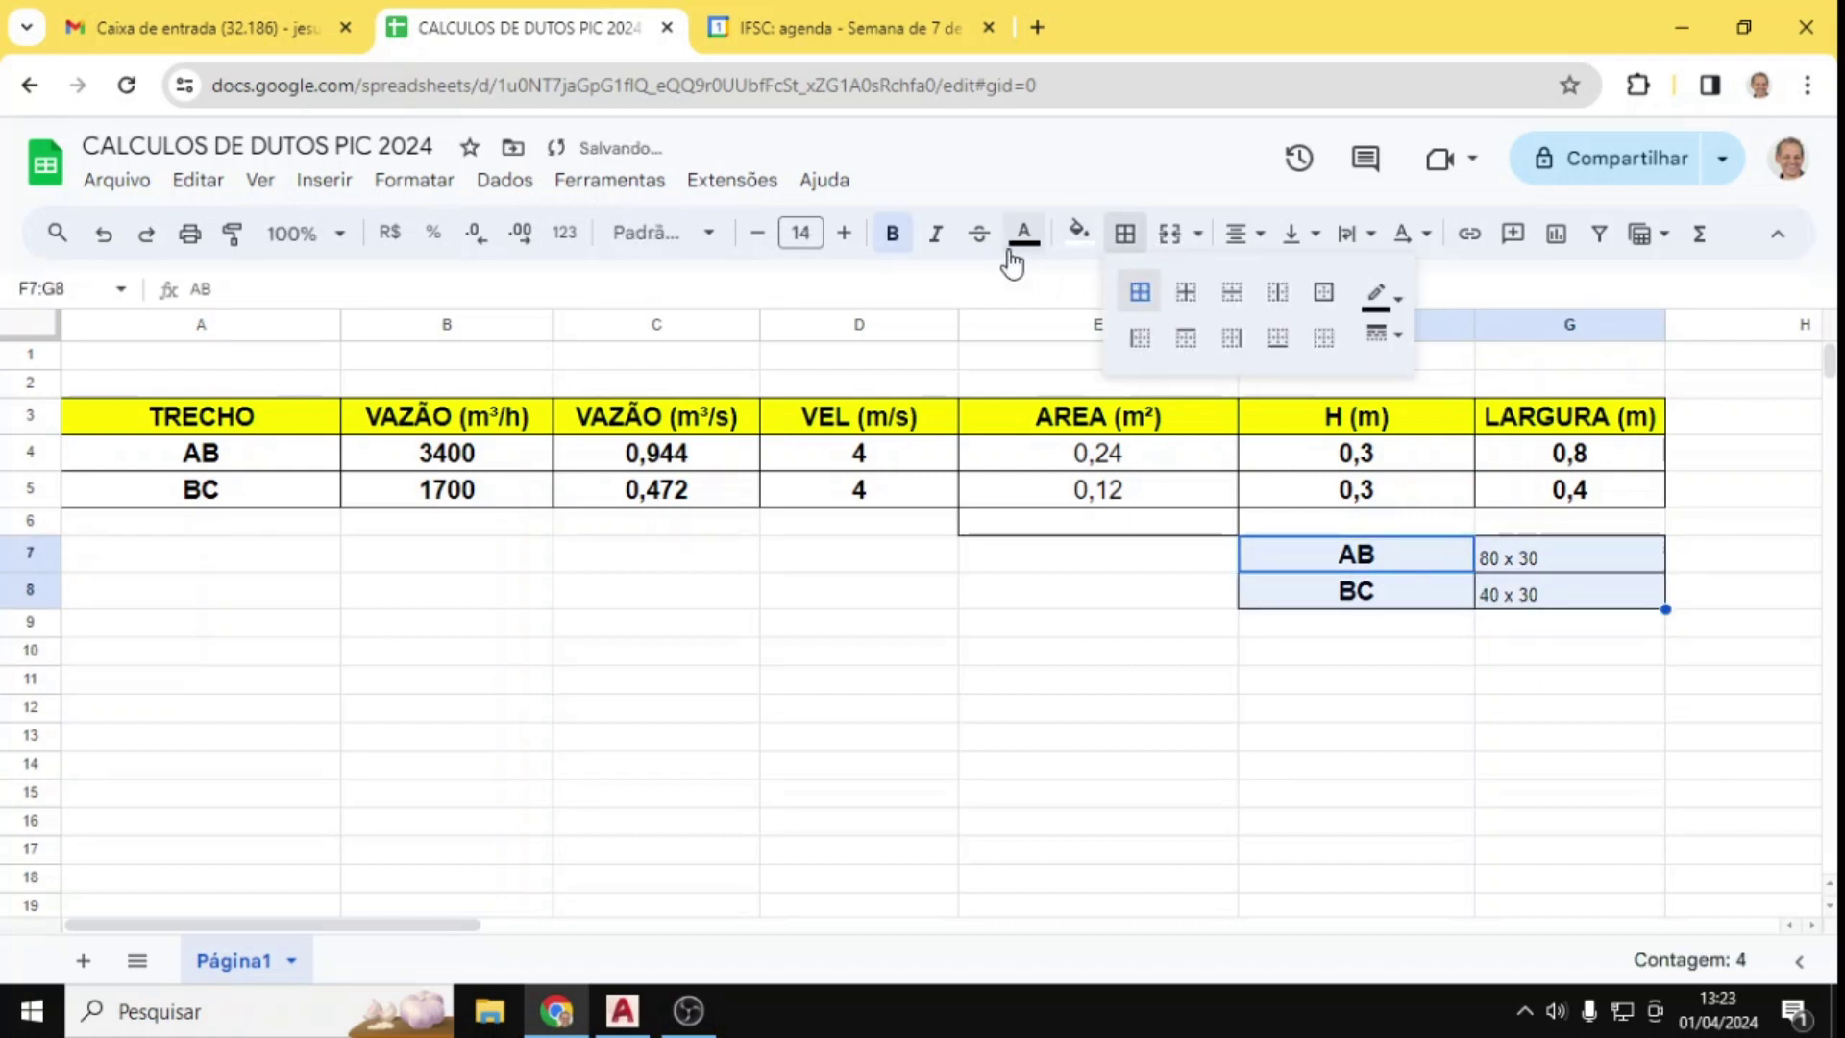
left_click(1117, 235)
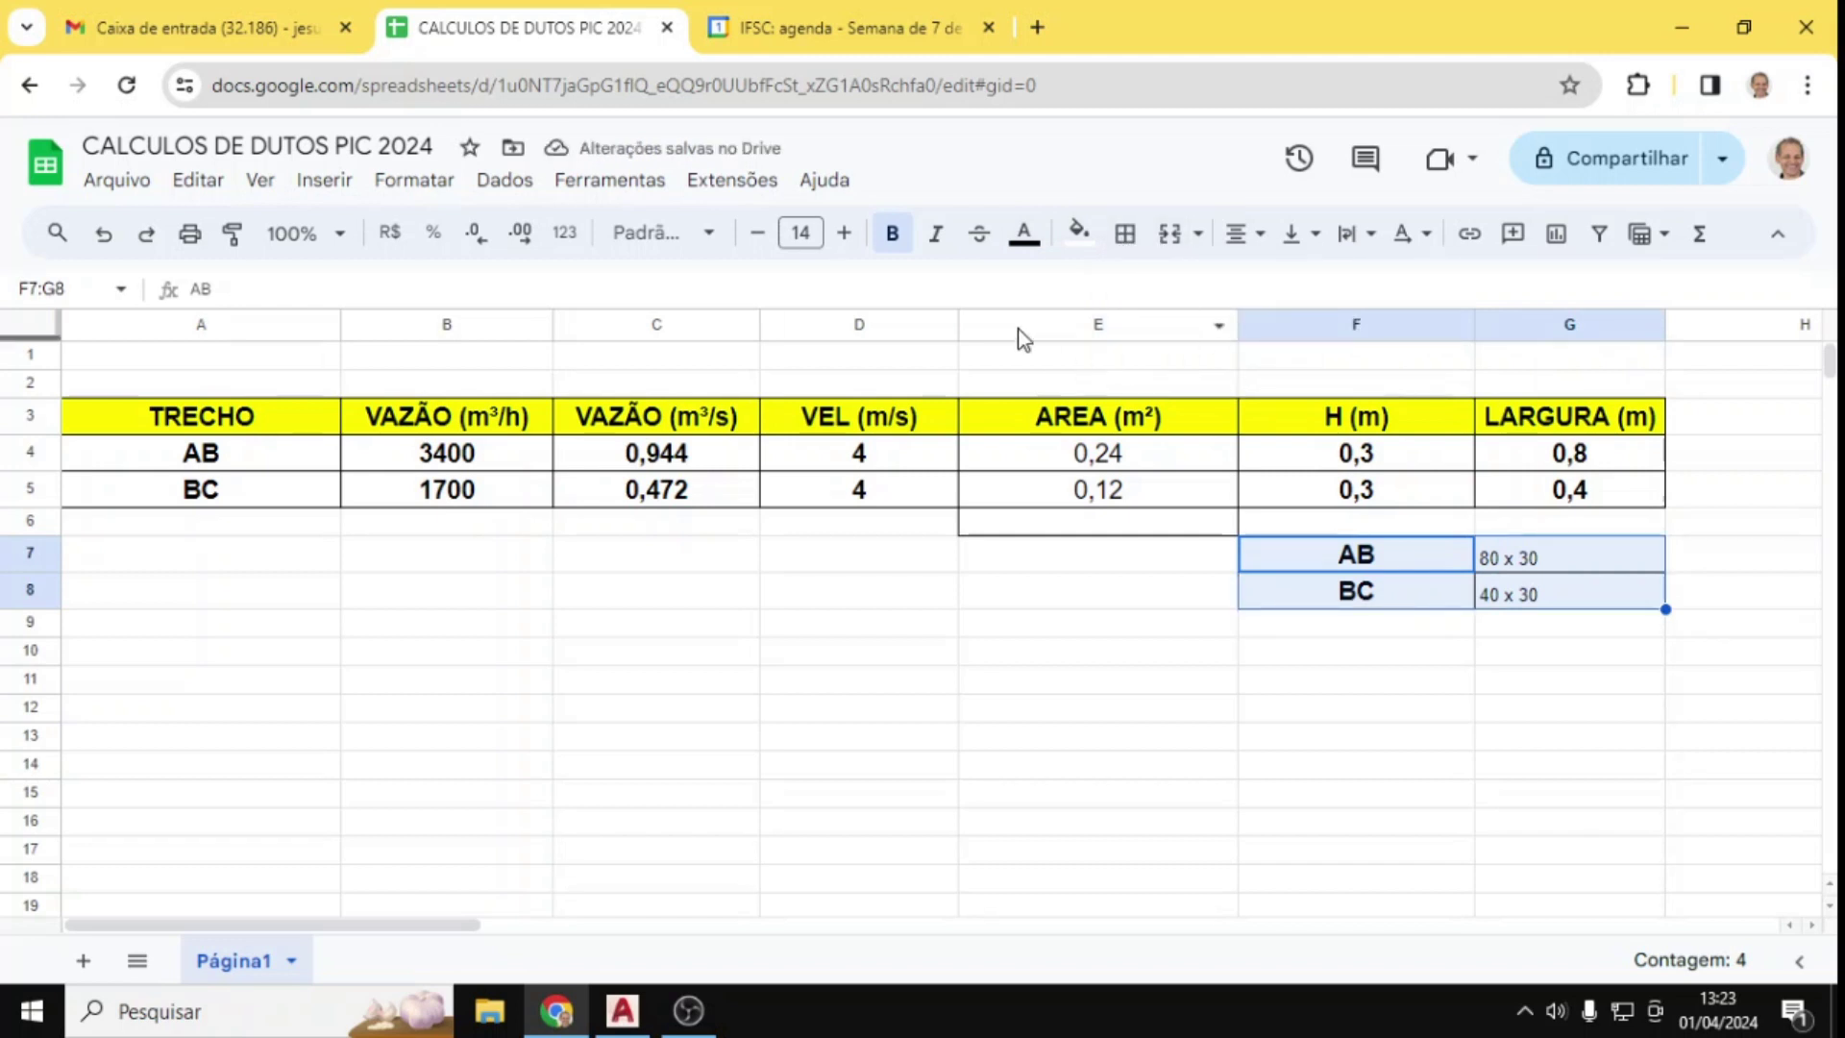
Step: Format the duct sizes in F7:G8 as bold, 16-point, horizontally centred text
left_click(892, 235)
left_click(843, 233)
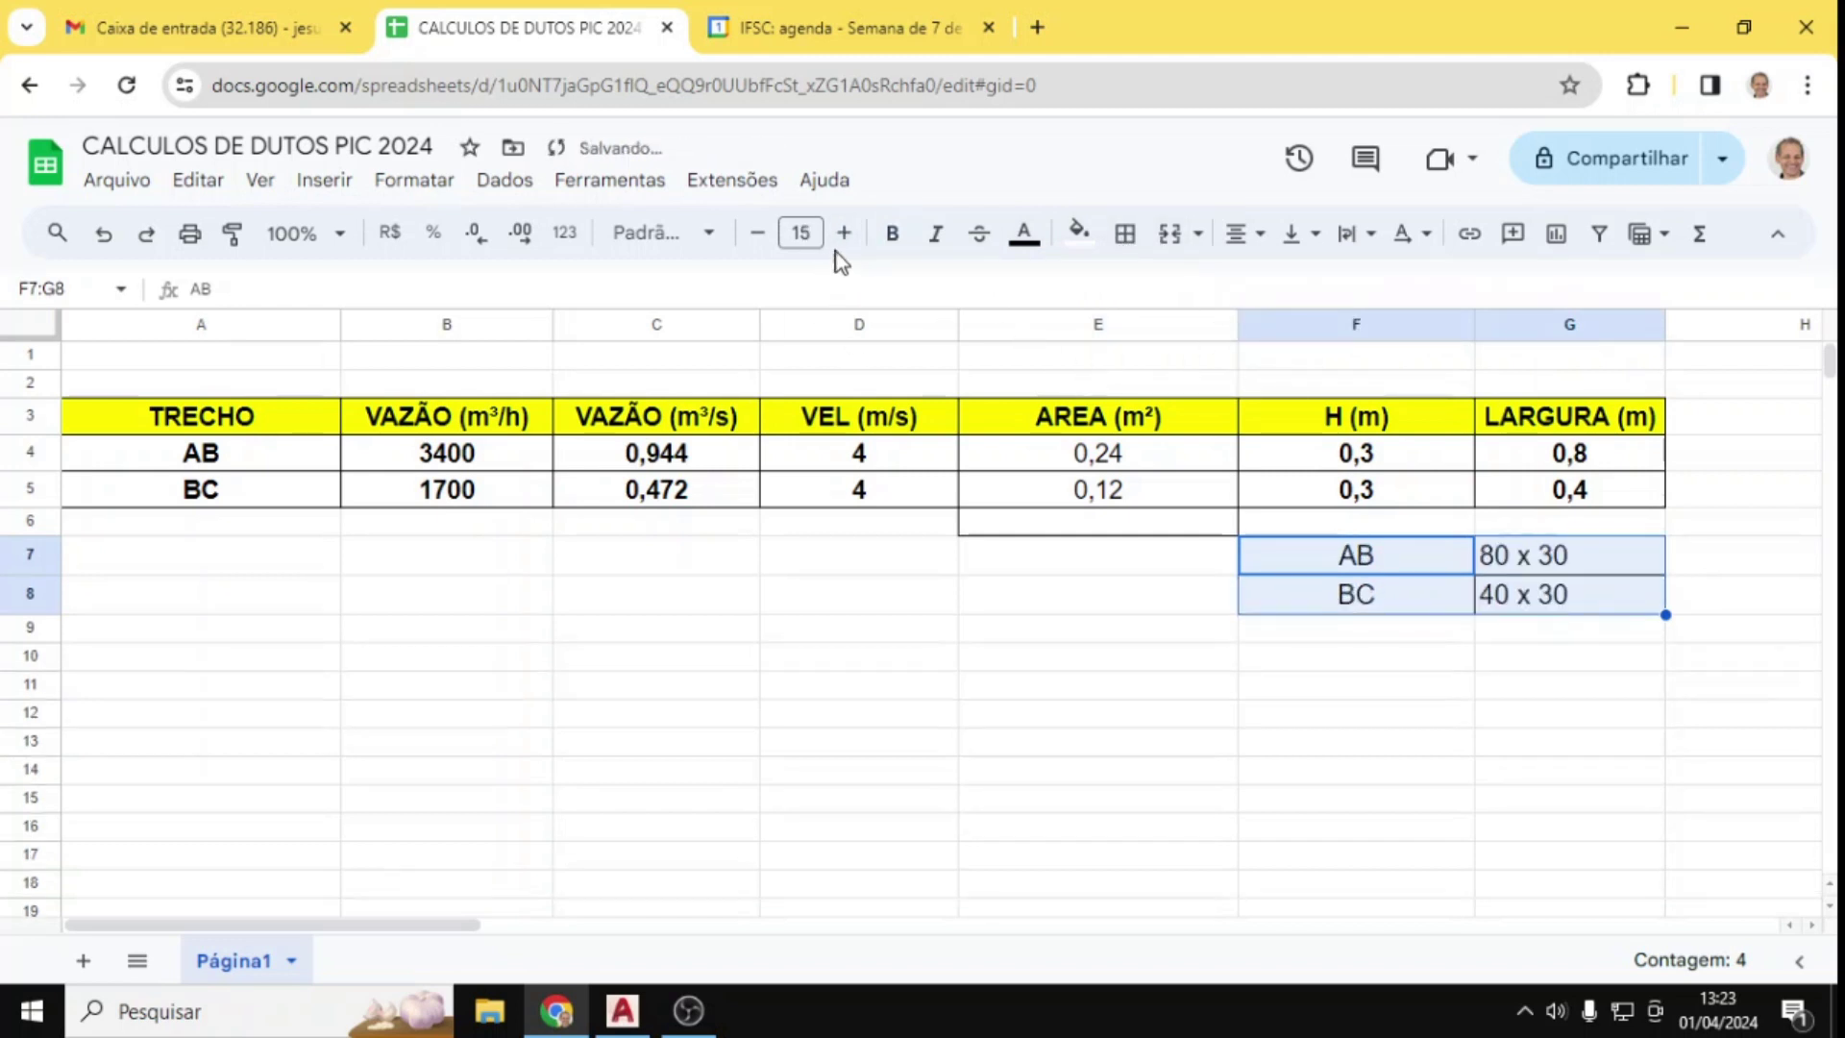
left_click(843, 234)
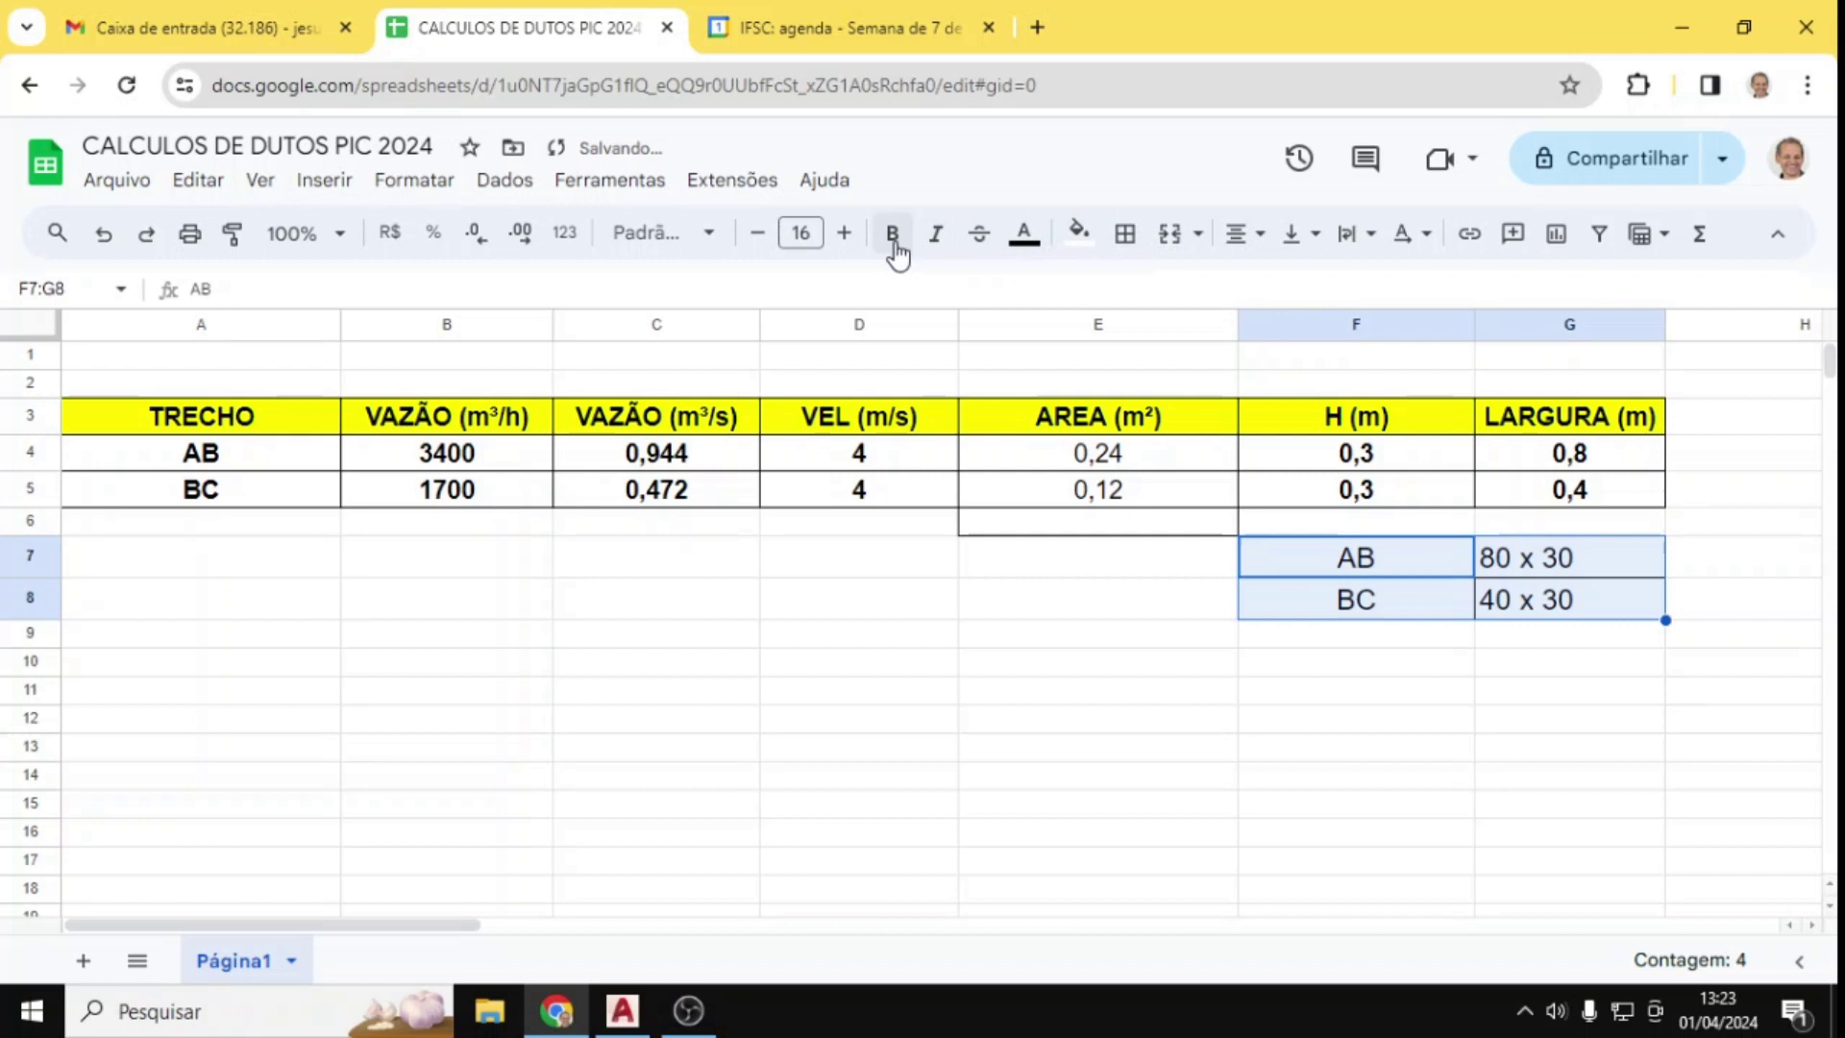
left_click(891, 234)
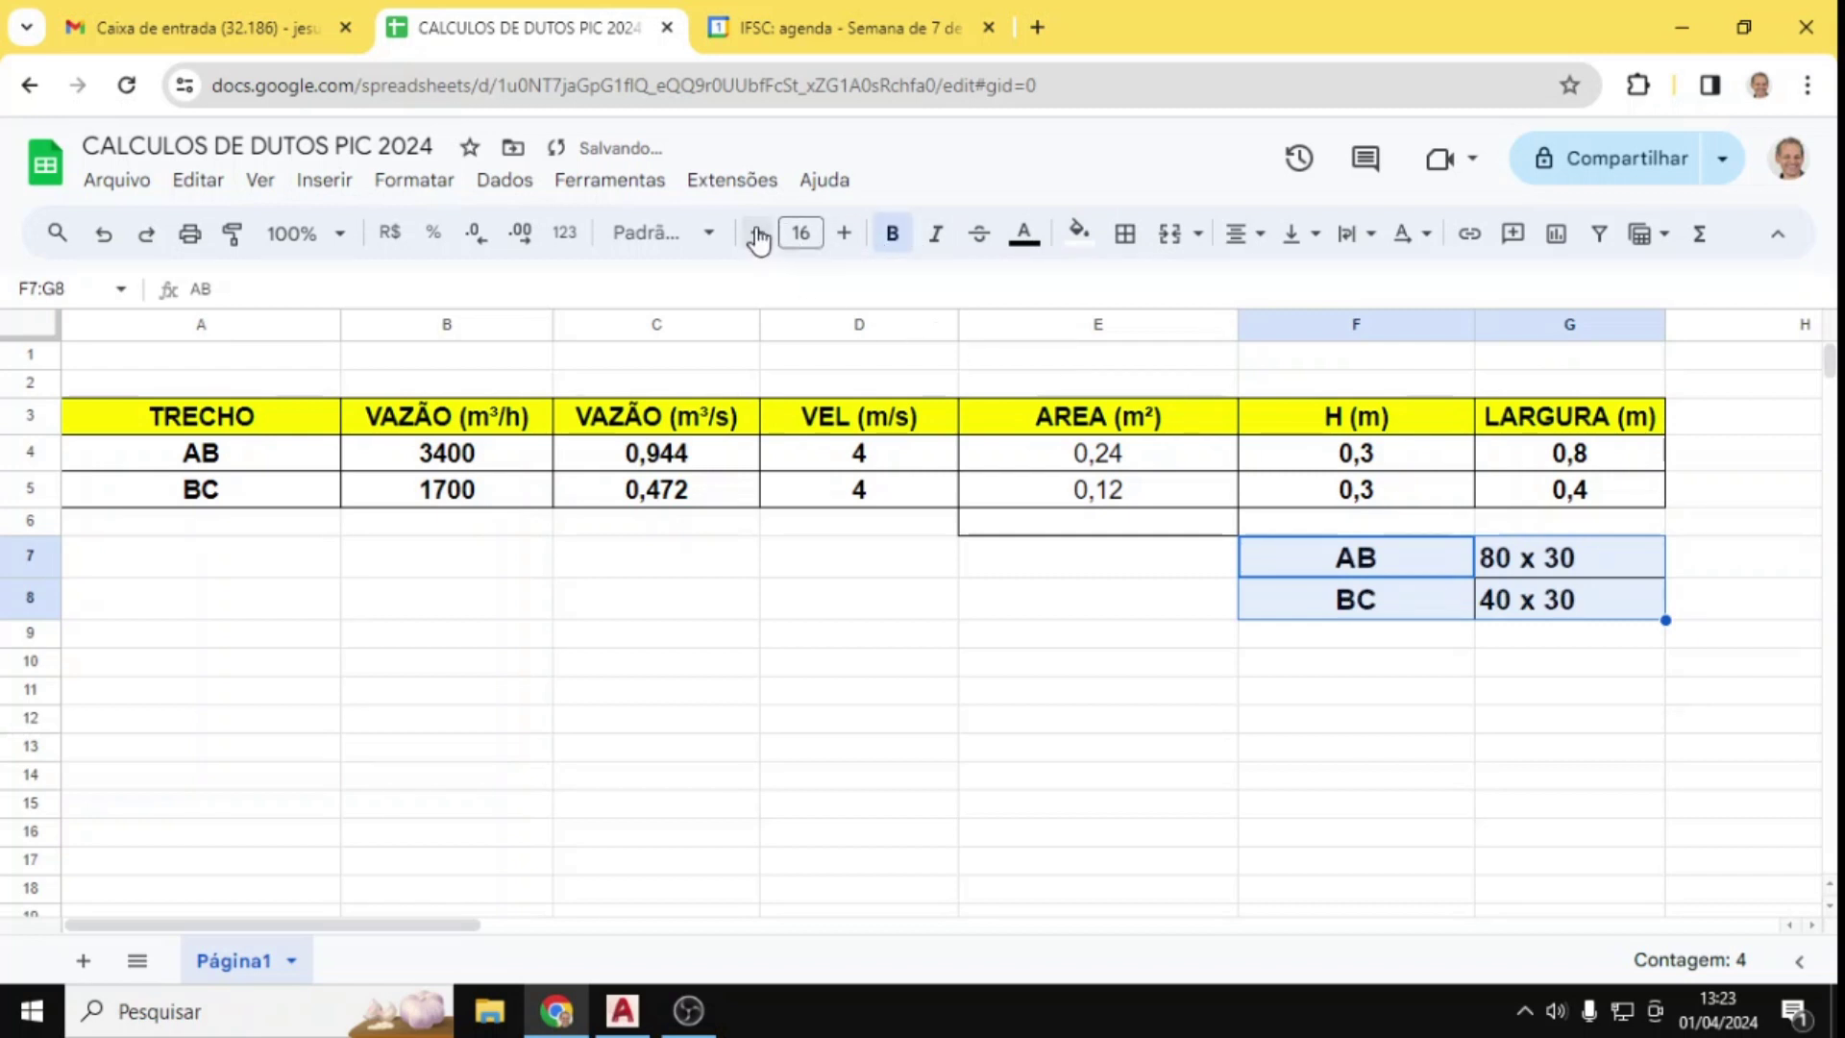
left_click(1247, 234)
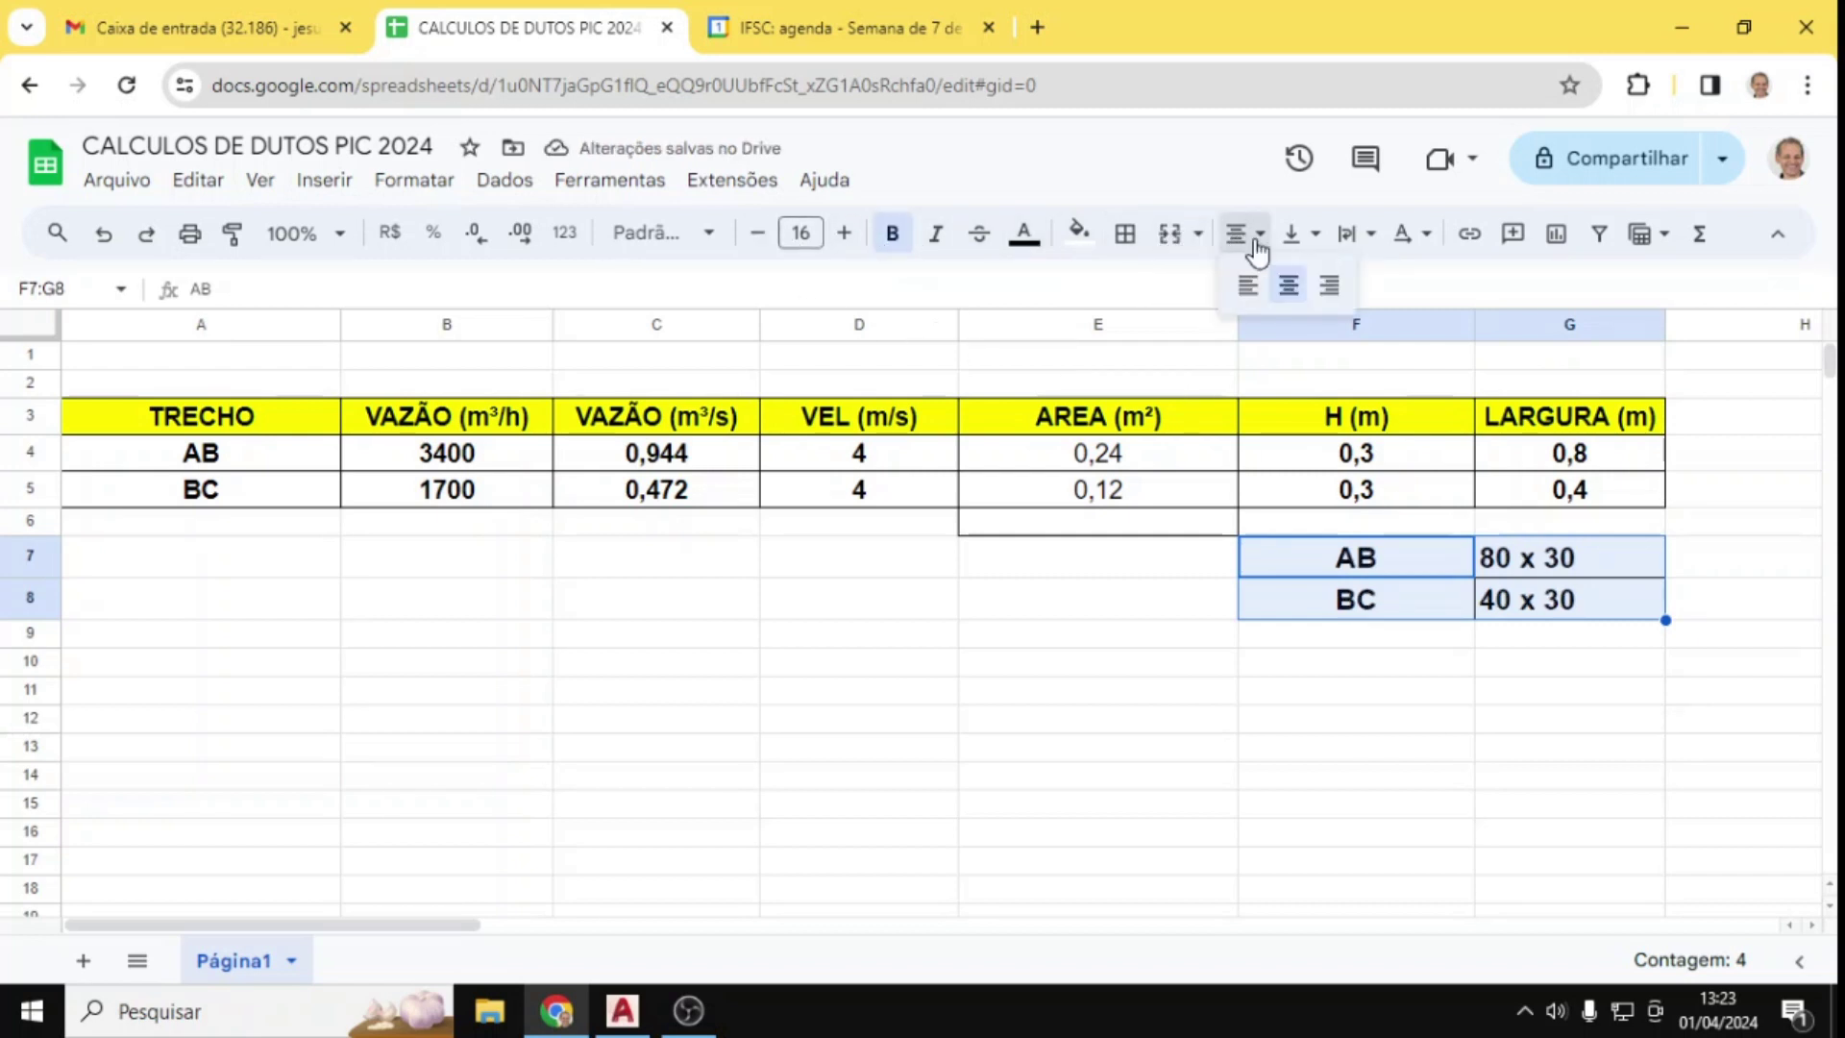
left_click(1290, 285)
left_click(1557, 746)
Step: Copy the whole calculation block A3:G8 and paste the duplicate starting at cell A11
left_click_drag(1631, 617, 198, 411)
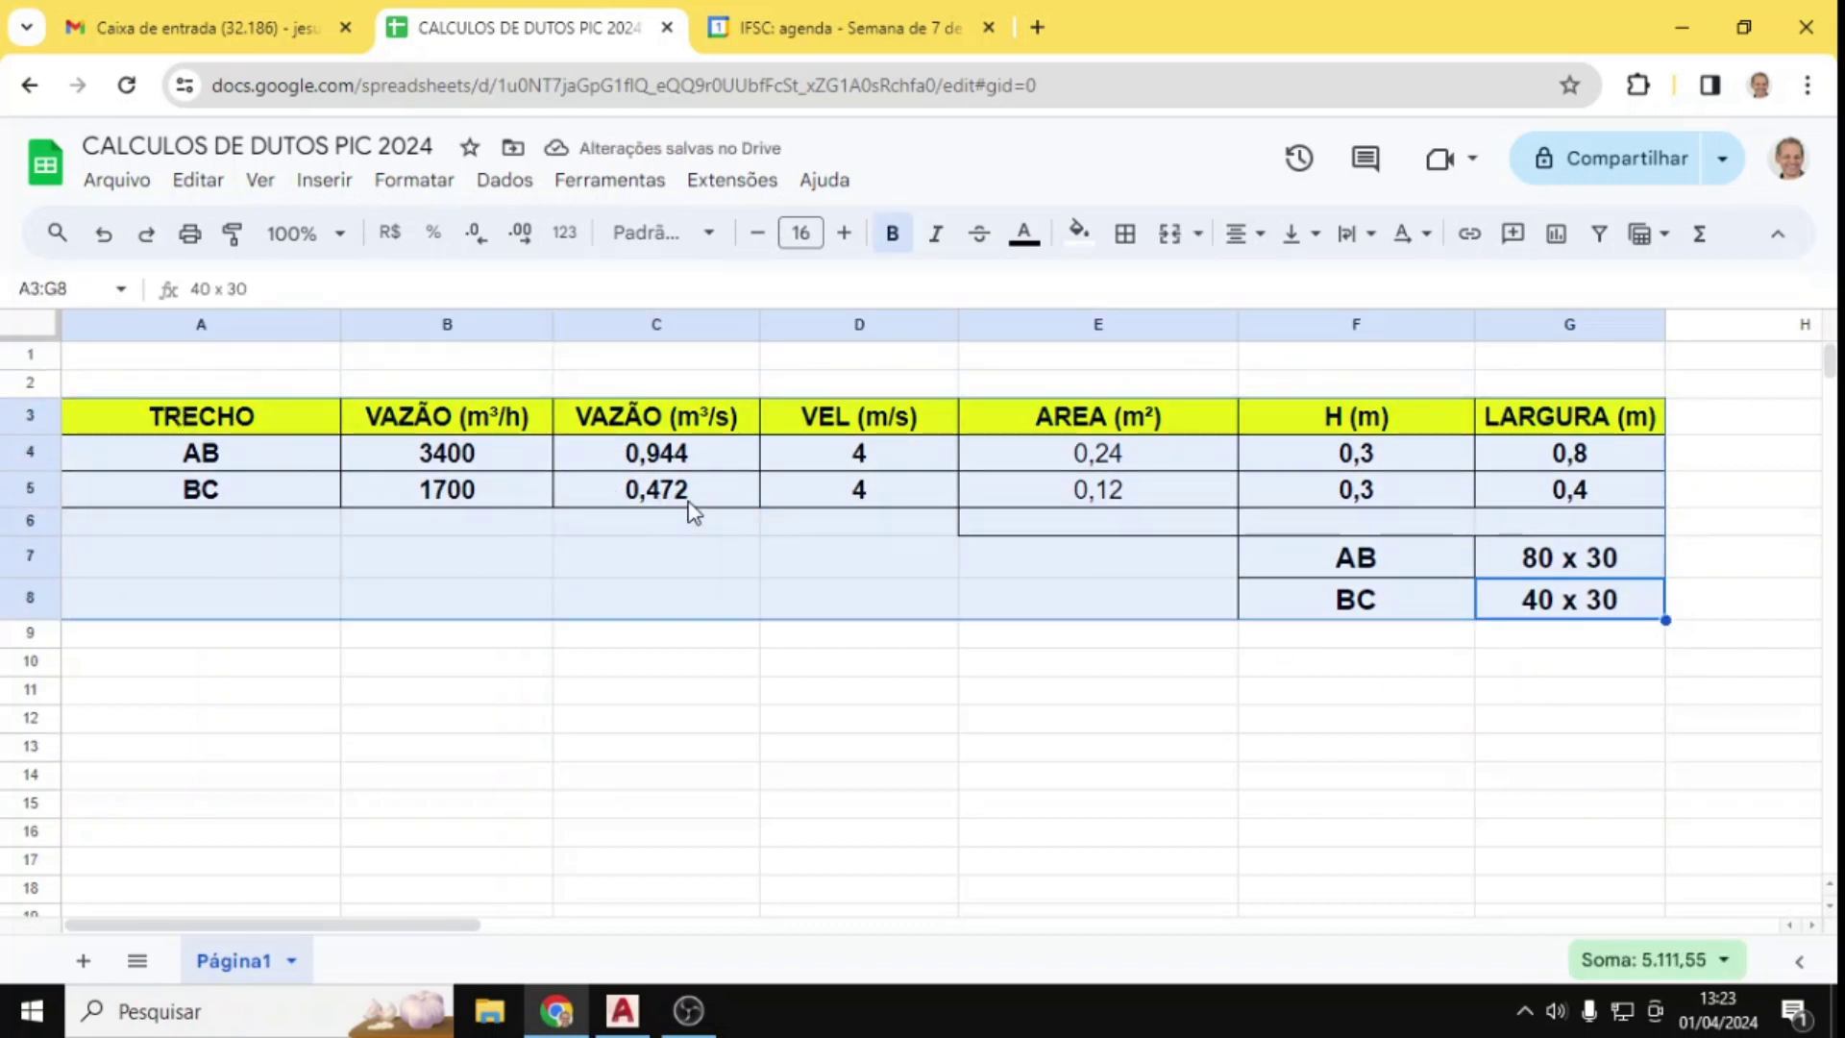
key("ctrl+c")
left_click(239, 694)
key("ctrl+v")
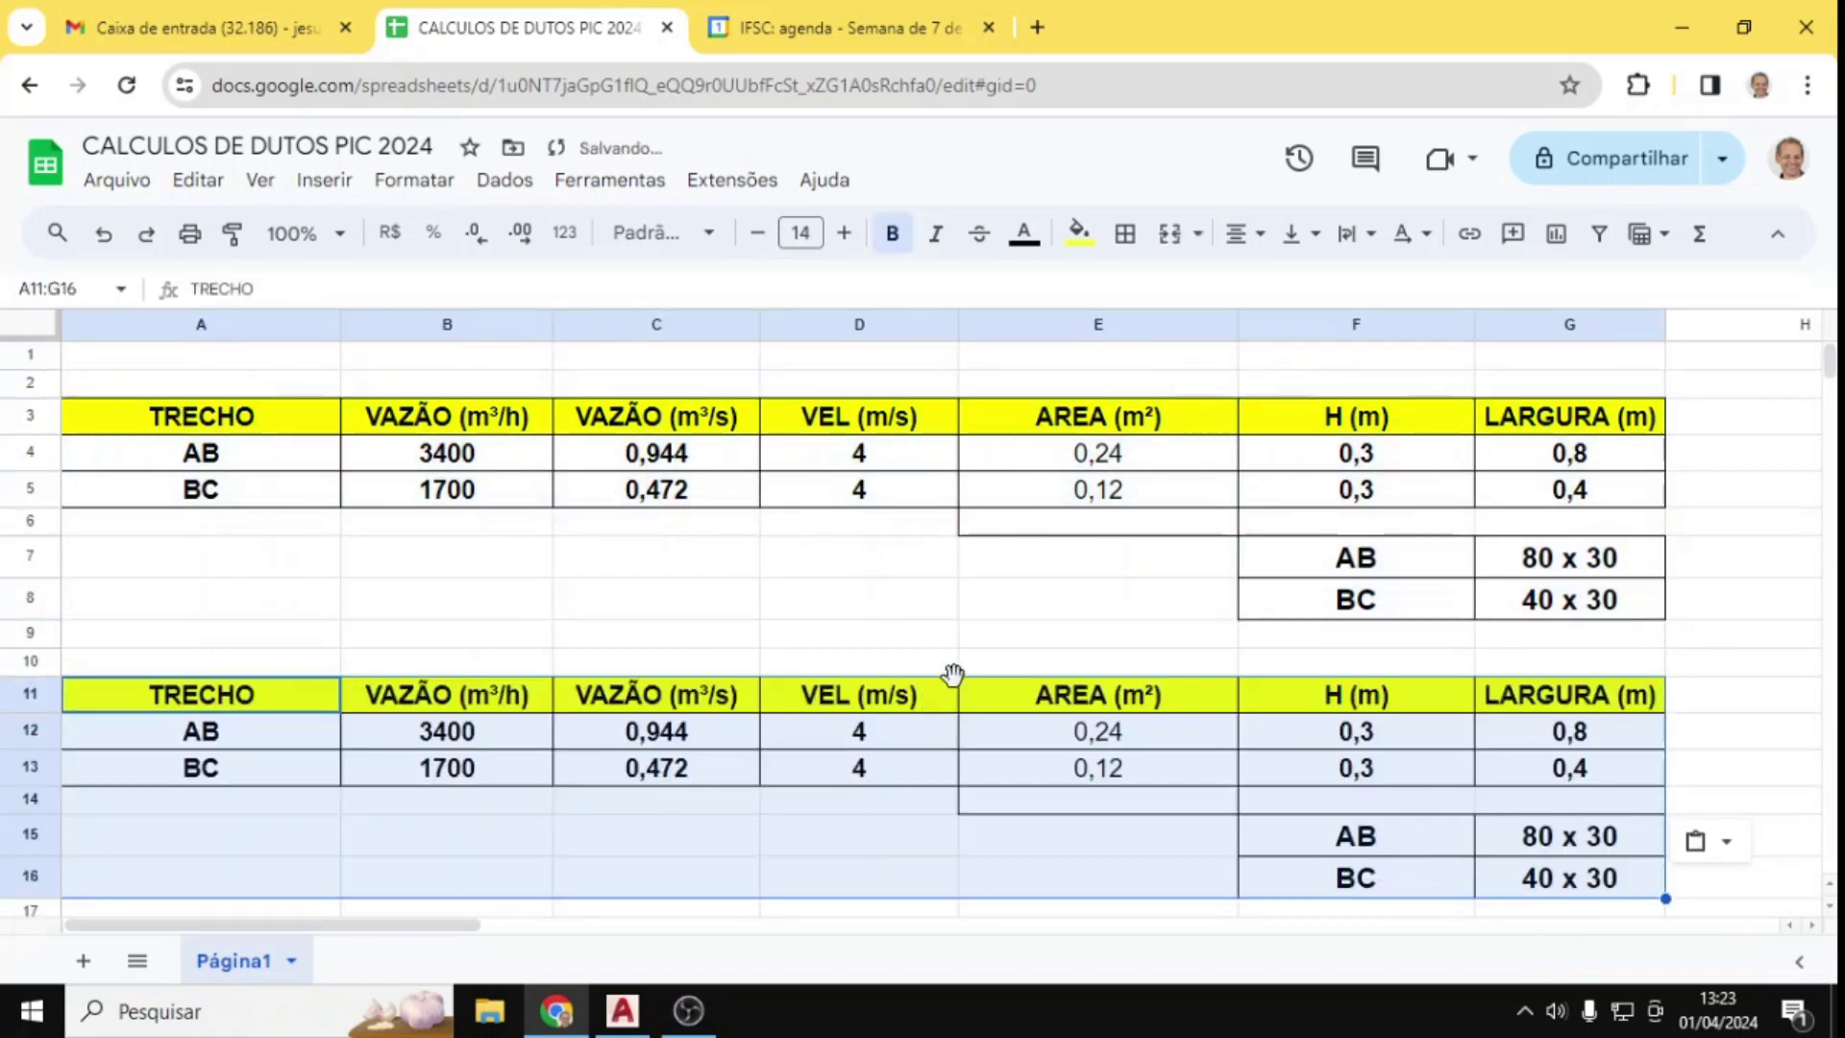
Step: Move the duplicated calculation block from A11:G16 down to start at cell A24
scroll(1066, 672, "down", 3)
scroll(827, 590, "up", 2)
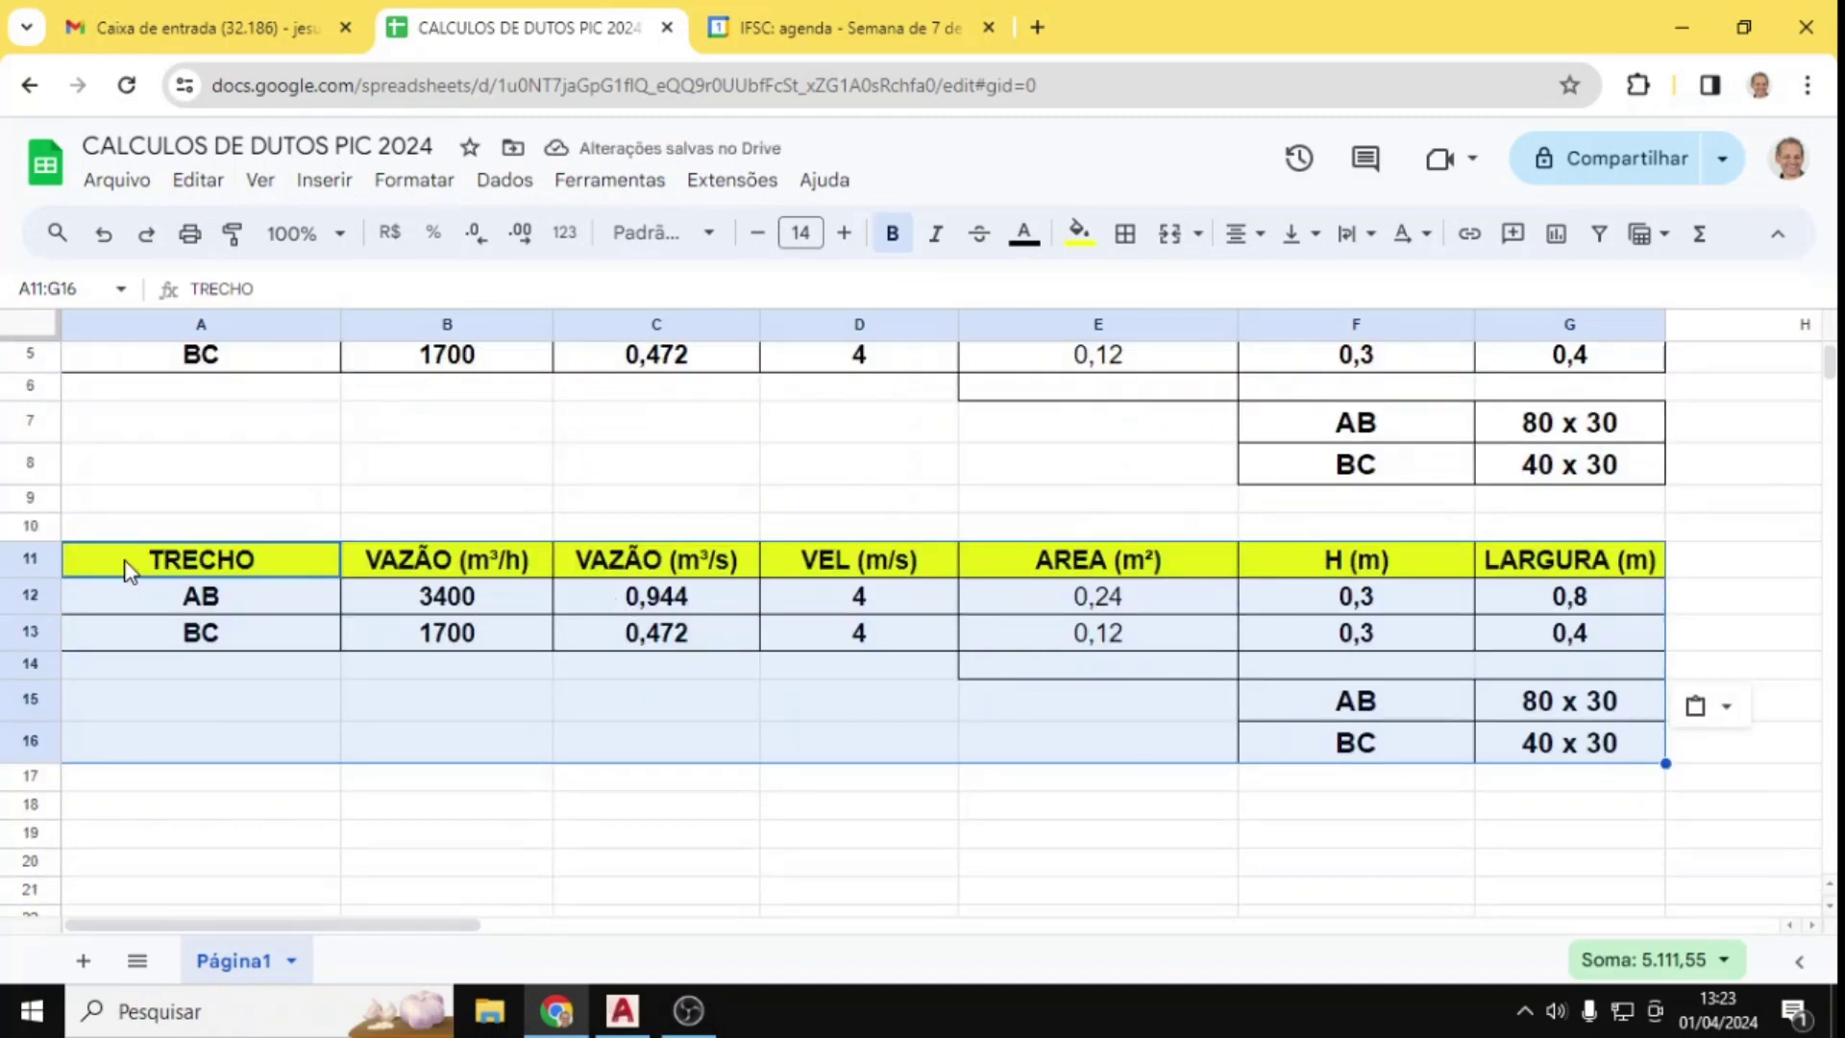
scroll(394, 678, "down", 4)
left_click(181, 562)
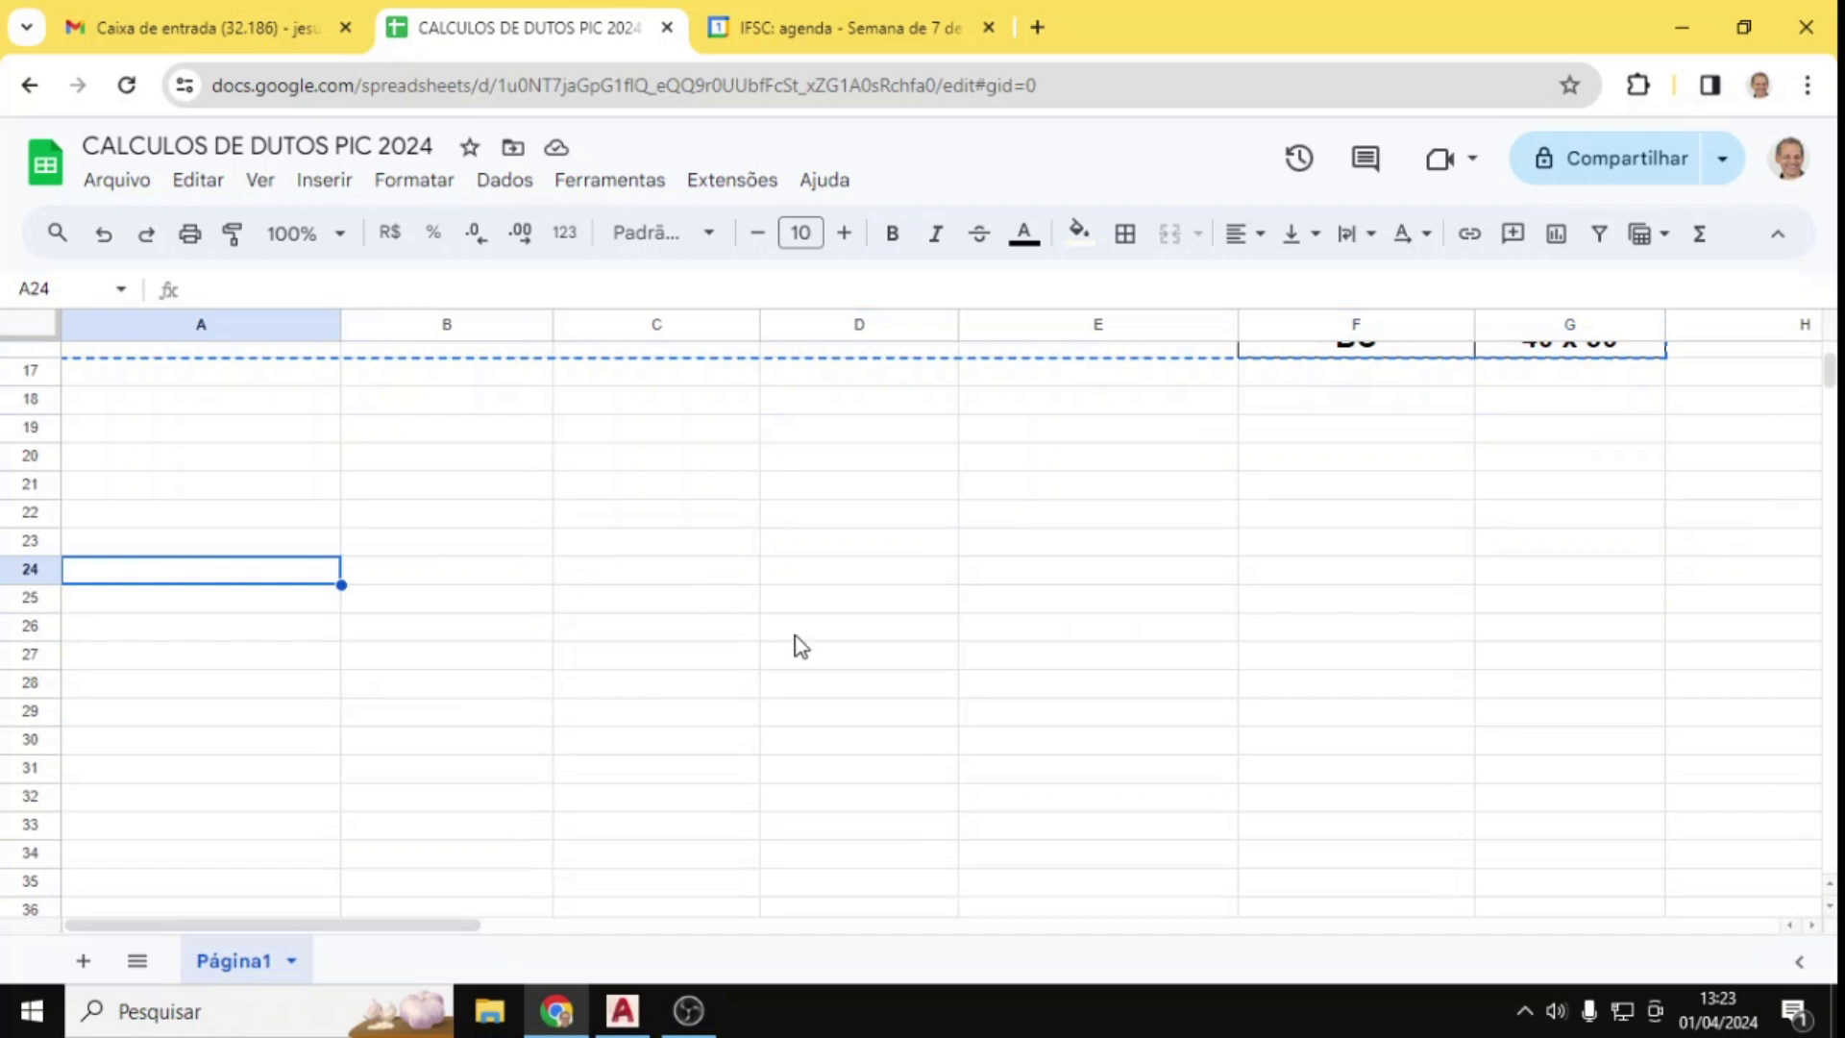
key("ctrl+v")
scroll(922, 638, "up", 5)
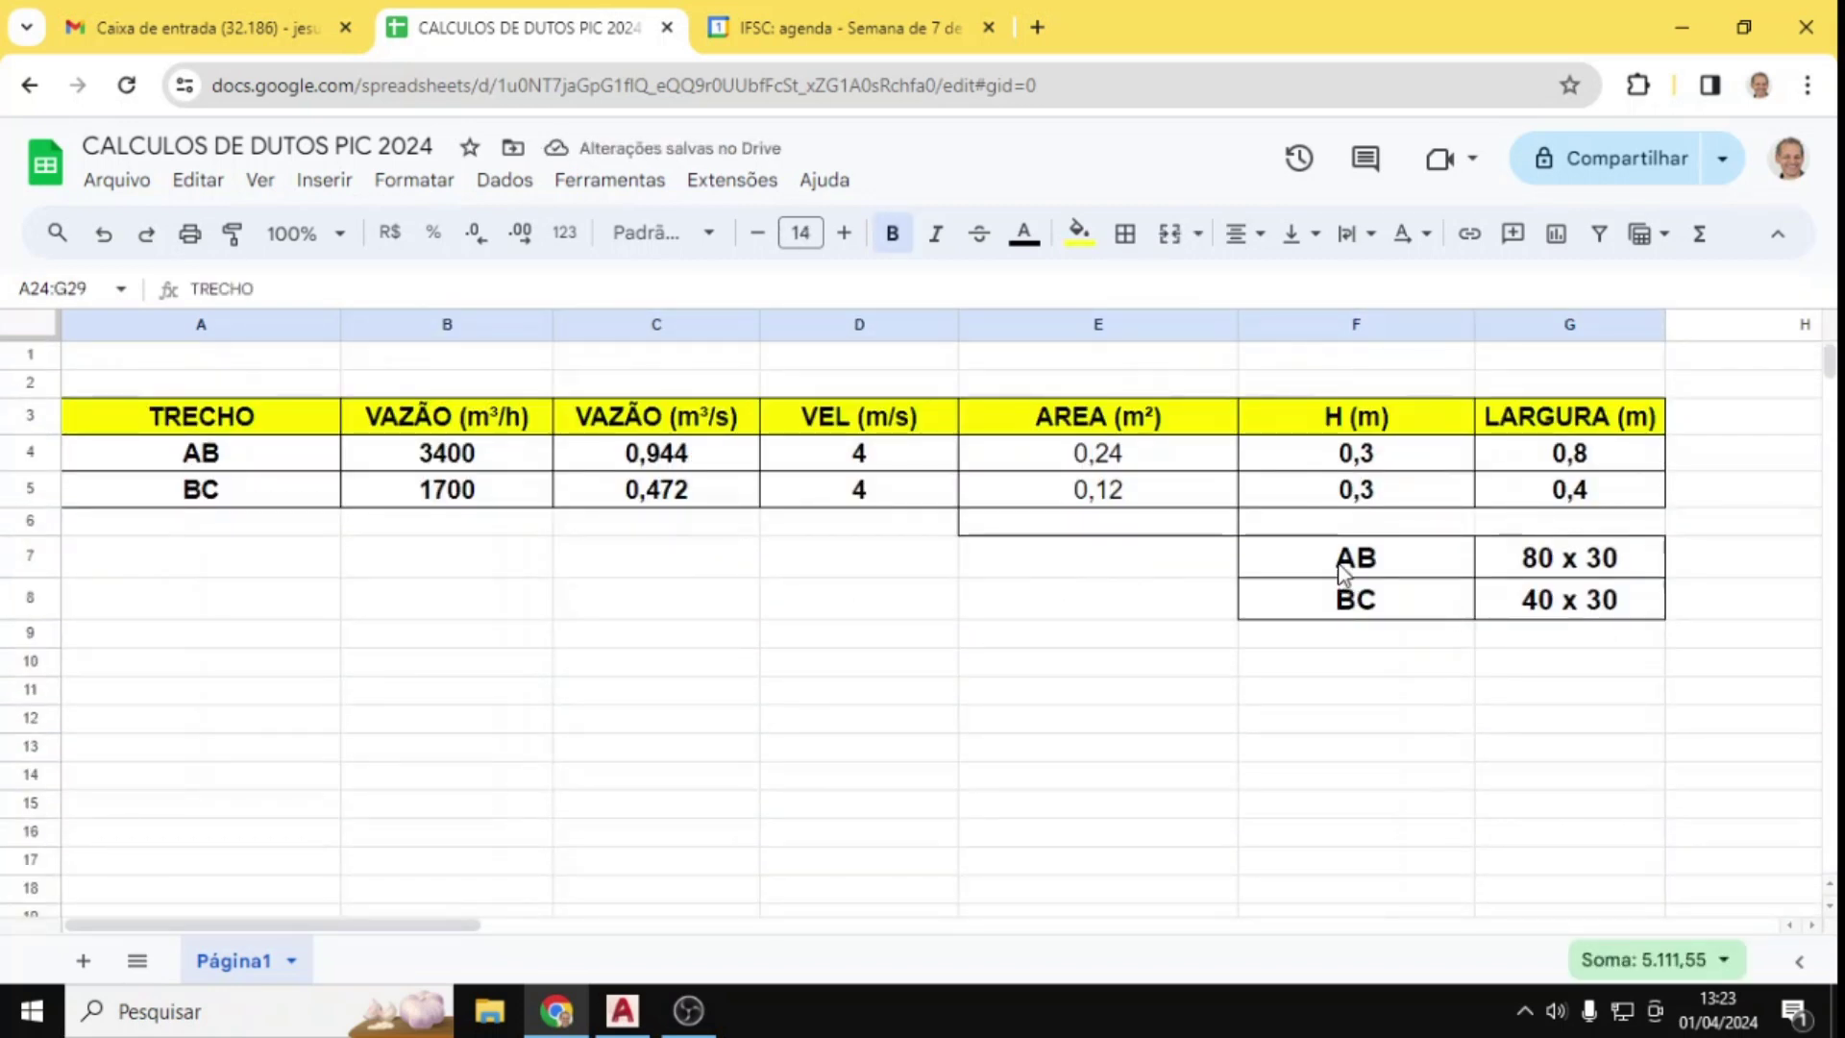
Step: Move the duct size block from F7:G8 to A8:B9, below the main table
left_click_drag(1345, 572, 1552, 602)
key("ctrl+c")
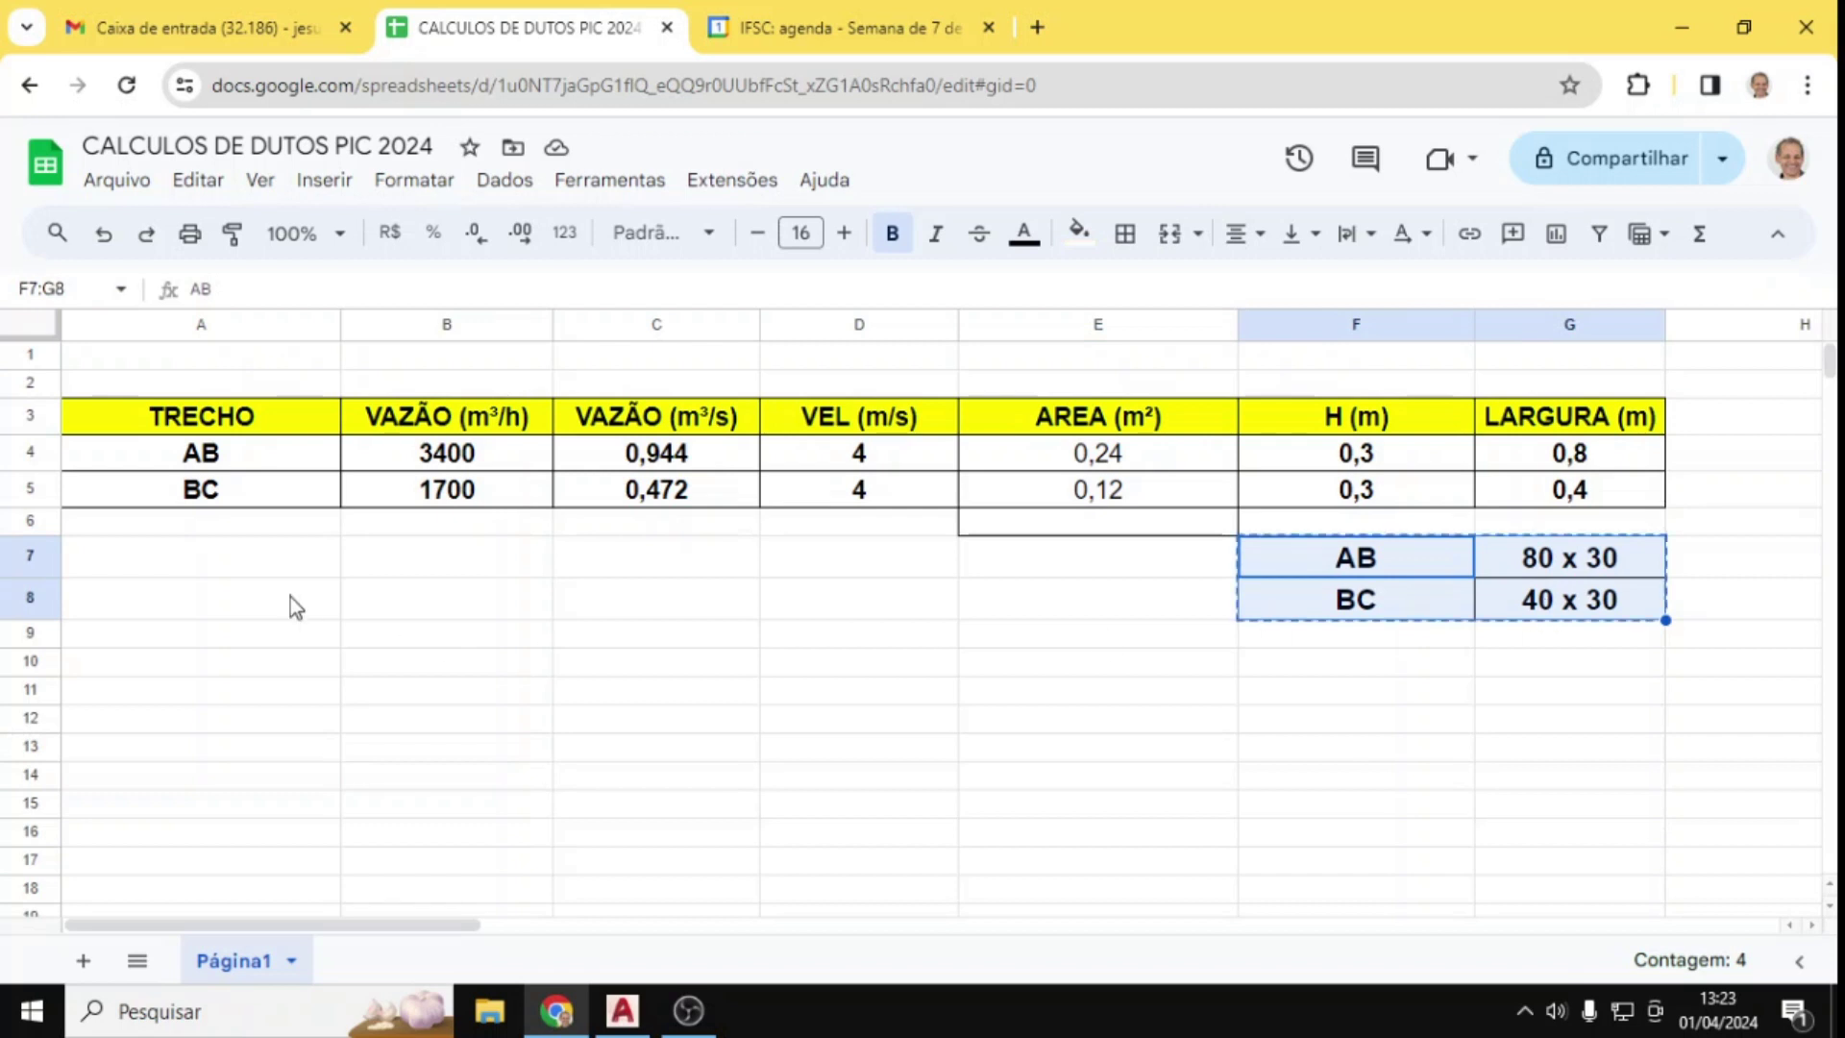
left_click(246, 609)
key("ctrl+v")
Step: Add the column header "perímetro" in cell C7, above the cells beside the duct sizes
left_click(657, 586)
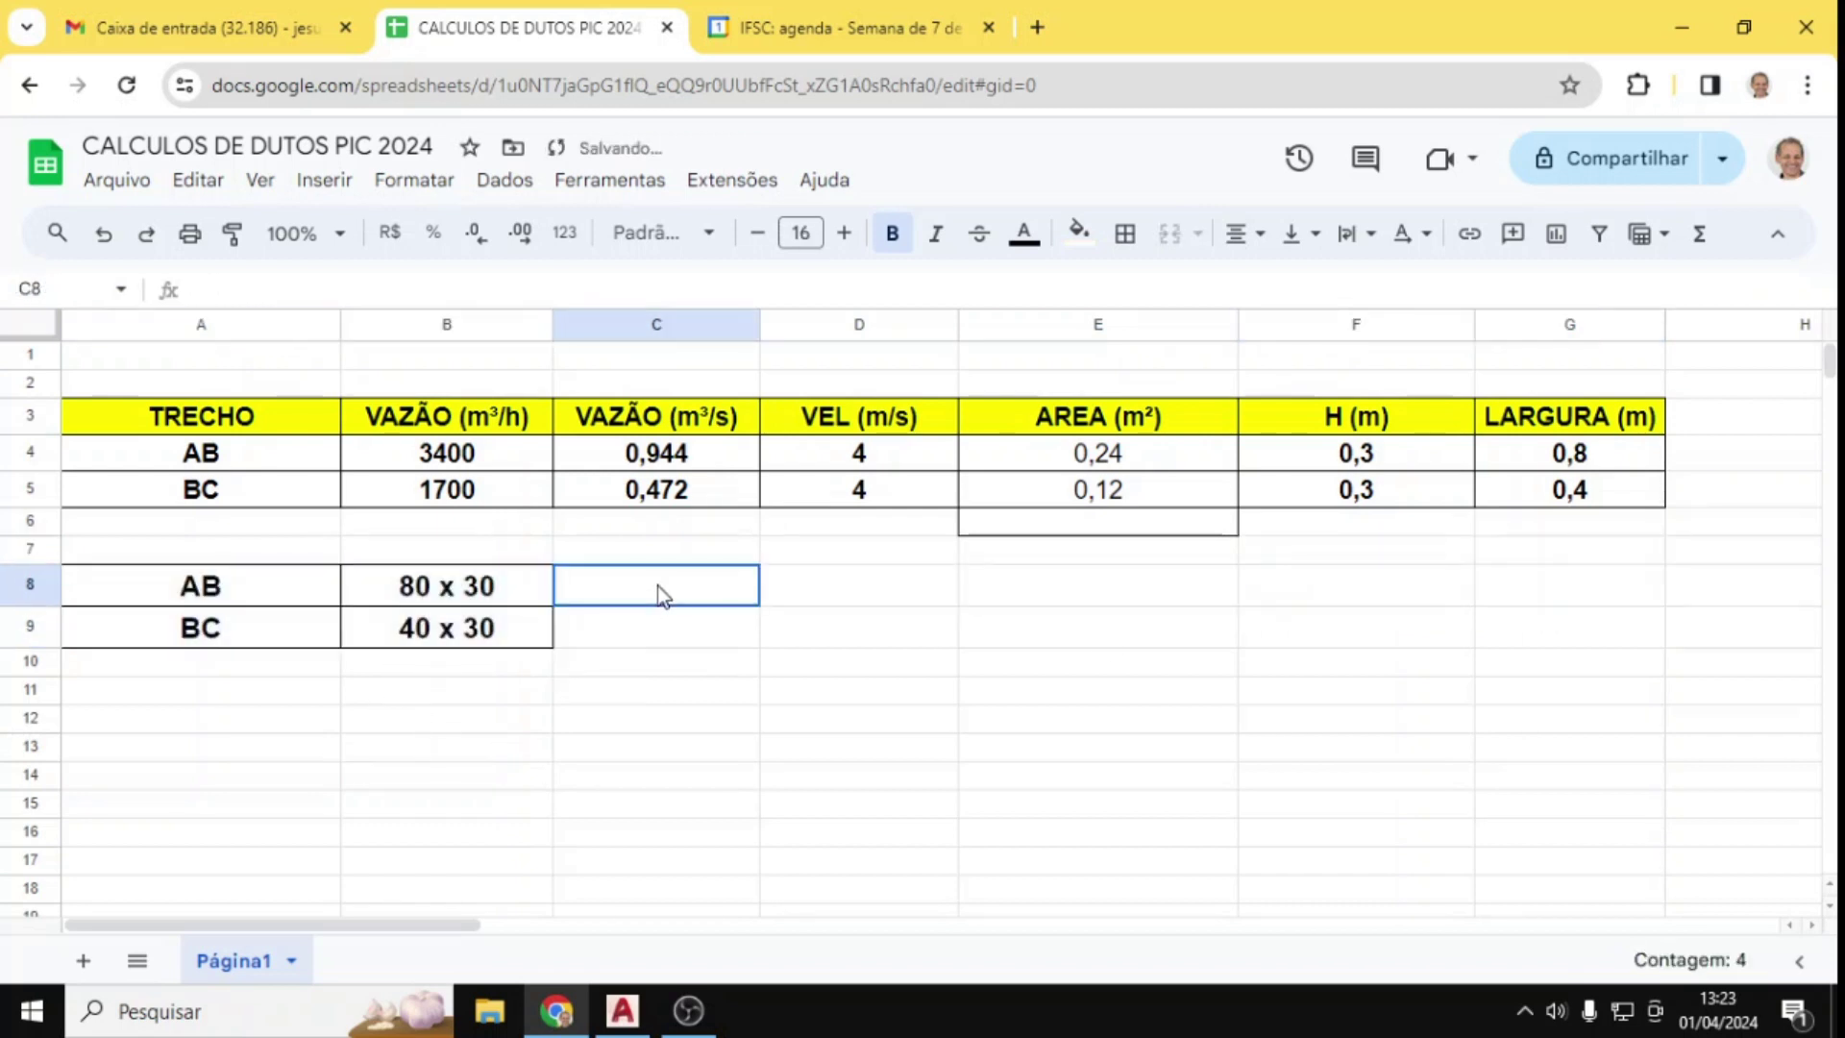
left_click(657, 551)
type("per")
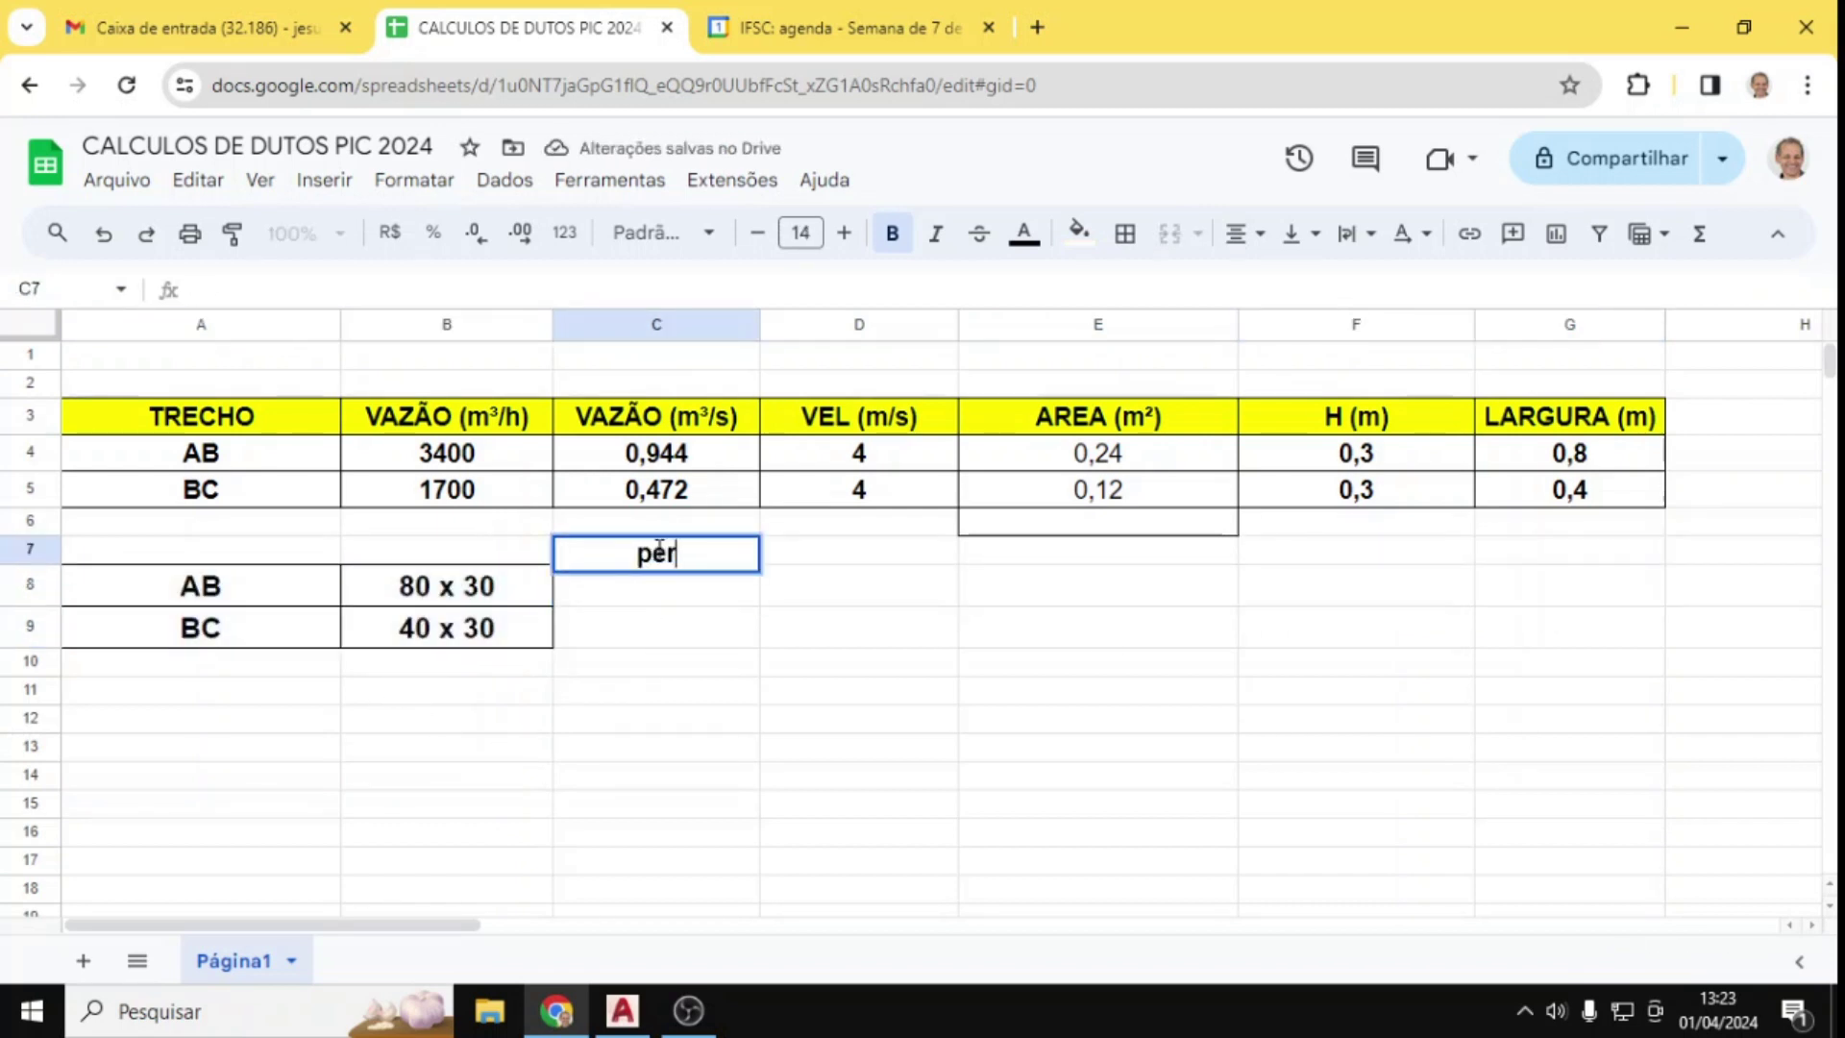
type("ímetro")
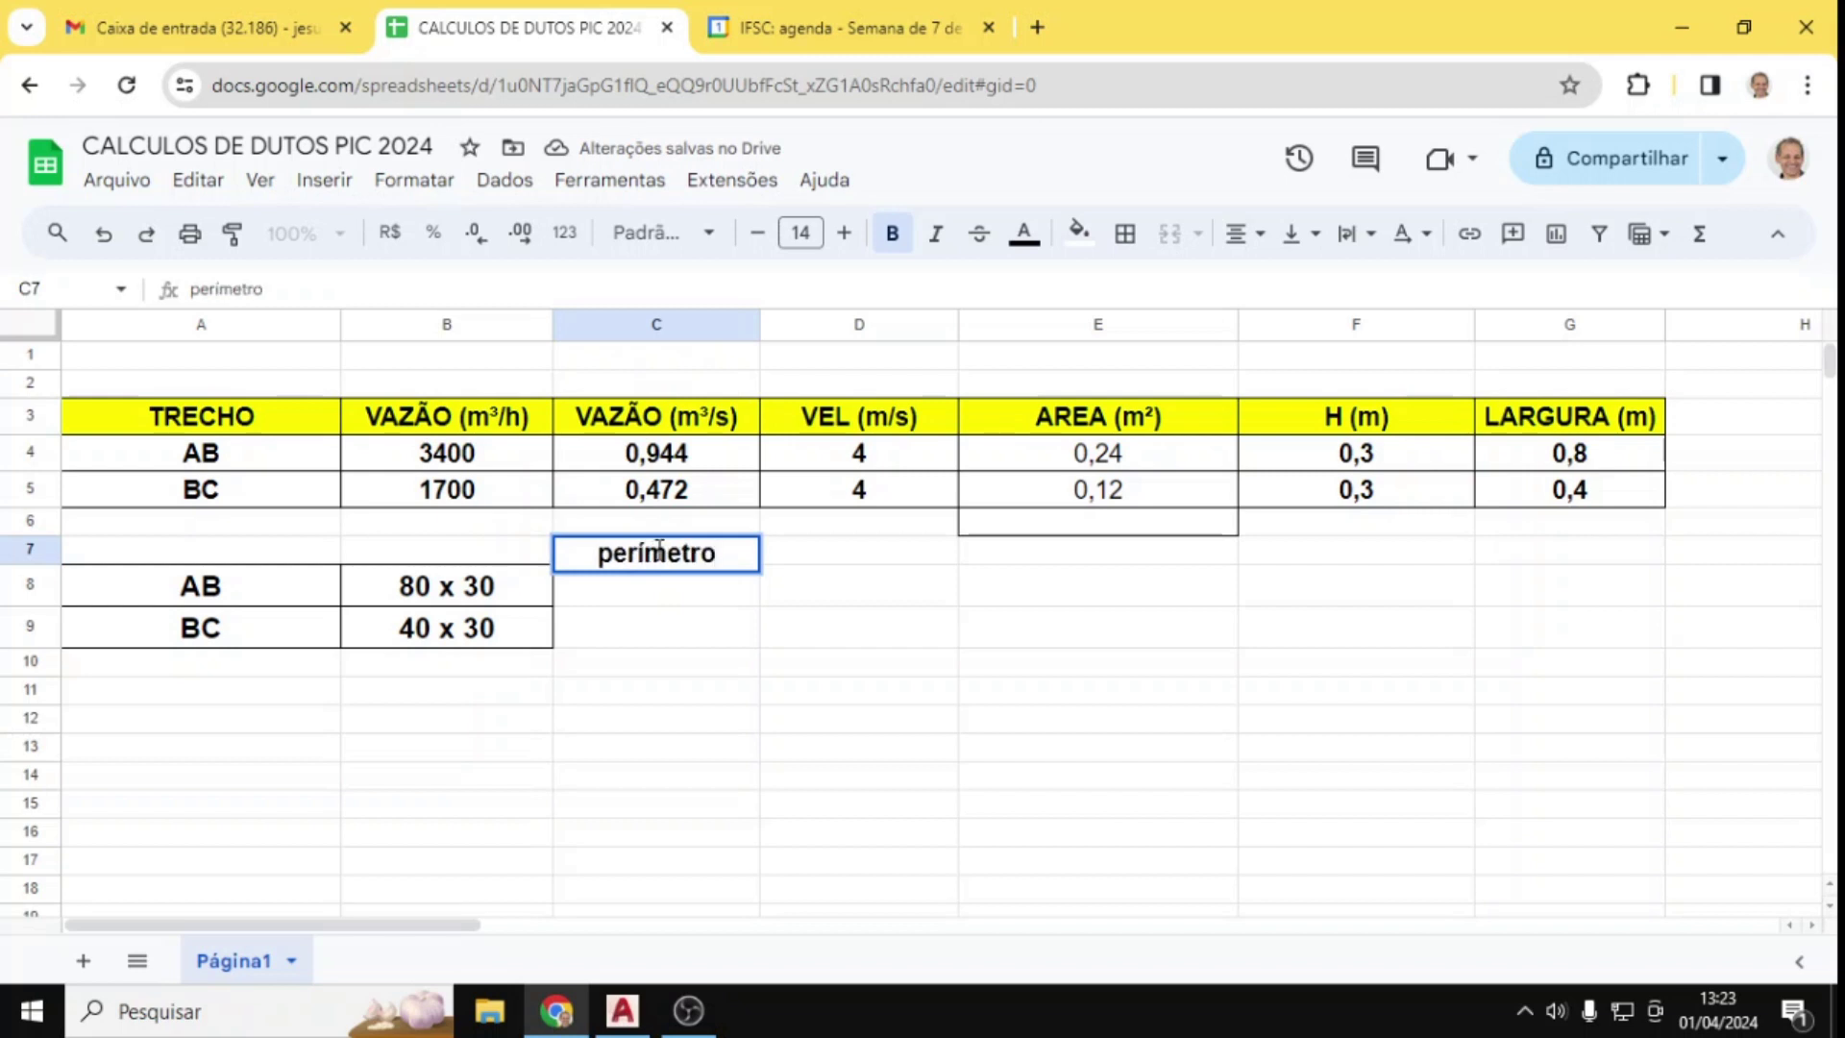
Step: Calculate the perimeter of section AB in cell C8 with the formula =2*(80+30)
left_click(659, 595)
type("=")
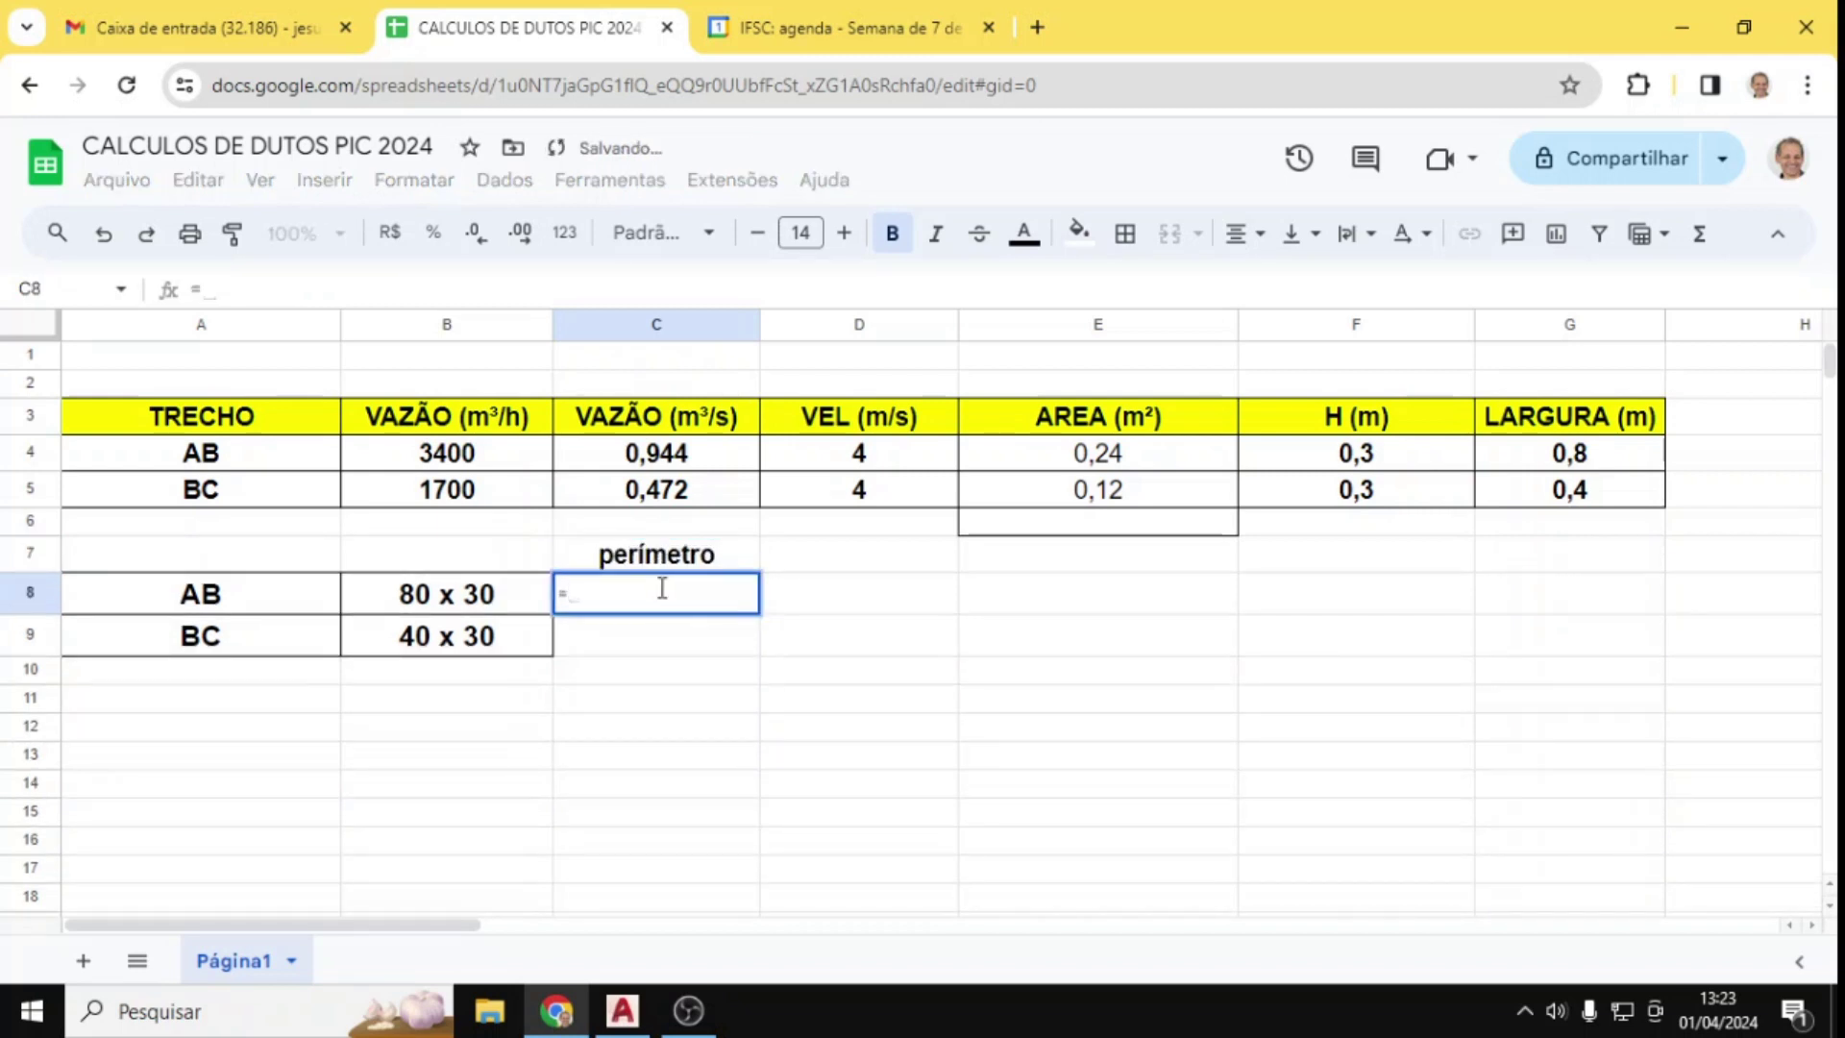
type("2*")
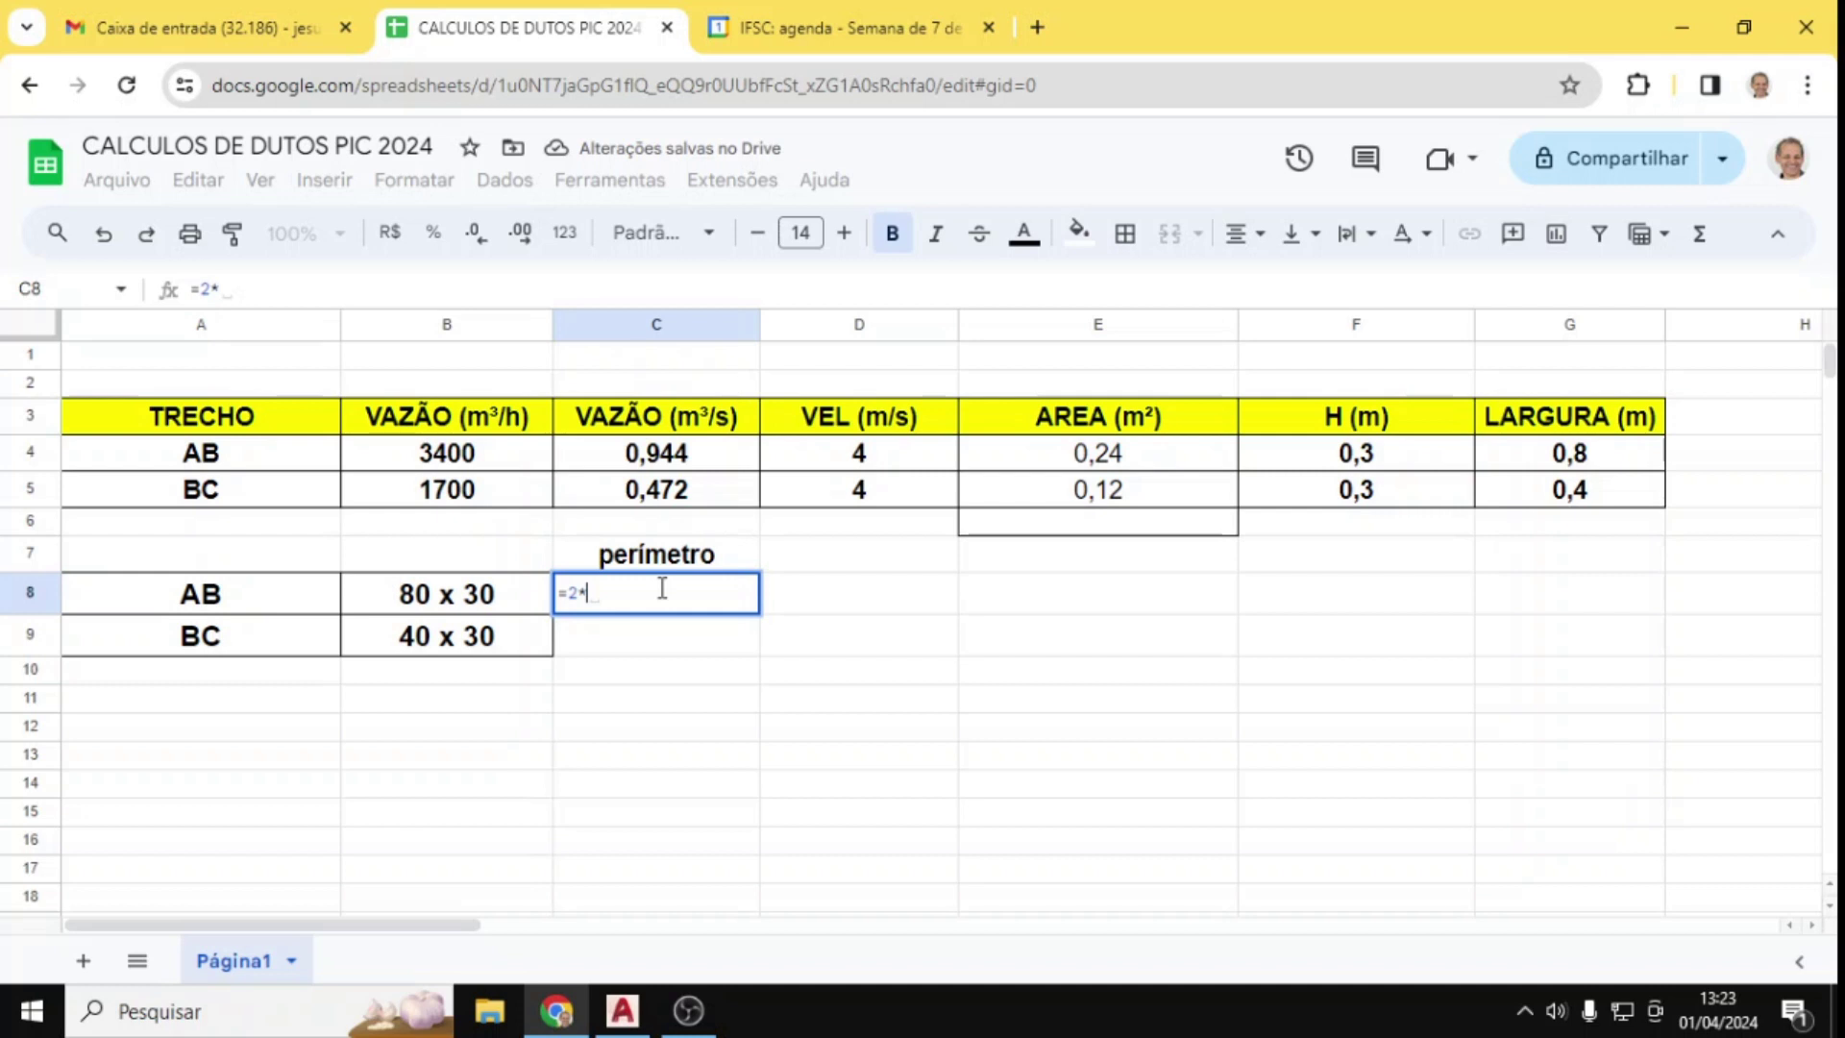
type("(80")
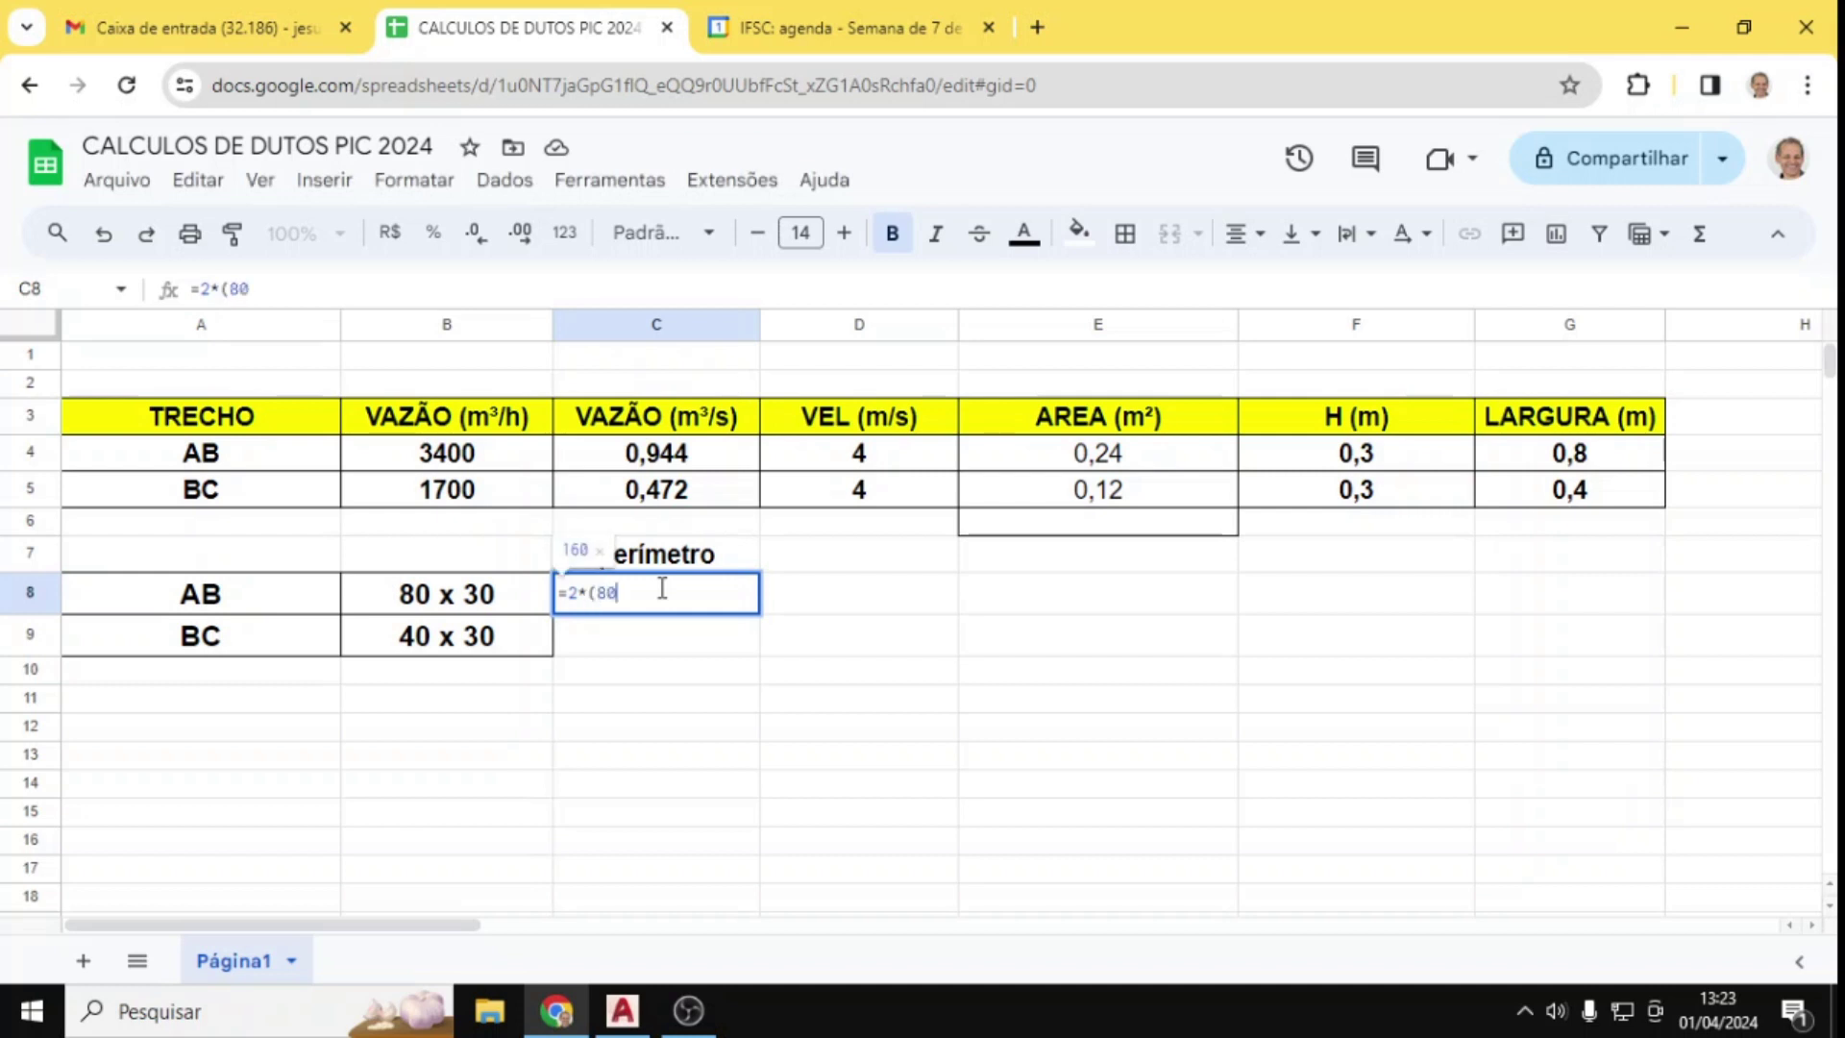
type("+30)")
key("Return")
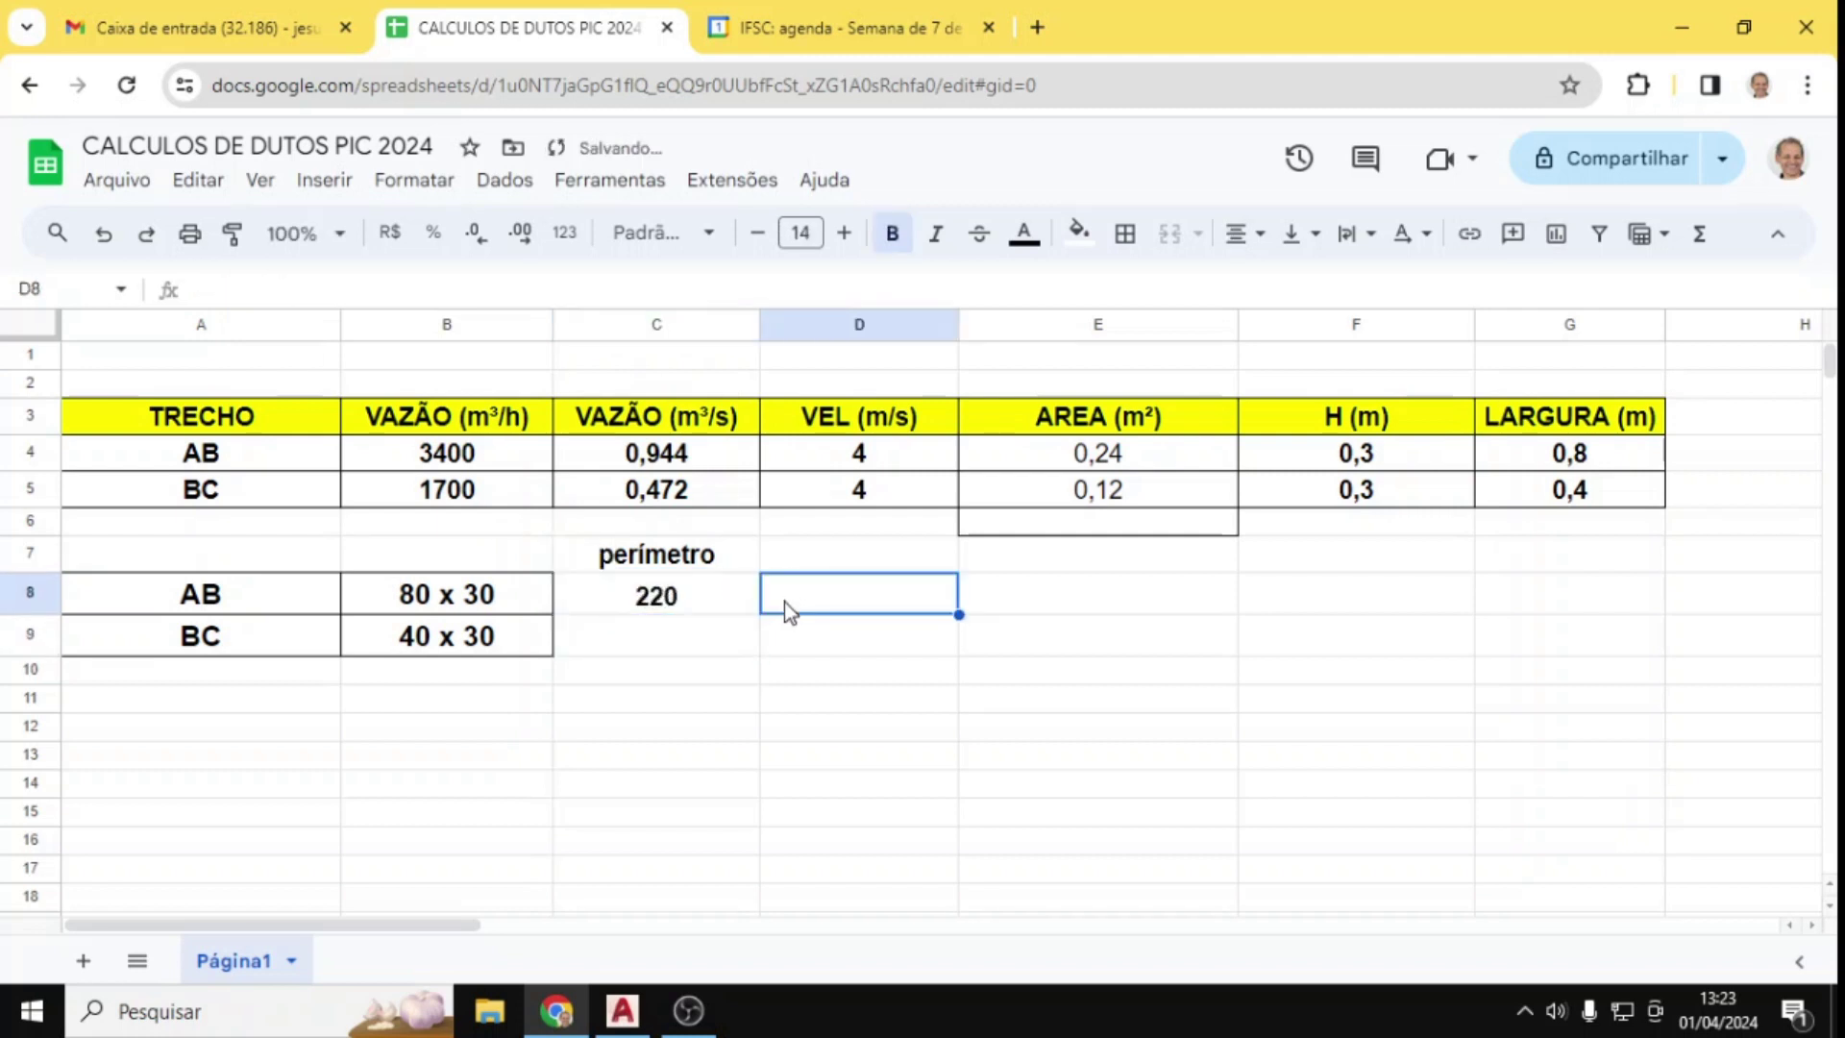
Step: Convert the perimeter formula in C8 to metres by changing it to =2*(0,80+0,30)
left_click(694, 602)
double_click(694, 600)
left_click(817, 596)
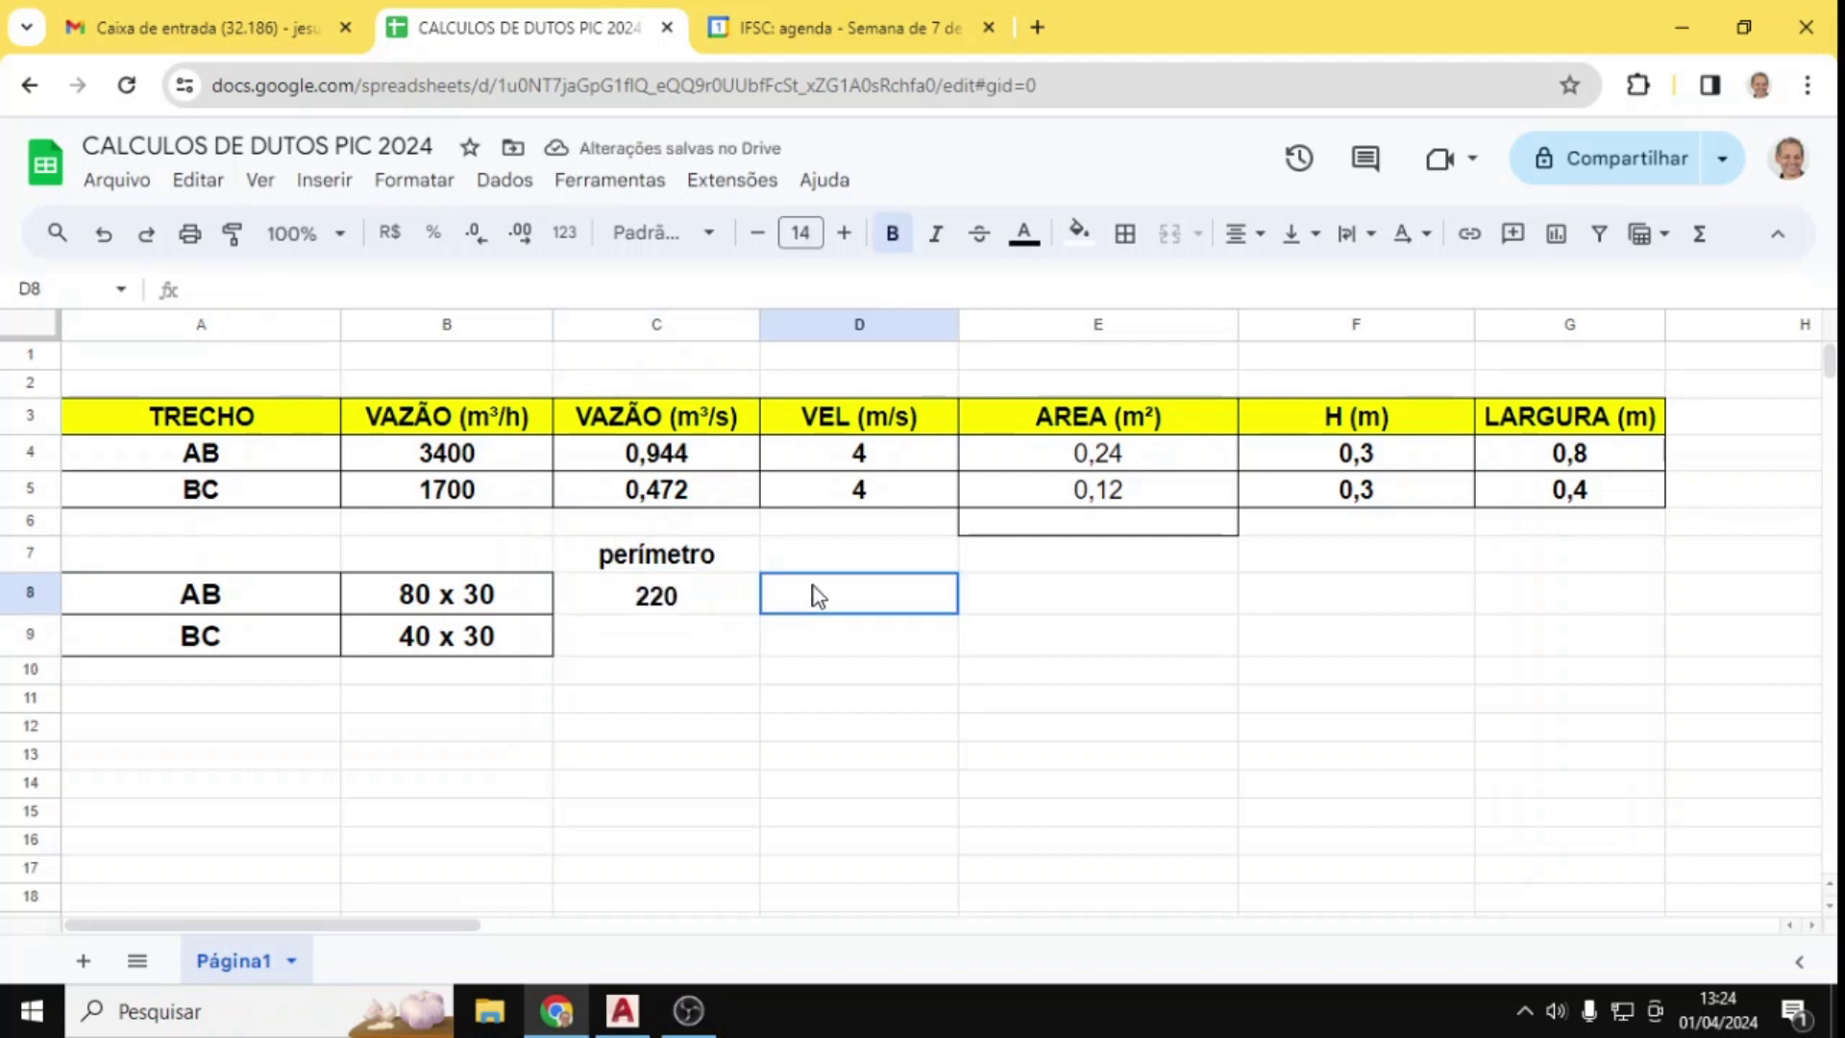
left_click(659, 597)
double_click(659, 597)
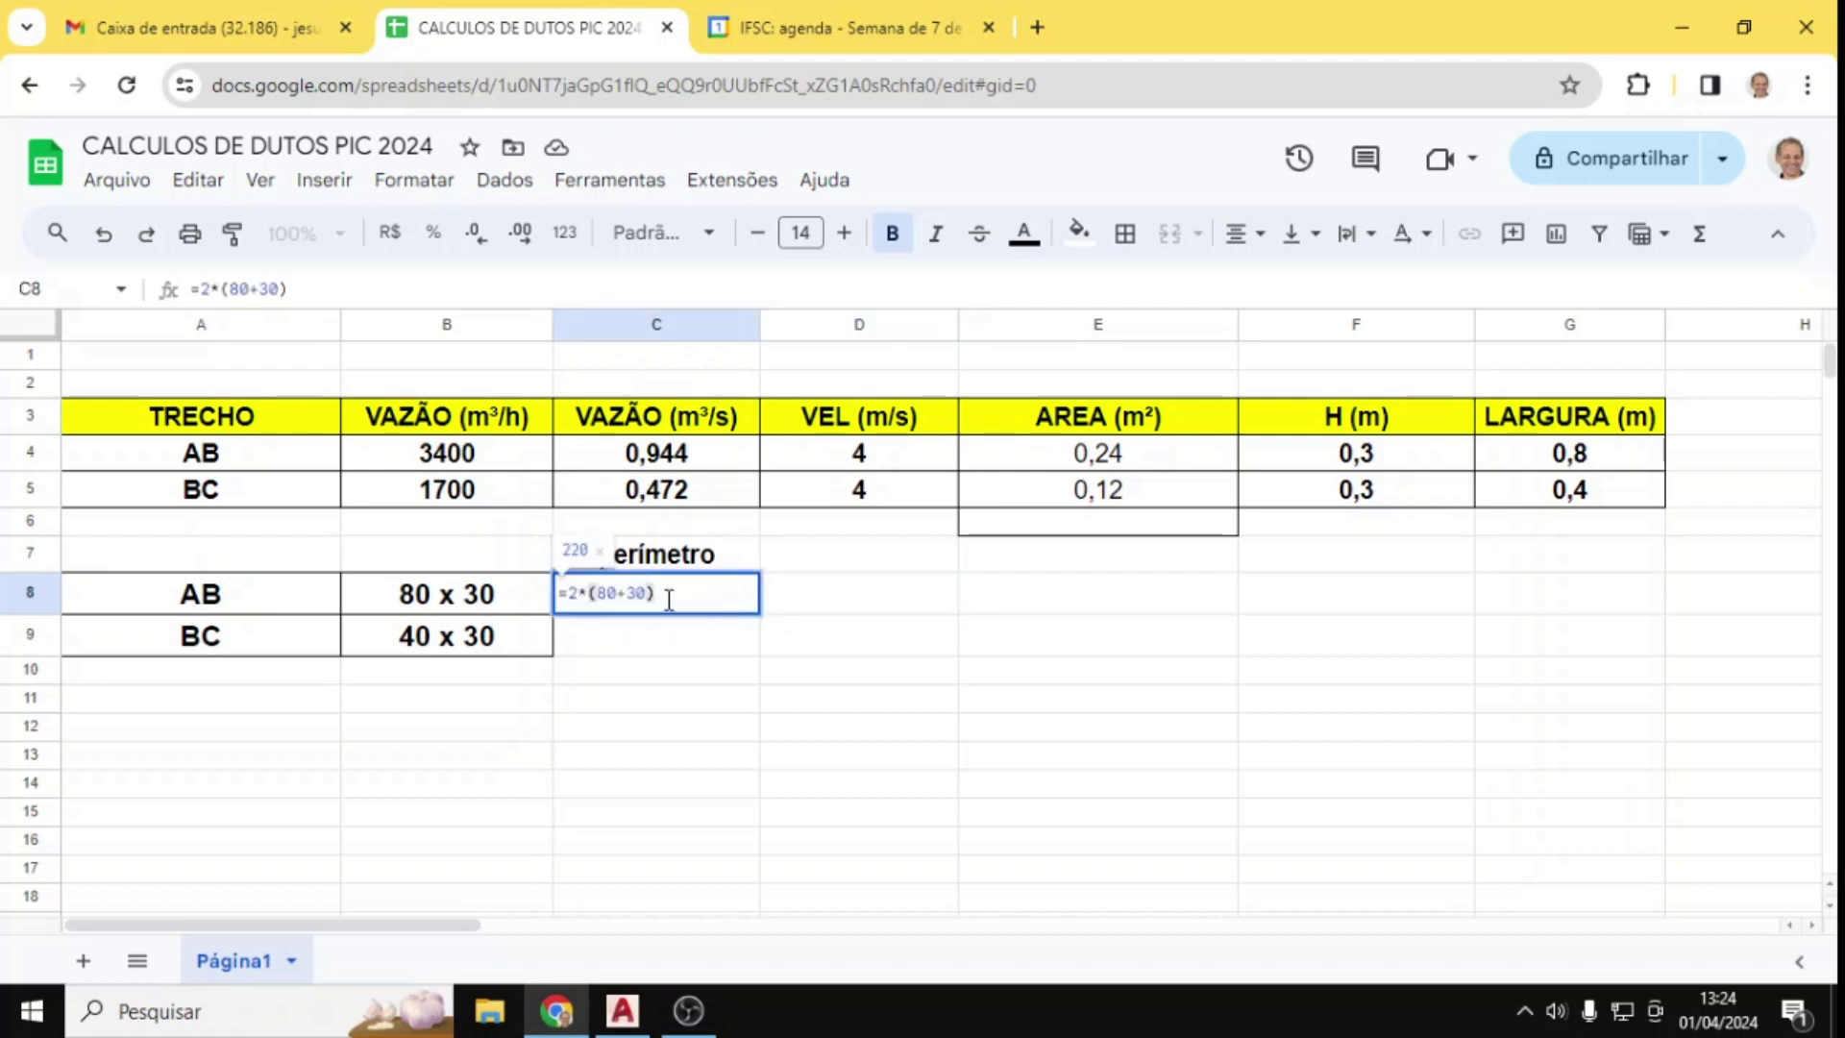
left_click(235, 290)
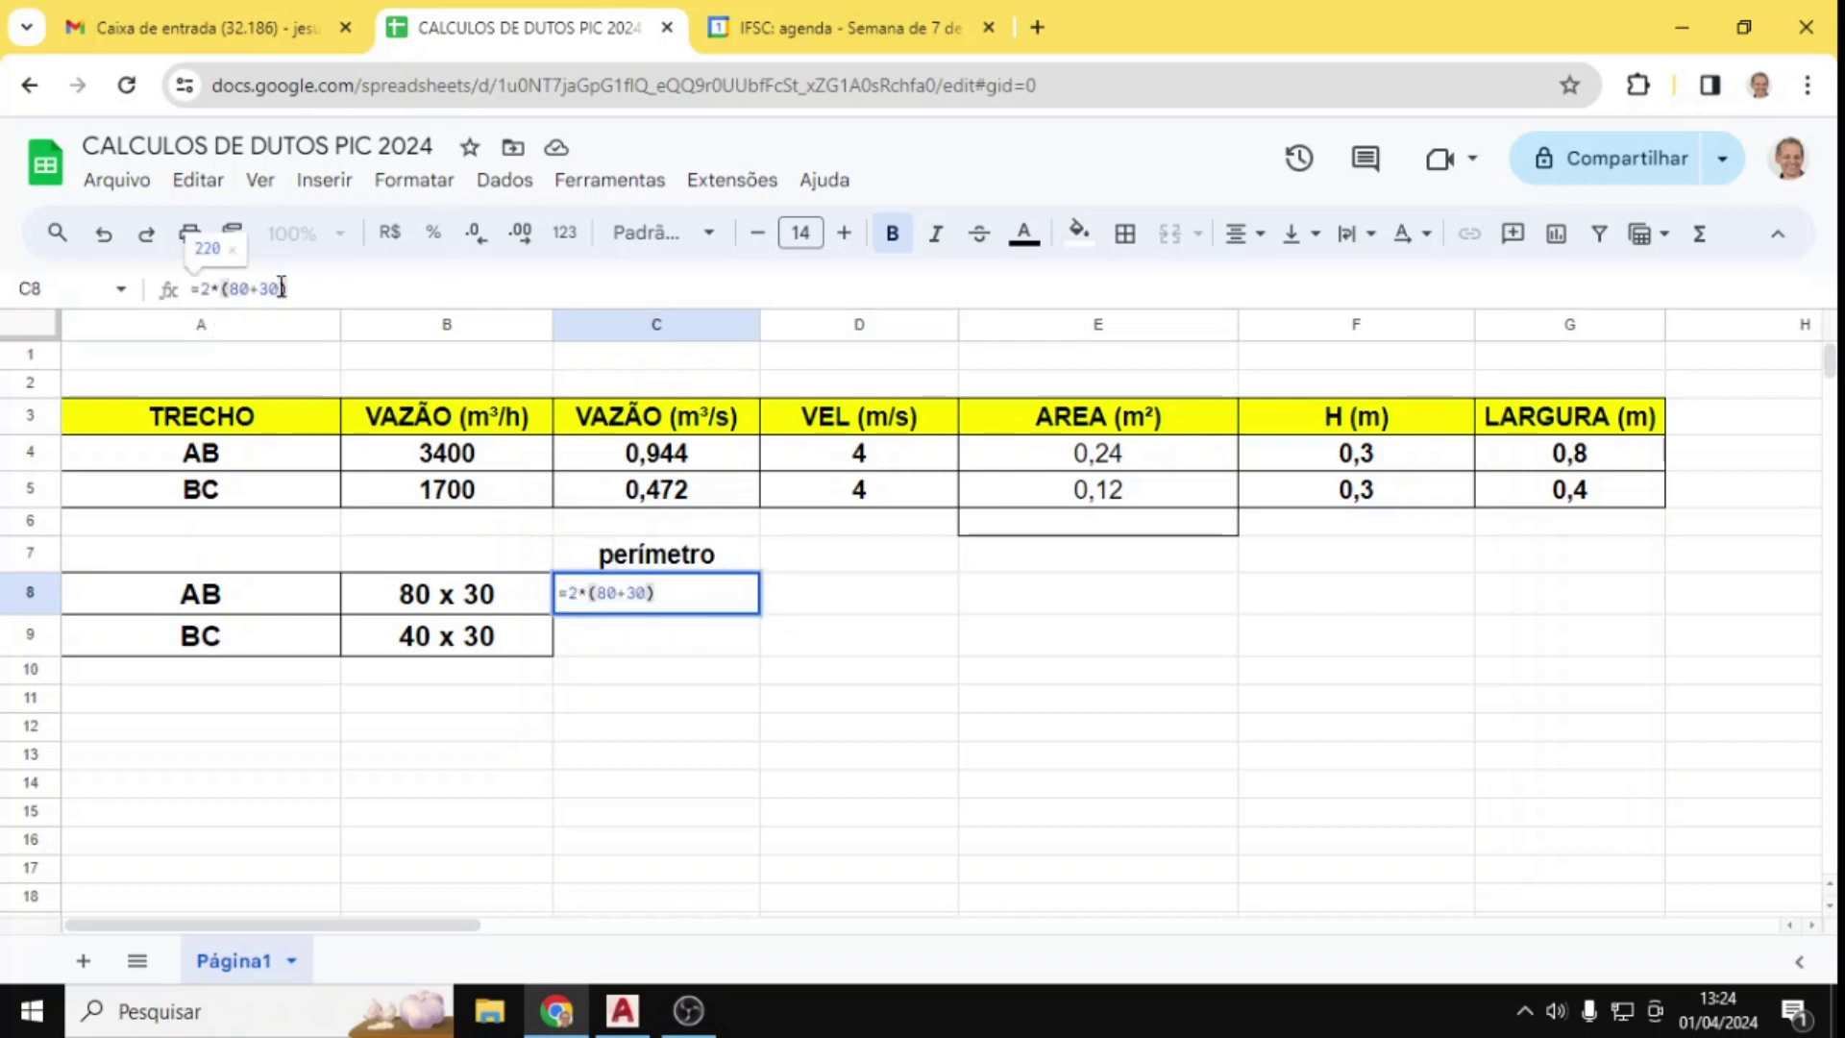
type("0,8")
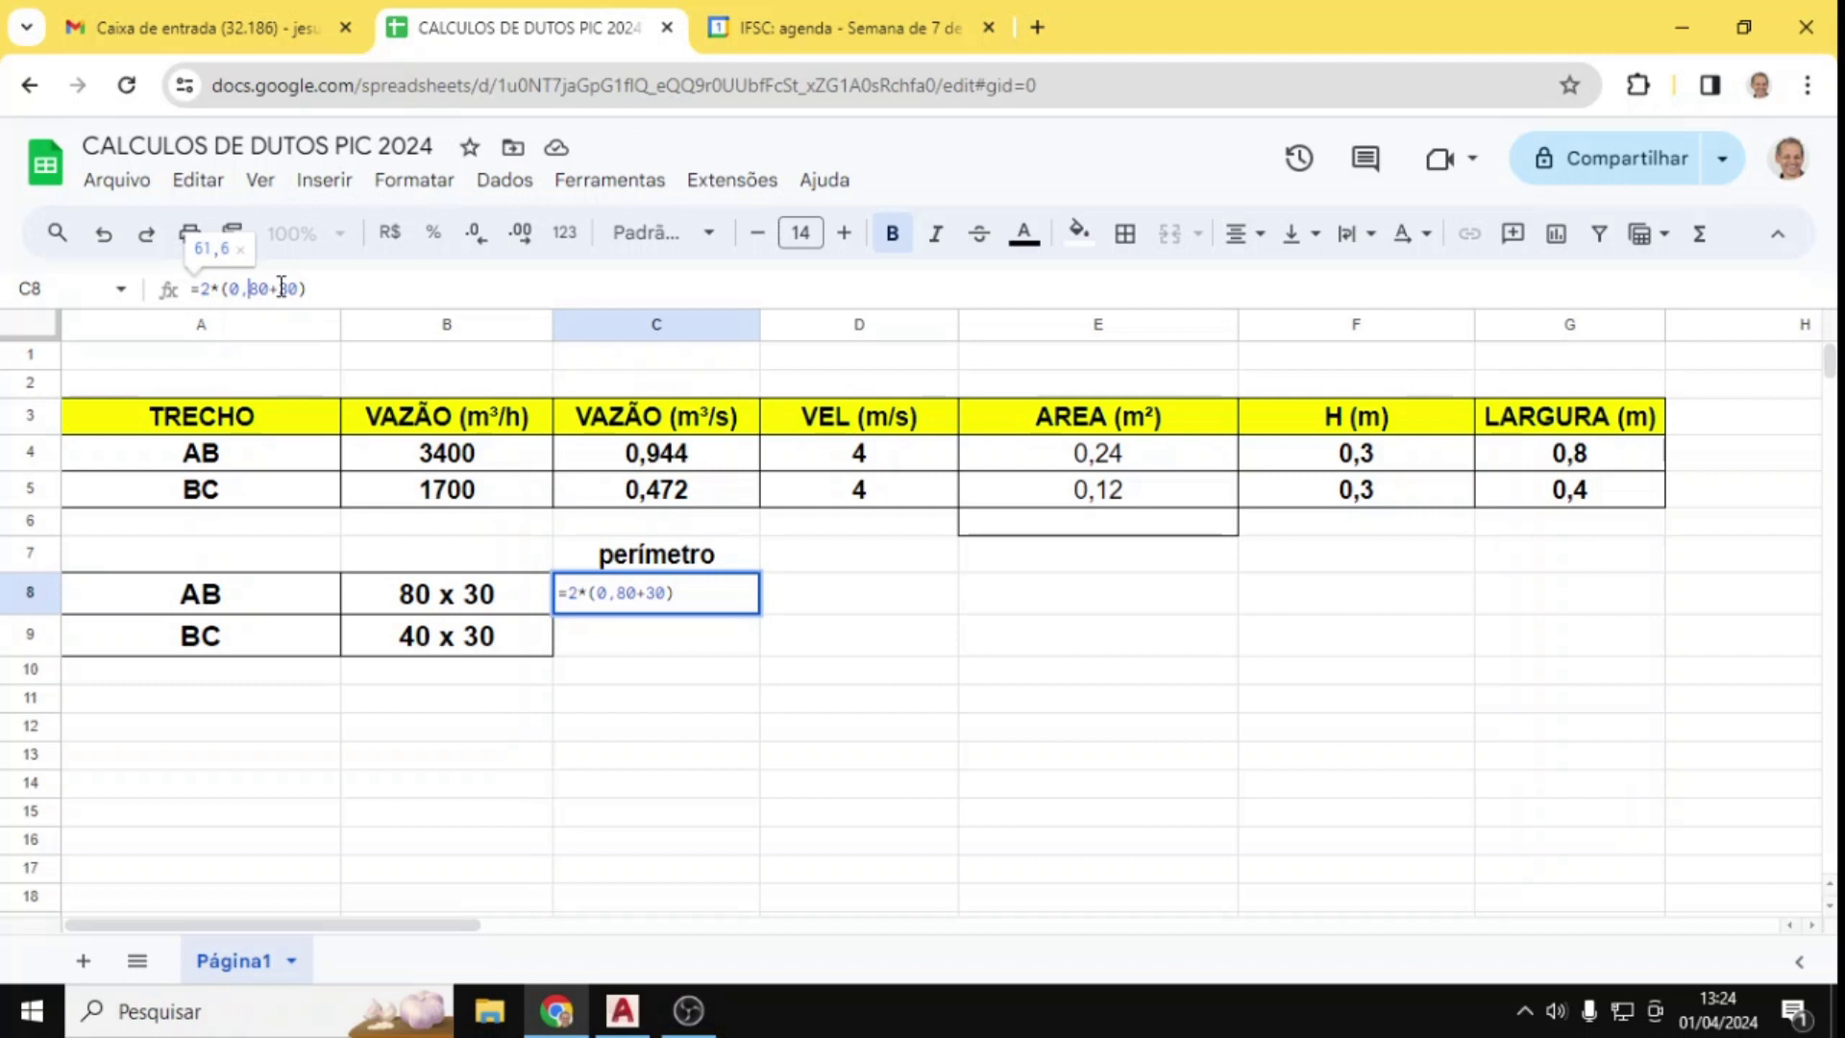
type("0+0,")
key("Return")
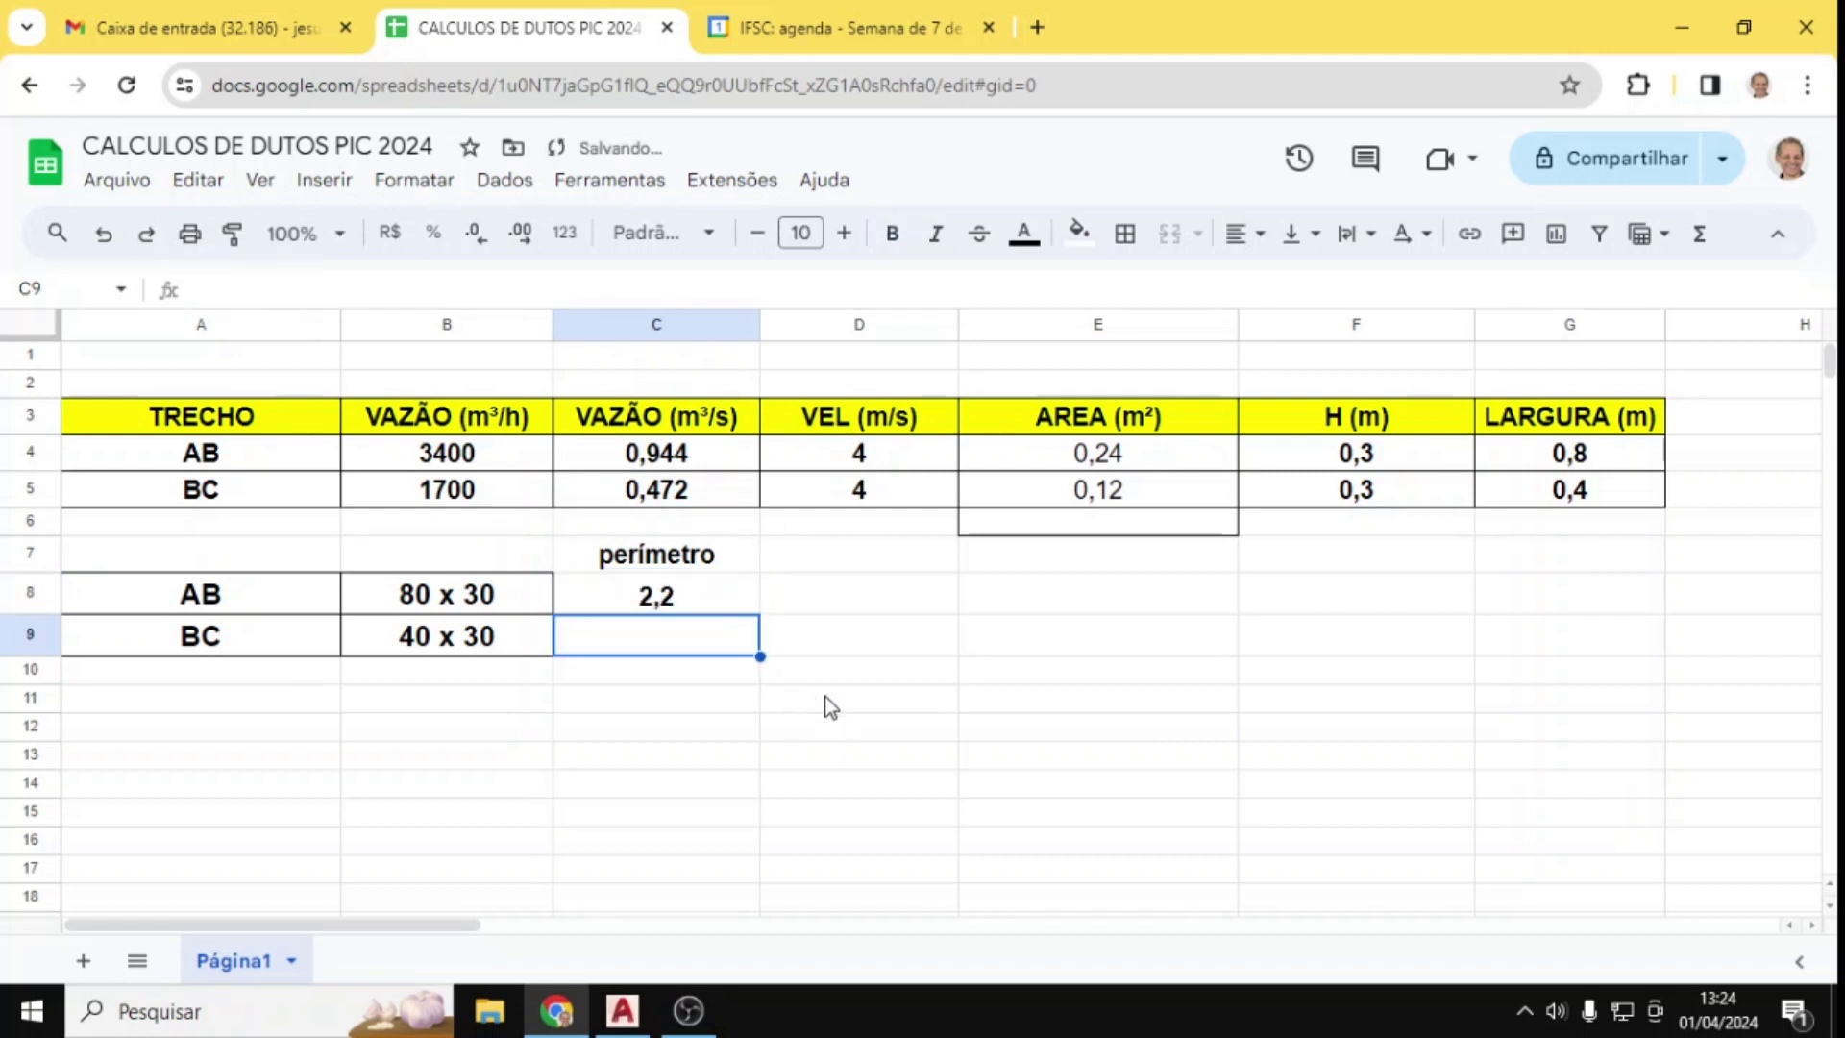
Step: Extend the perimeter header in cell C7 with its unit so it reads "perímetro (m)"
left_click(790, 605)
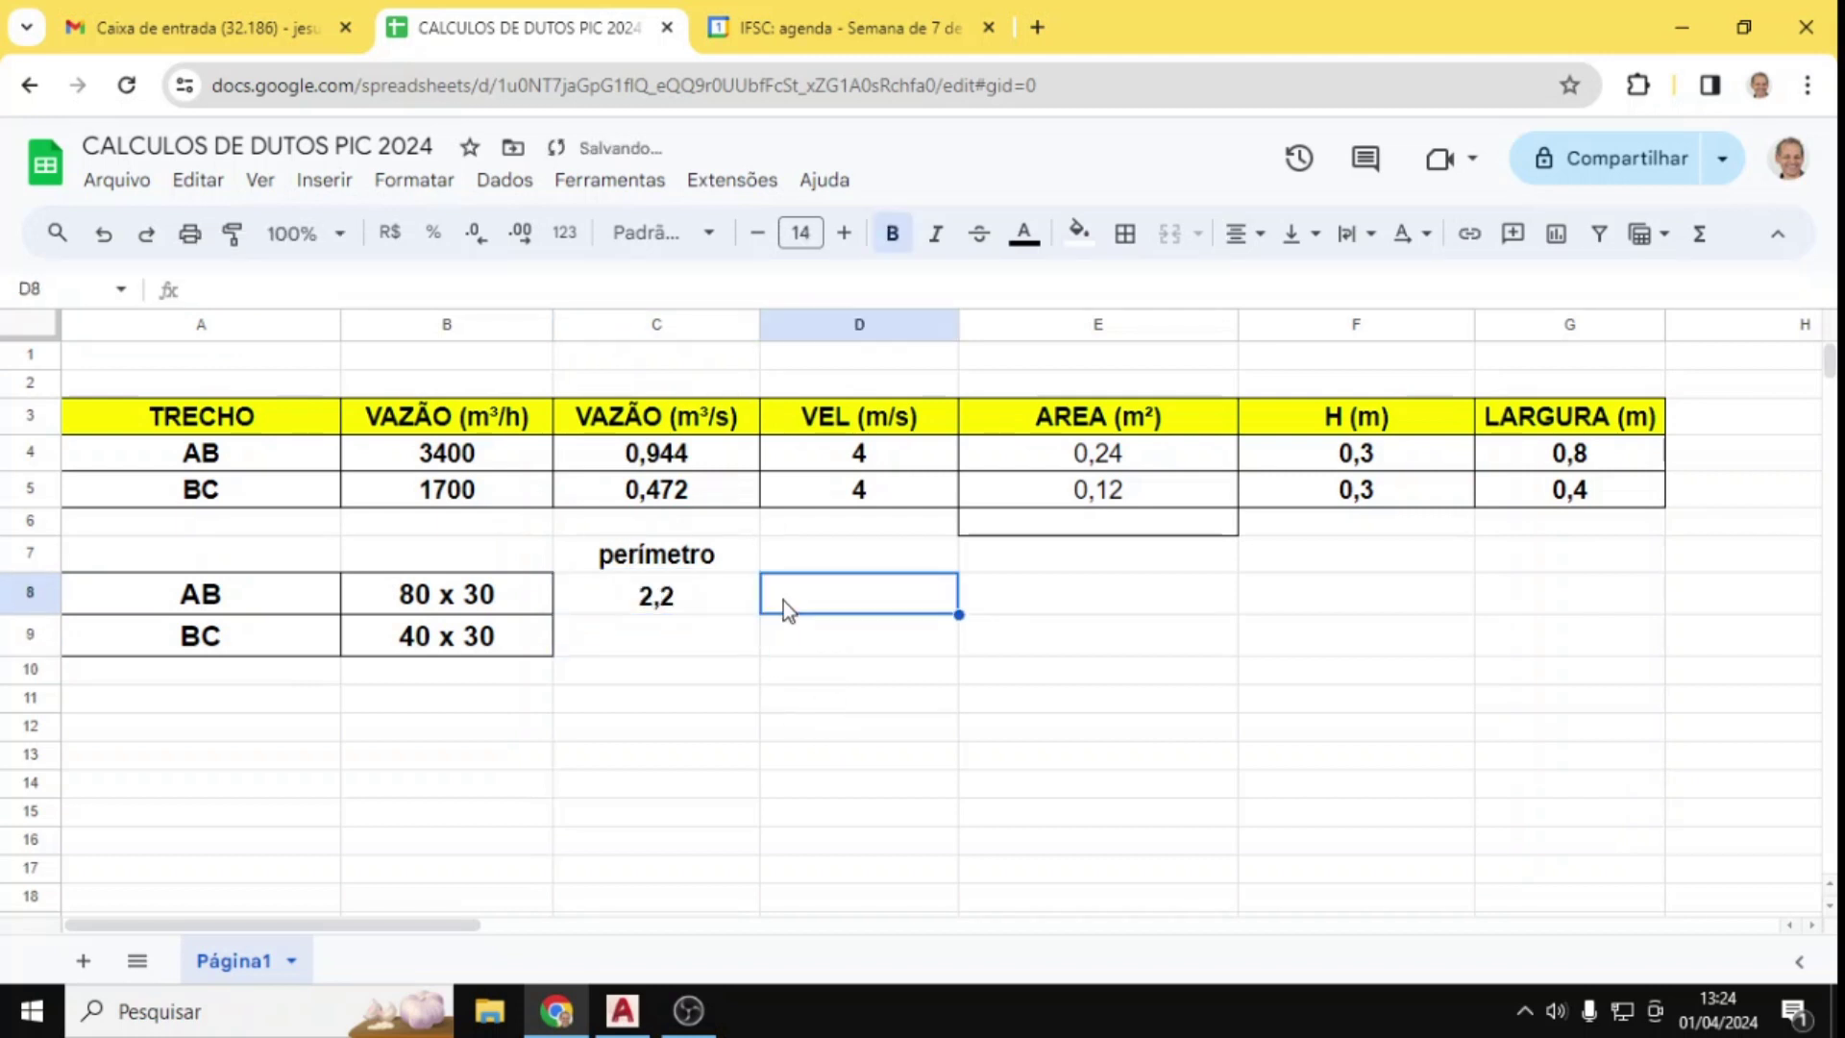
left_click(711, 551)
double_click(726, 549)
type("(M")
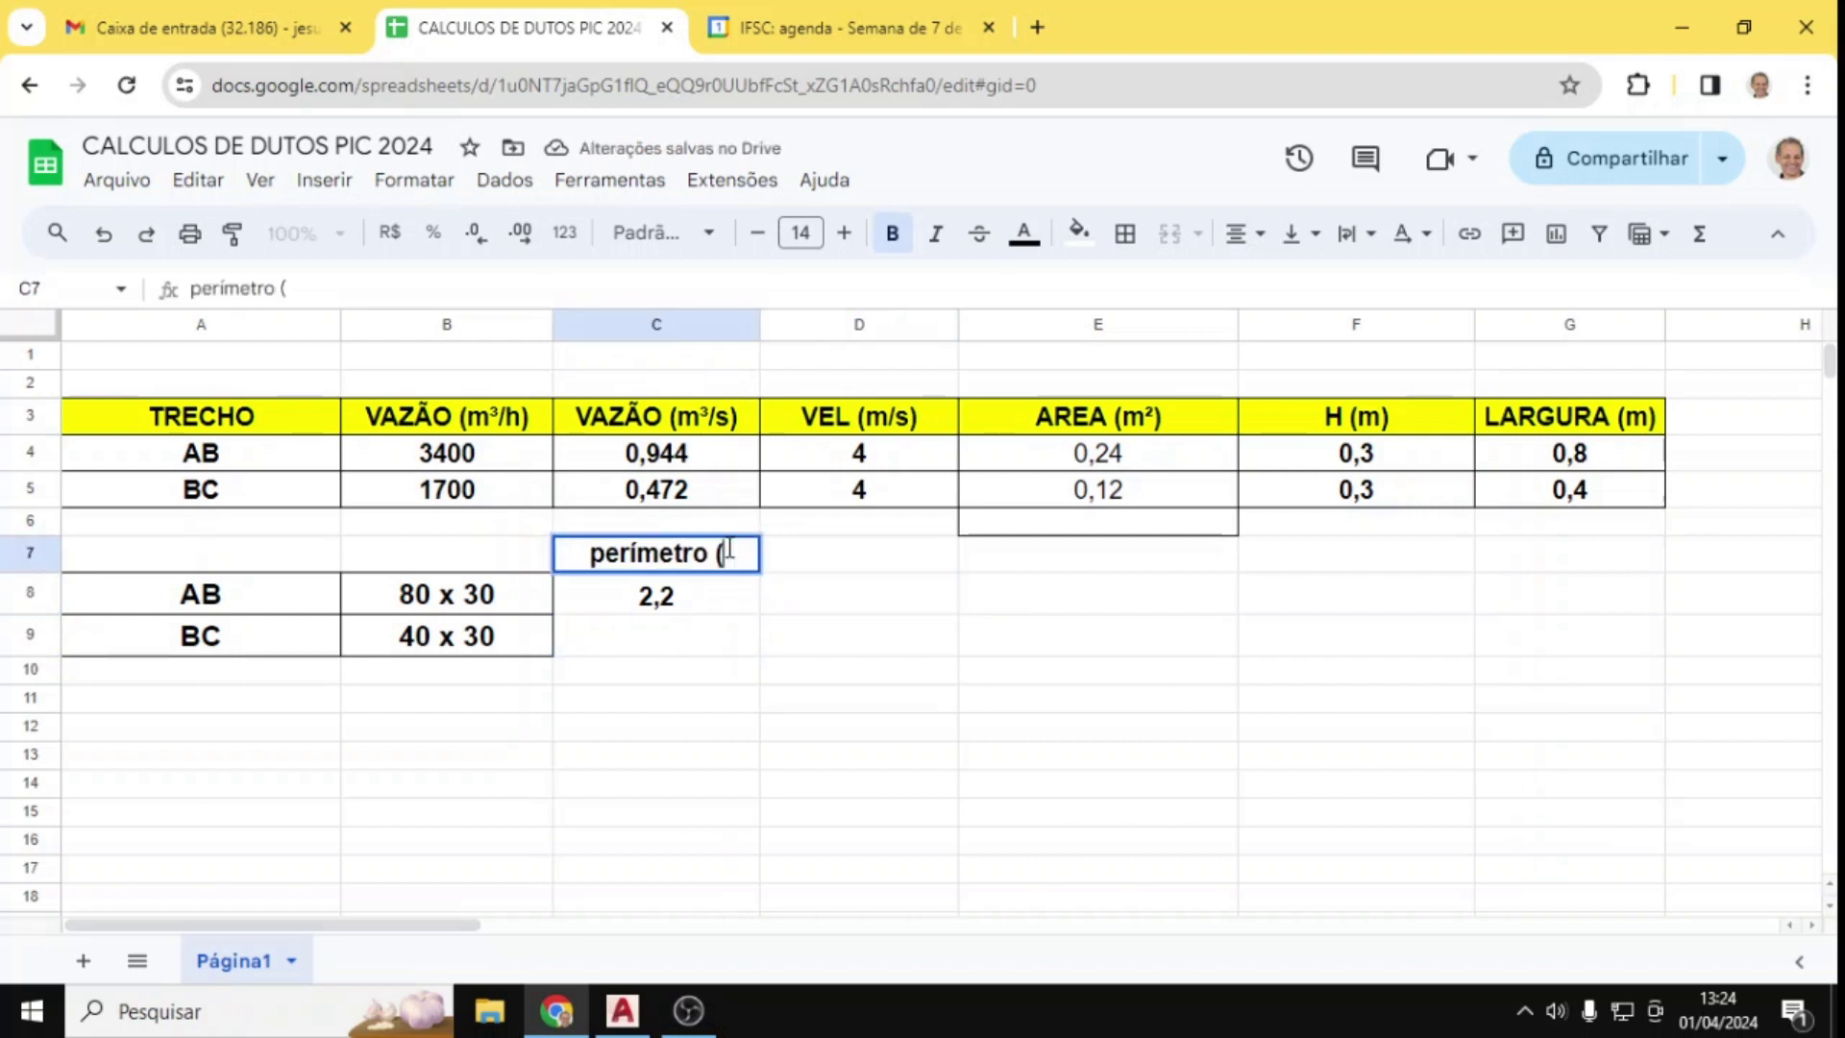
key("BackSpace")
type("m)")
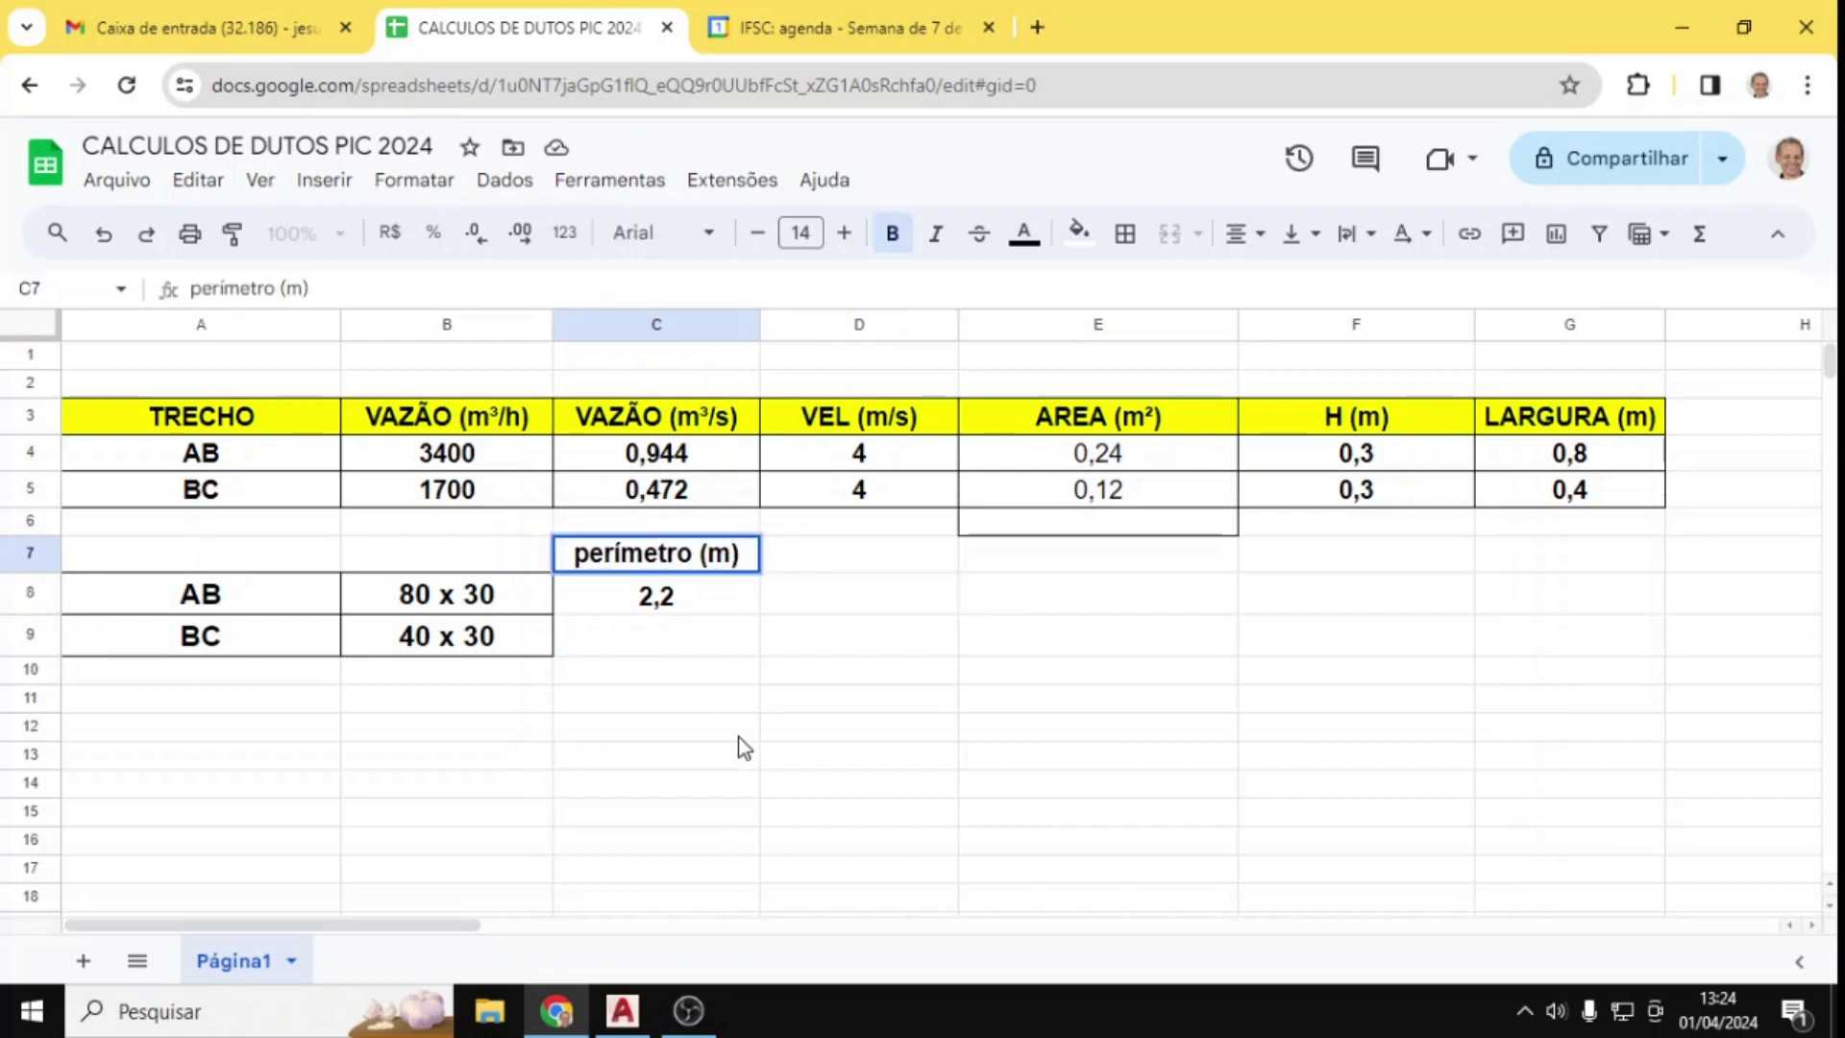
left_click(673, 754)
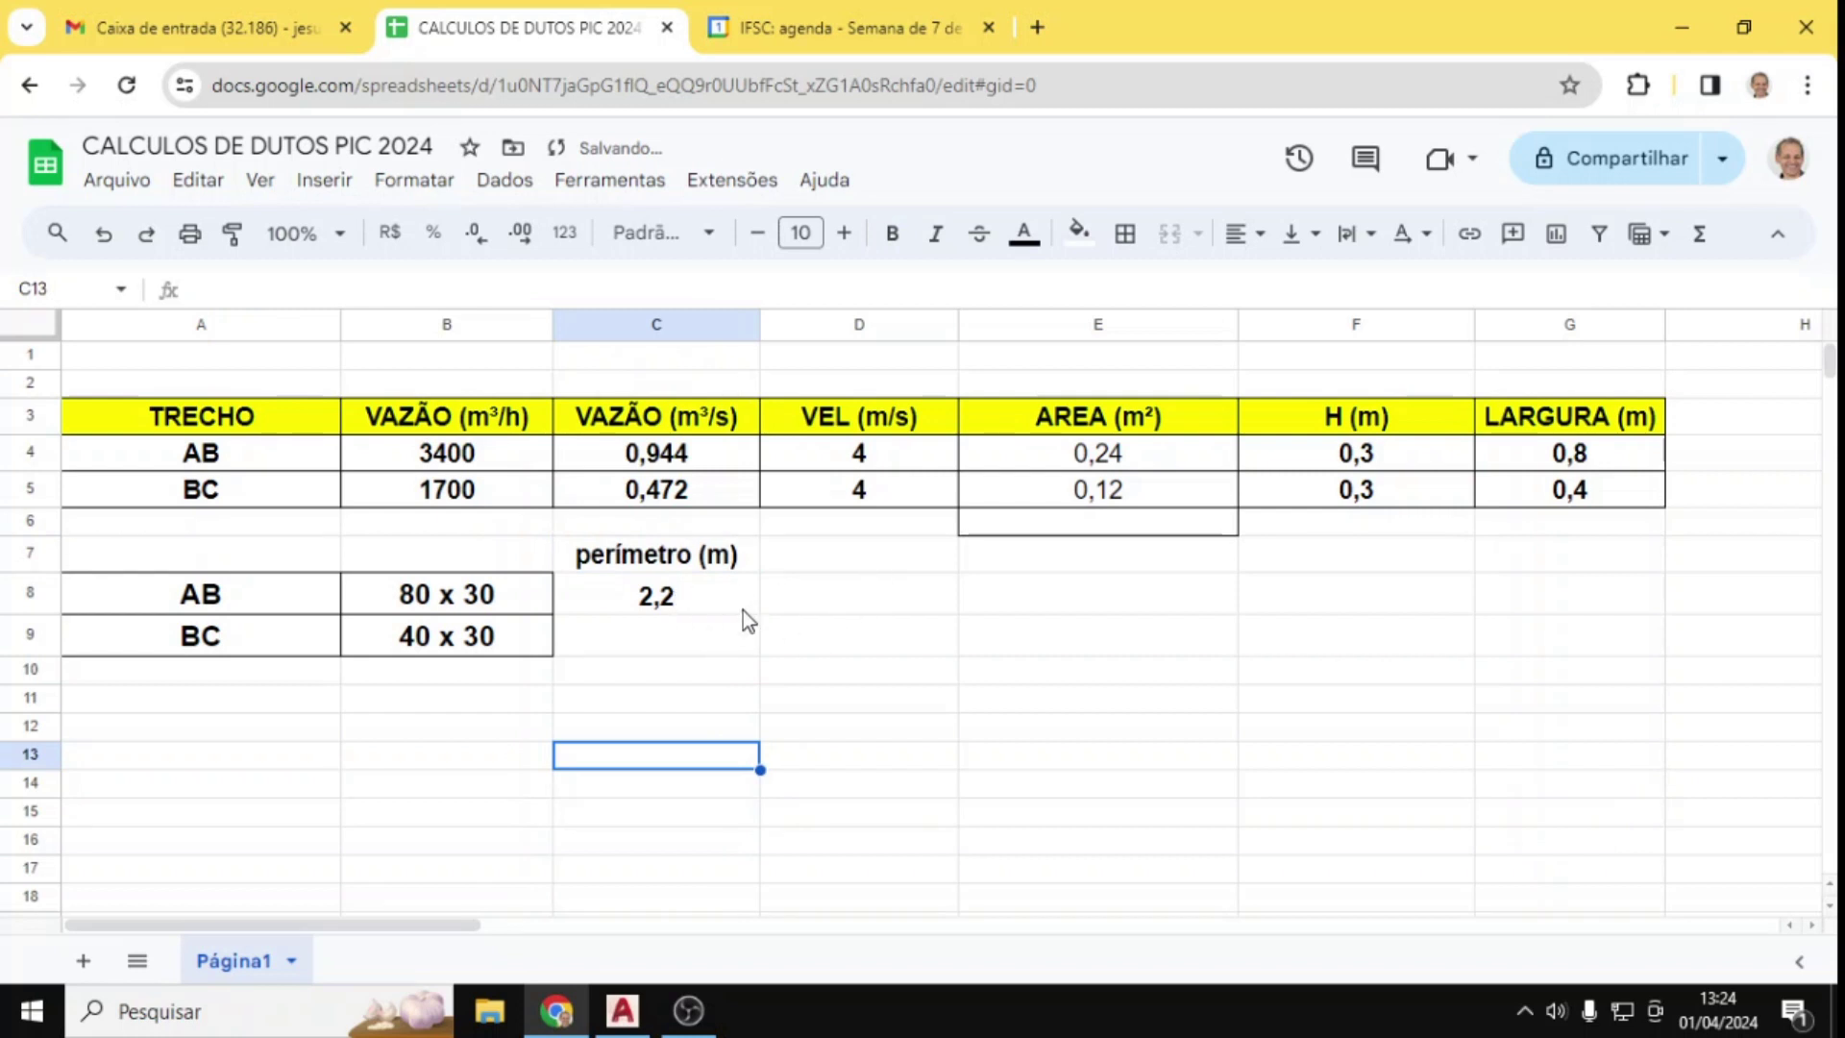
Step: Calculate the perimeter of section BC in cell C9 with the formula =2*(0,4+0,3)
left_click(661, 651)
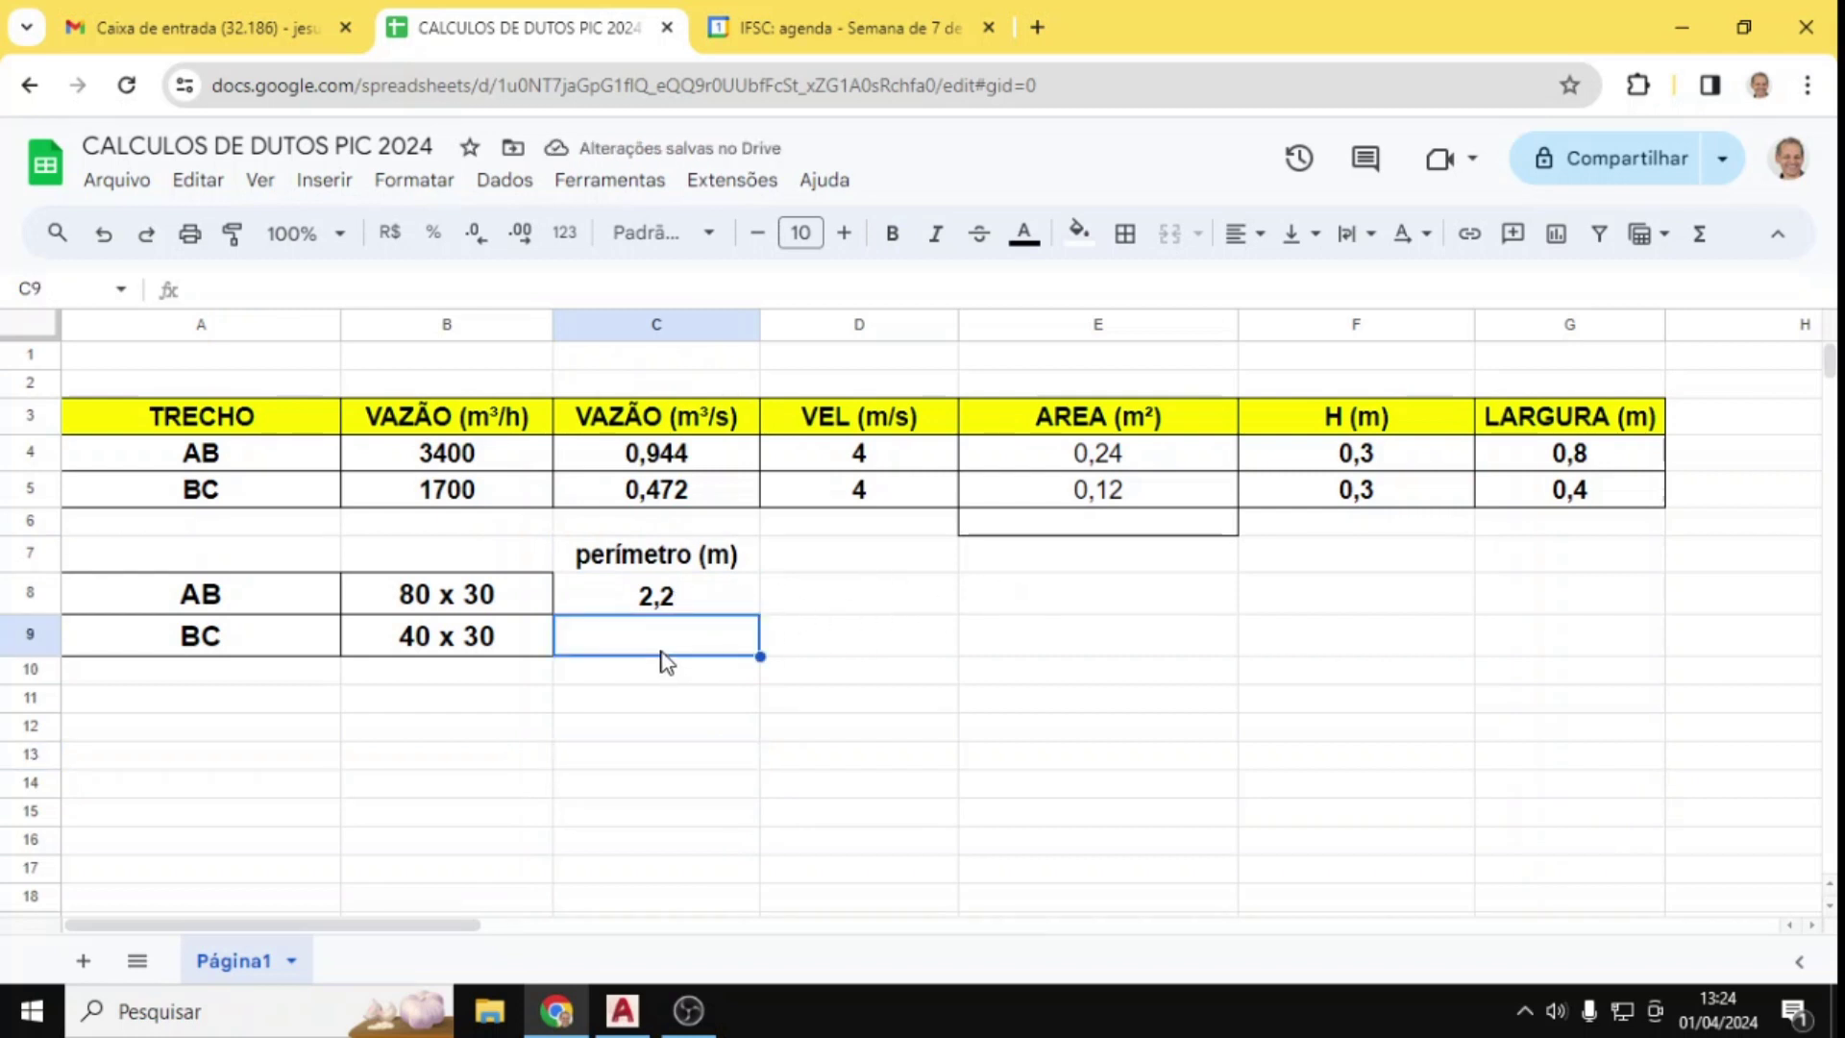
type("=2*(0,4+0,2")
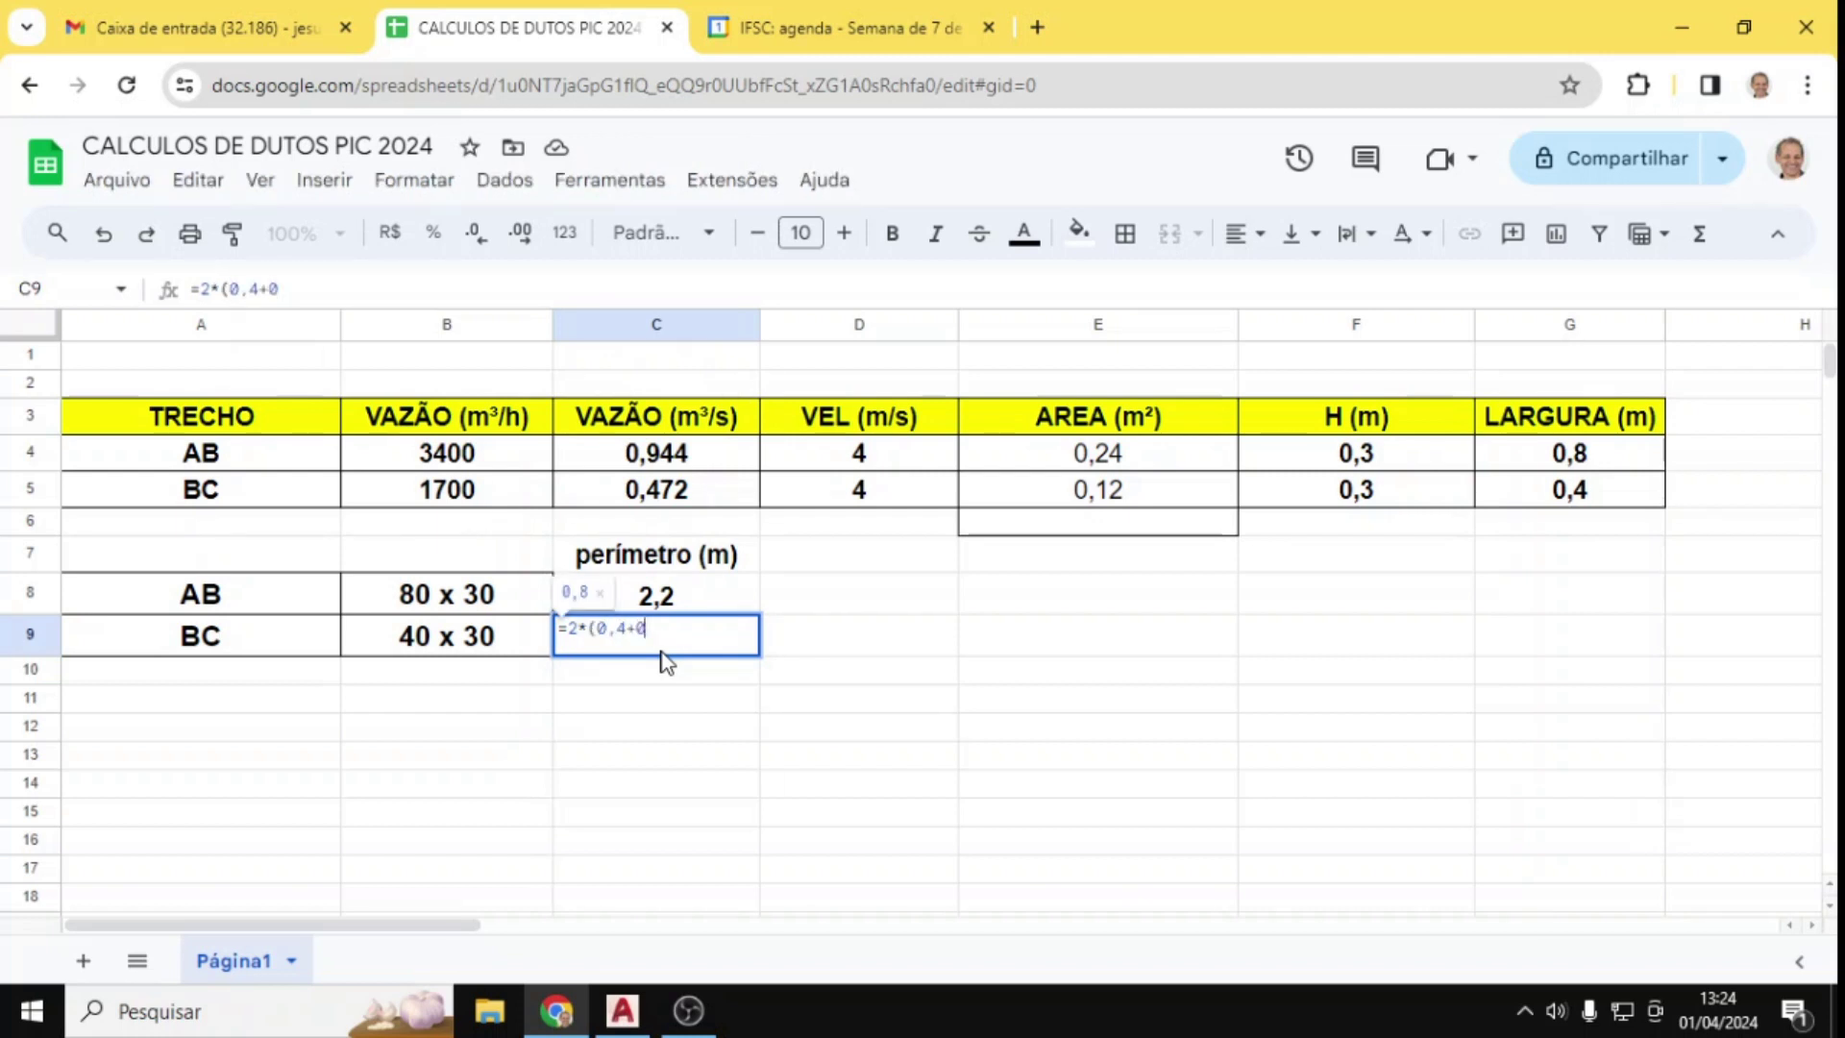
key("BackSpace")
type("3)")
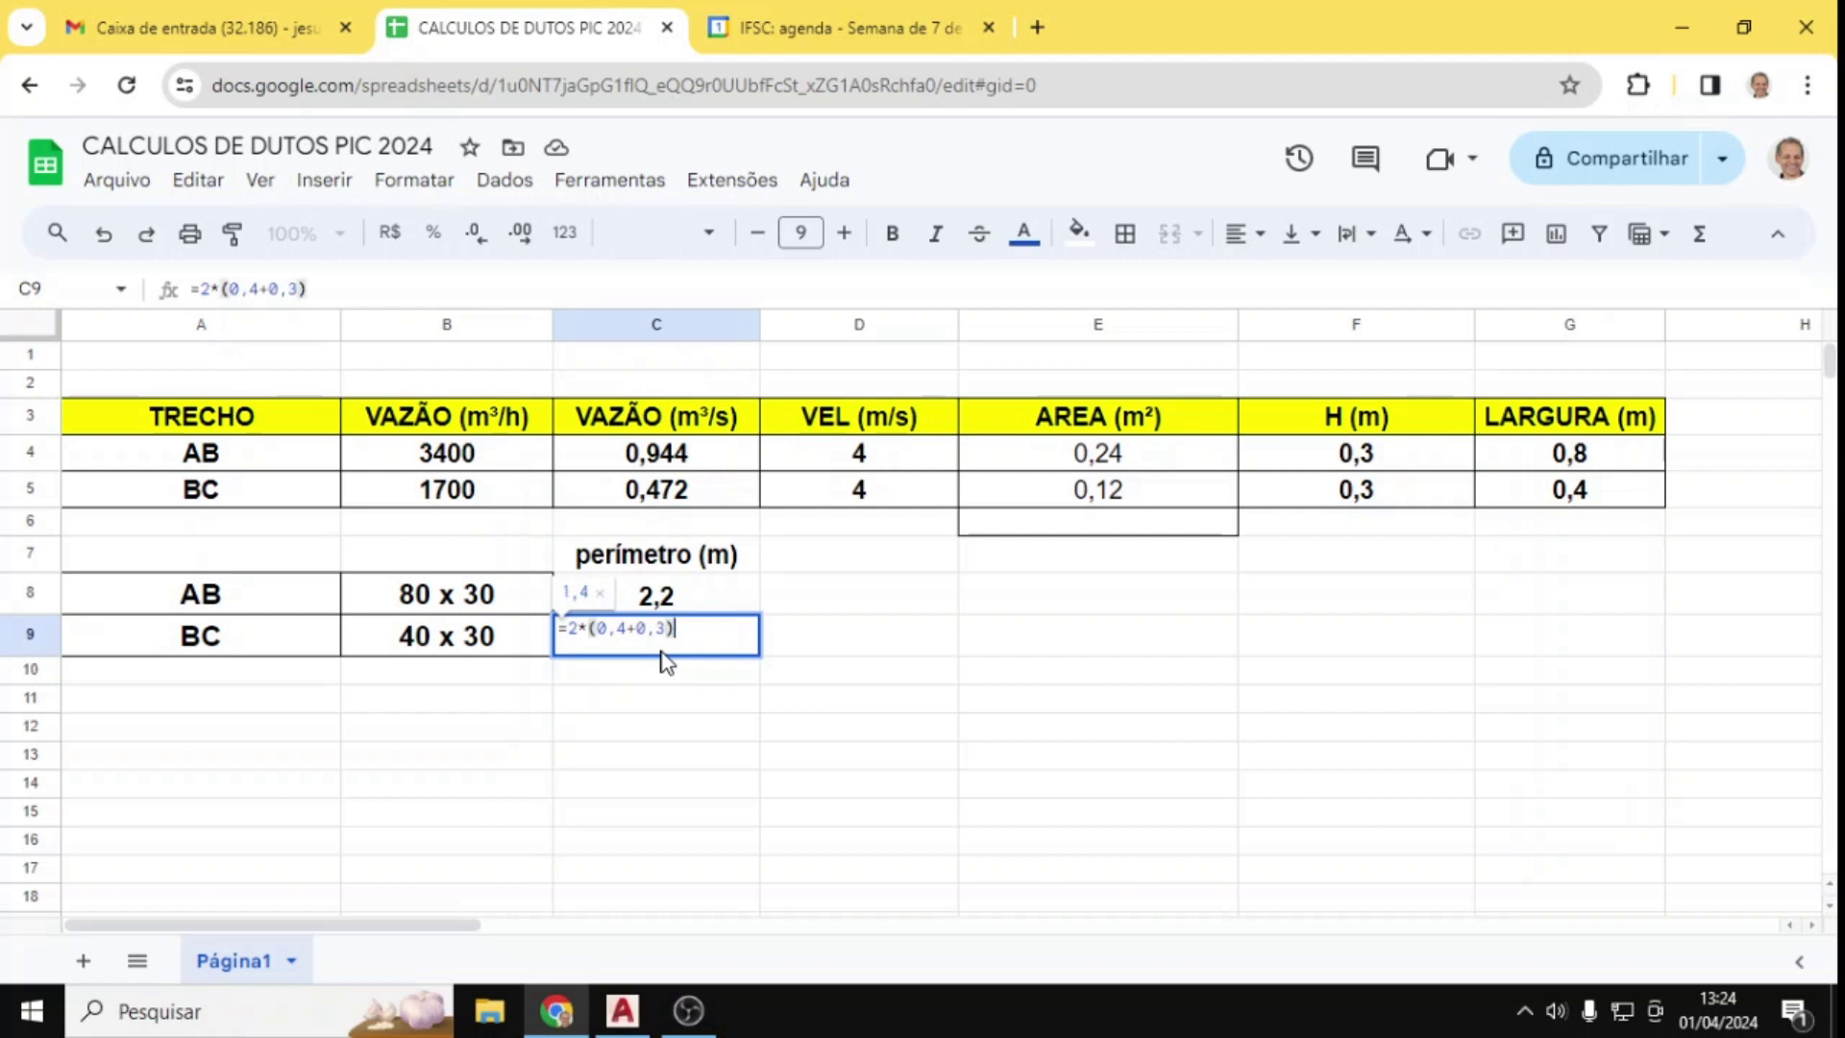
key("Return")
Step: Format the perimeter values in C8:C9 as centred, bold text at font size 15
left_click(730, 651)
left_click_drag(672, 609, 721, 643)
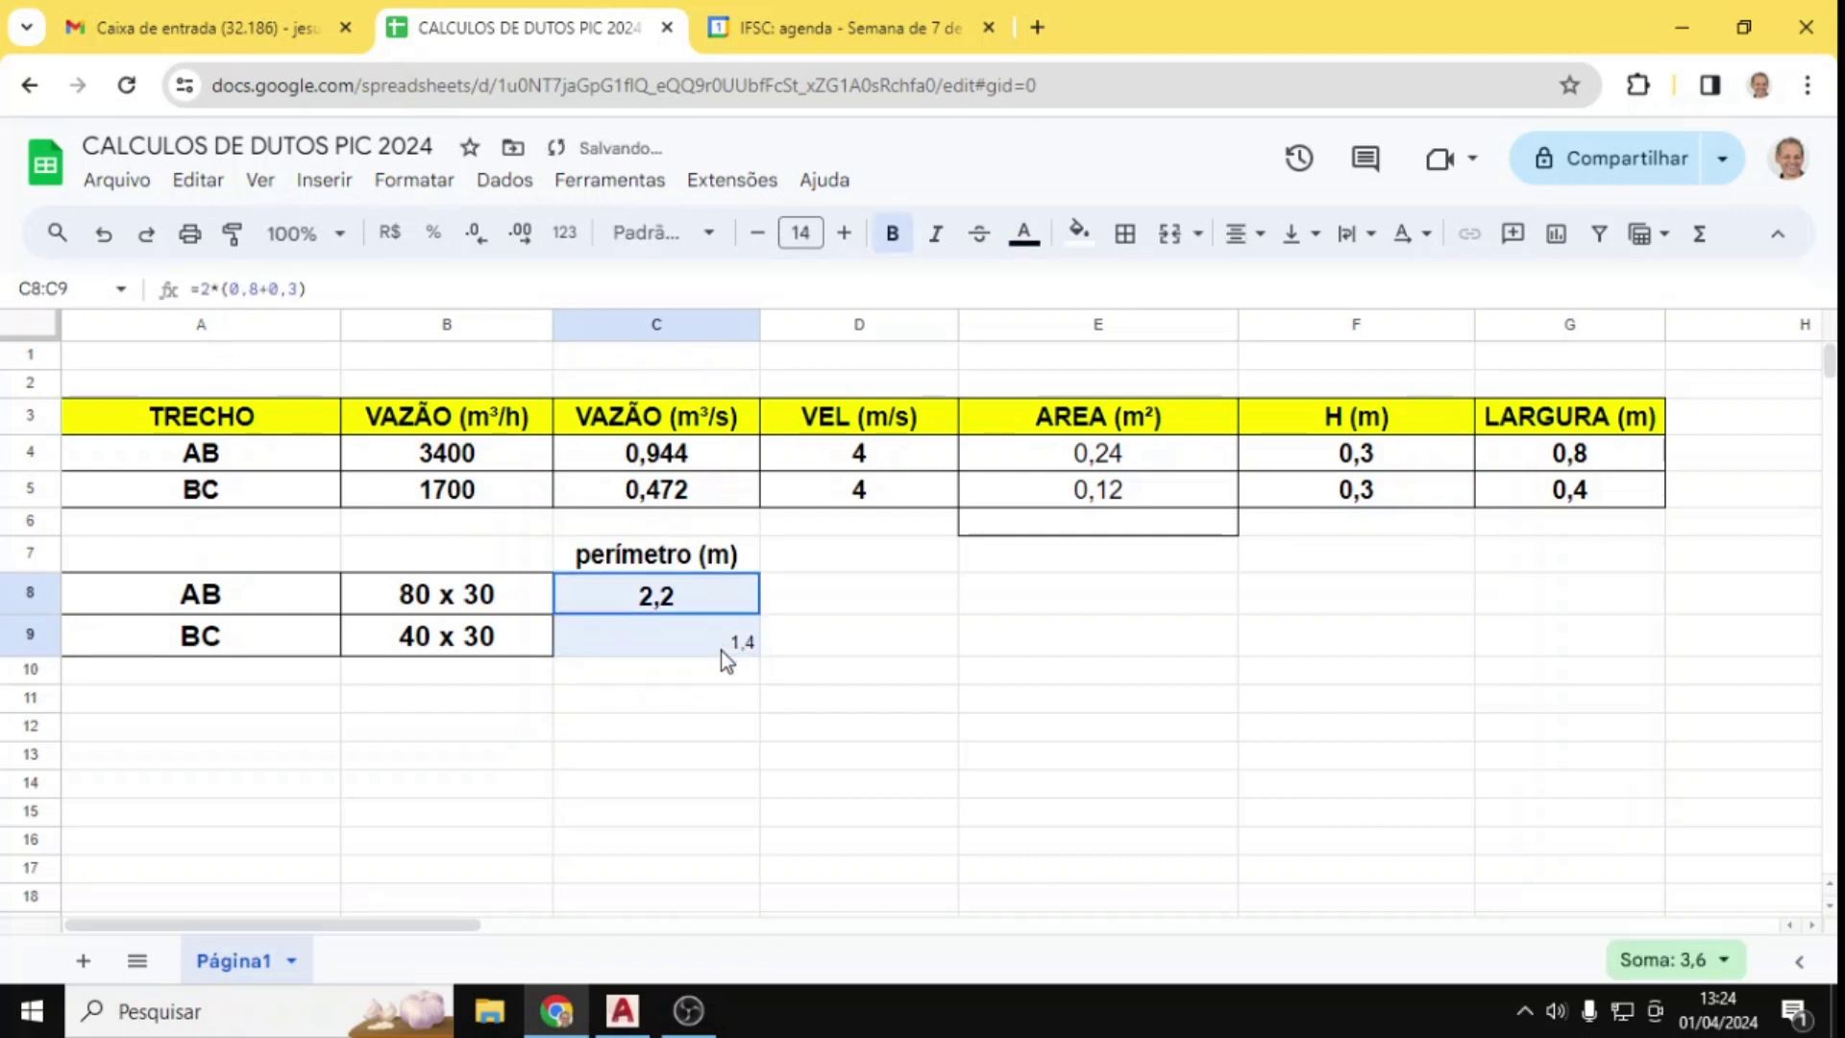
left_click(1239, 236)
left_click(1280, 287)
left_click(843, 233)
left_click(893, 235)
left_click(893, 236)
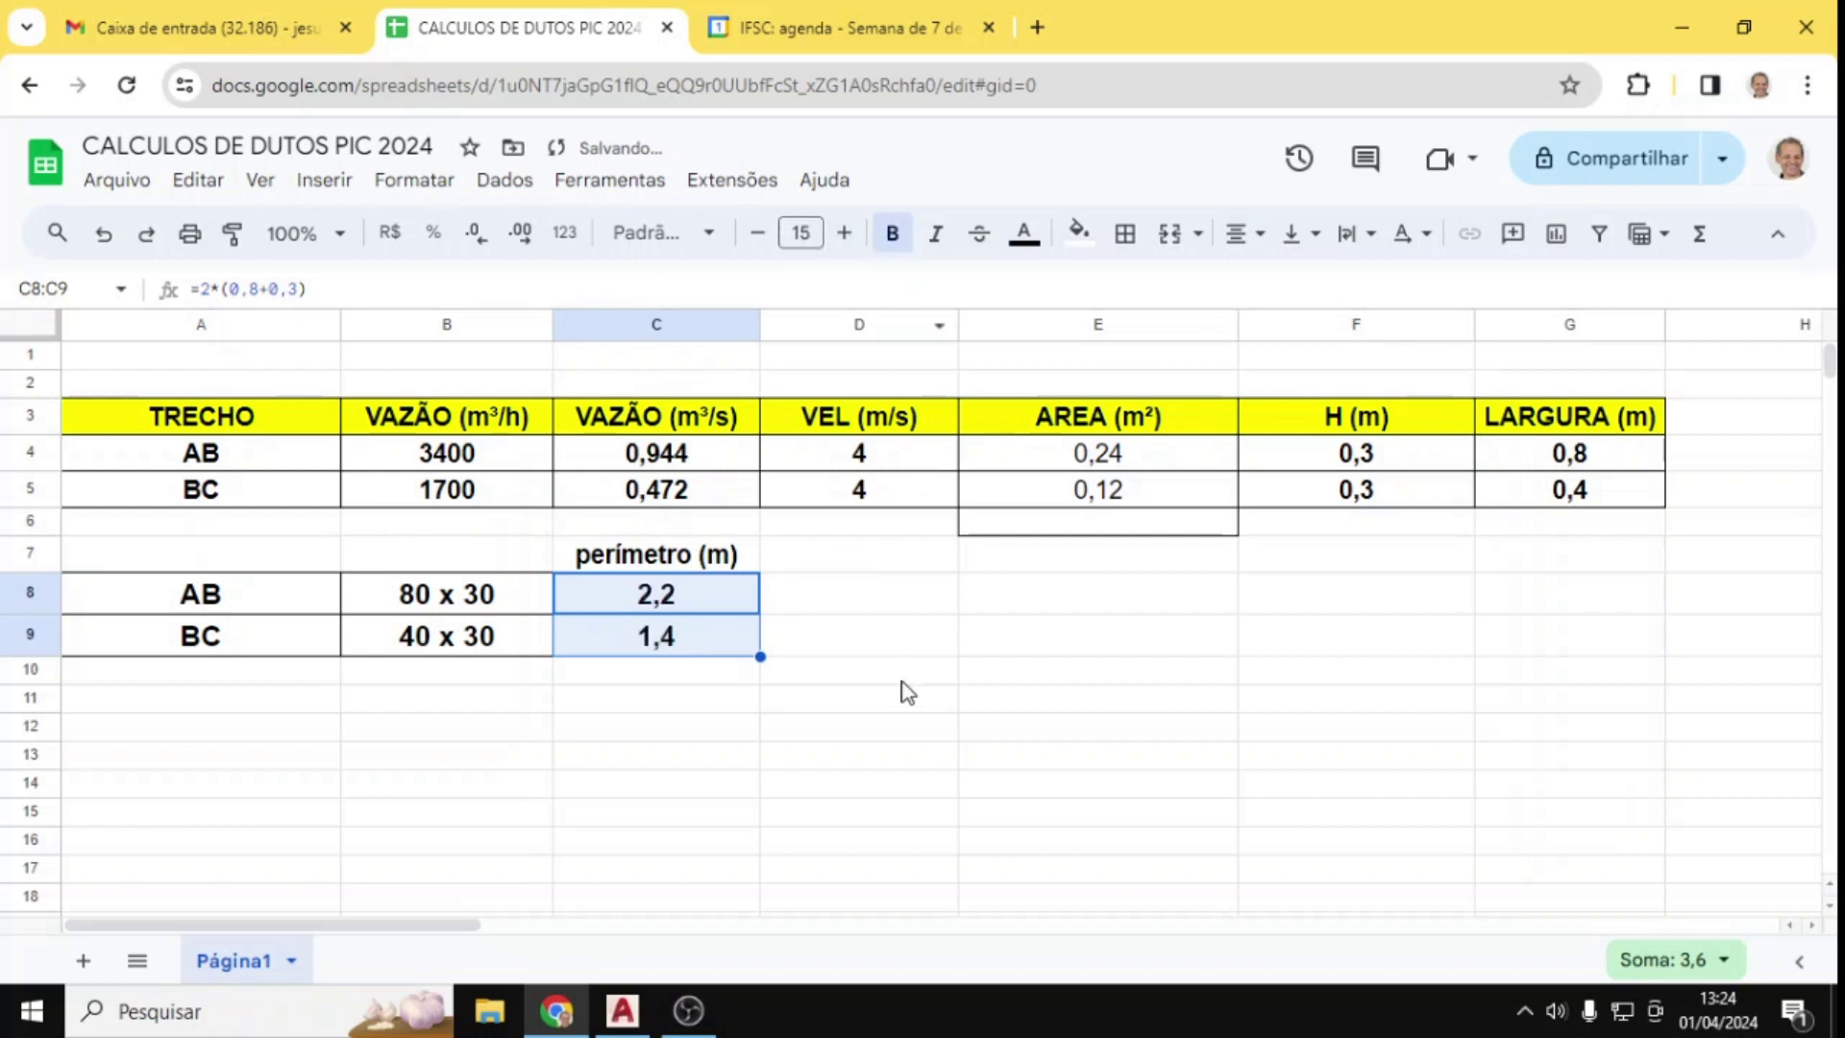
Step: Apply borders to all cells of the duct size and perimeter block A7:C9
left_click(903, 672)
left_click_drag(315, 556, 712, 644)
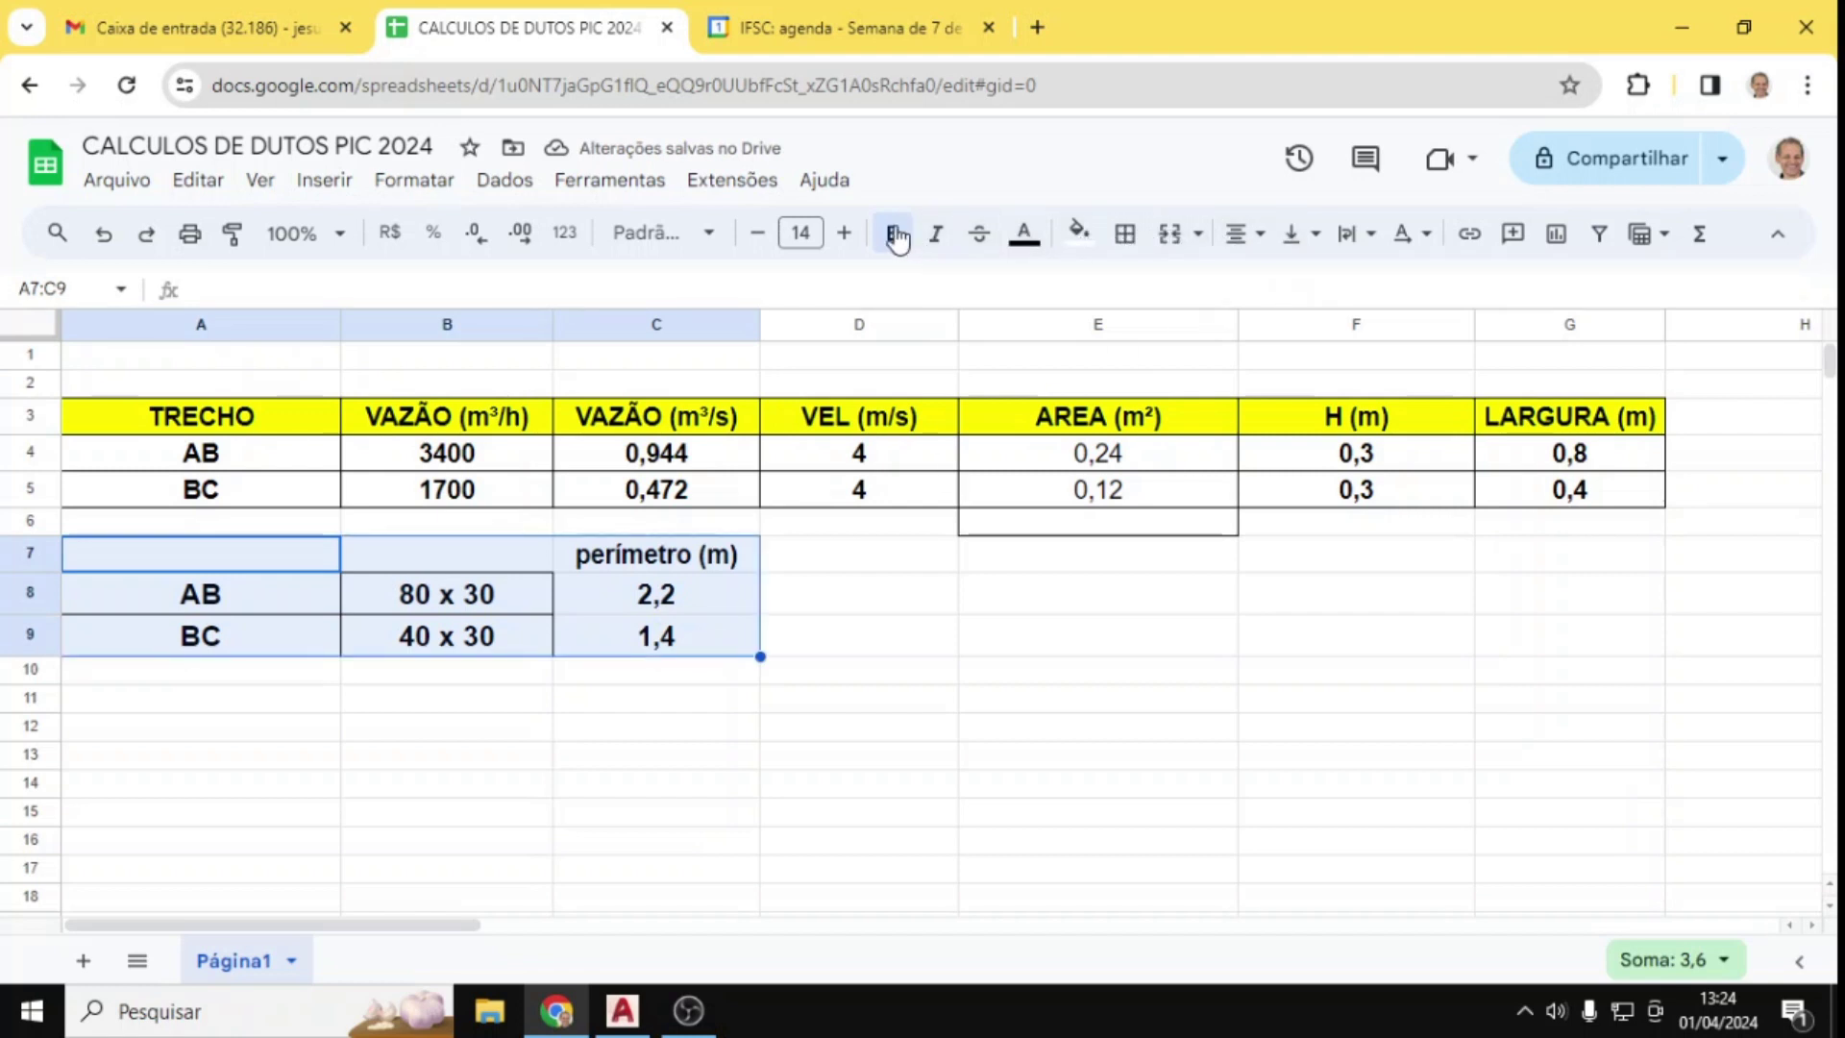
left_click(1125, 234)
left_click(1139, 298)
scroll(938, 678, "down", 2)
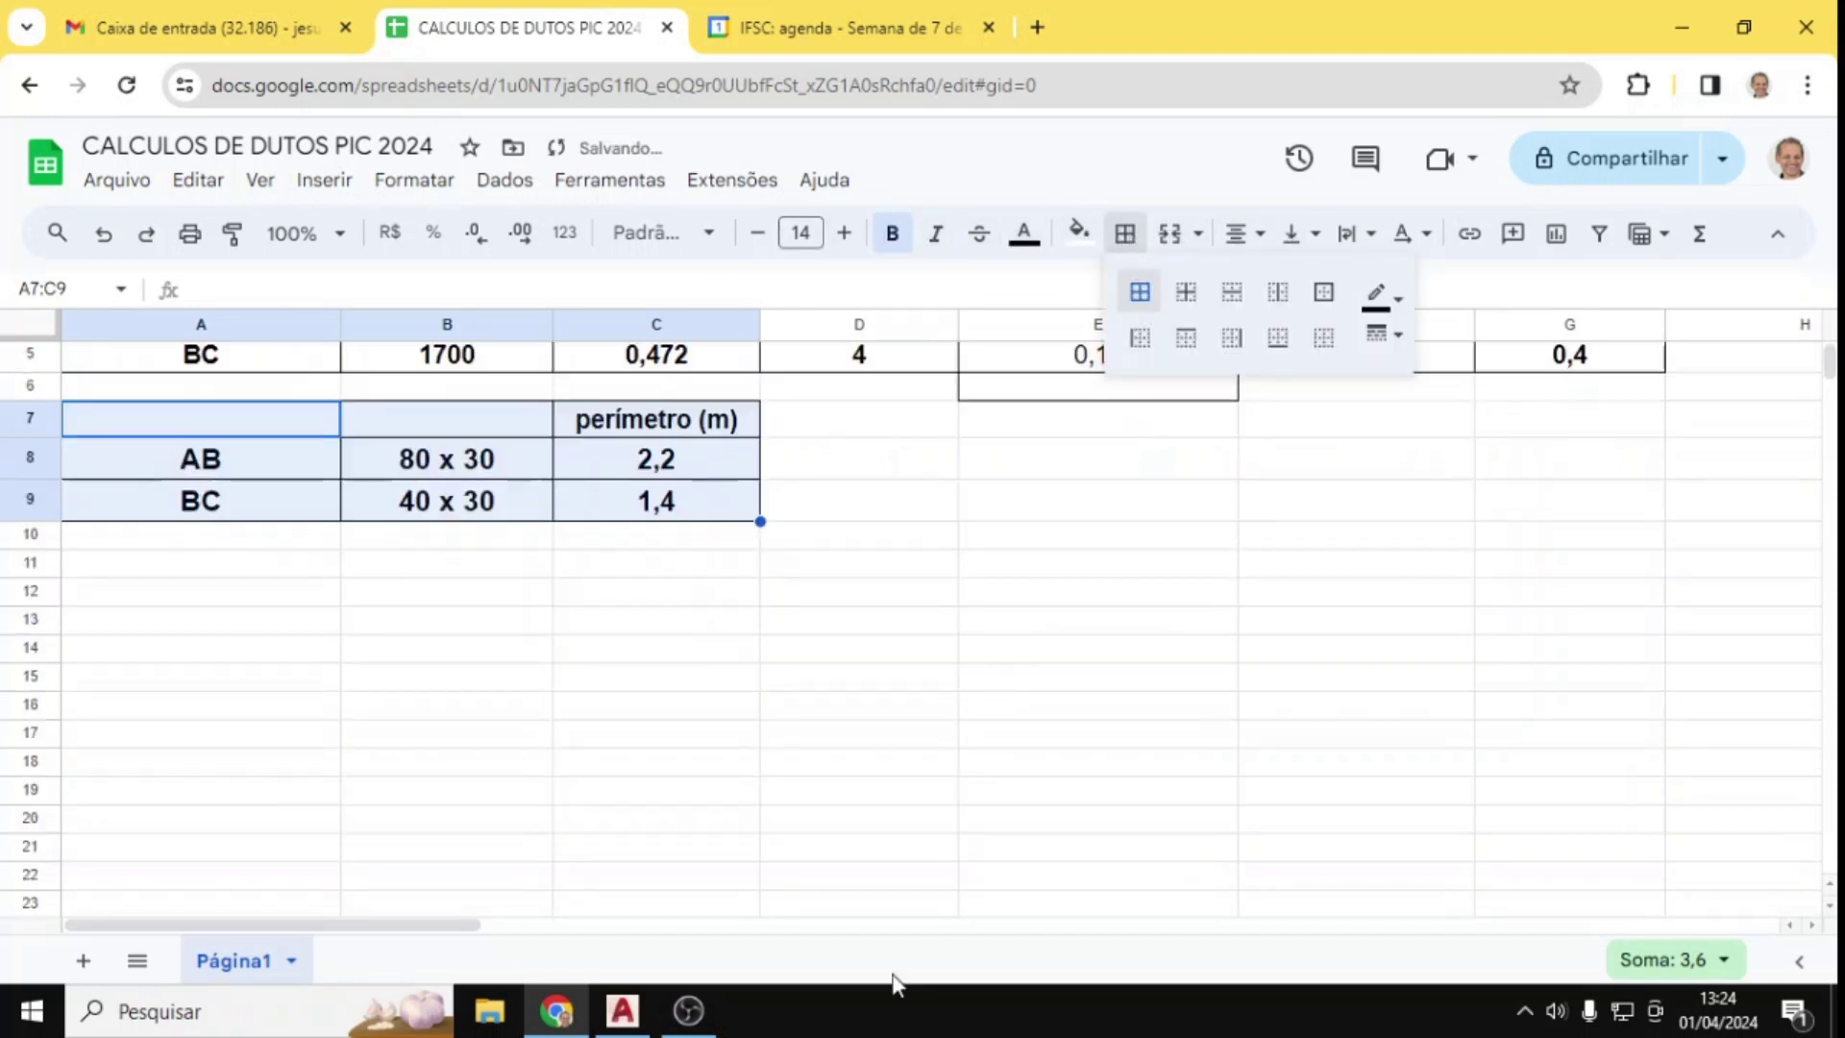
Step: Switch to the AutoCAD duct drawing and add the multiline text 5100m³/h below the crossed connection box in the small room
left_click(622, 1011)
scroll(989, 733, "down", 3)
scroll(1273, 791, "down", 2)
scroll(1251, 501, "up", 5)
scroll(1251, 500, "up", 3)
scroll(1206, 521, "down", 2)
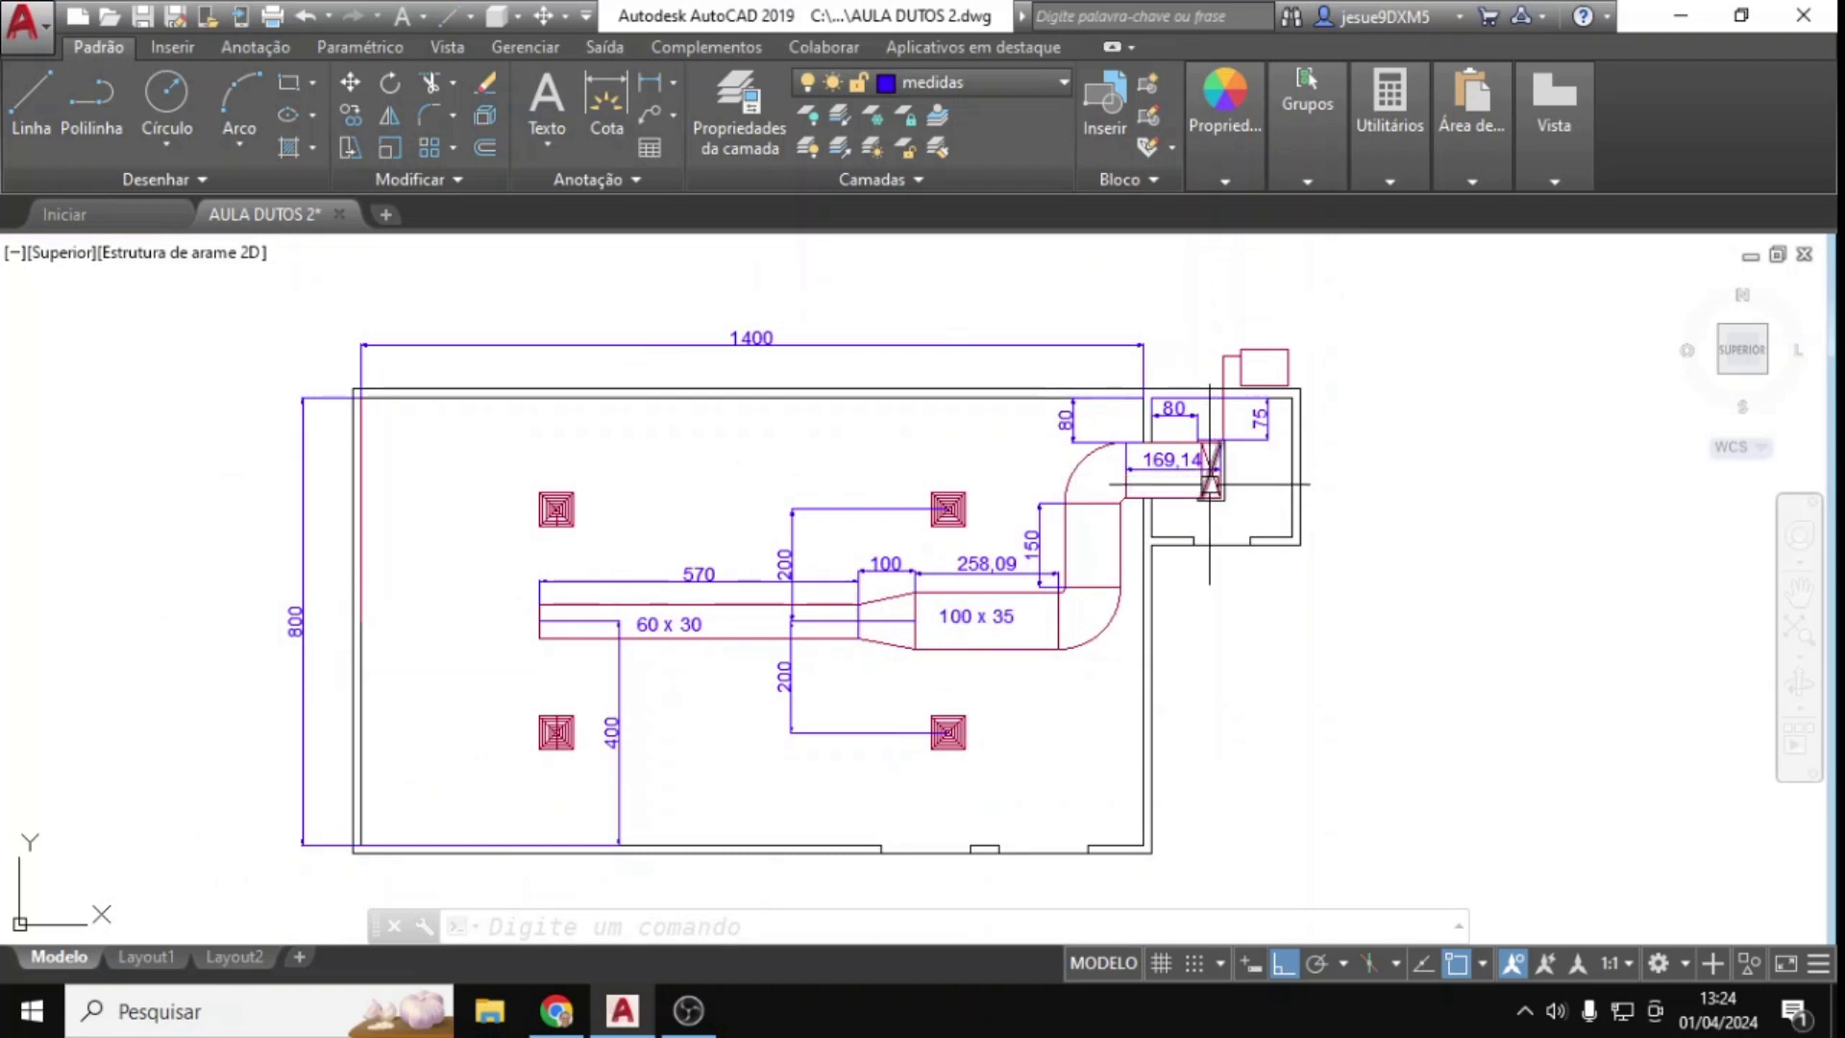
left_click(546, 96)
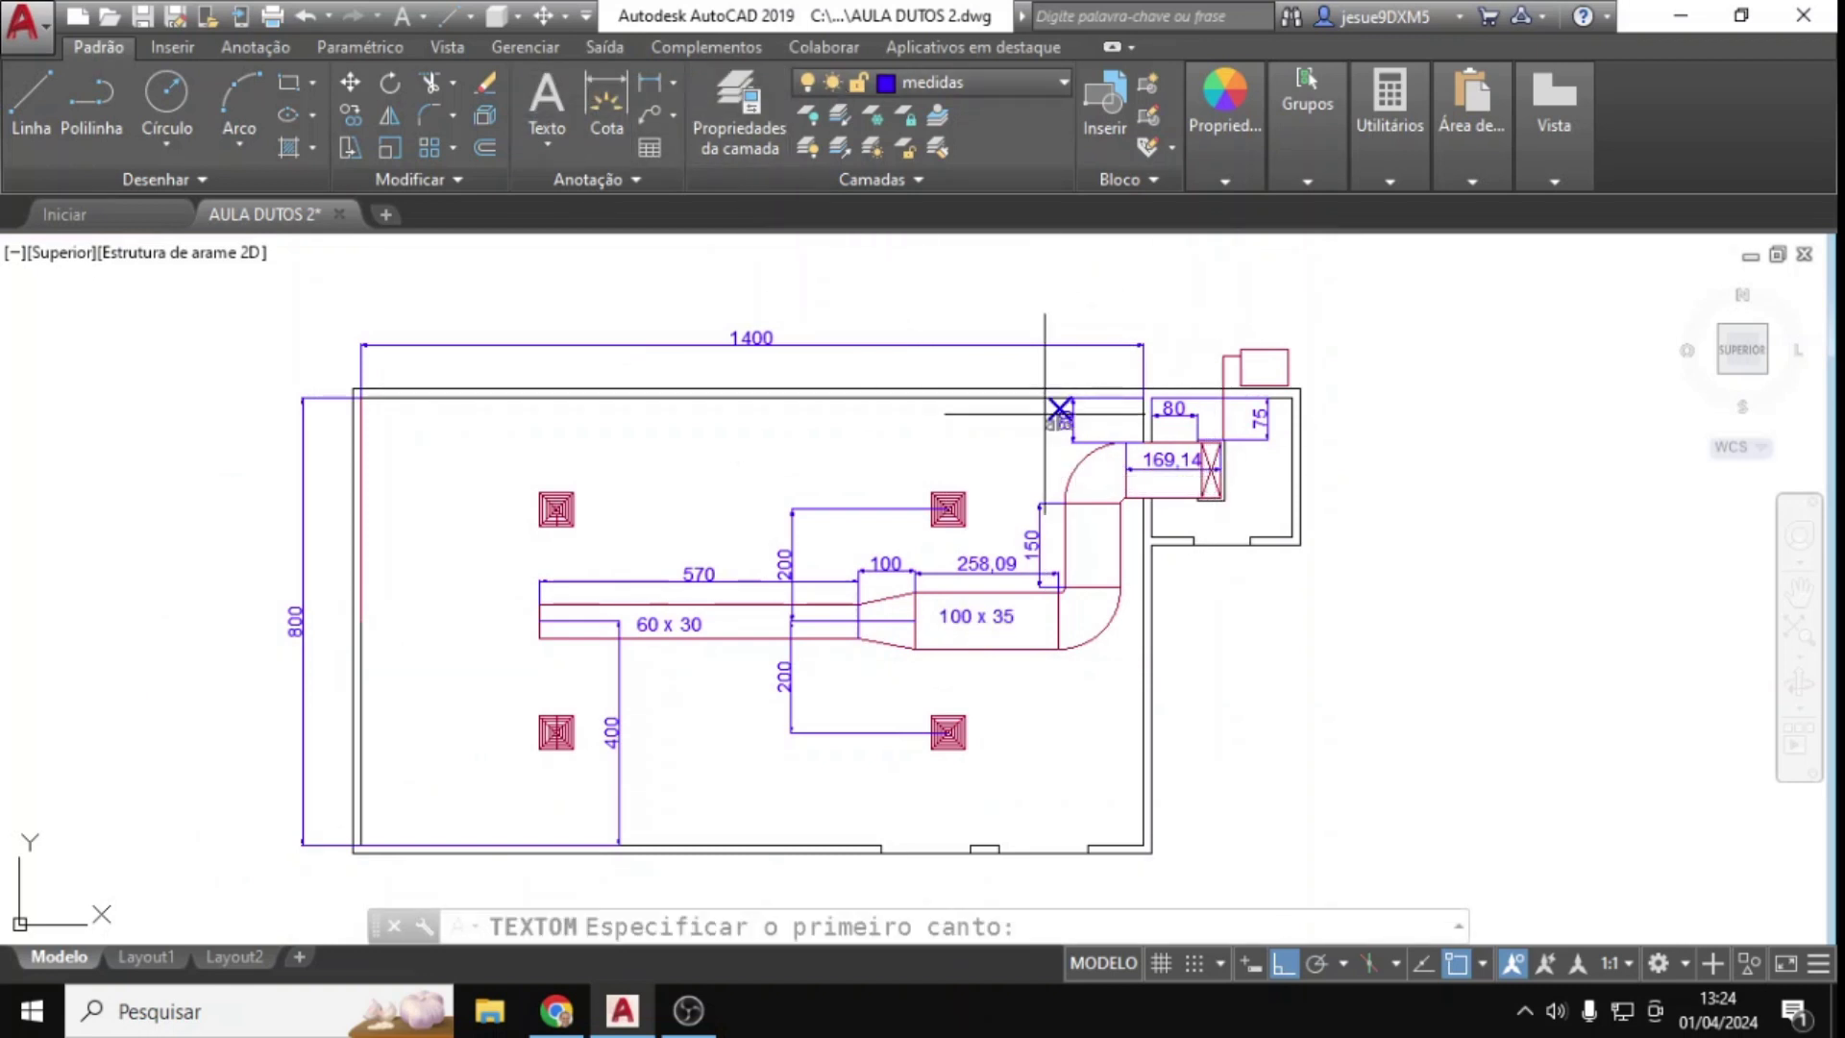
scroll(1106, 514, "up", 3)
left_click(1301, 494)
left_click(1650, 733)
type("5100m³")
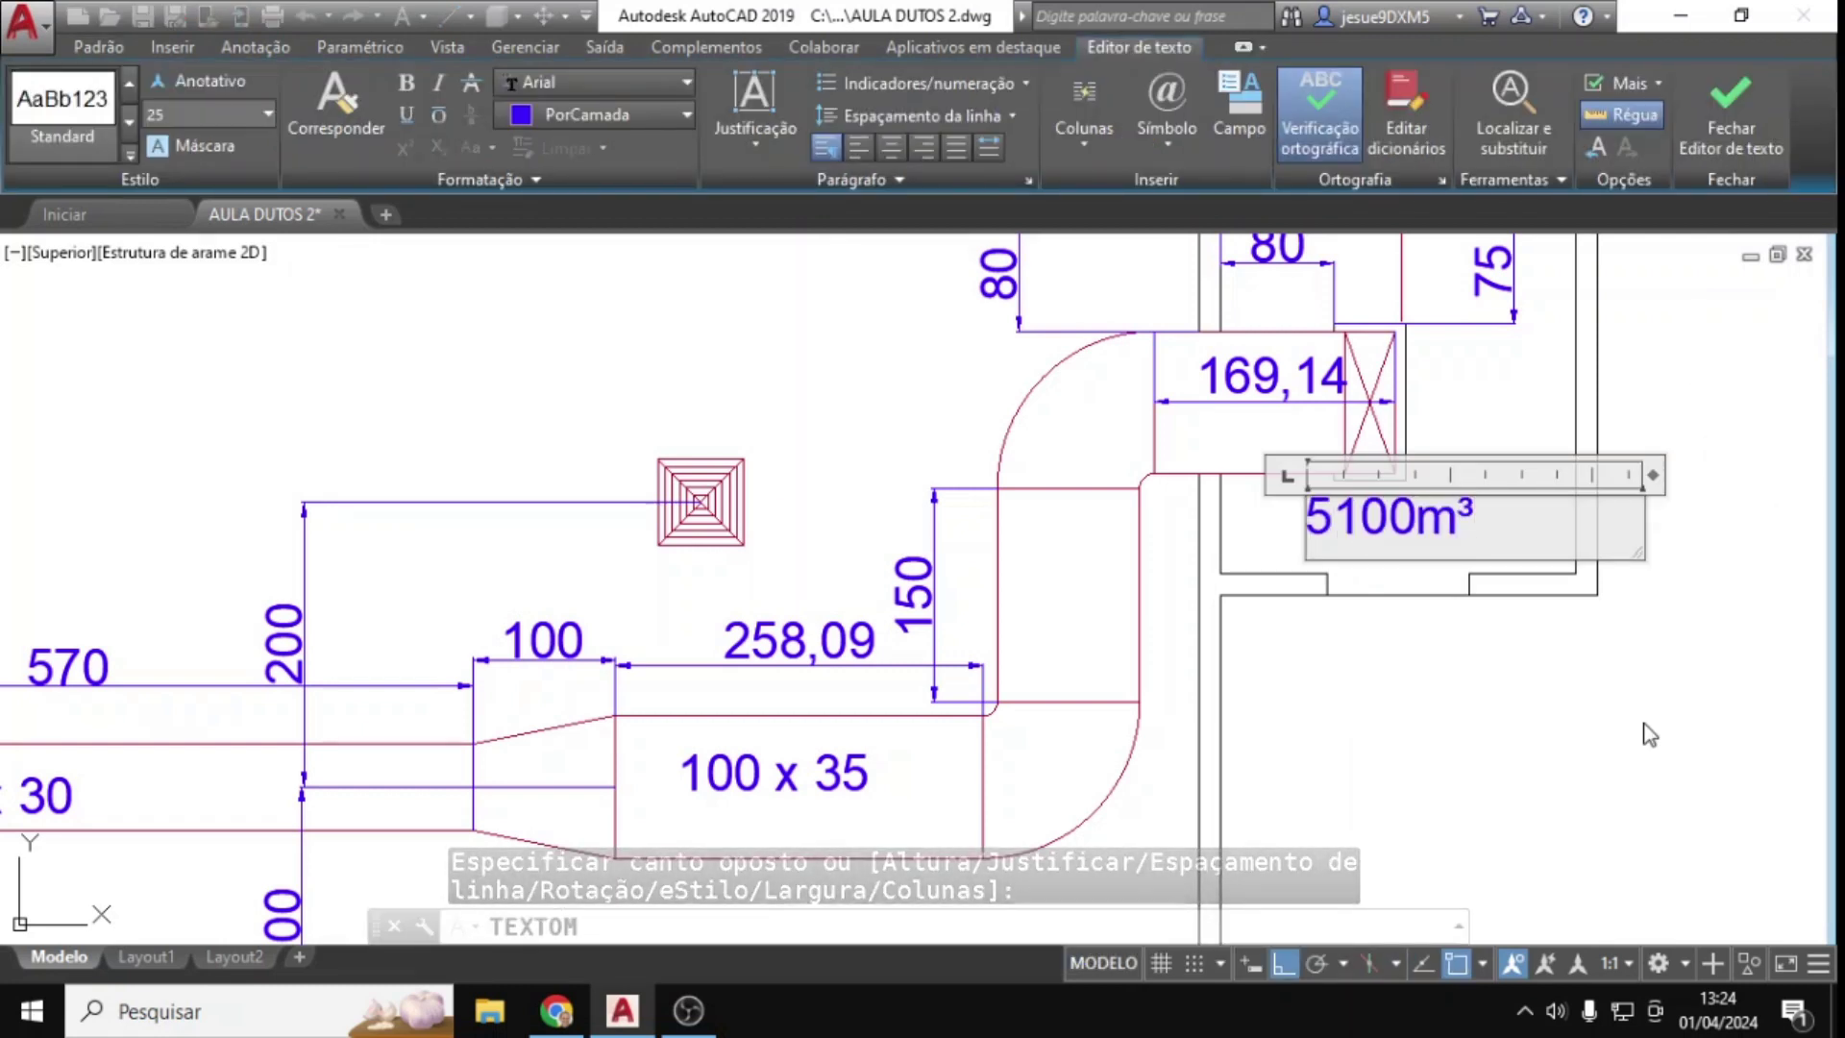
type("/h")
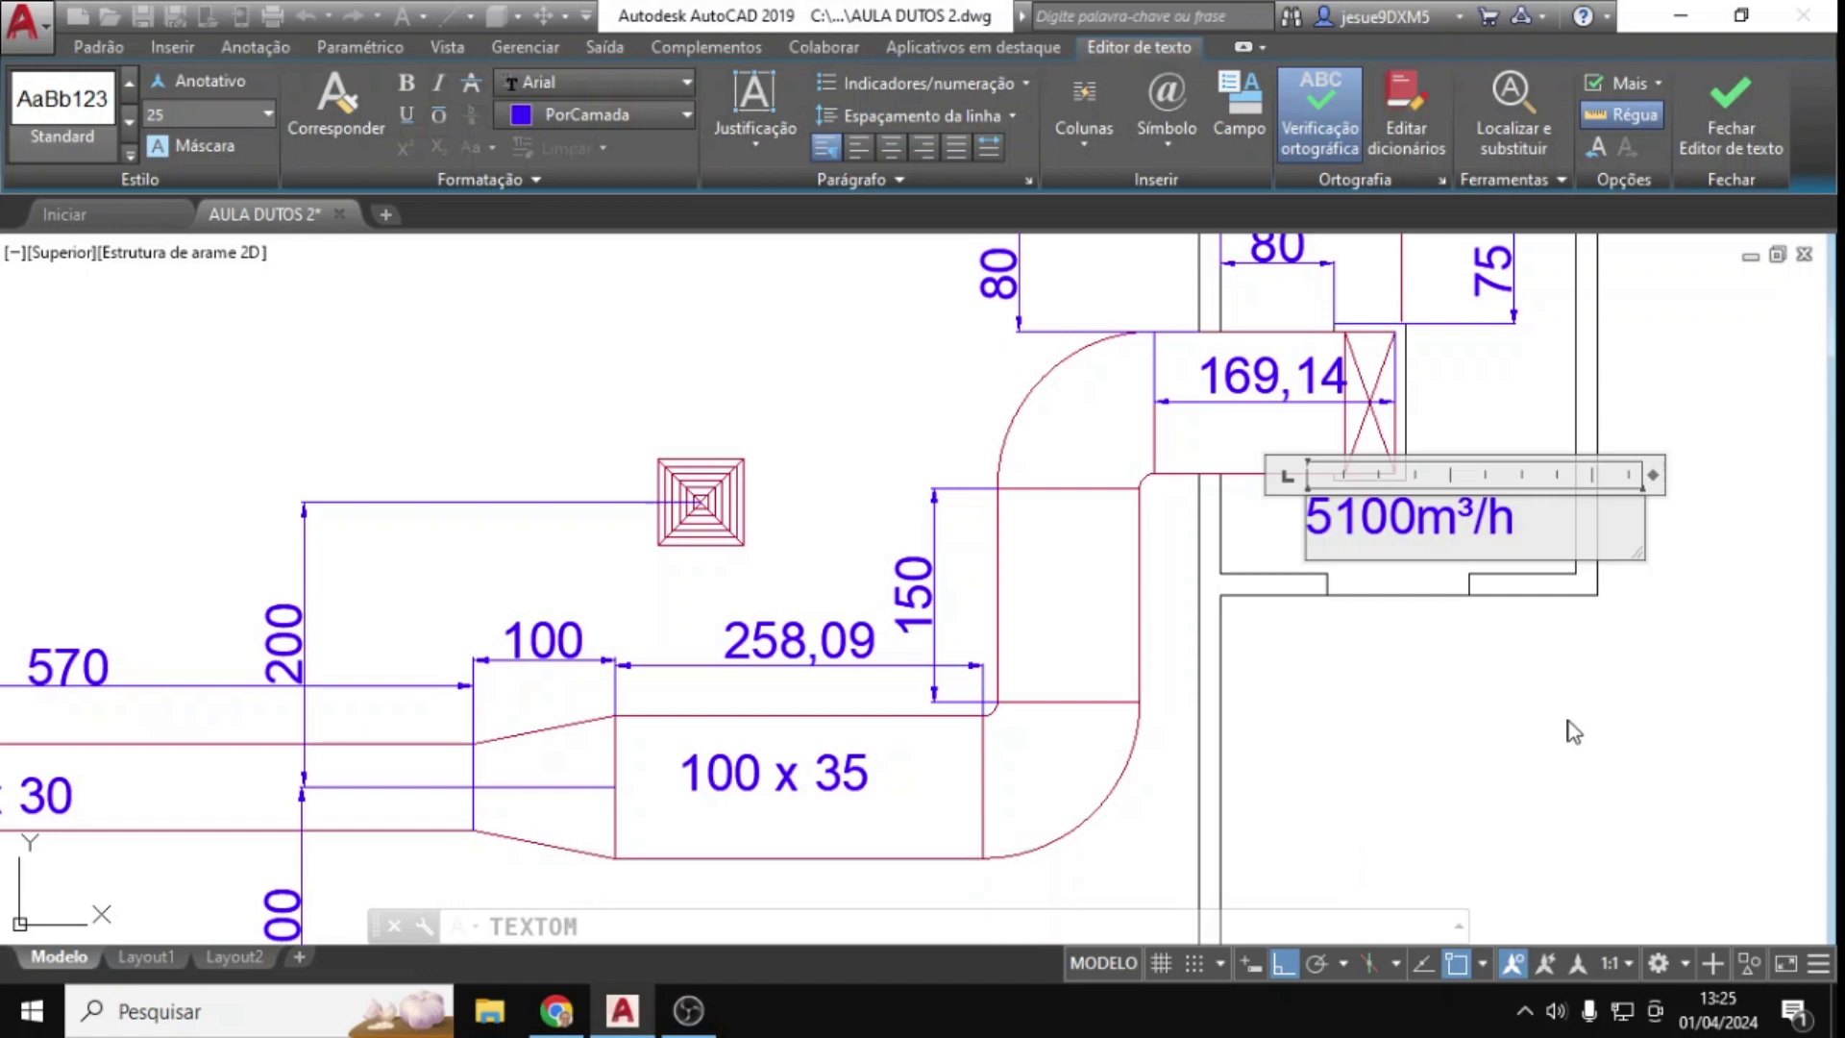
left_click(1583, 814)
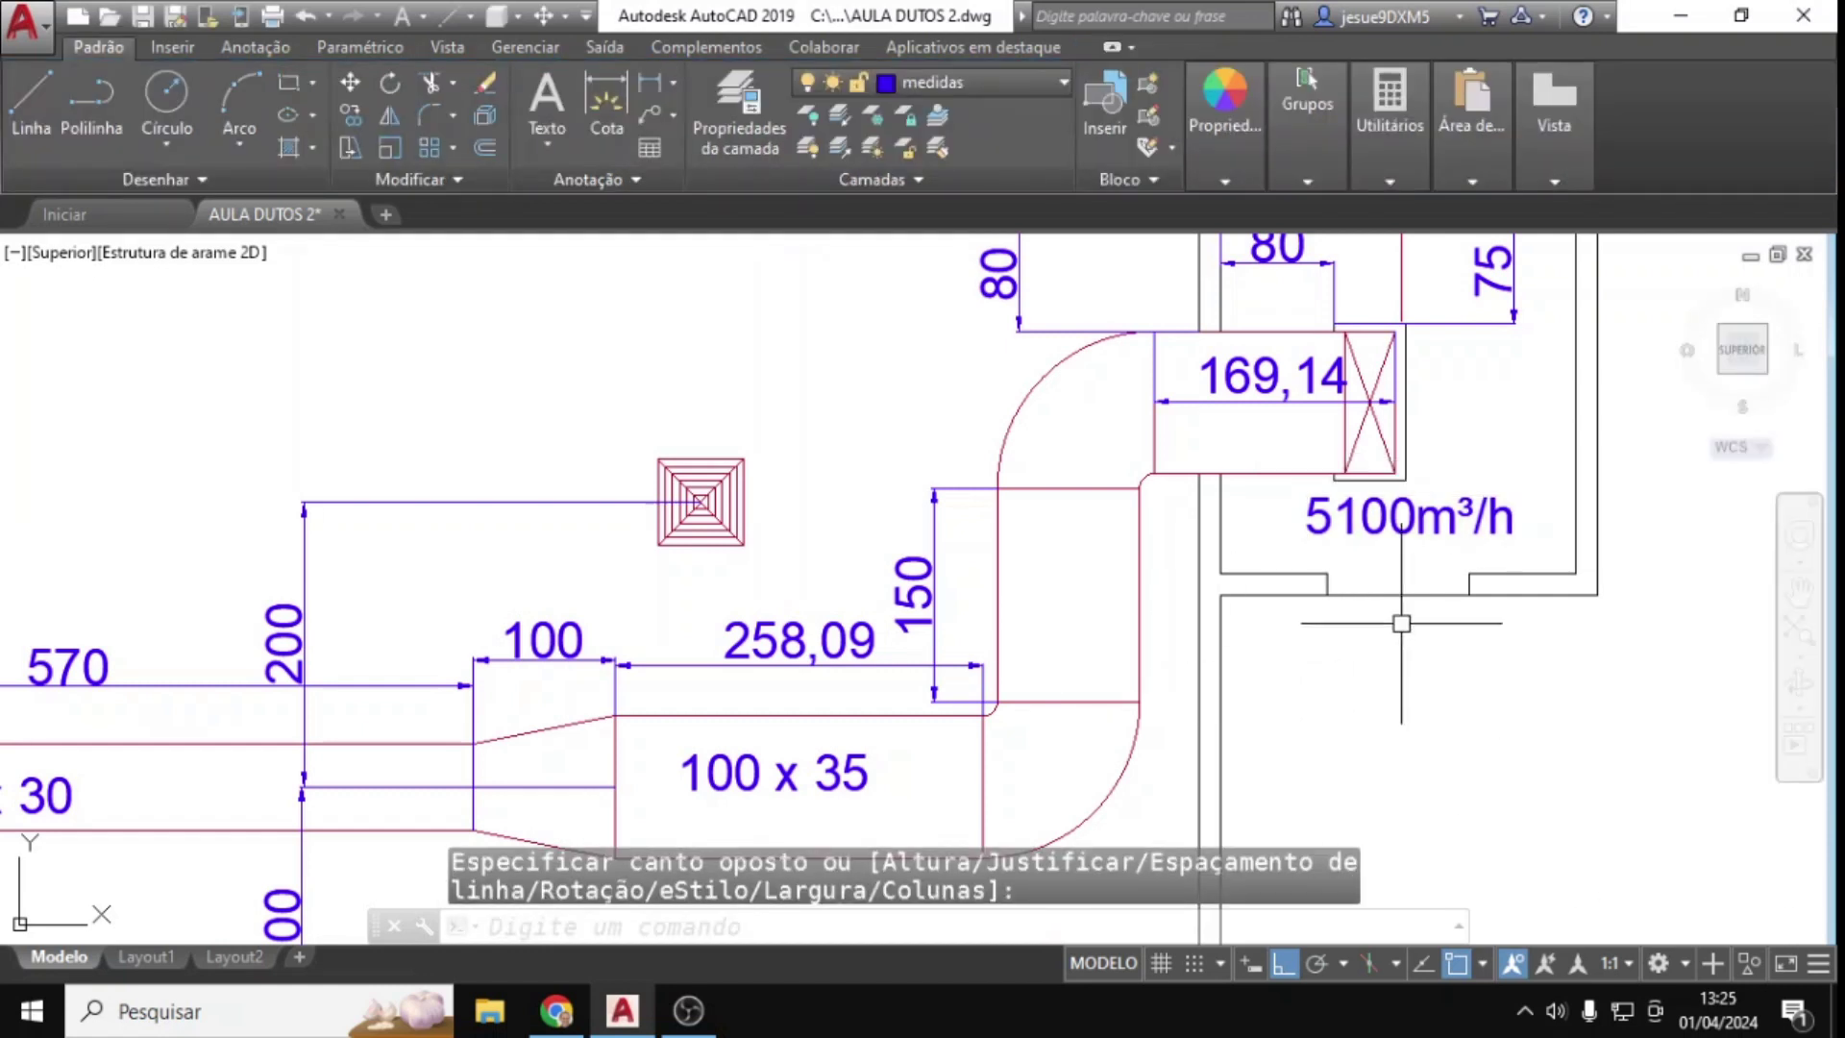
Step: Add the text label A inside the horizontal duct, below the 169,14 dimension
scroll(1415, 576, "down", 3)
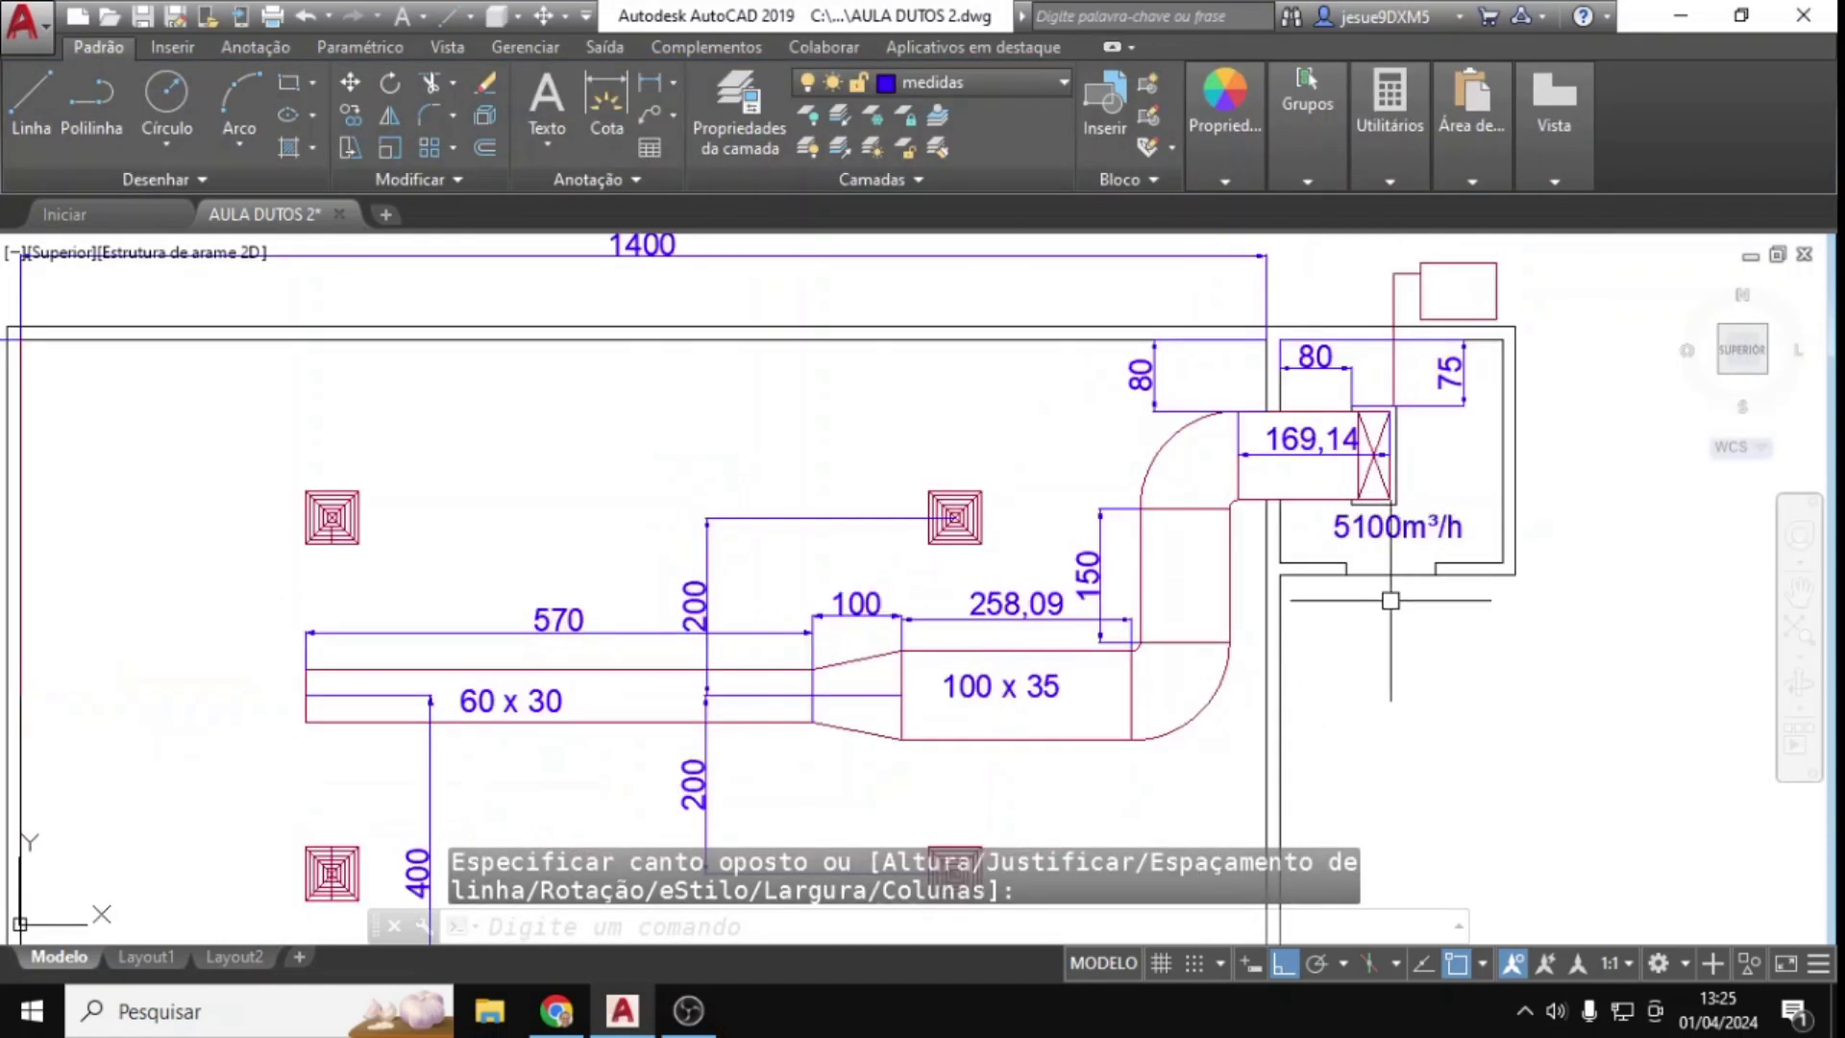
scroll(1420, 562, "up", 3)
scroll(1310, 626, "down", 3)
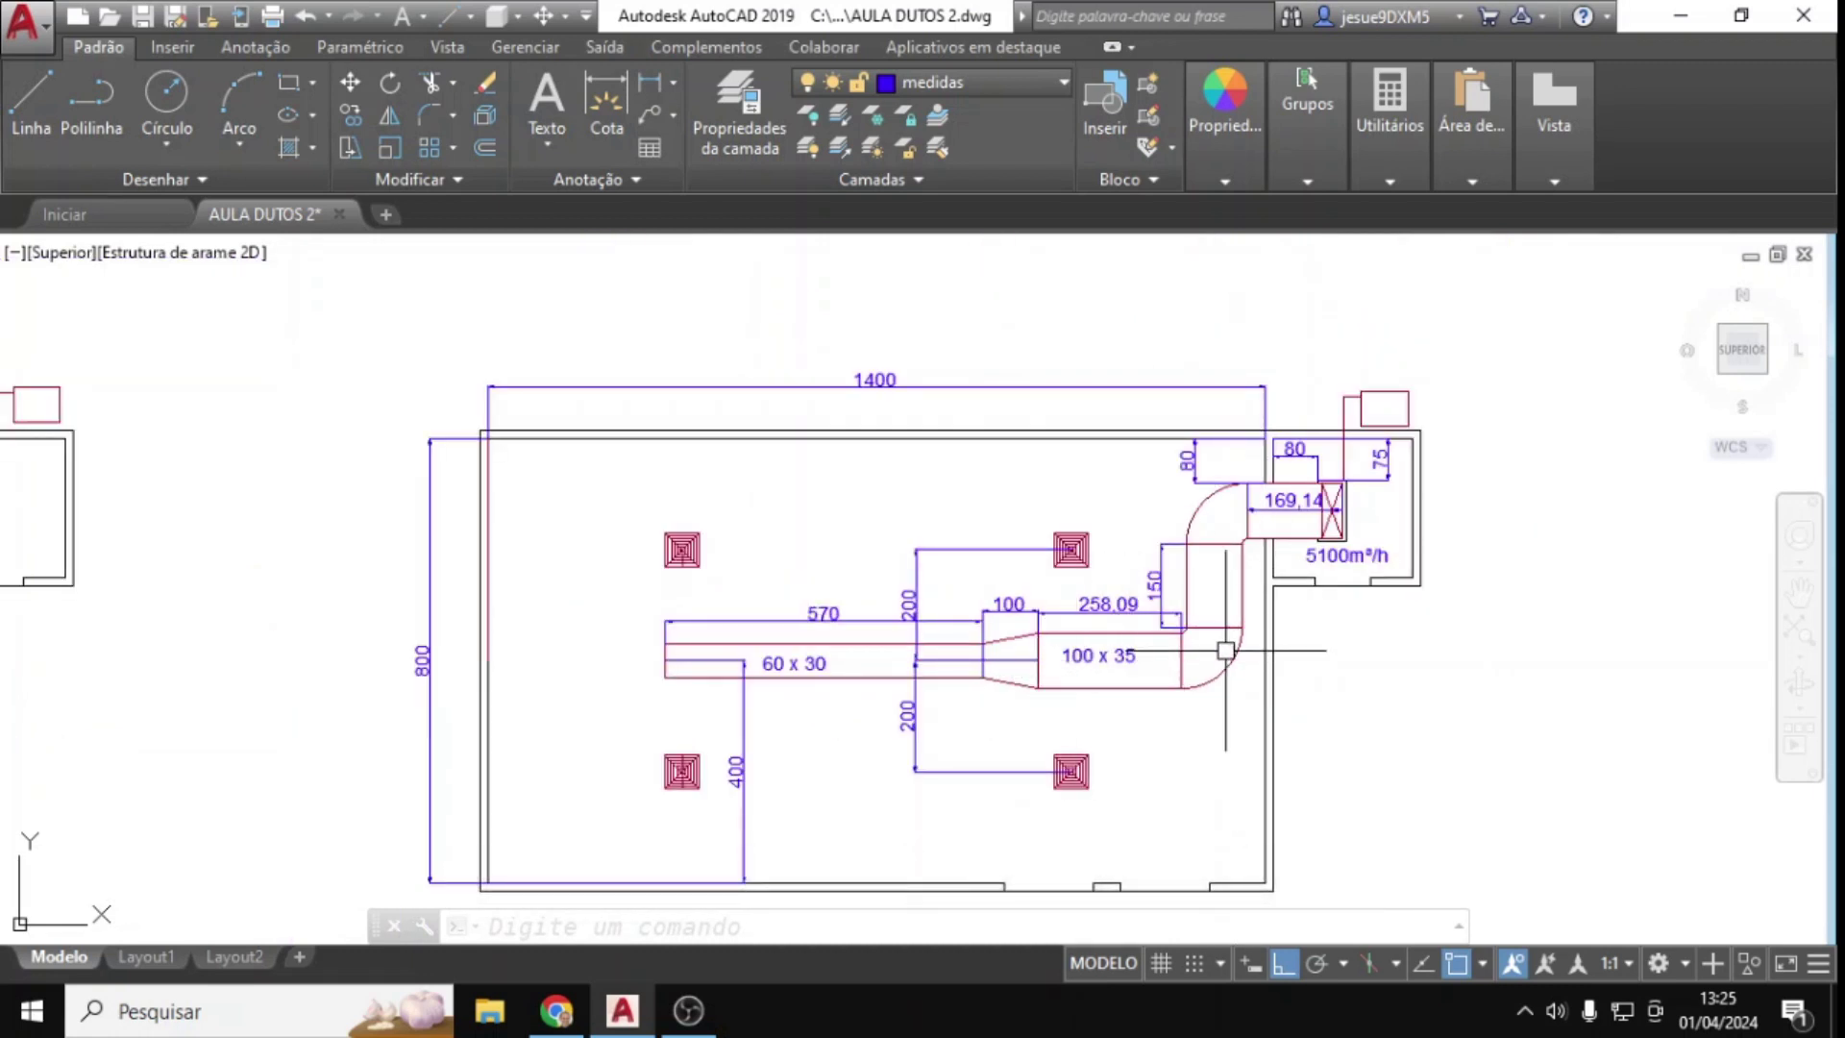
left_click(546, 105)
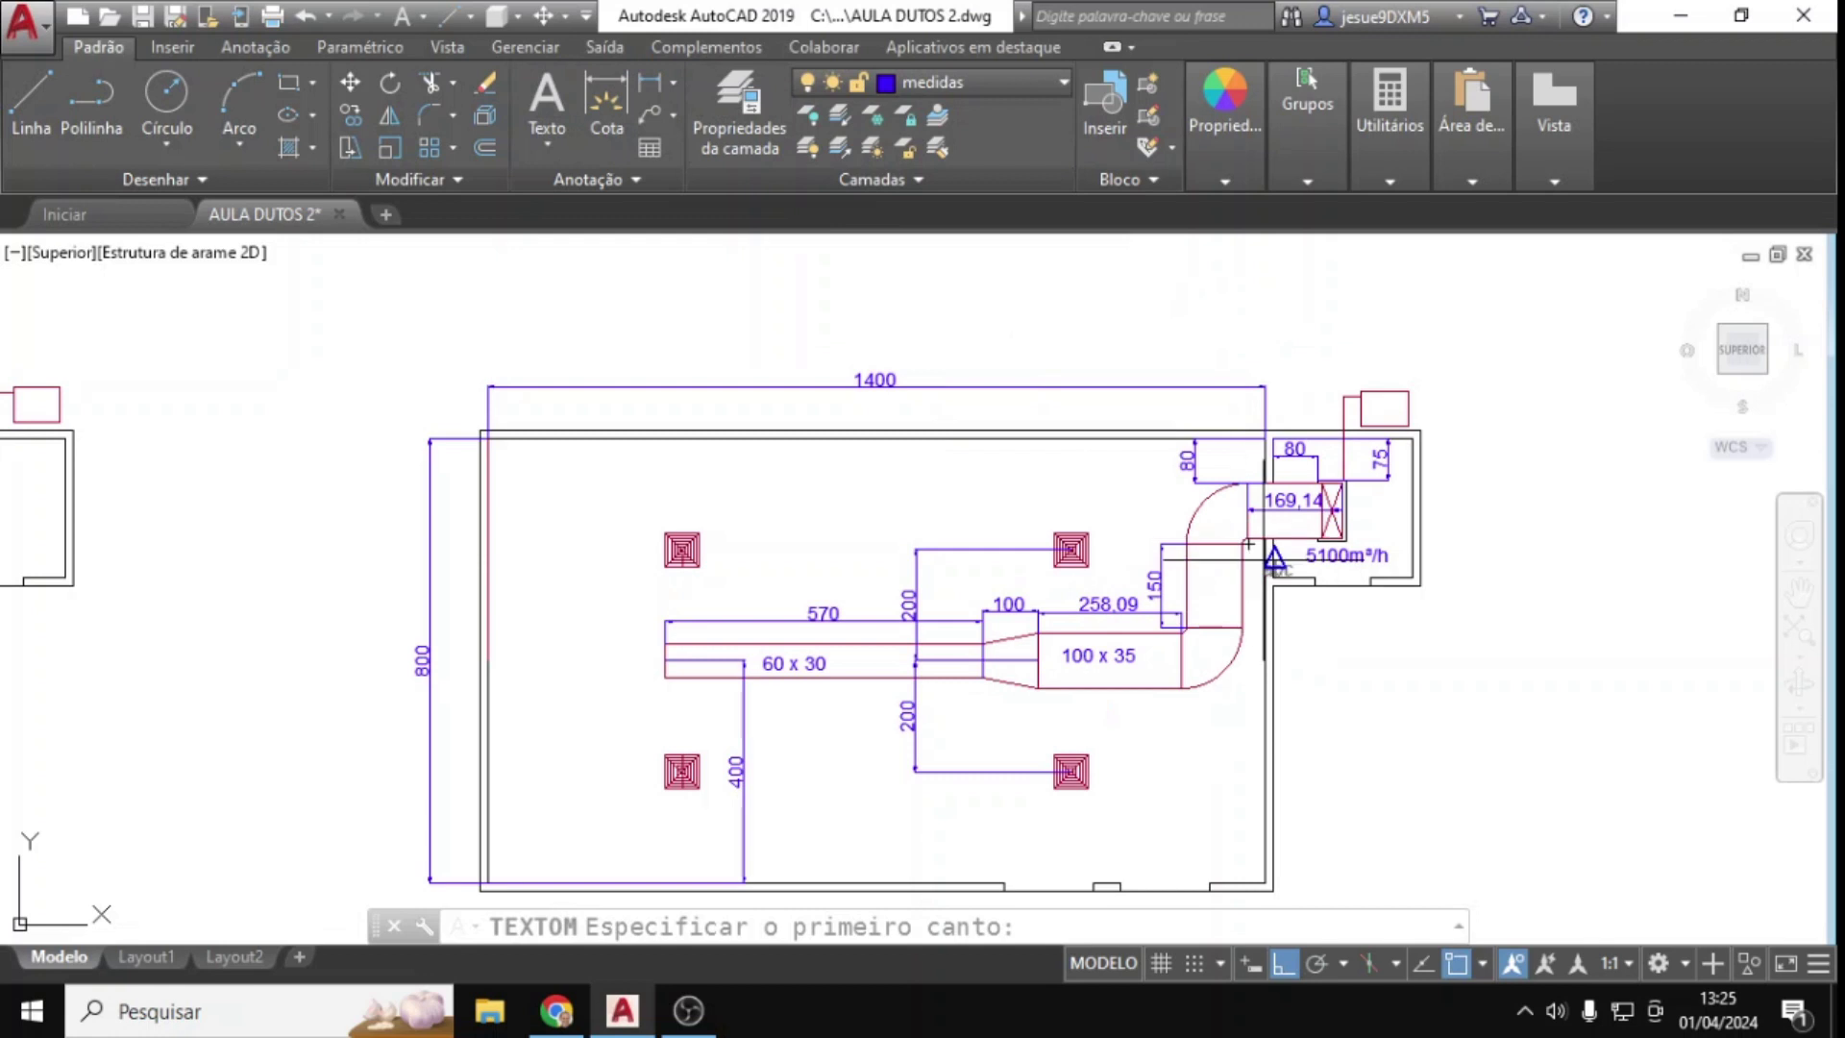
scroll(1266, 553, "up", 4)
left_click(1472, 623)
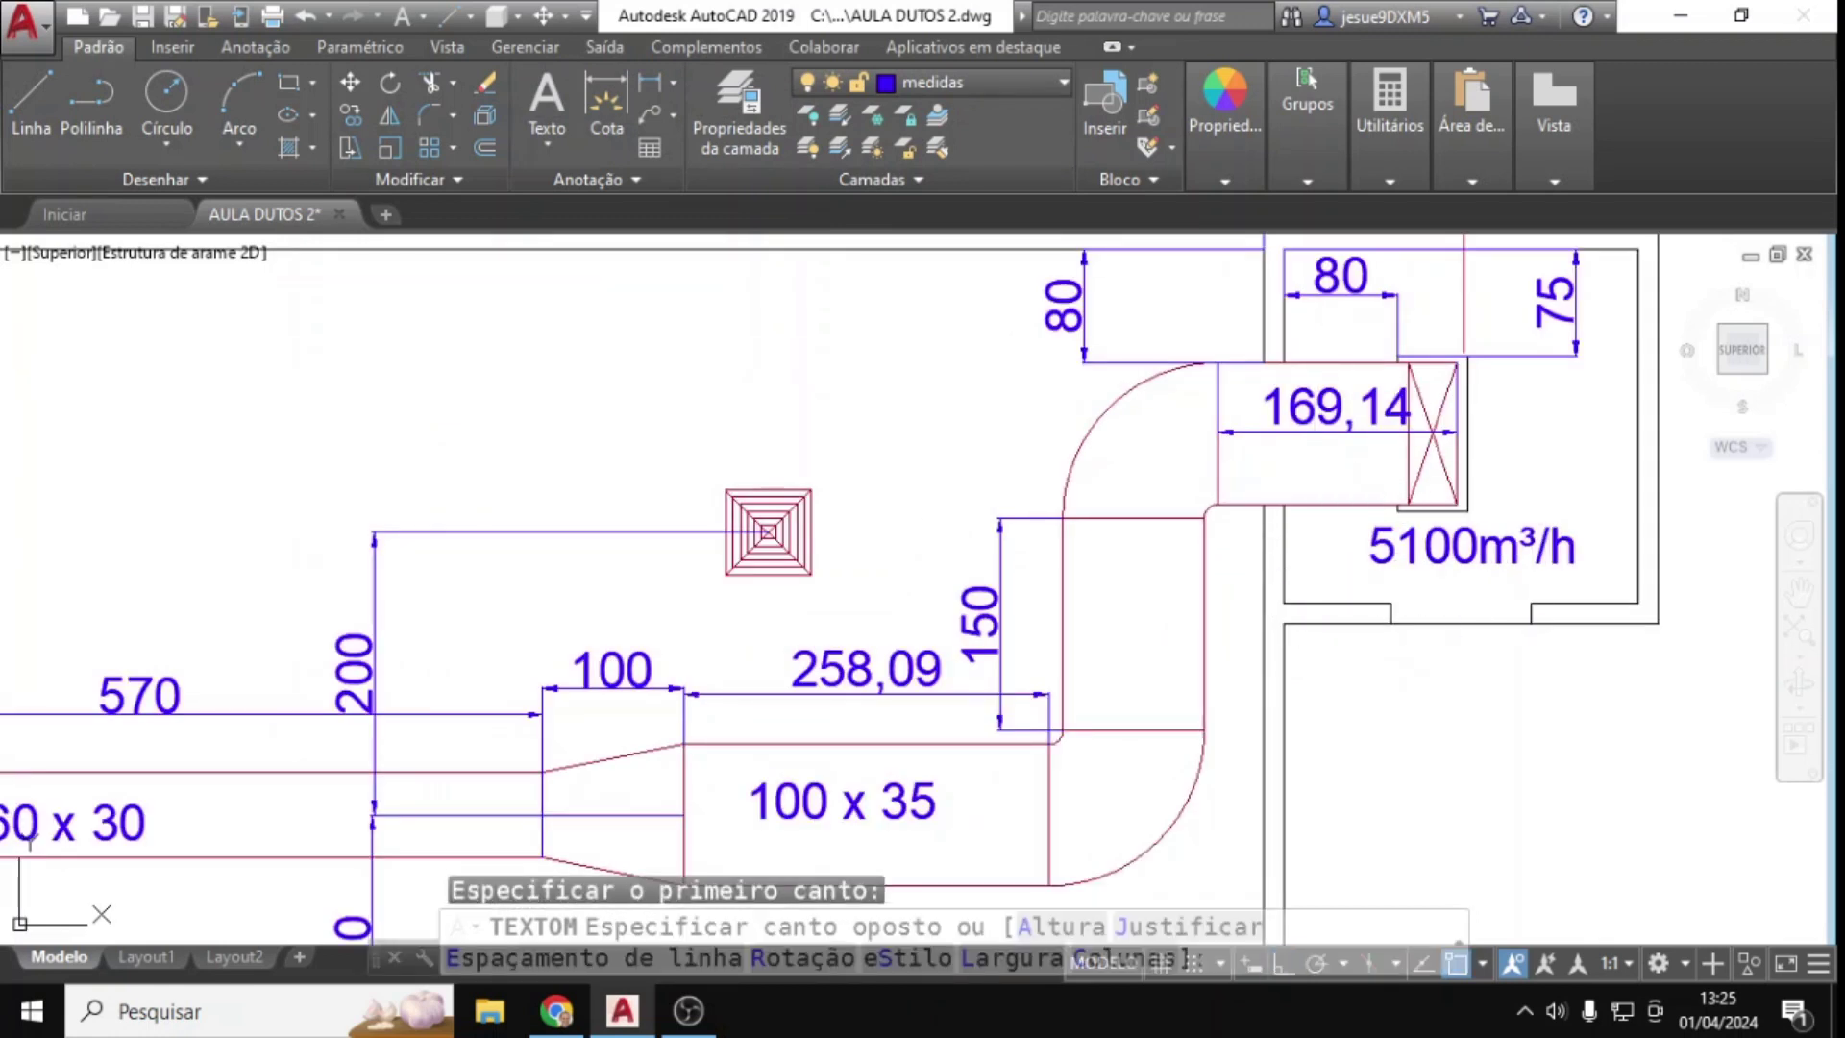
left_click(1429, 584)
type("a")
key("BackSpace")
type("A")
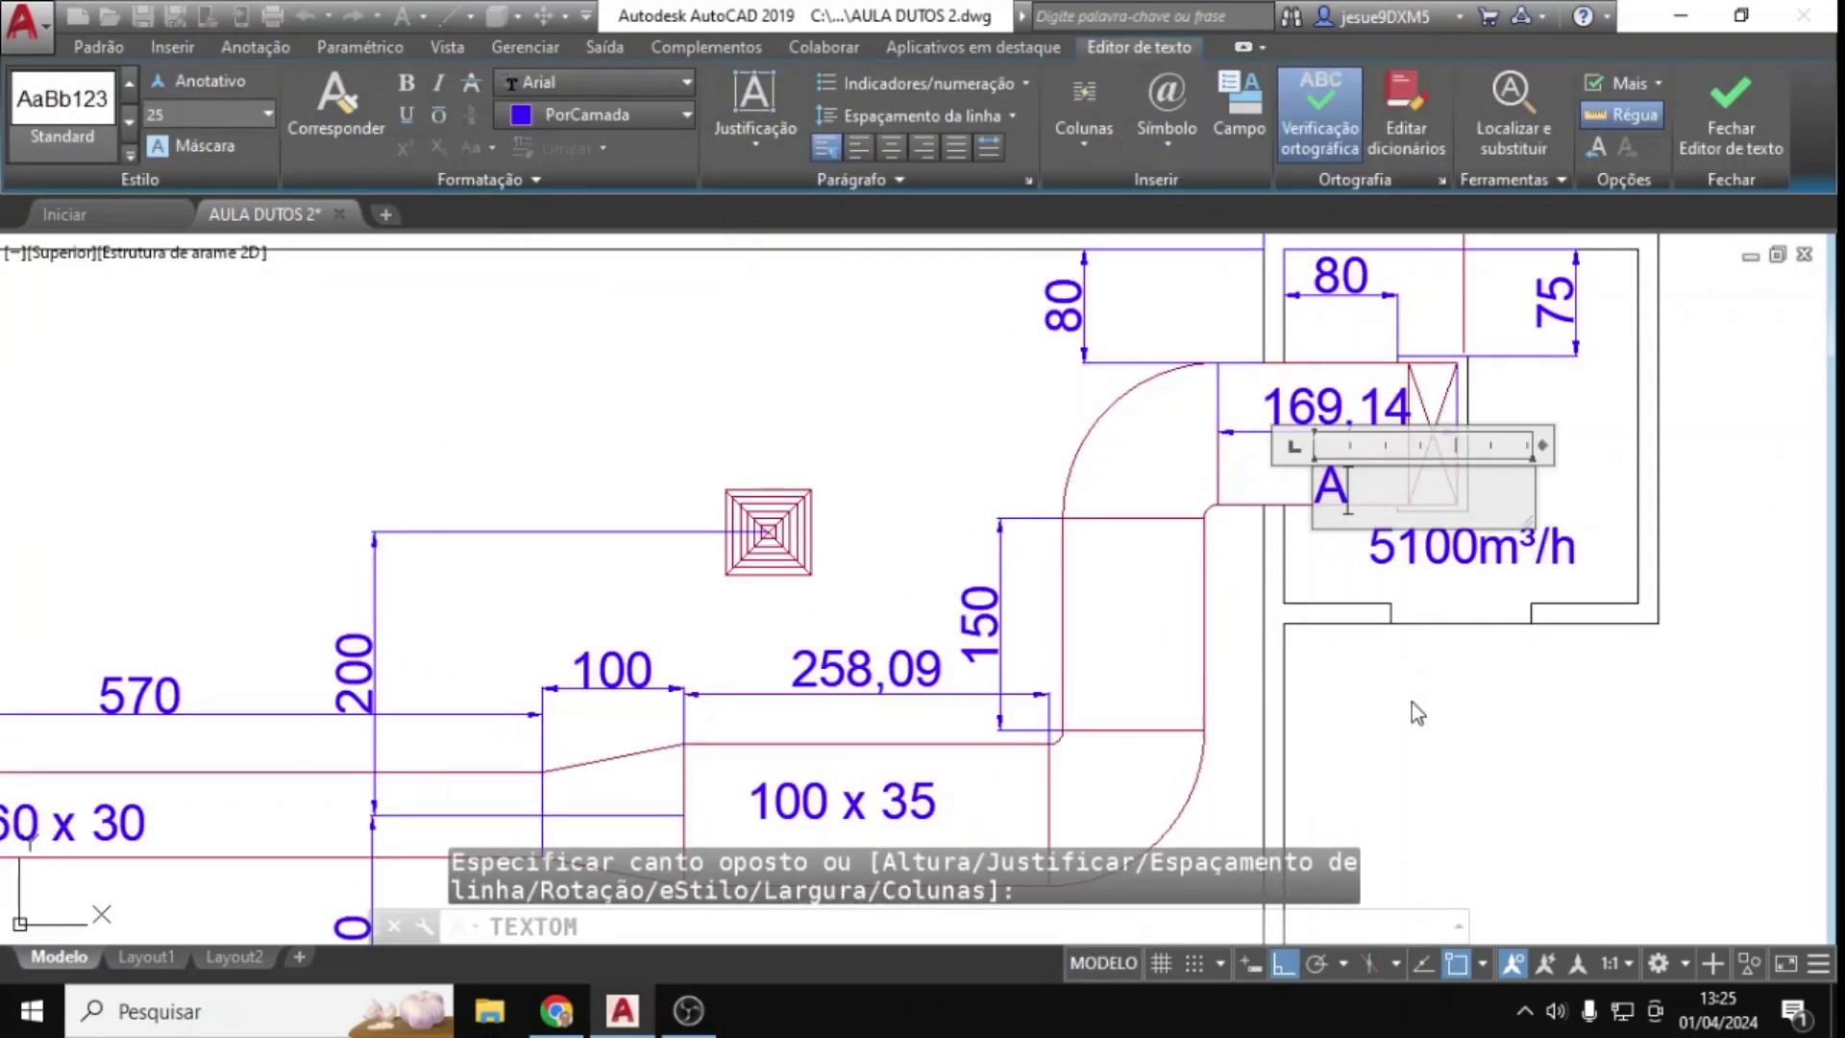
left_click(1451, 733)
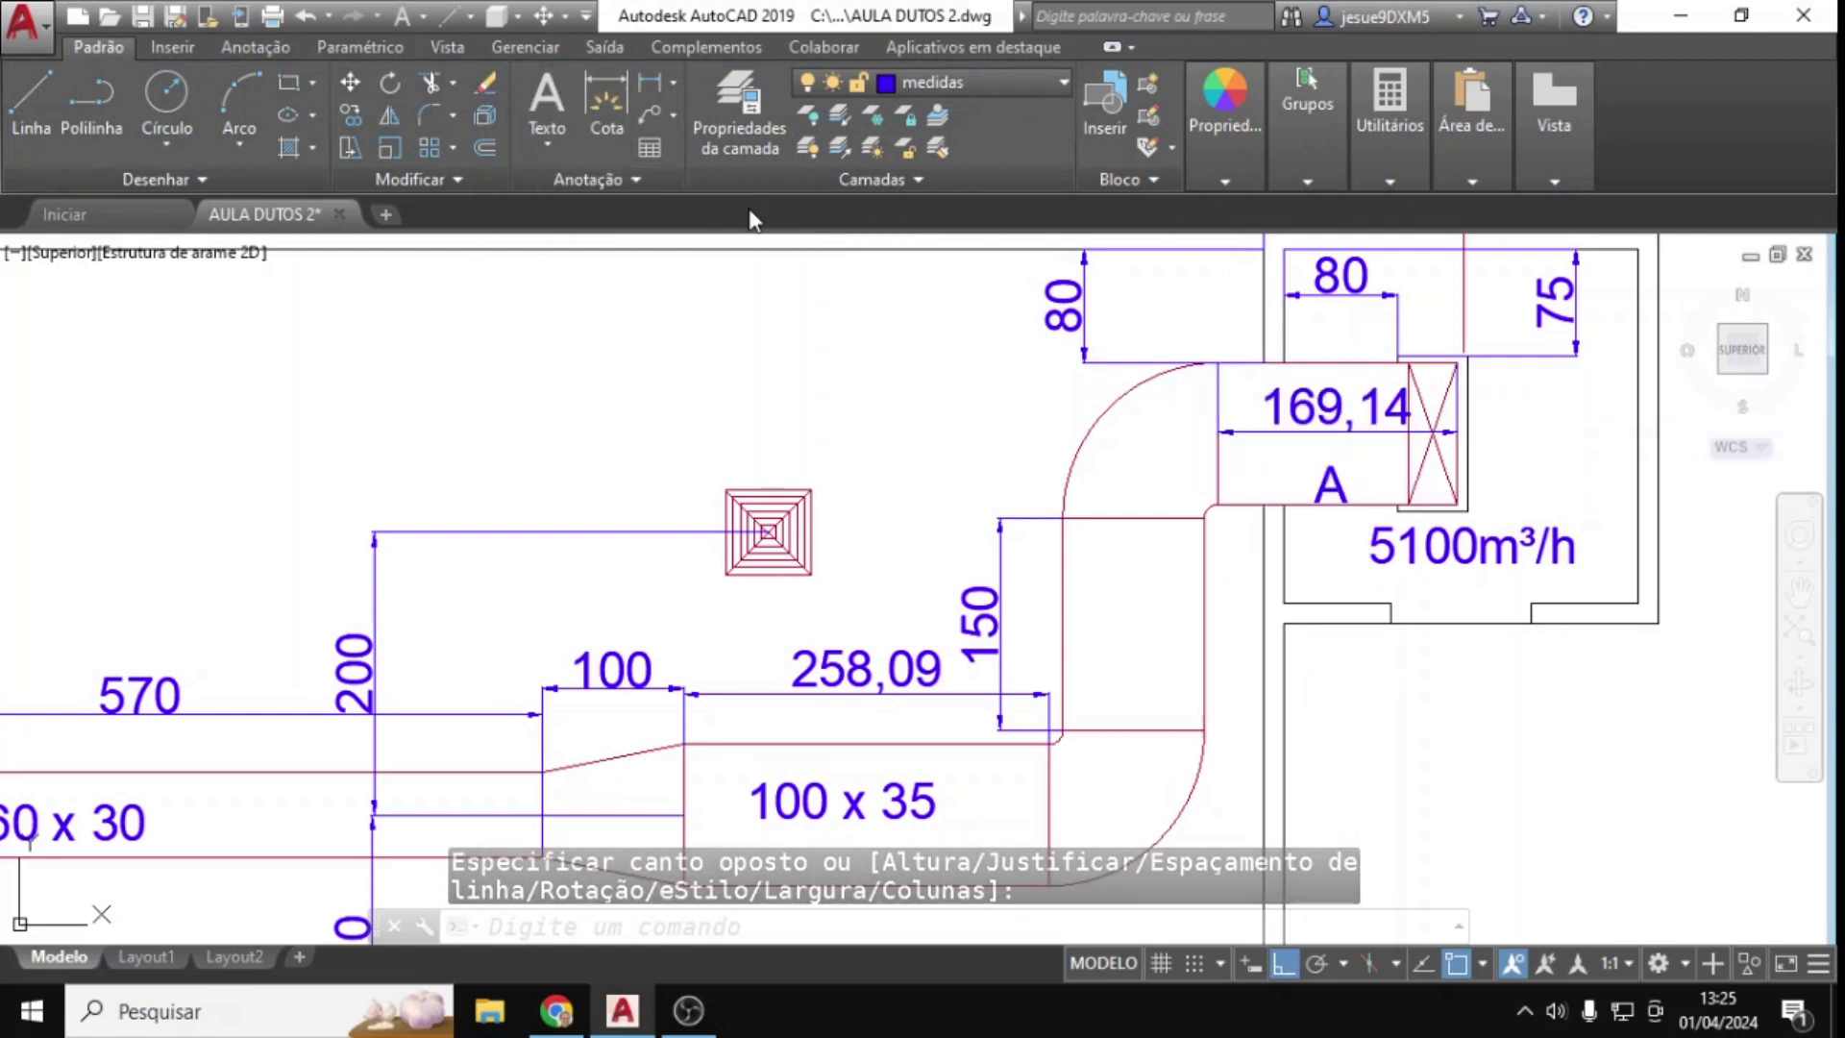
Step: Move label A slightly closer to the crossed connection box, with ortho mode turned off
key("space")
left_click(349, 83)
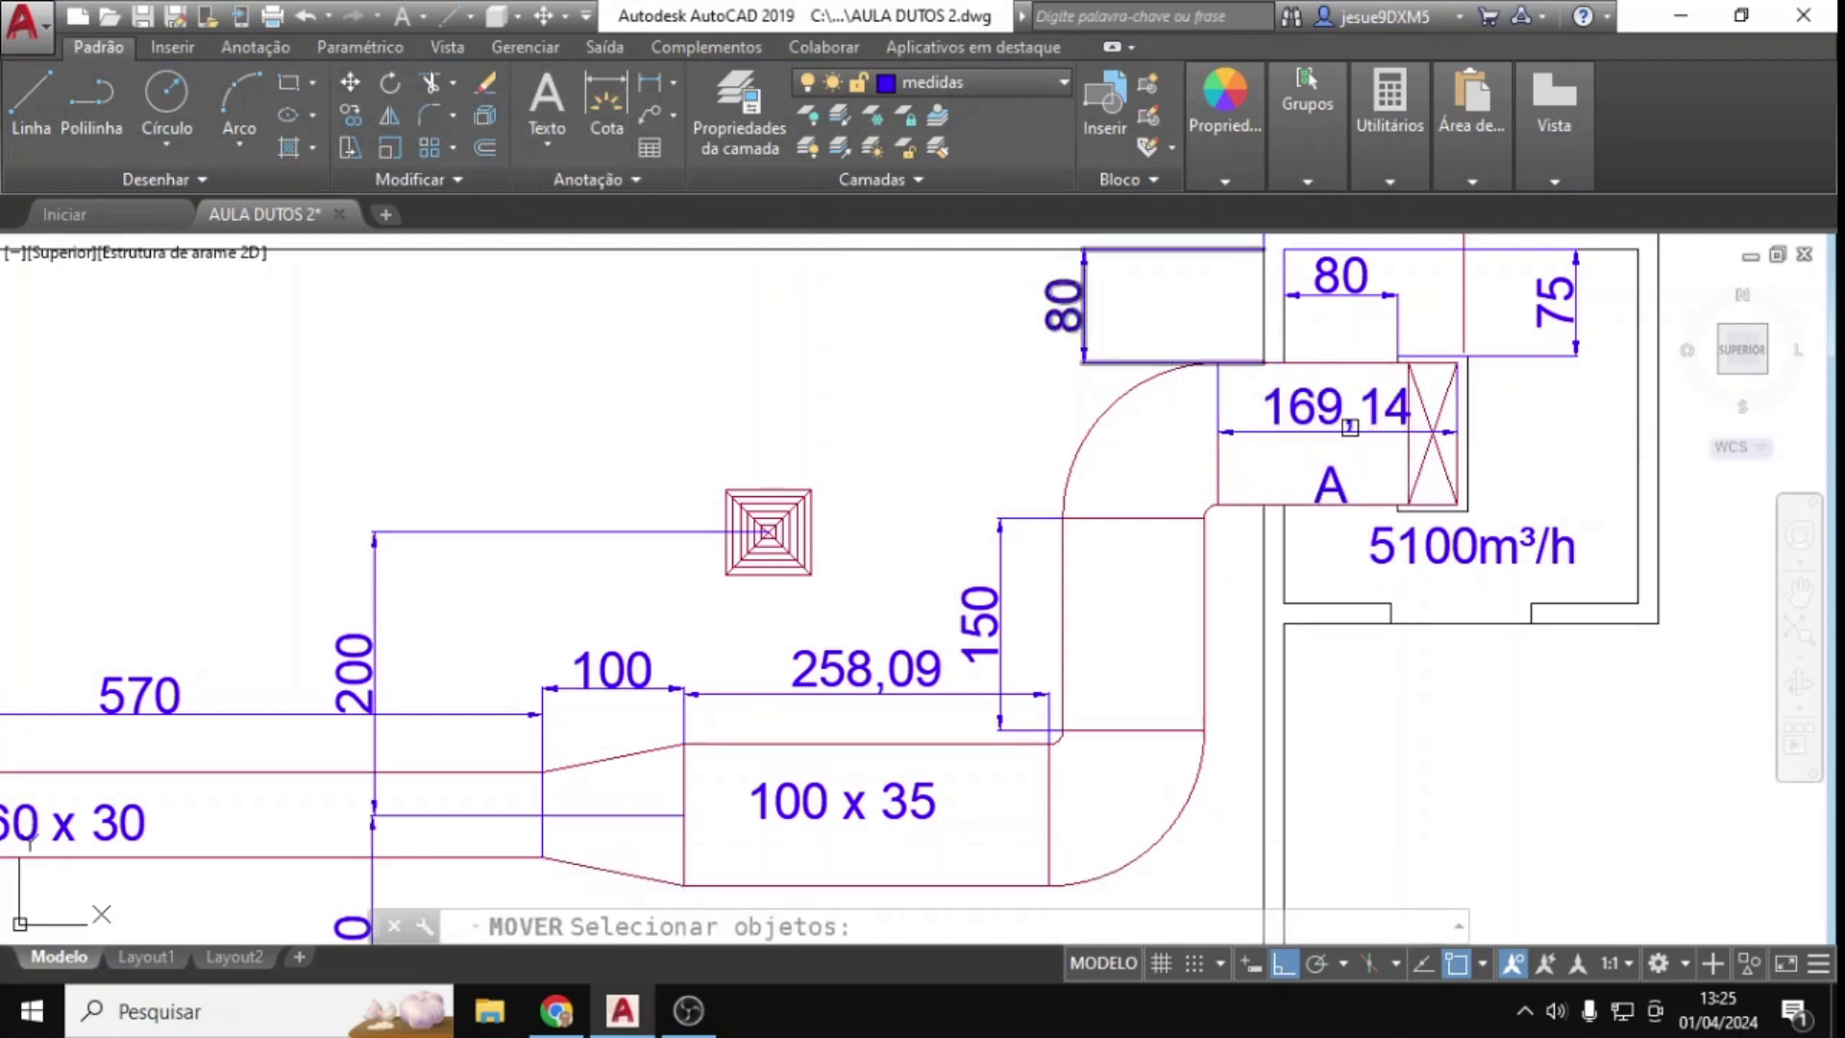
left_click(1323, 472)
key("Return")
left_click(1416, 713)
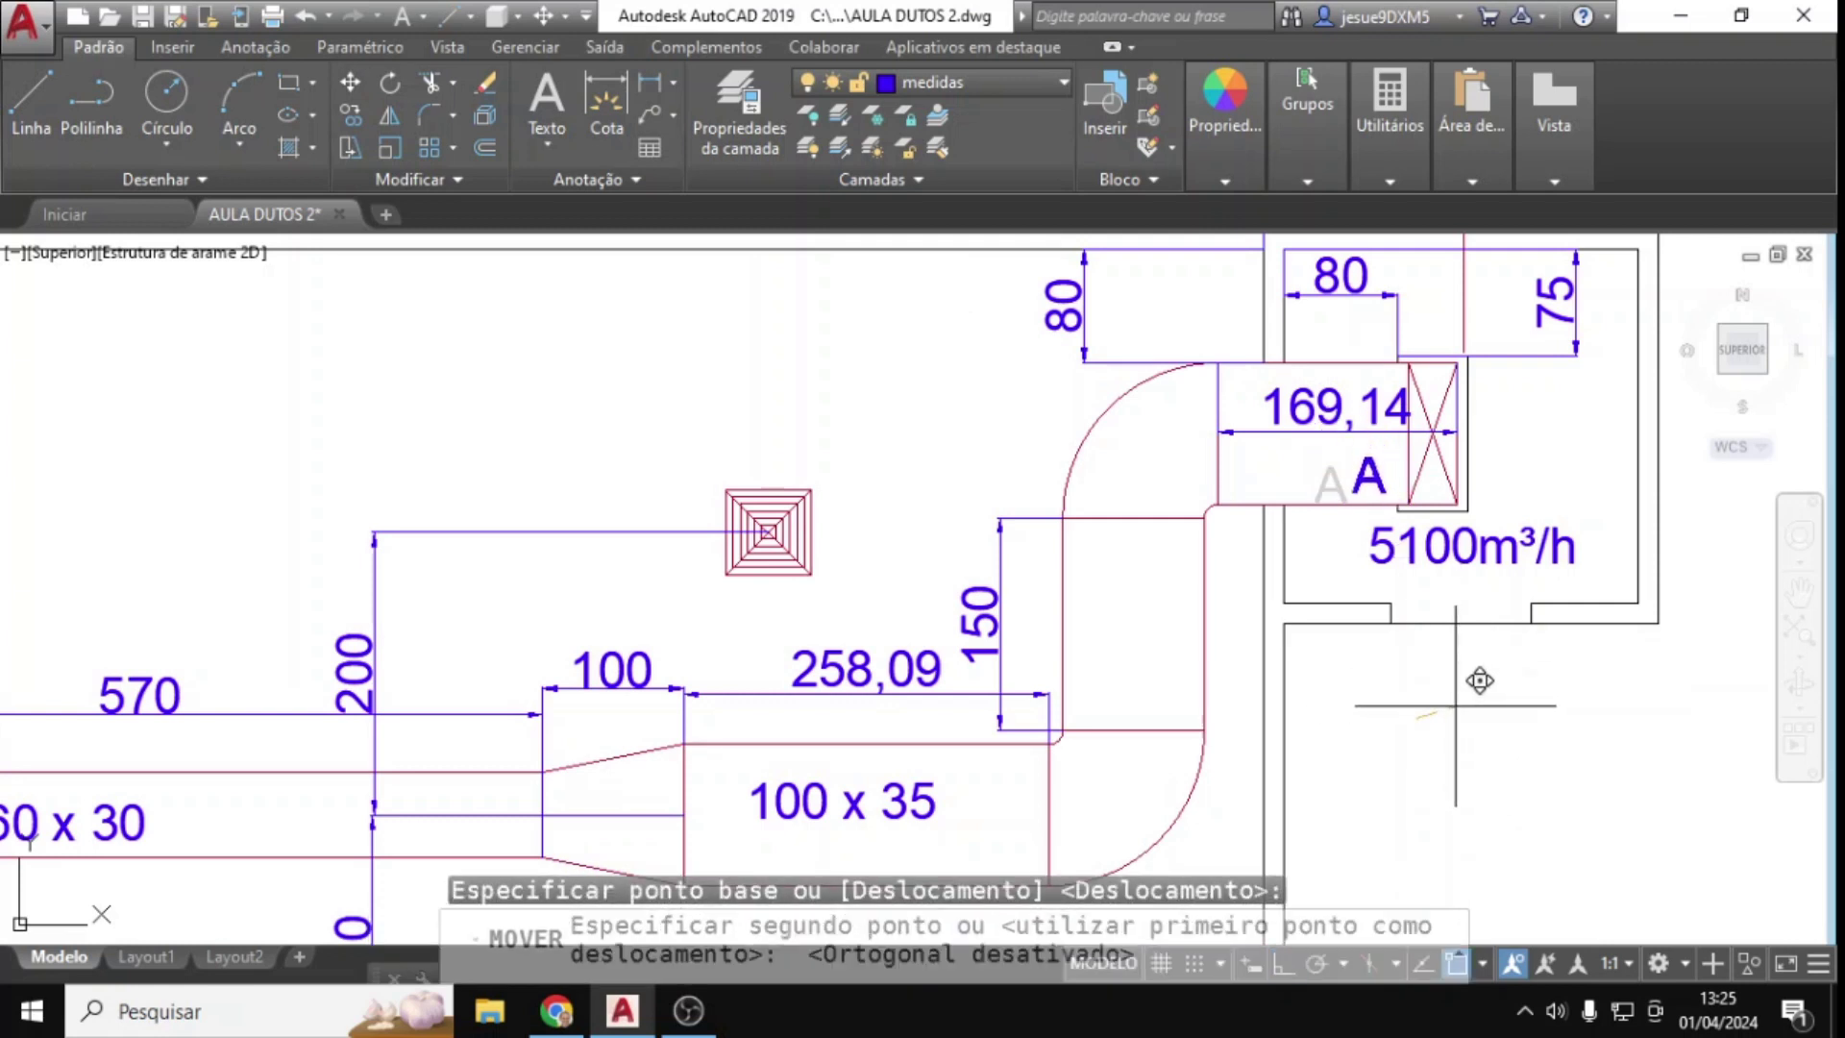
key("F8")
key("Escape")
scroll(1248, 624, "down", 3)
scroll(1248, 692, "up", 2)
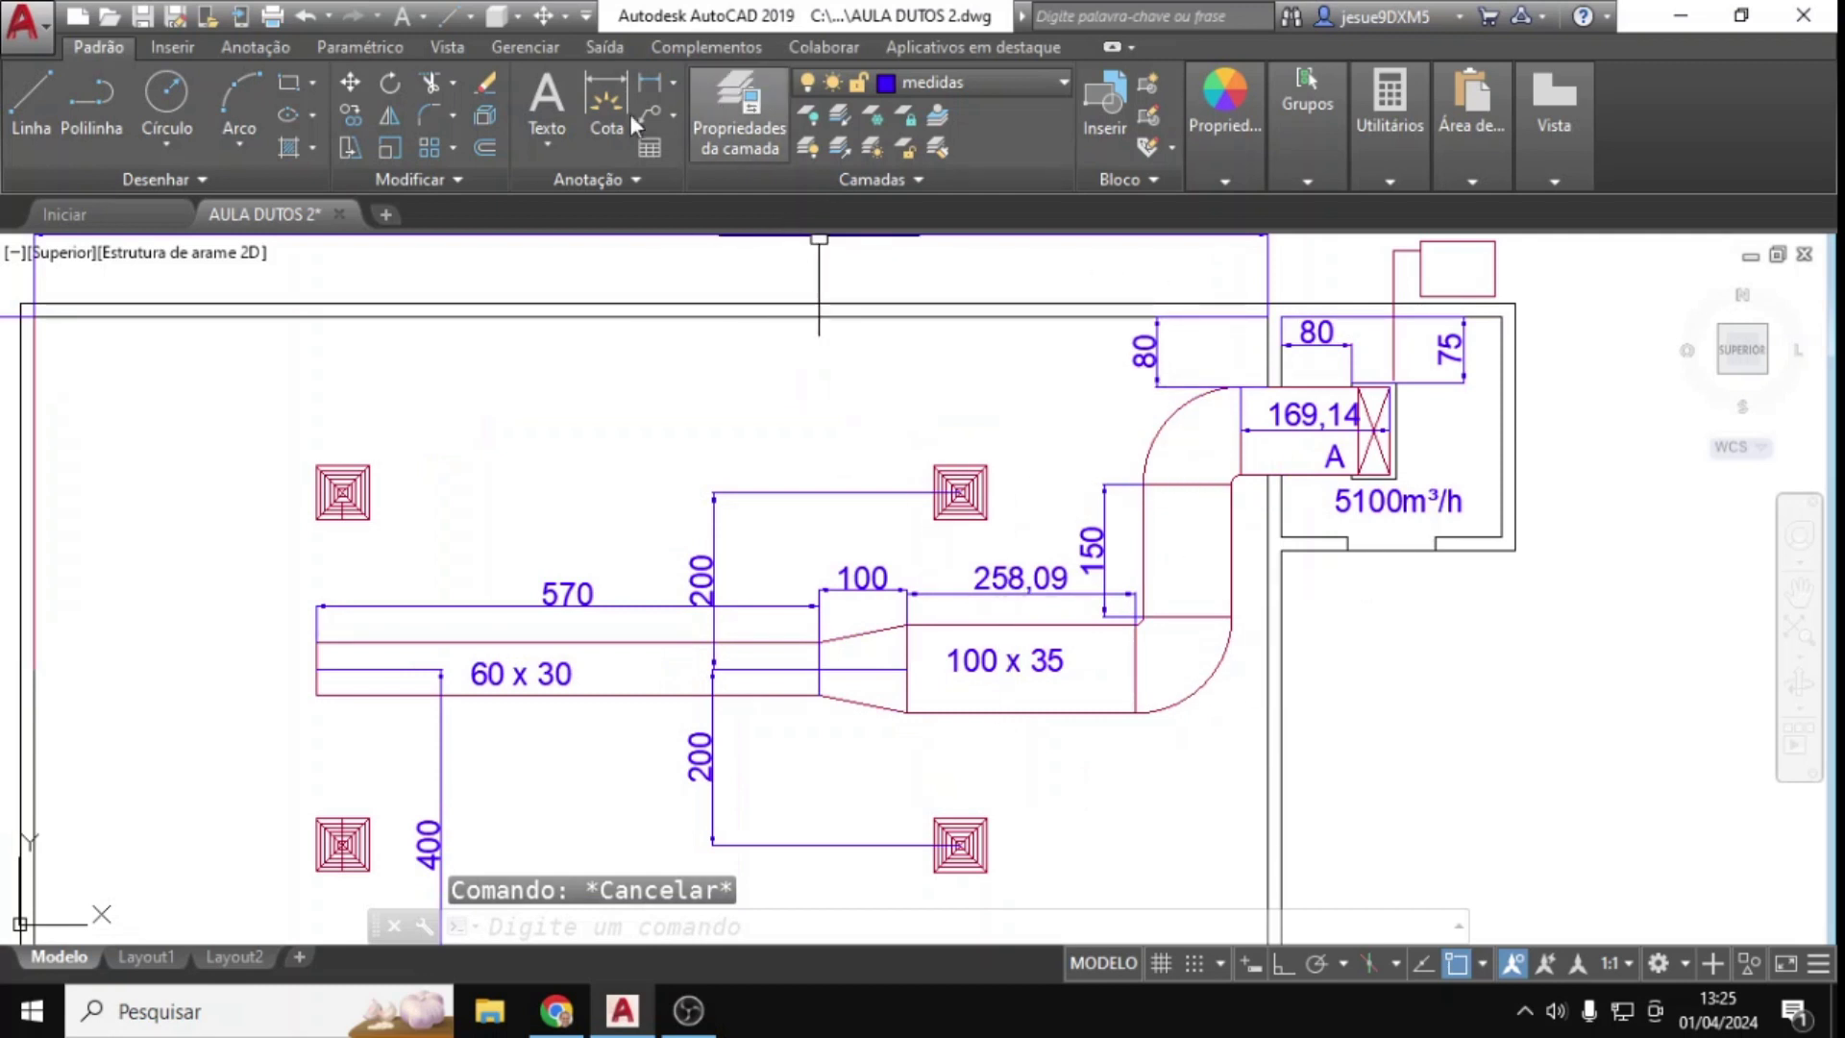
Step: Add the text label B below the joint between the reducer and the 100 x 35 duct
left_click(580, 154)
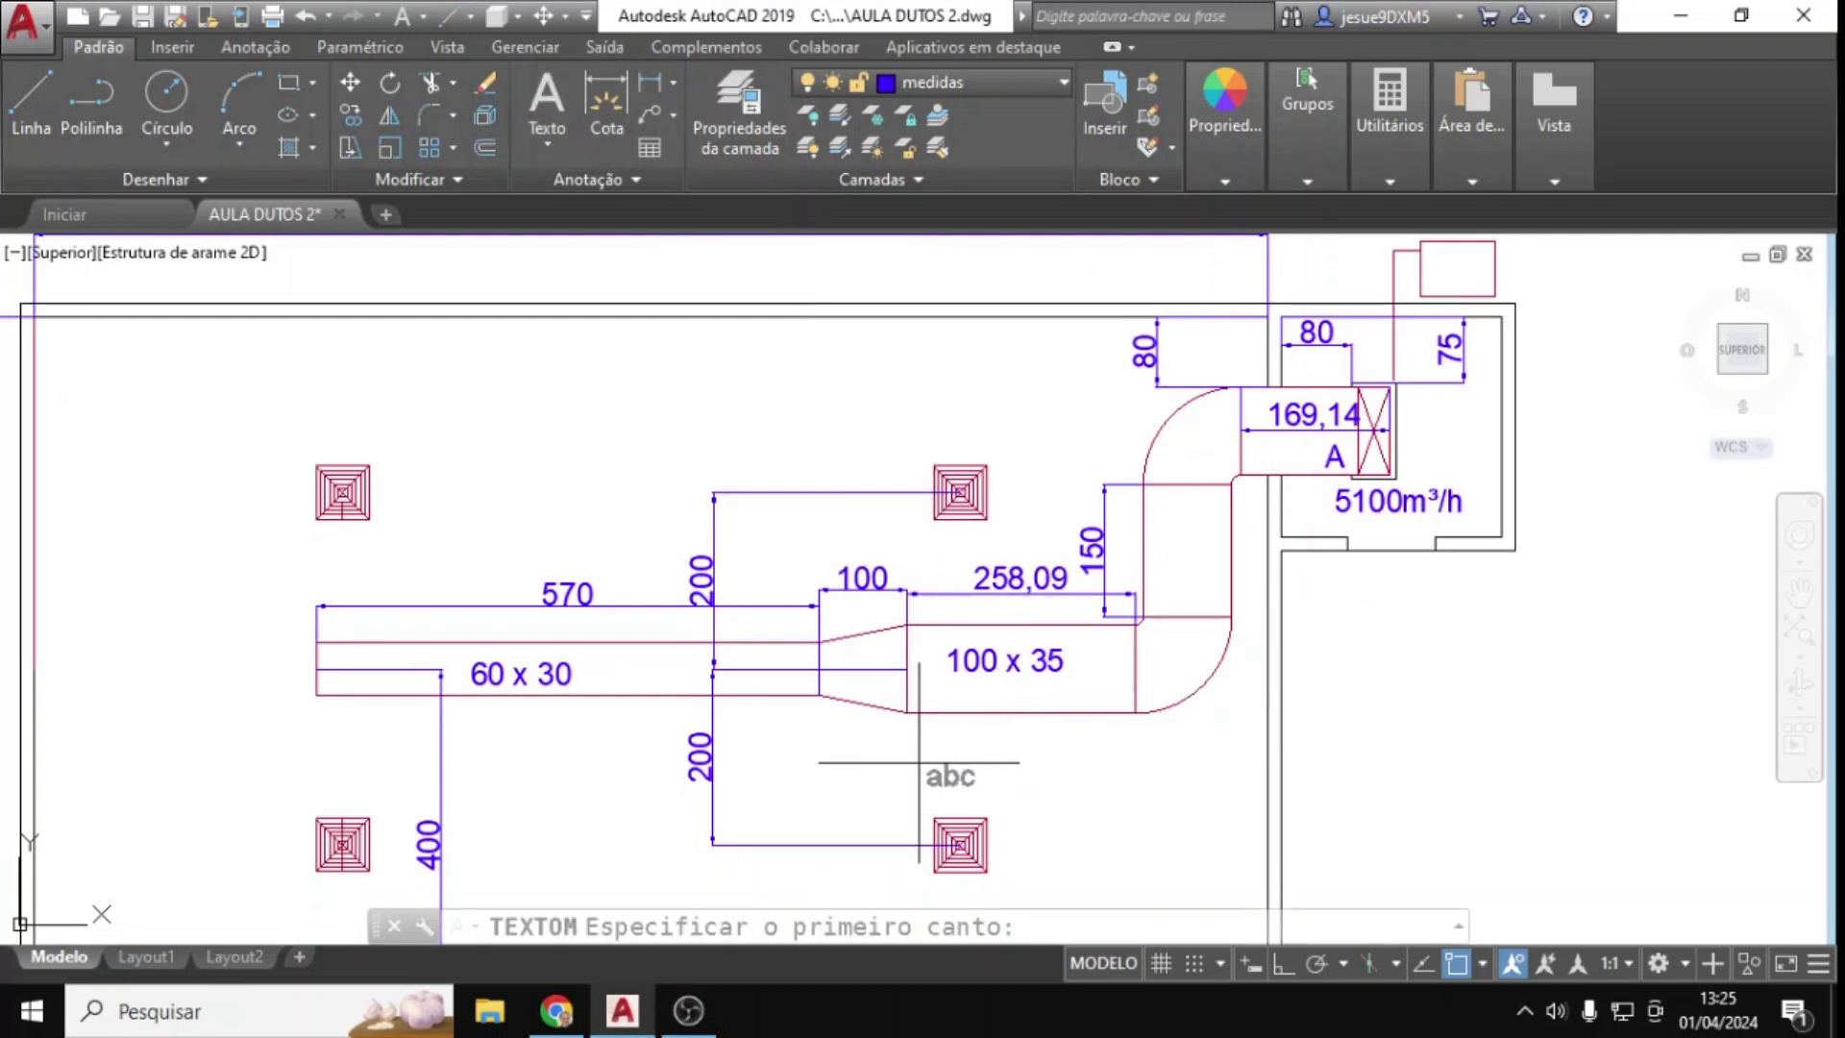
left_click(898, 728)
left_click(1055, 773)
type("B")
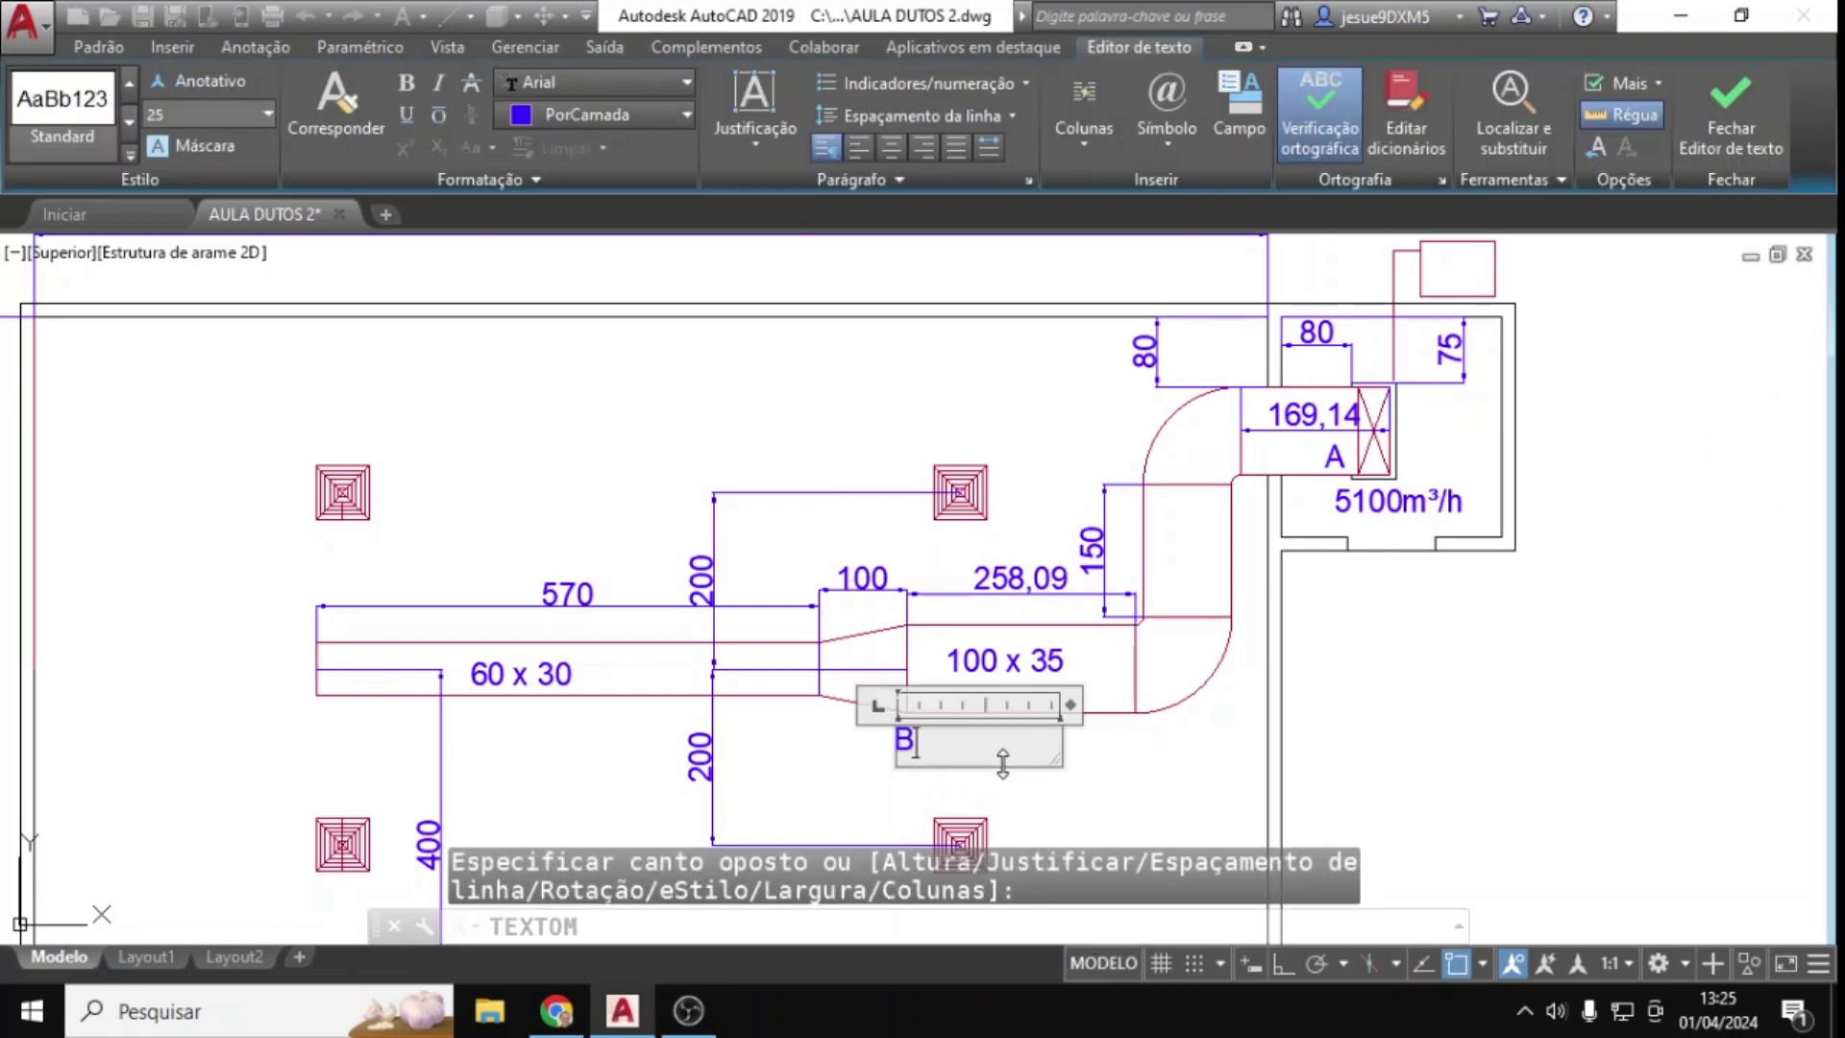
left_click(1128, 798)
Step: Add the text label C below the closed far end of the 60 x 30 duct
key("Return")
left_click(308, 727)
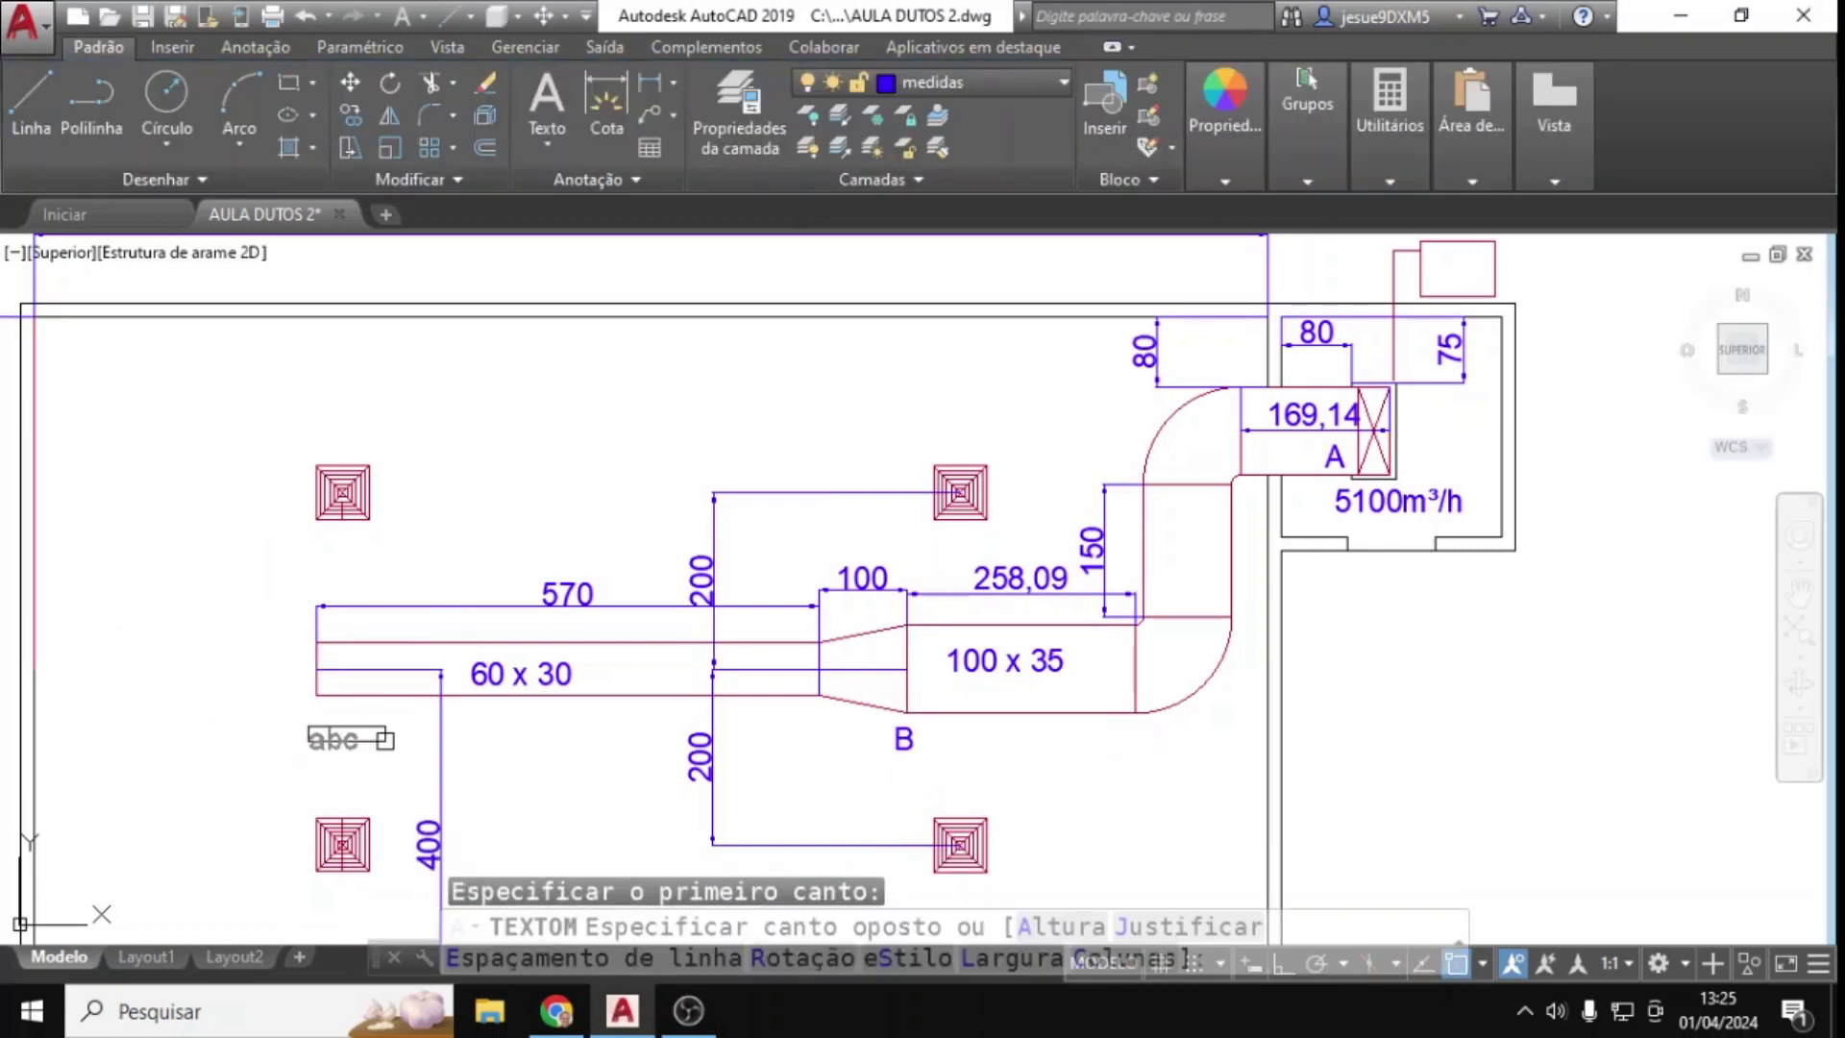
left_click(420, 768)
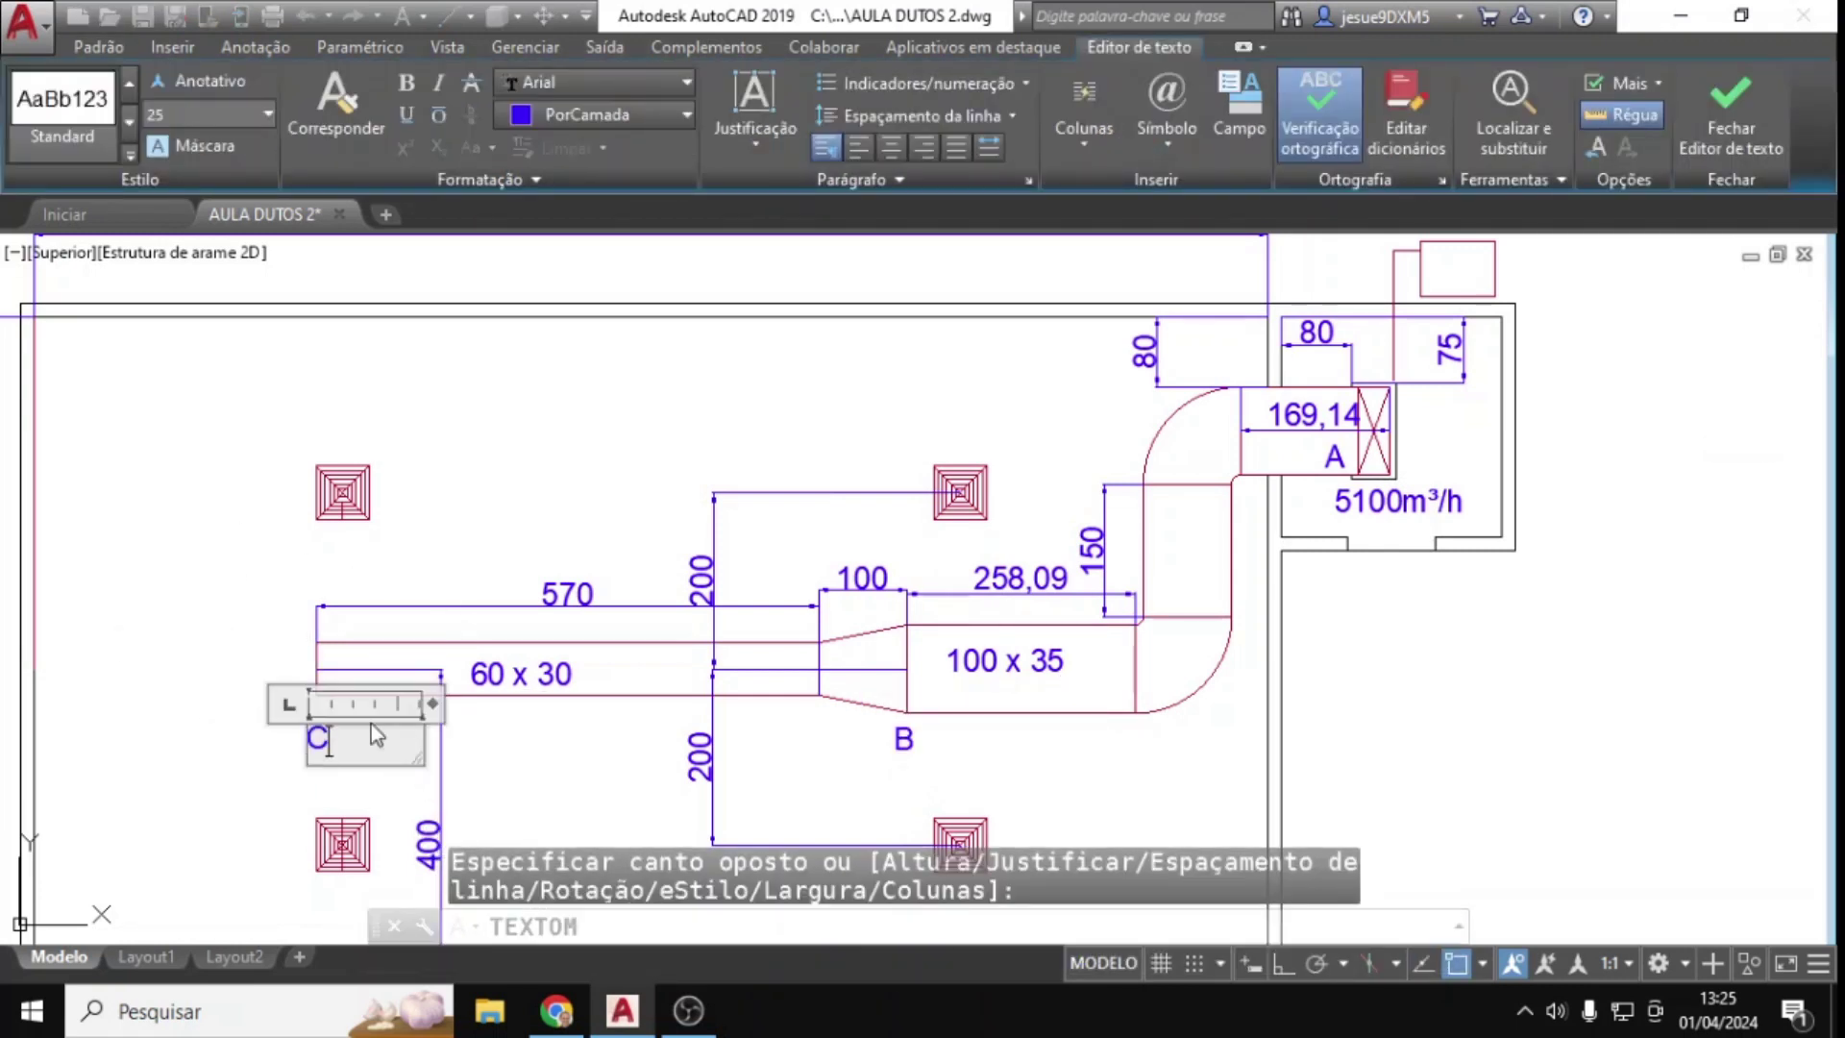
type("C")
left_click(244, 542)
scroll(1222, 615, "down", 1)
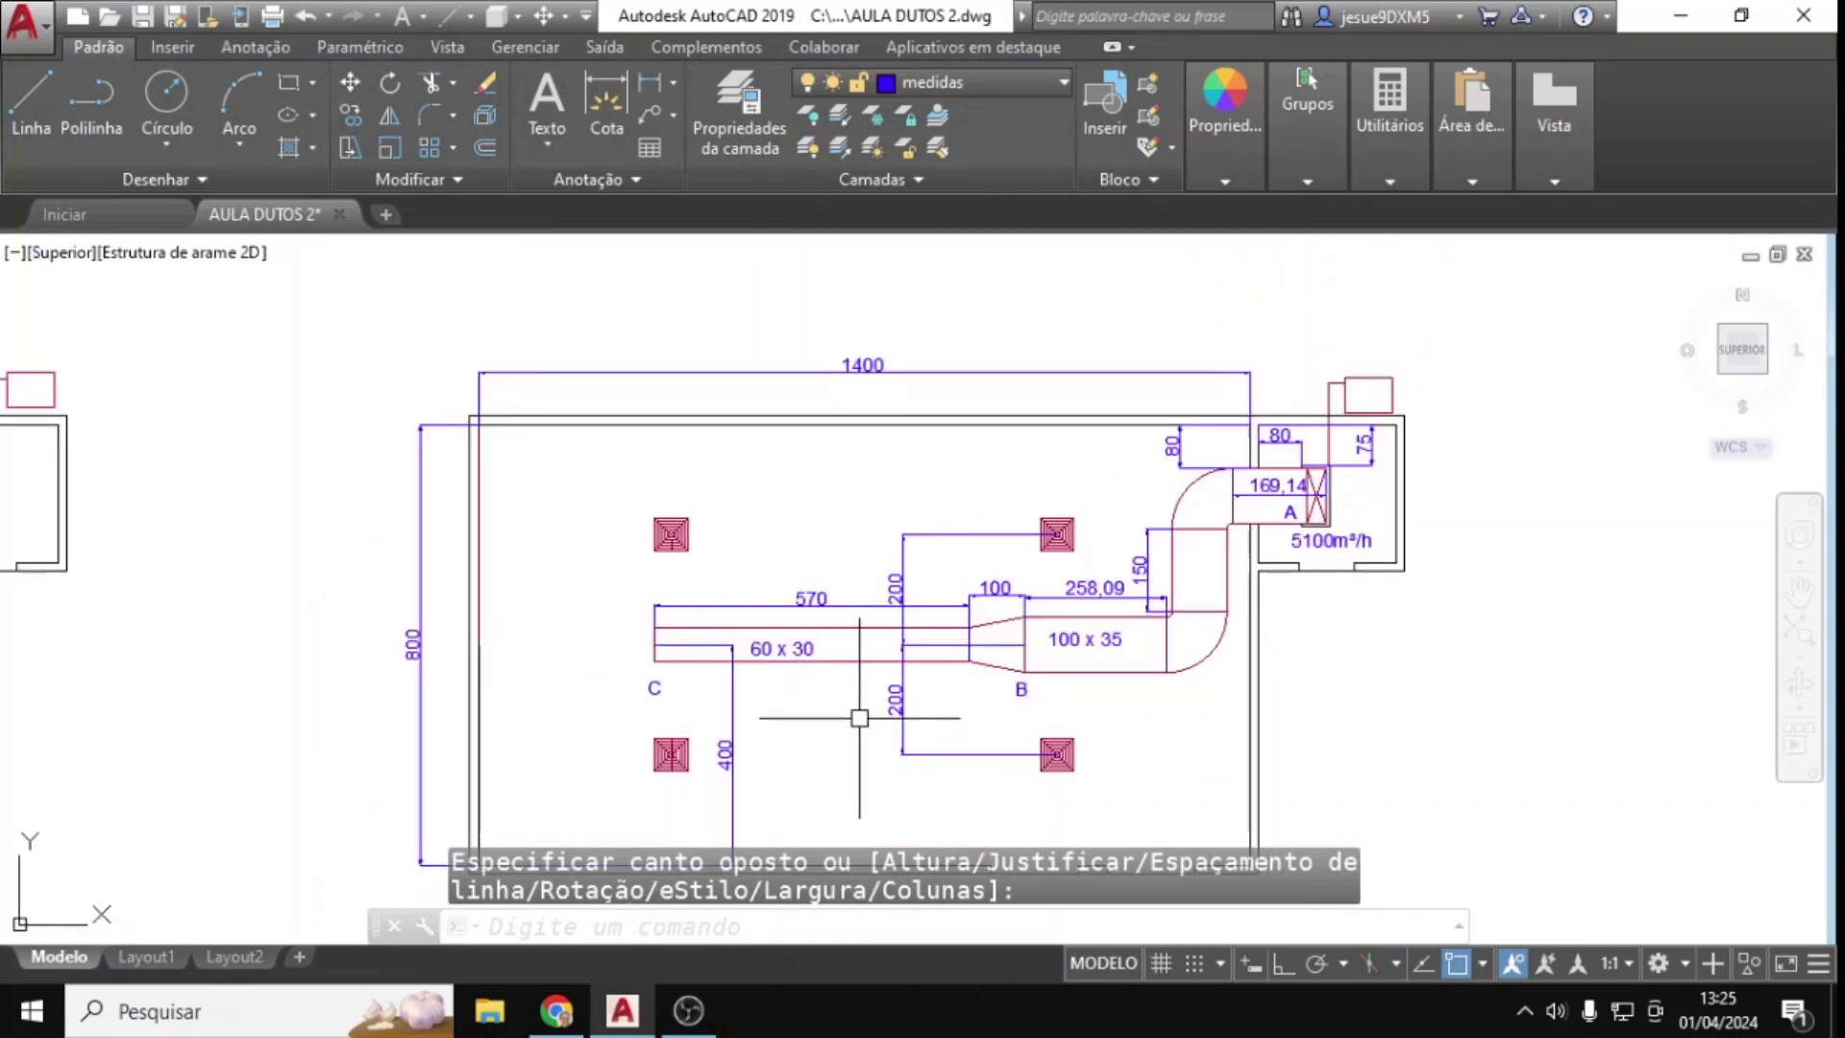
Step: Copy the 5100m³/h text to just below the 100 x 35 duct, beside label B
scroll(858, 718, "up", 2)
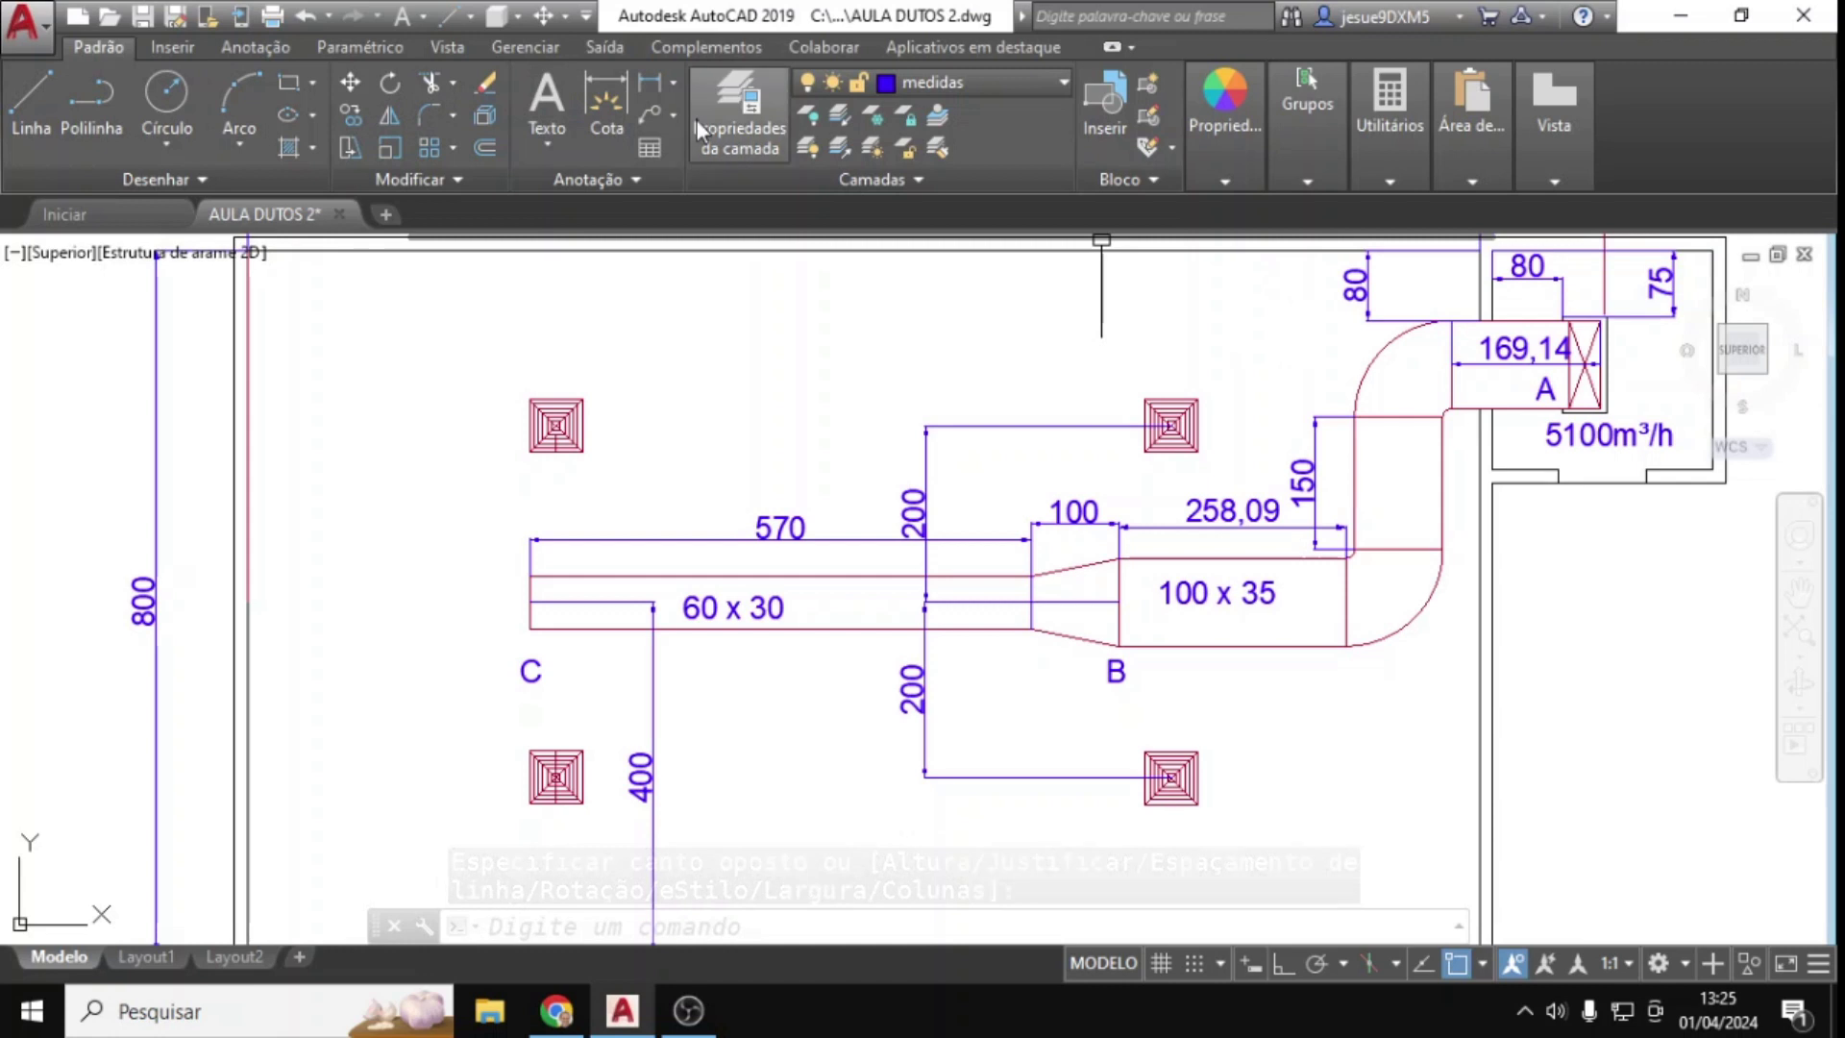
left_click(349, 116)
left_click(1609, 434)
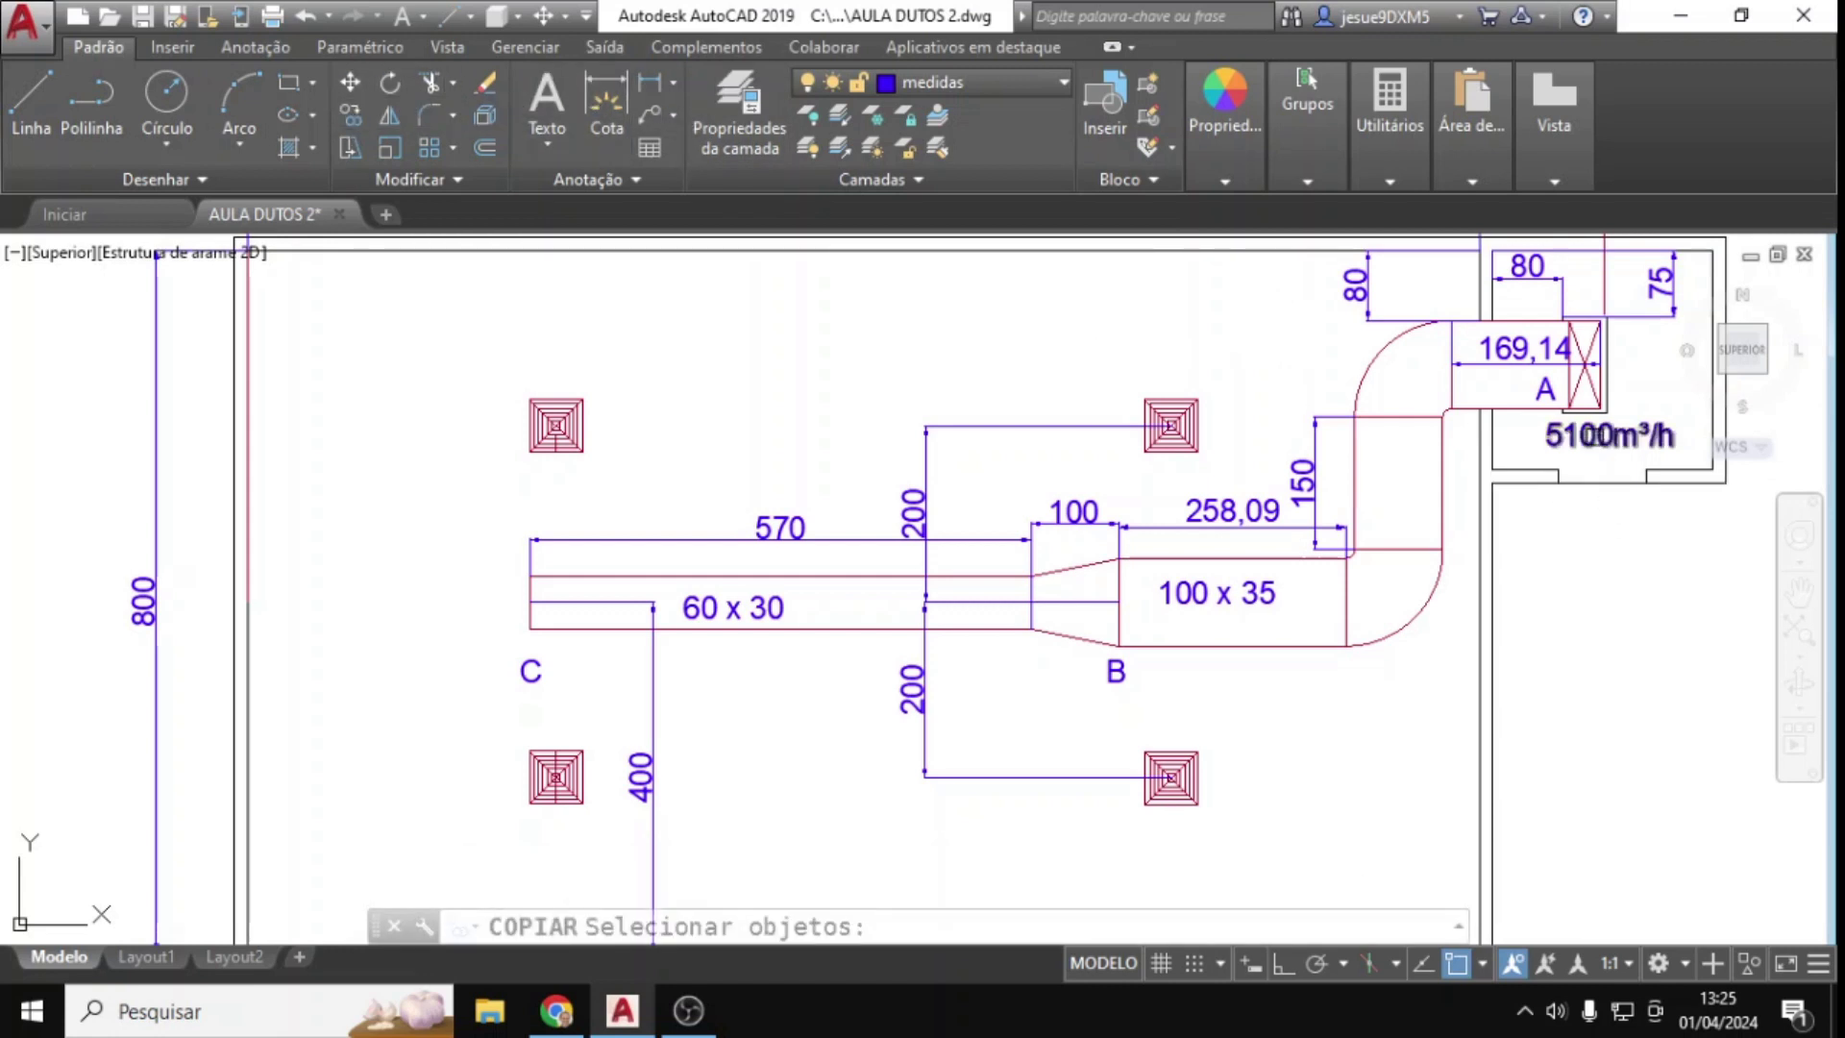
key("Return")
left_click(1594, 576)
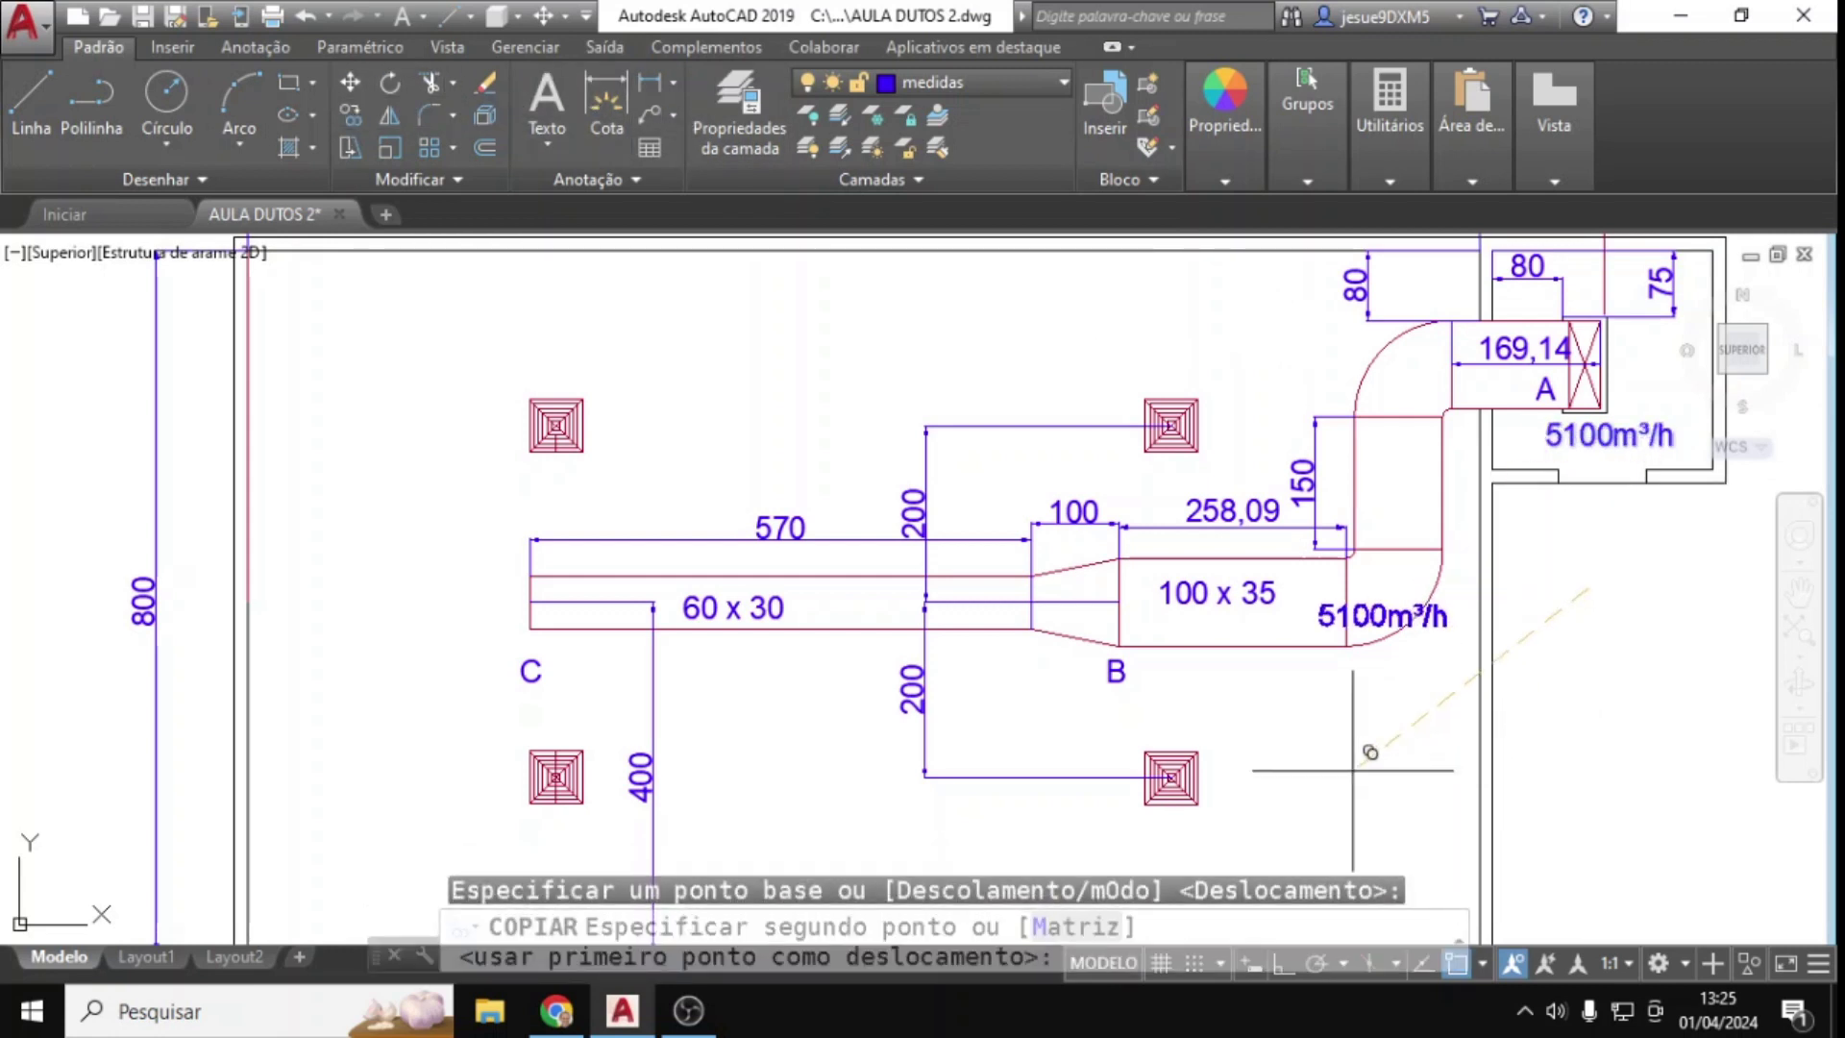
left_click(1247, 823)
key("Escape")
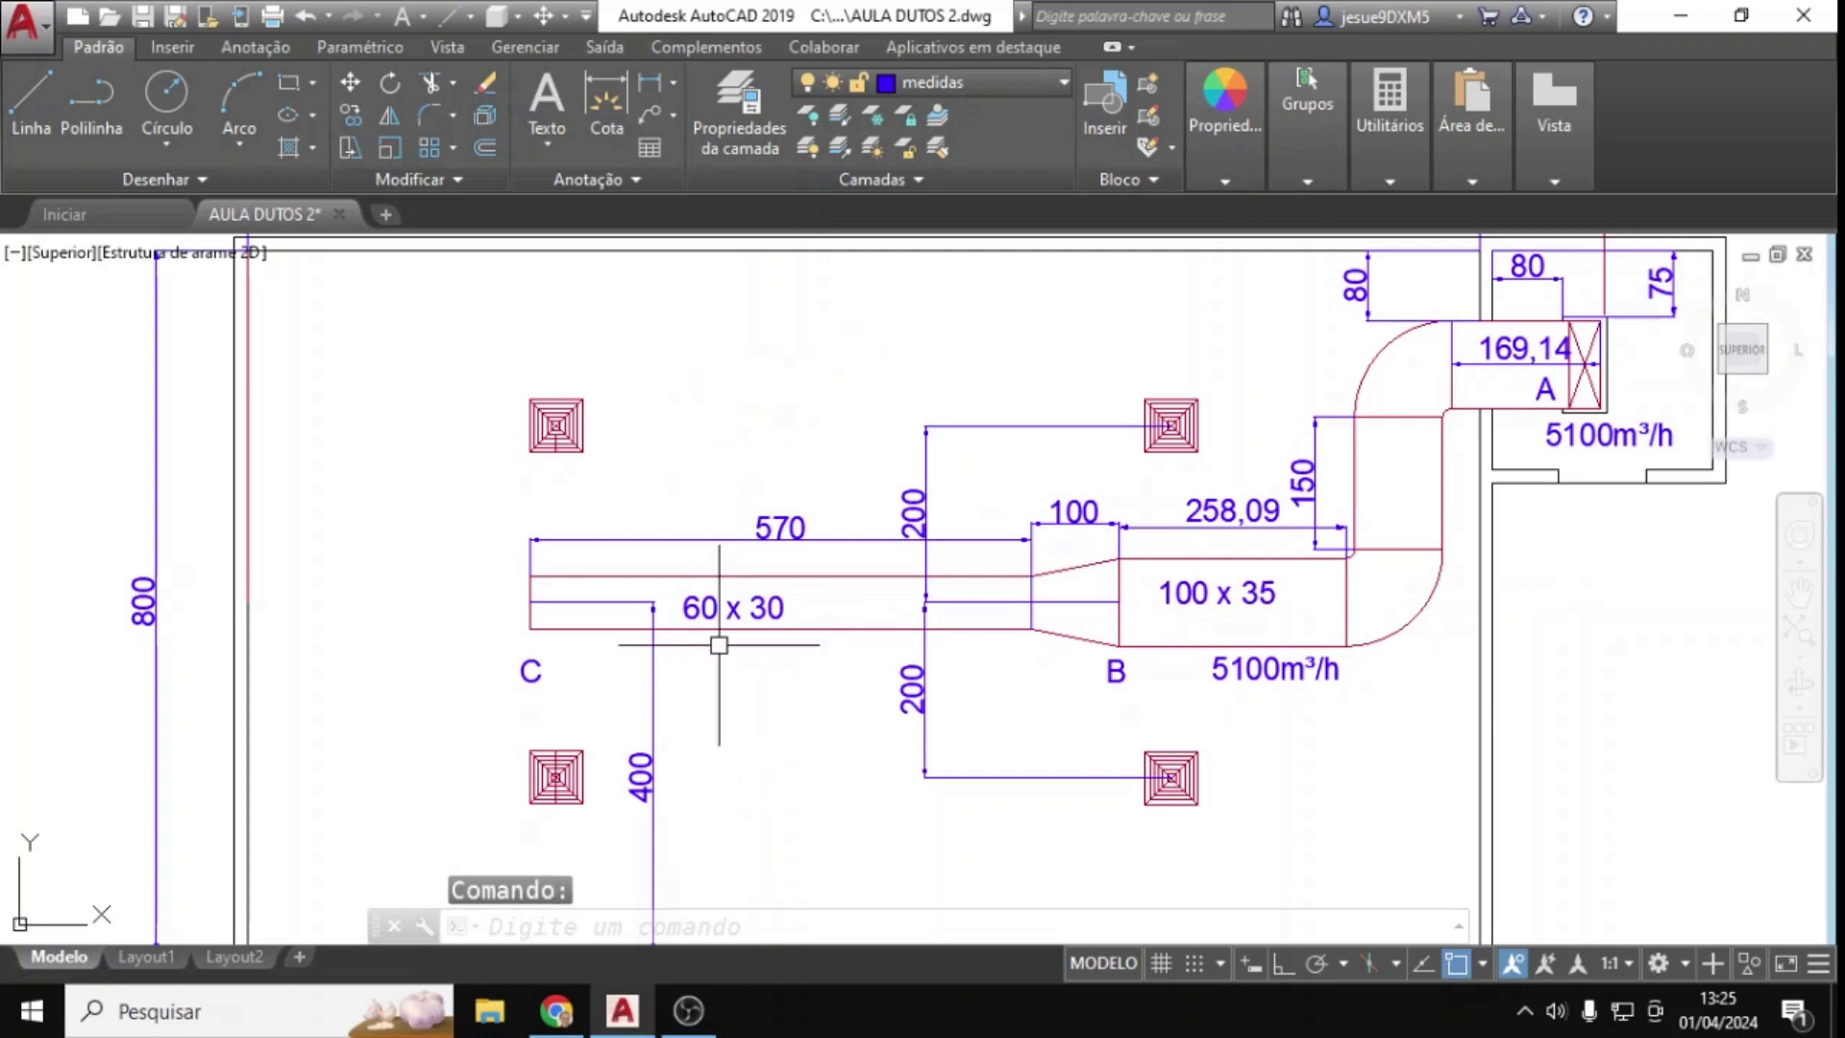
Step: Add the airflow text 2550m³/h just below the 60 x 30 duct, between labels C and B
left_click(546, 96)
left_click(684, 646)
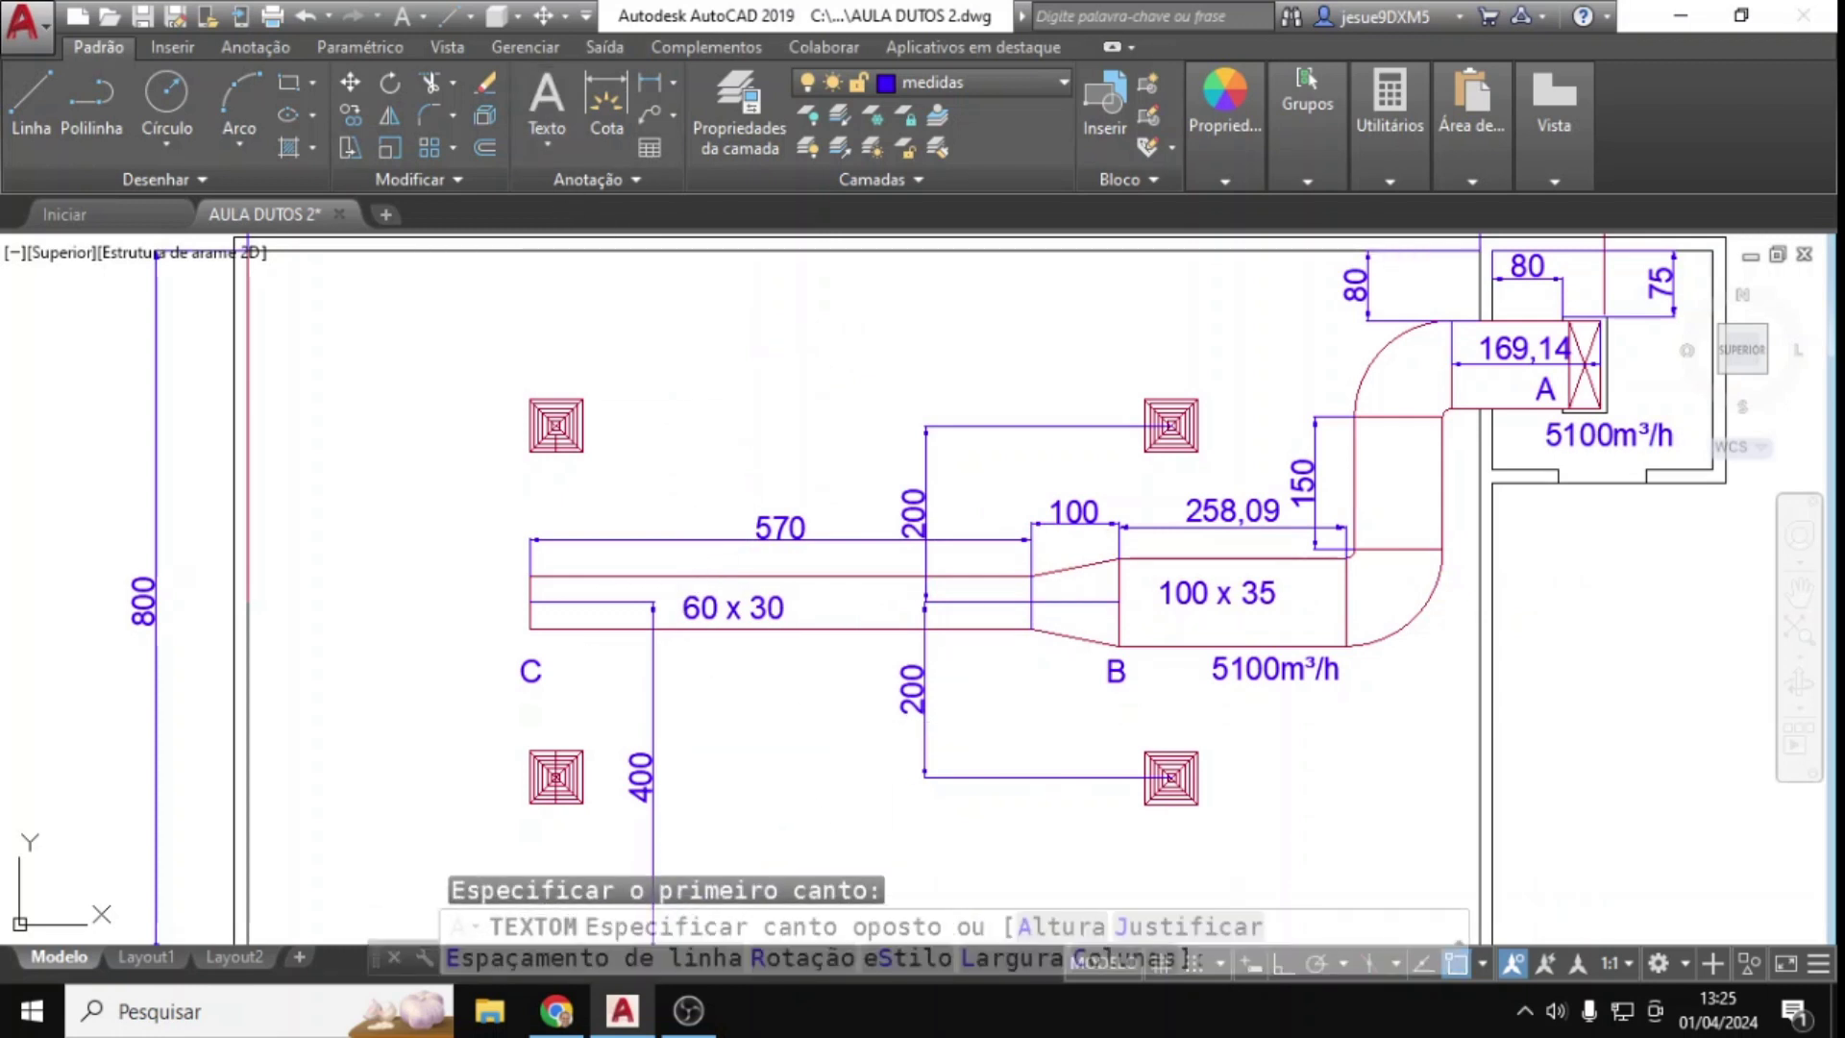
left_click(1022, 765)
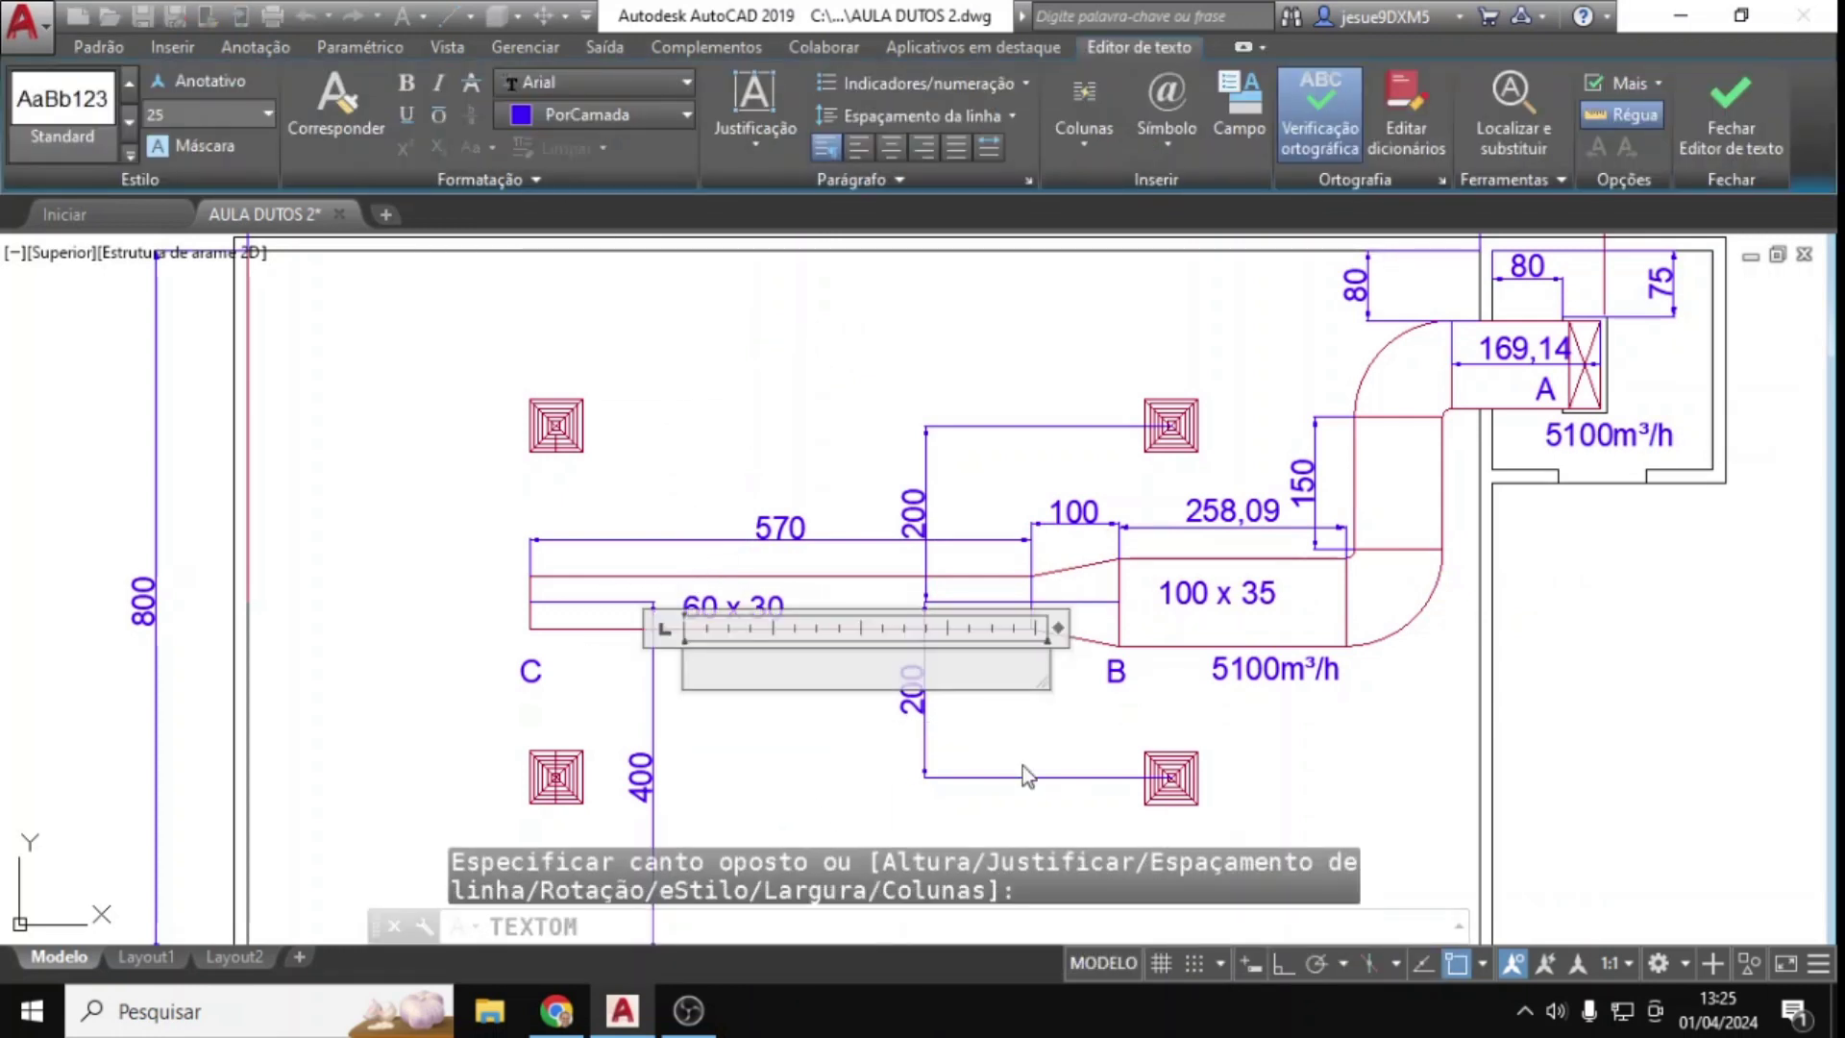
type("2550")
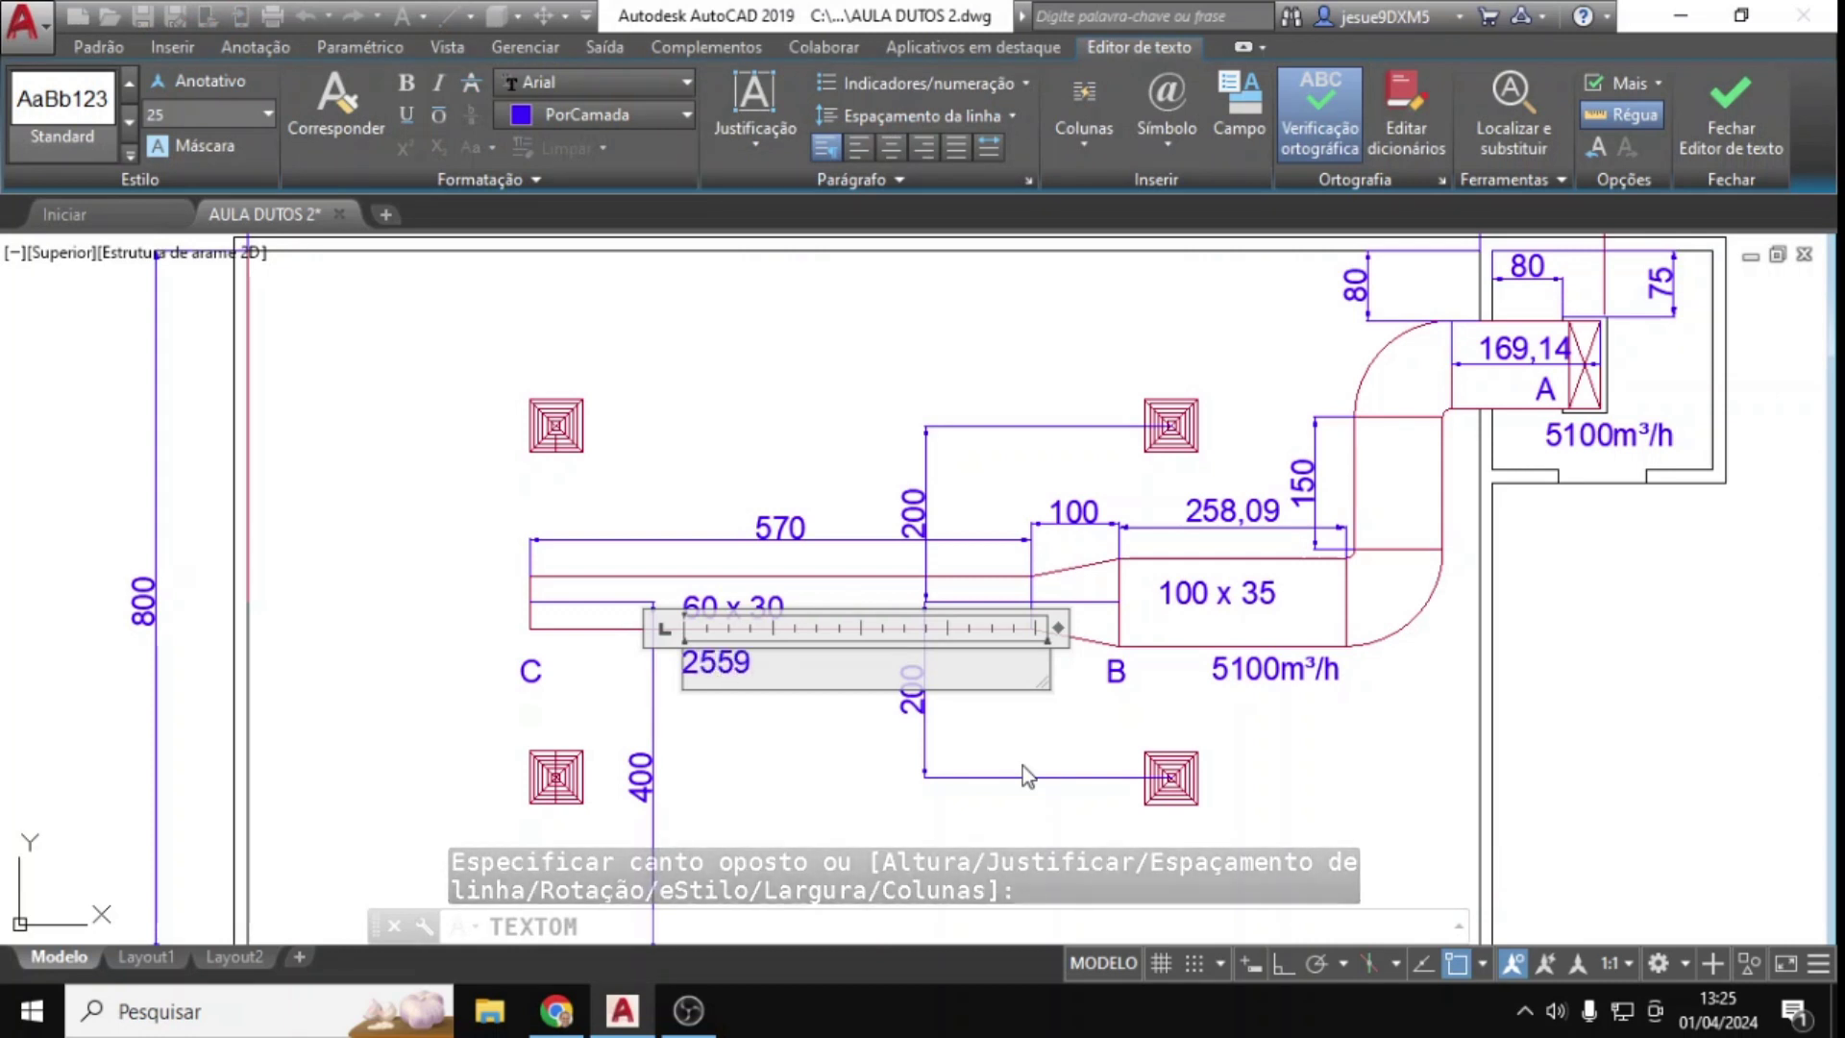
type("M")
key("BackSpace")
type("m")
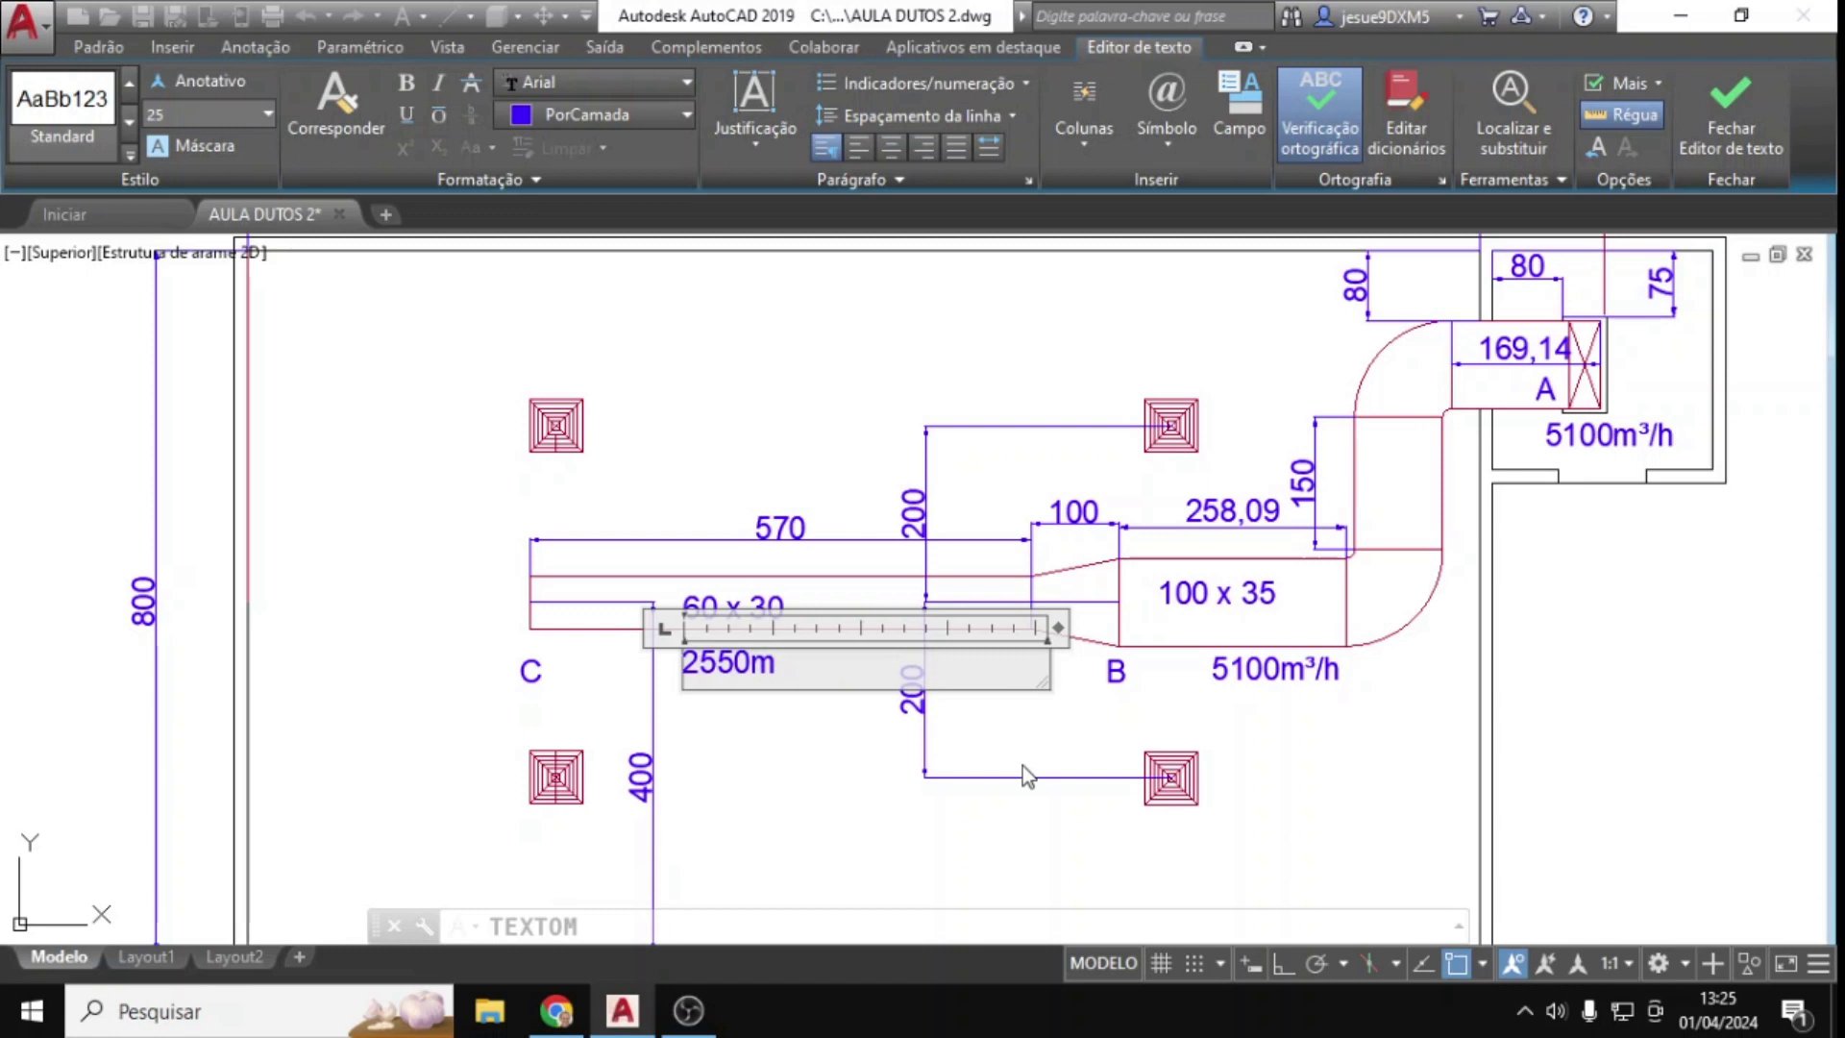
type("³/h")
left_click(903, 819)
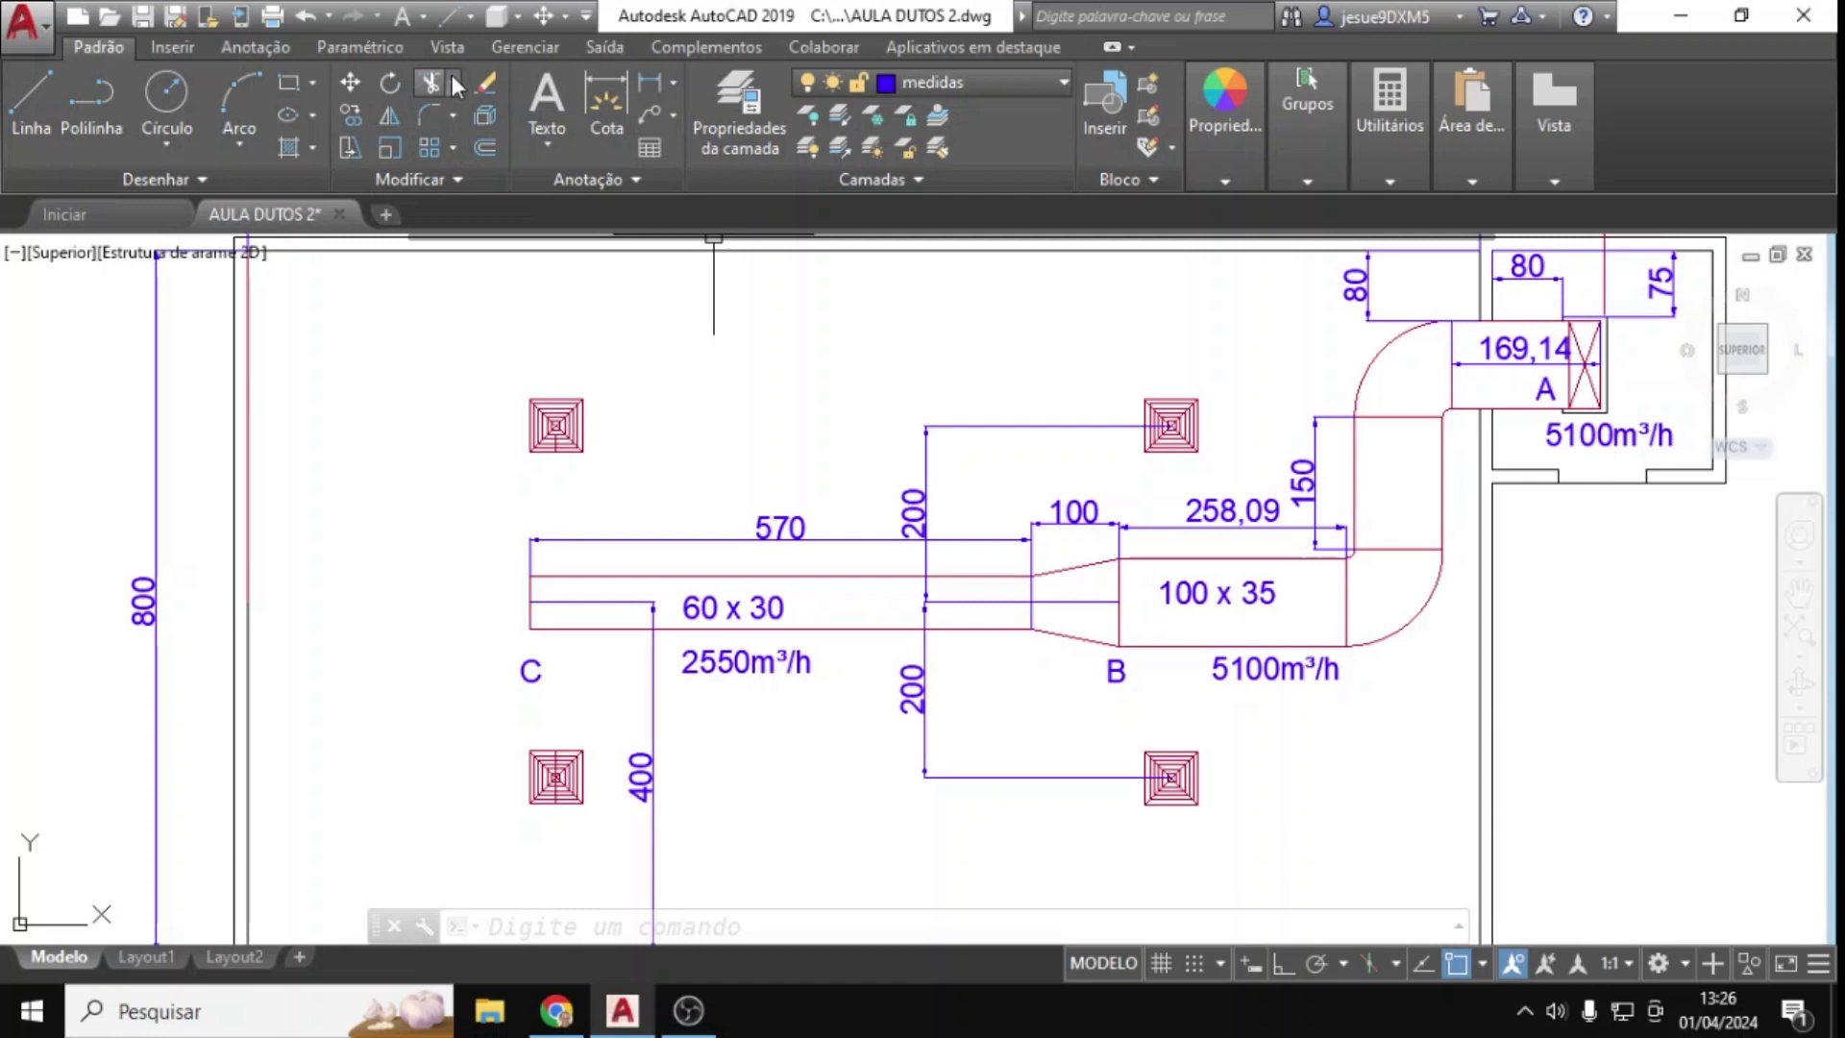
Step: Add the airflow text 1275m³/h just below the upper-left diffuser
left_click(546, 101)
left_click(531, 470)
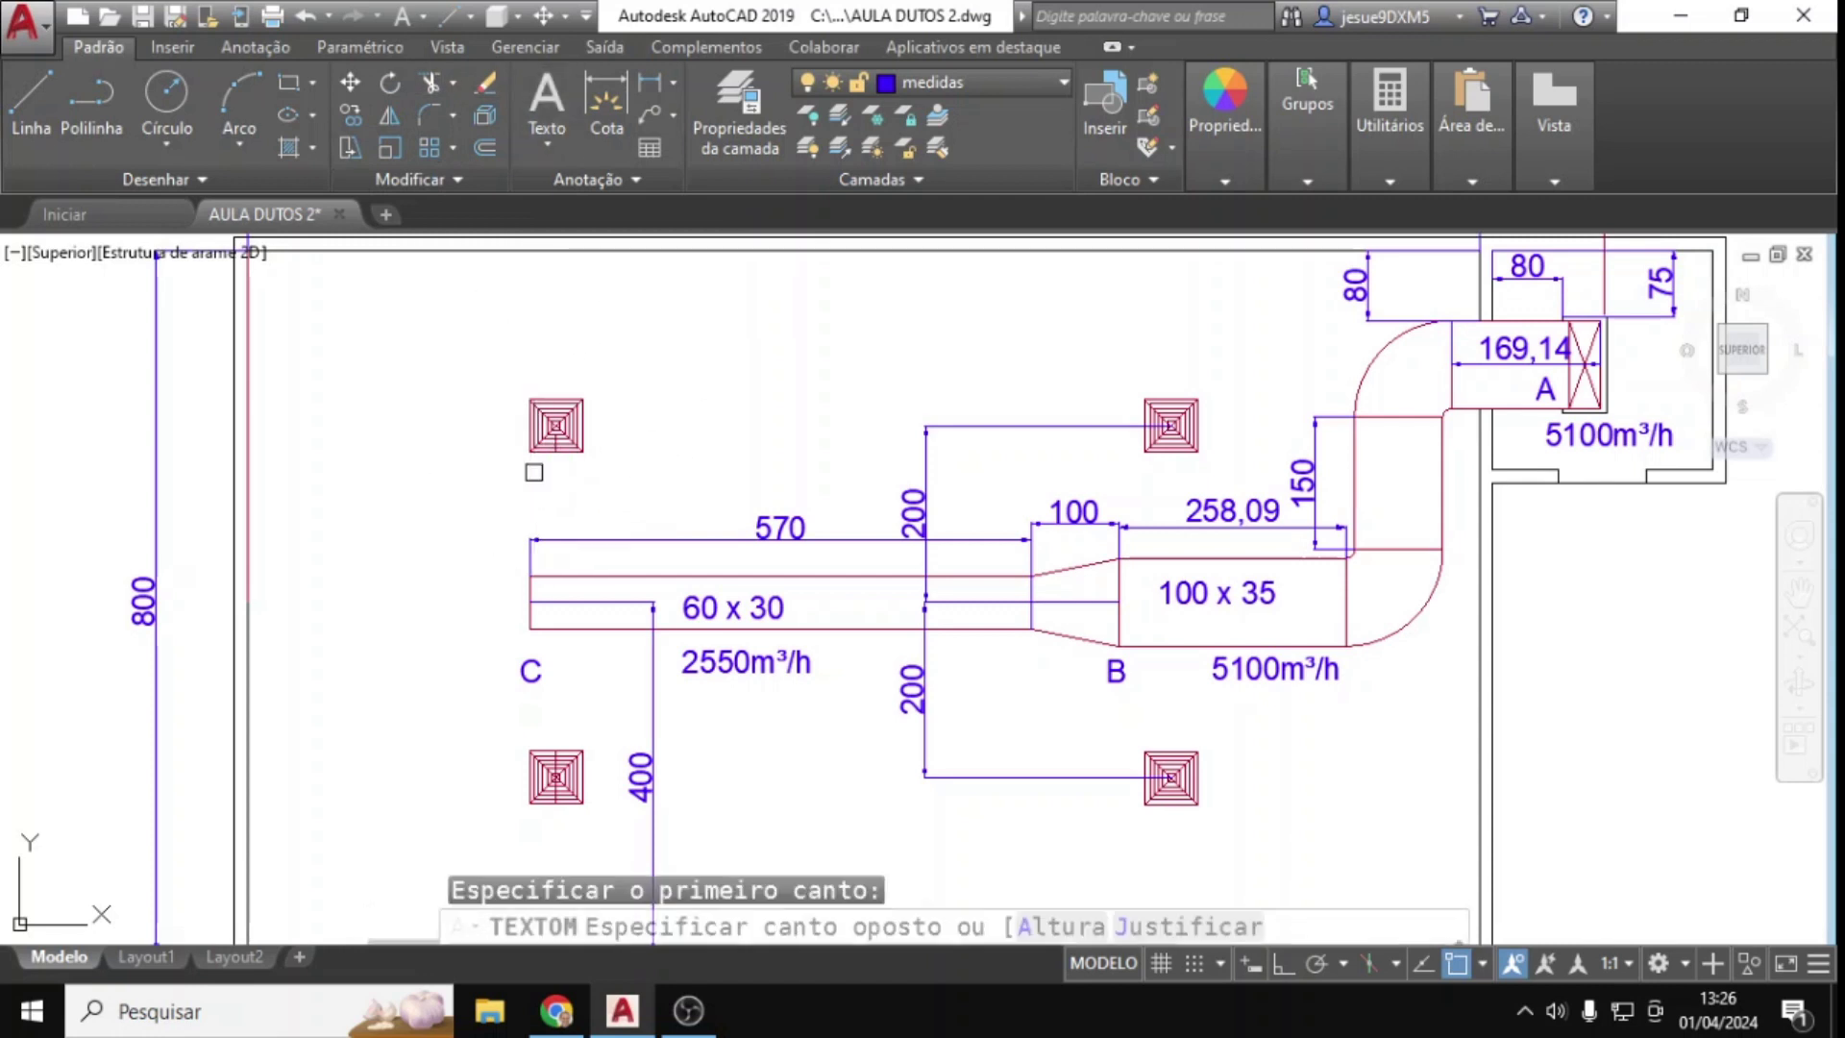
left_click(749, 507)
type("12")
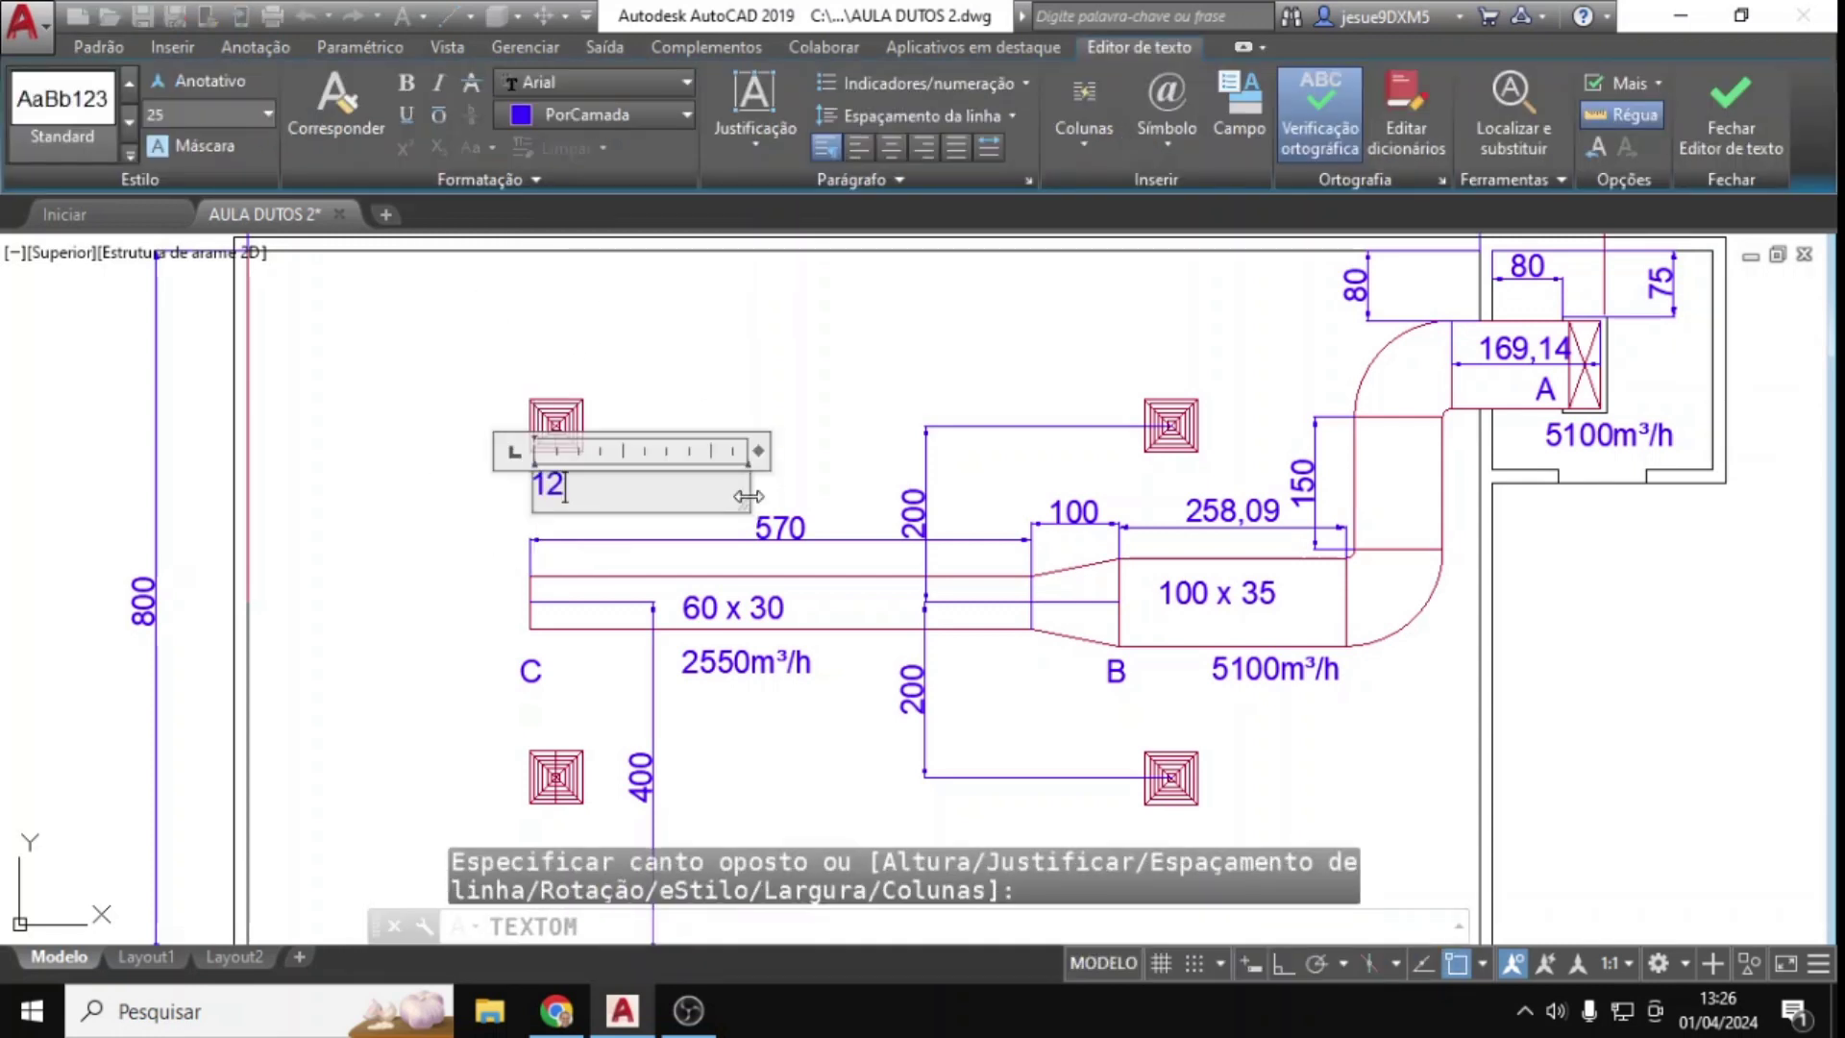
type("75m³/h")
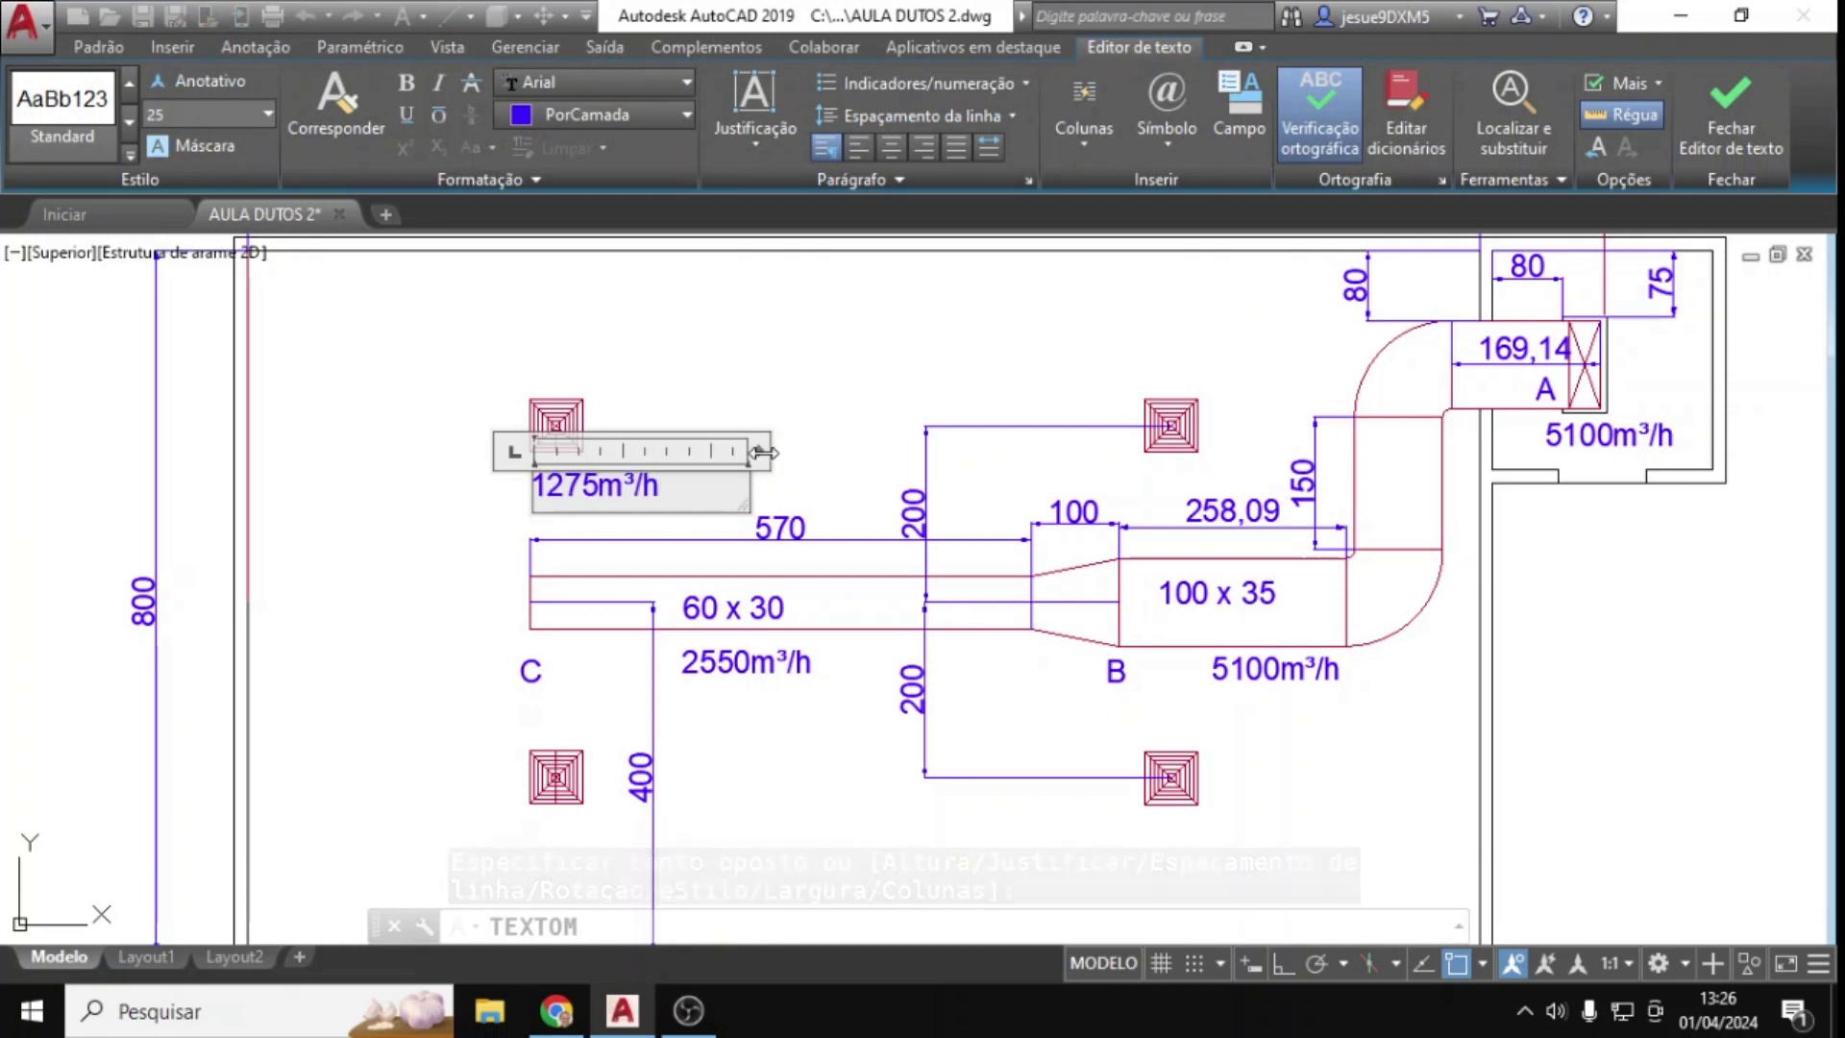
left_click(793, 363)
Step: Copy the 1275m³/h text to the duct's upper elbow, beside the lower-right diffuser and below the lower-left diffuser
left_click(363, 114)
left_click(576, 484)
key("Return")
left_click(717, 388)
left_click(1482, 249)
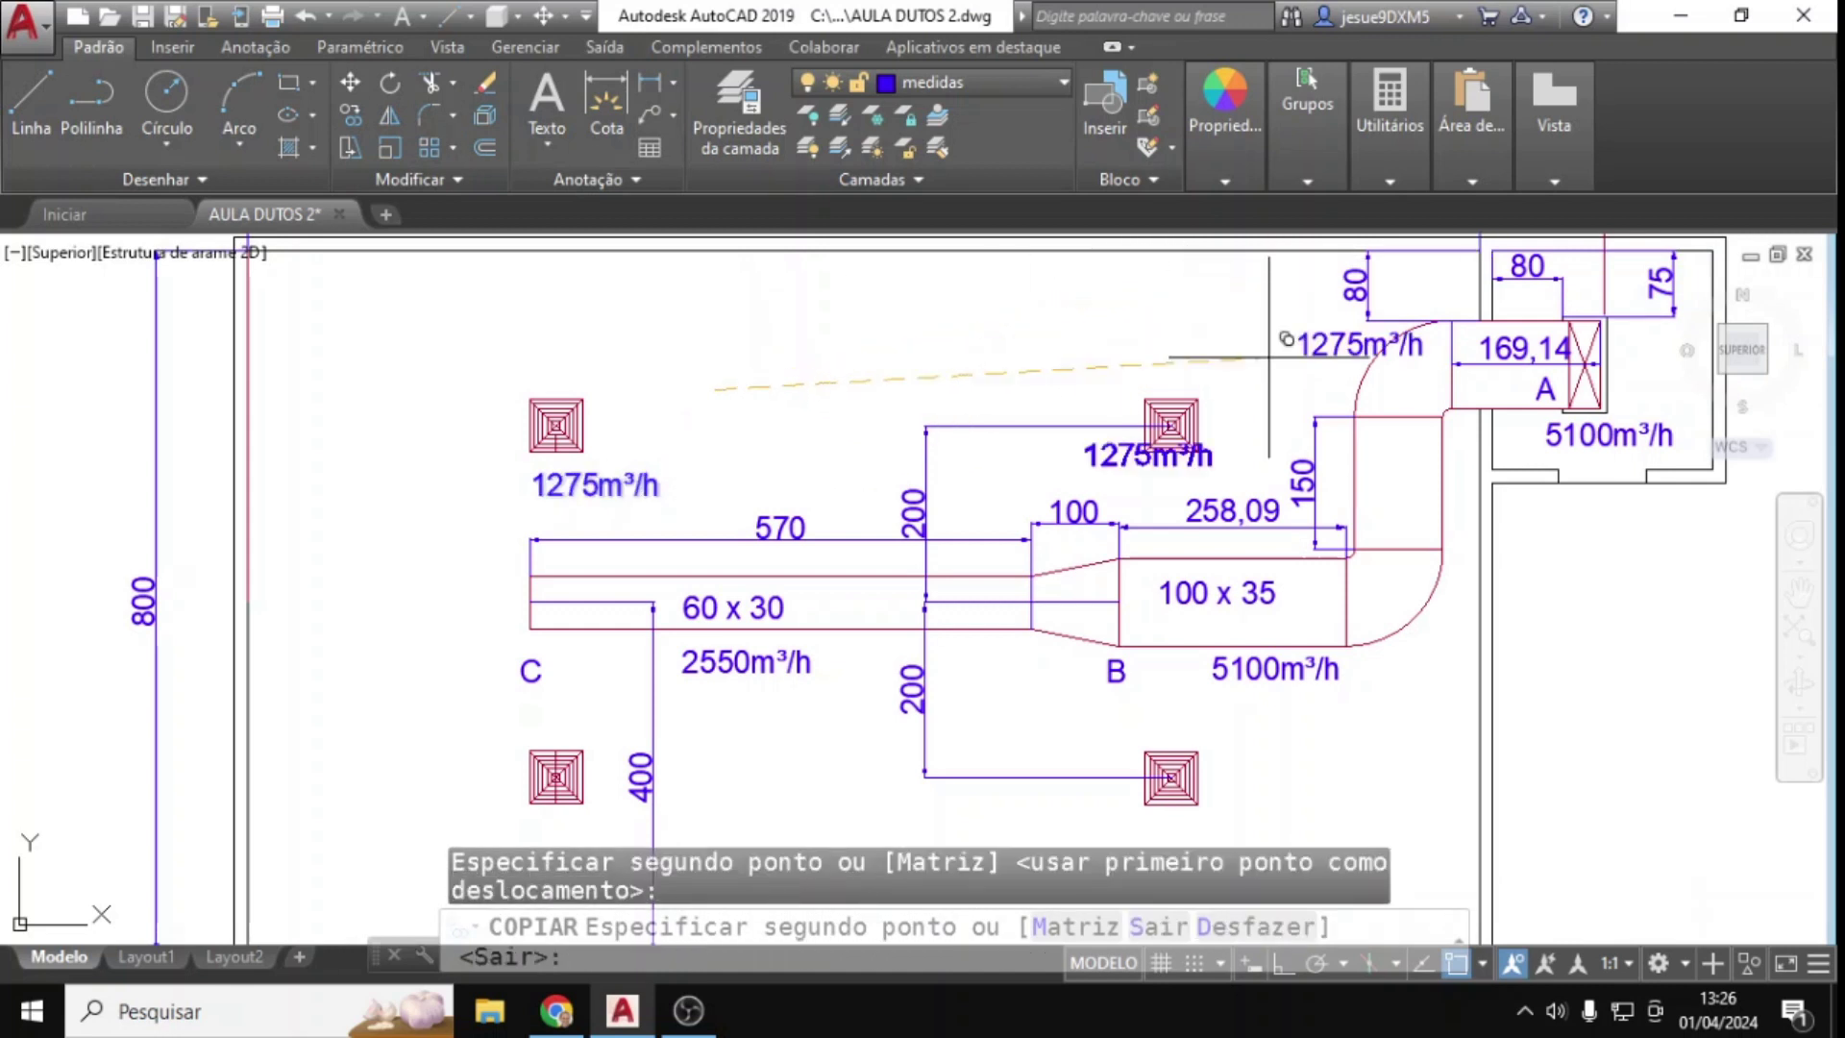
left_click(1396, 699)
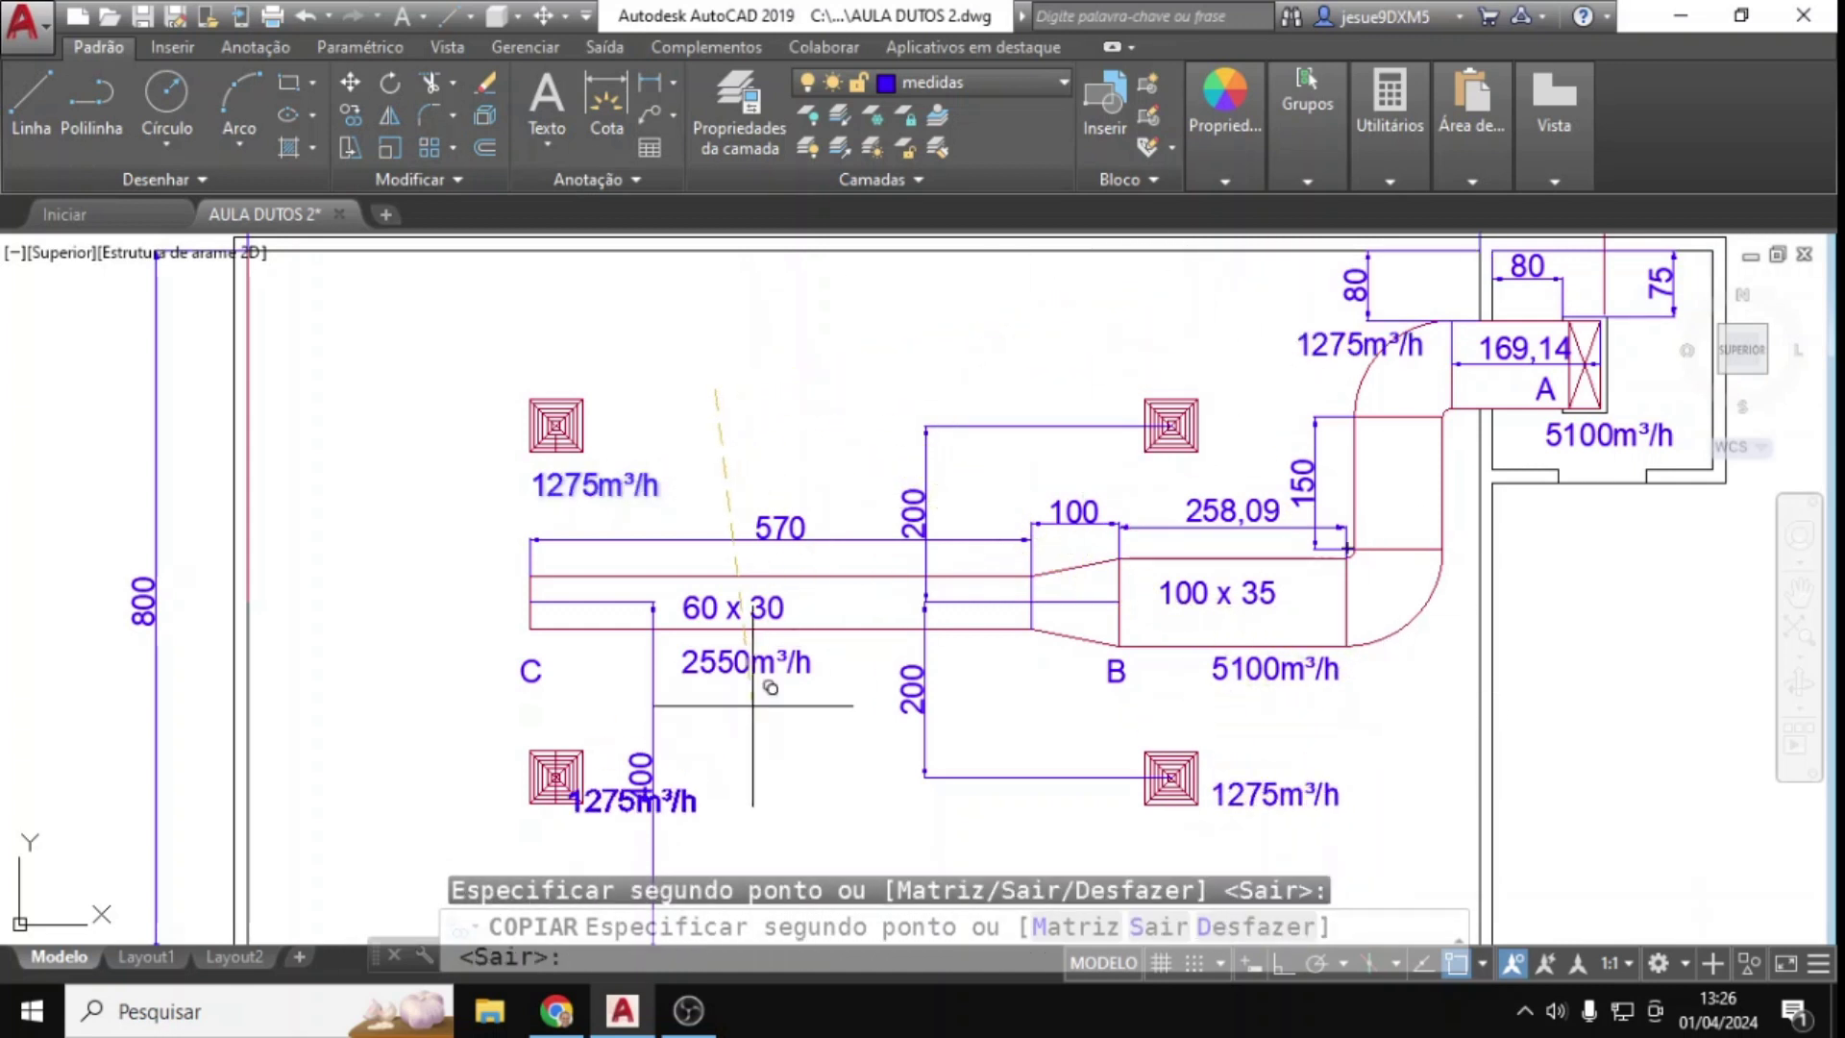
left_click(607, 710)
key("Return")
key("Escape")
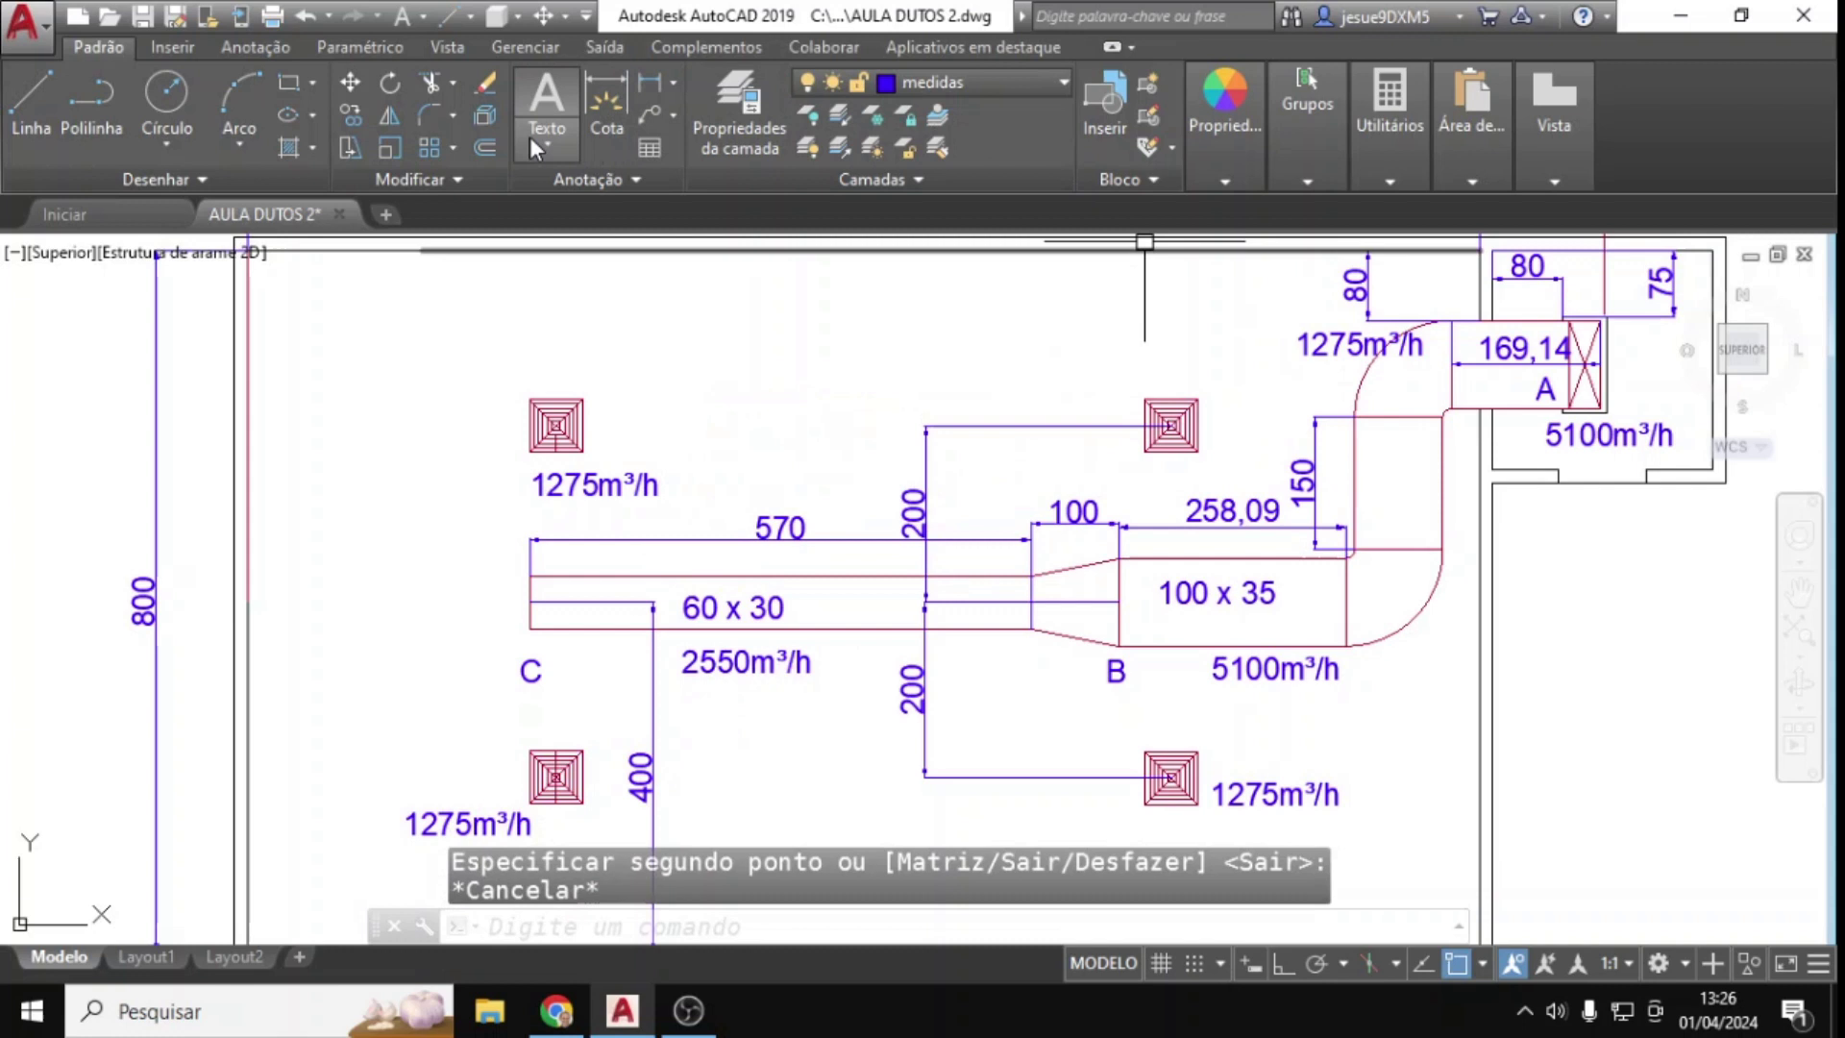
Step: Move the 1275m³/h text from the duct's upper elbow to just above the upper-right diffuser
left_click(350, 82)
left_click(1359, 344)
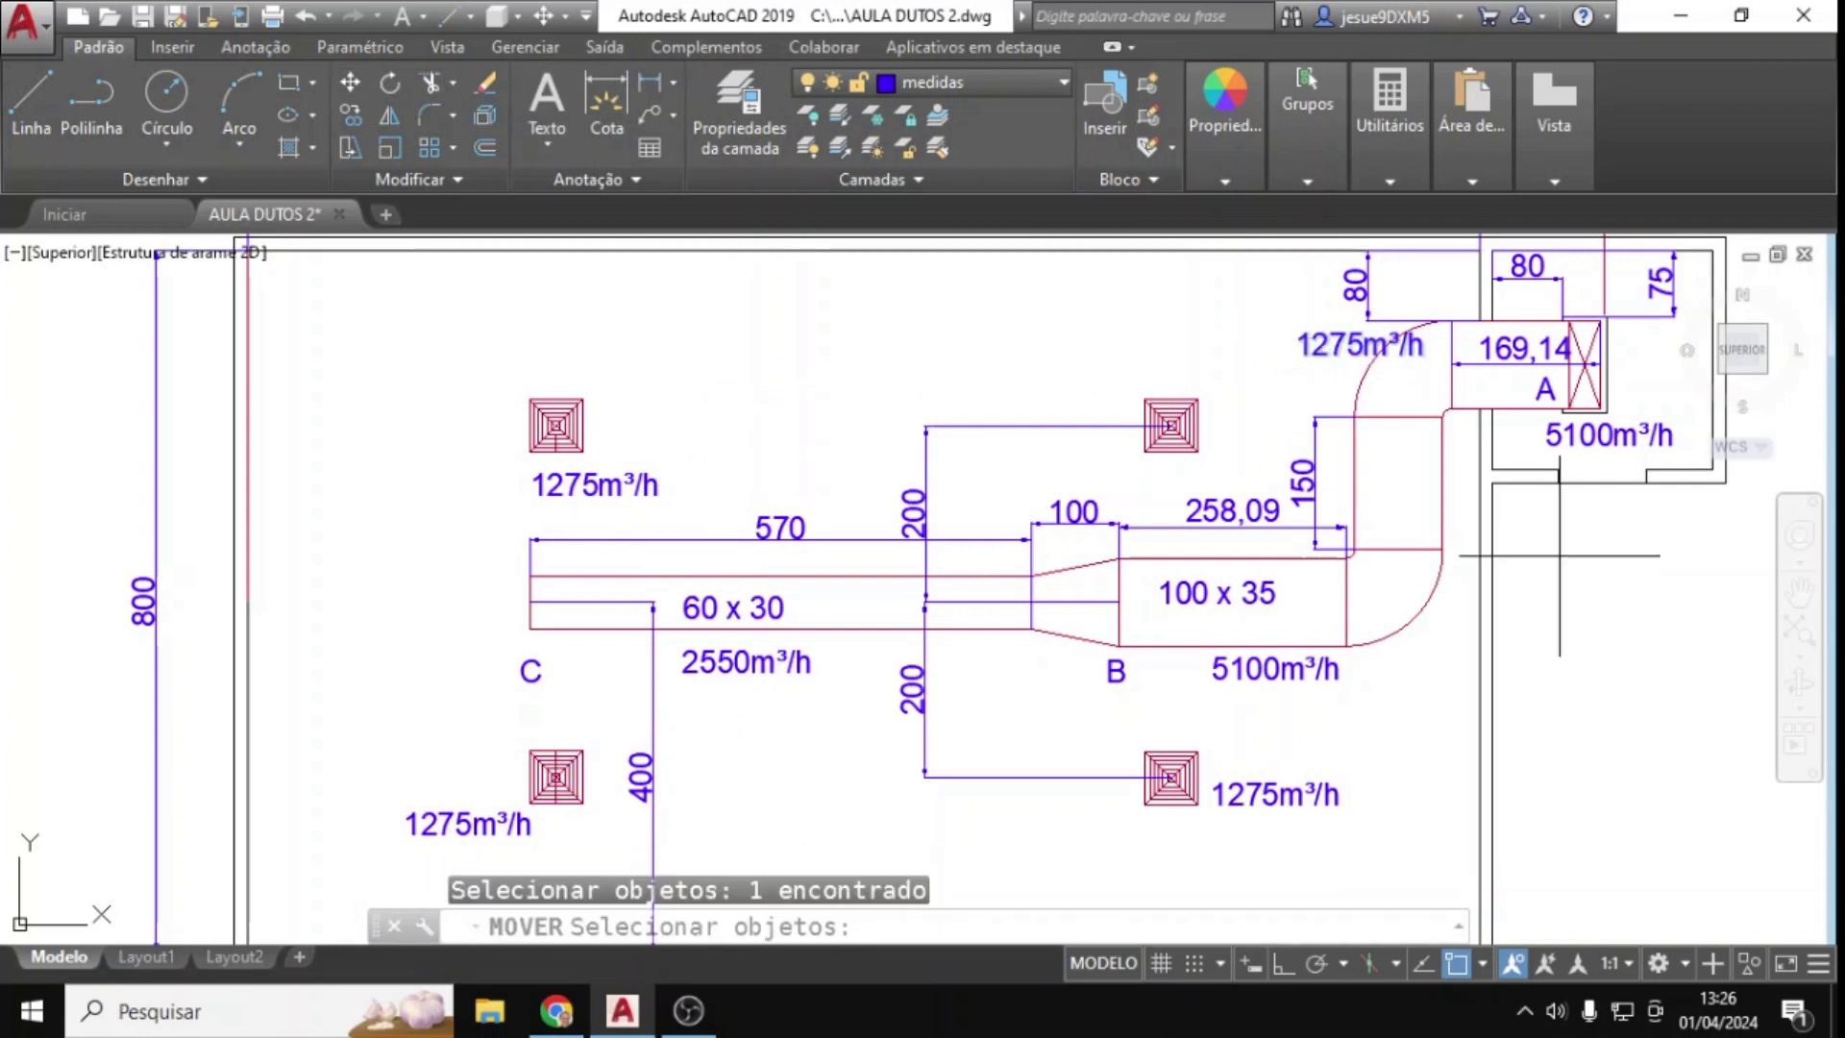
key("Return")
left_click(1610, 639)
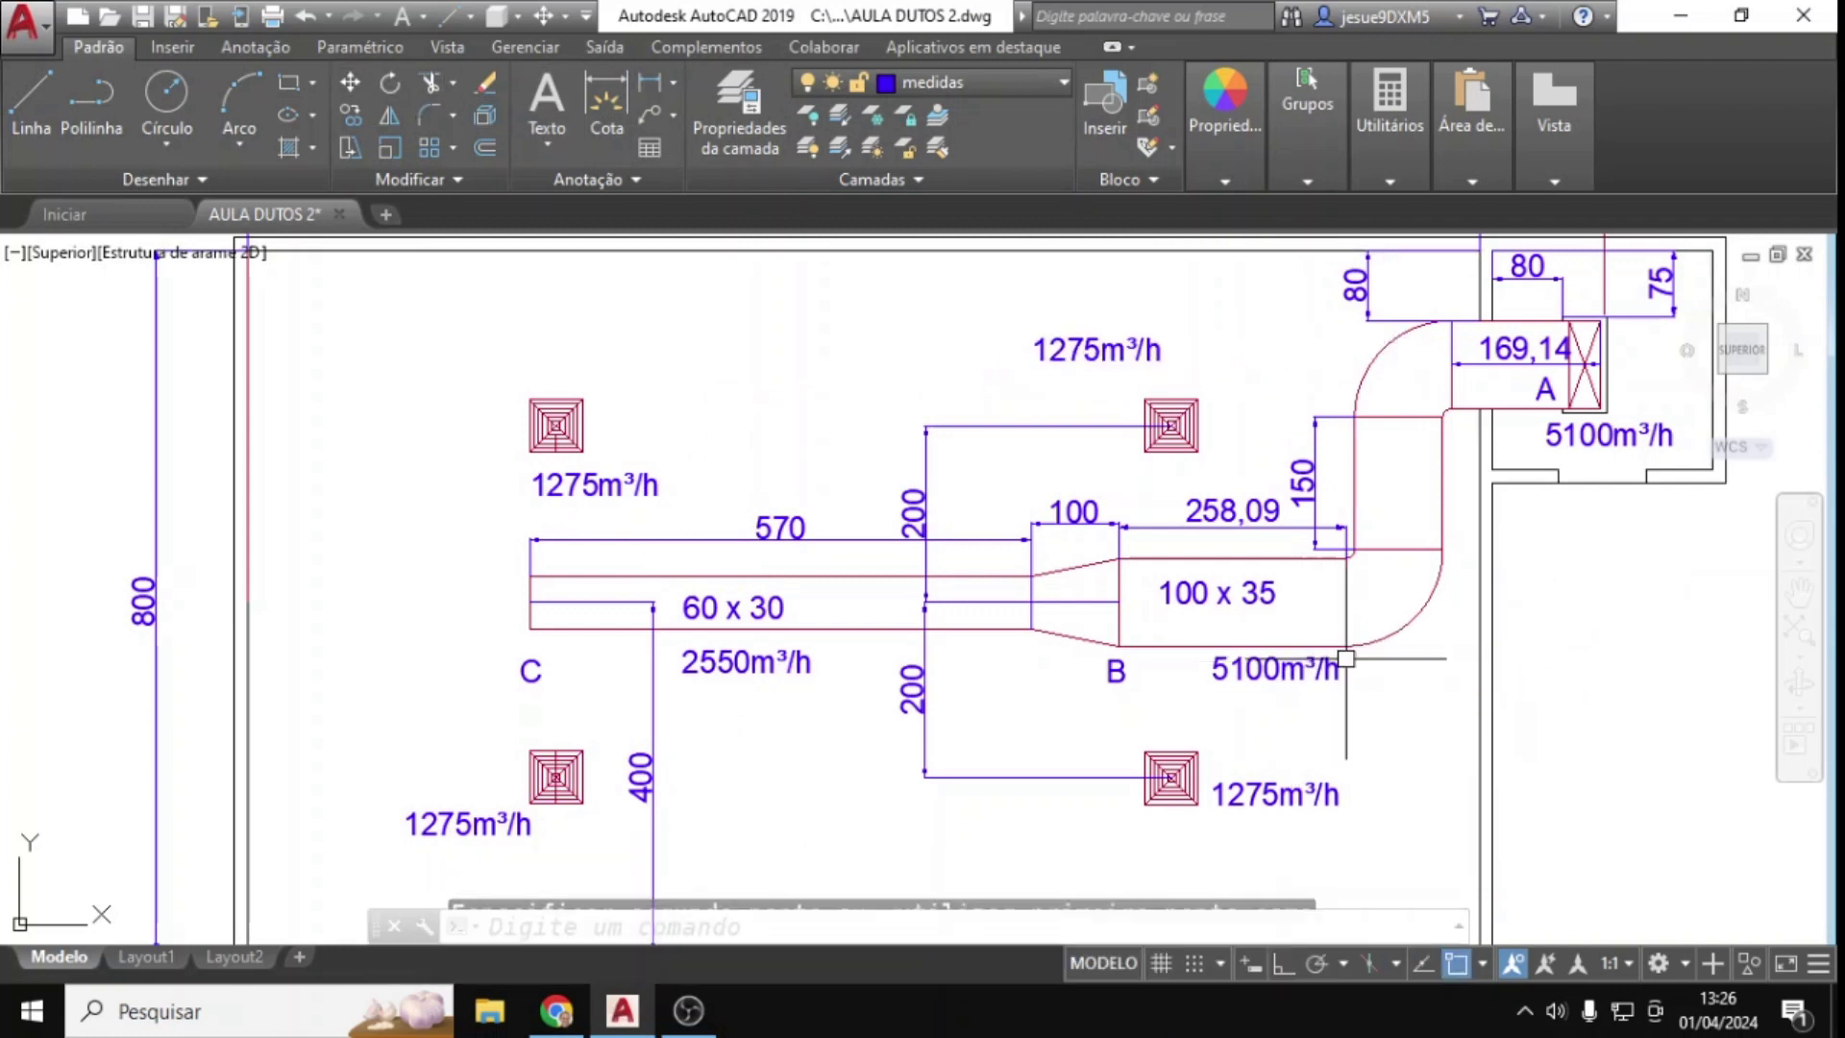
scroll(949, 551, "down", 2)
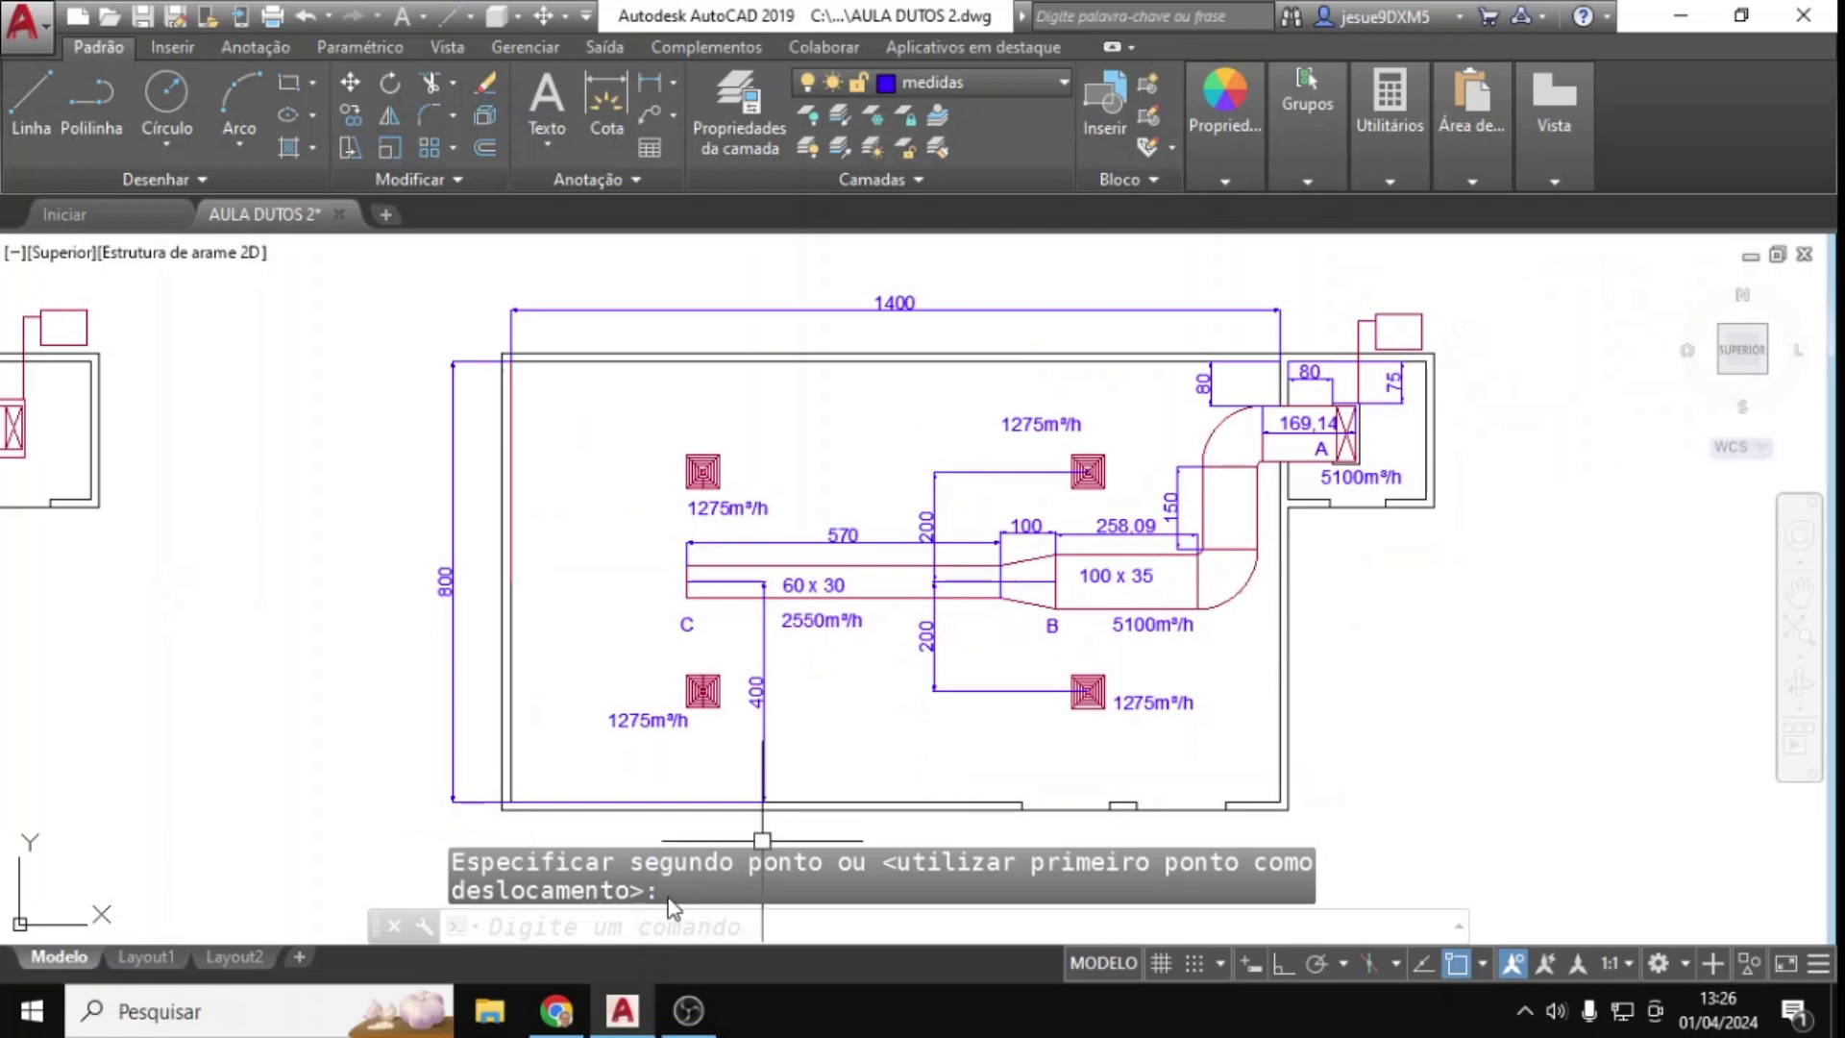
Step: Switch to the Google Sheets duct calculation and set the lower table's airflow to 5100 m³/h for AB and 2550 m³/h for BC
left_click(557, 1011)
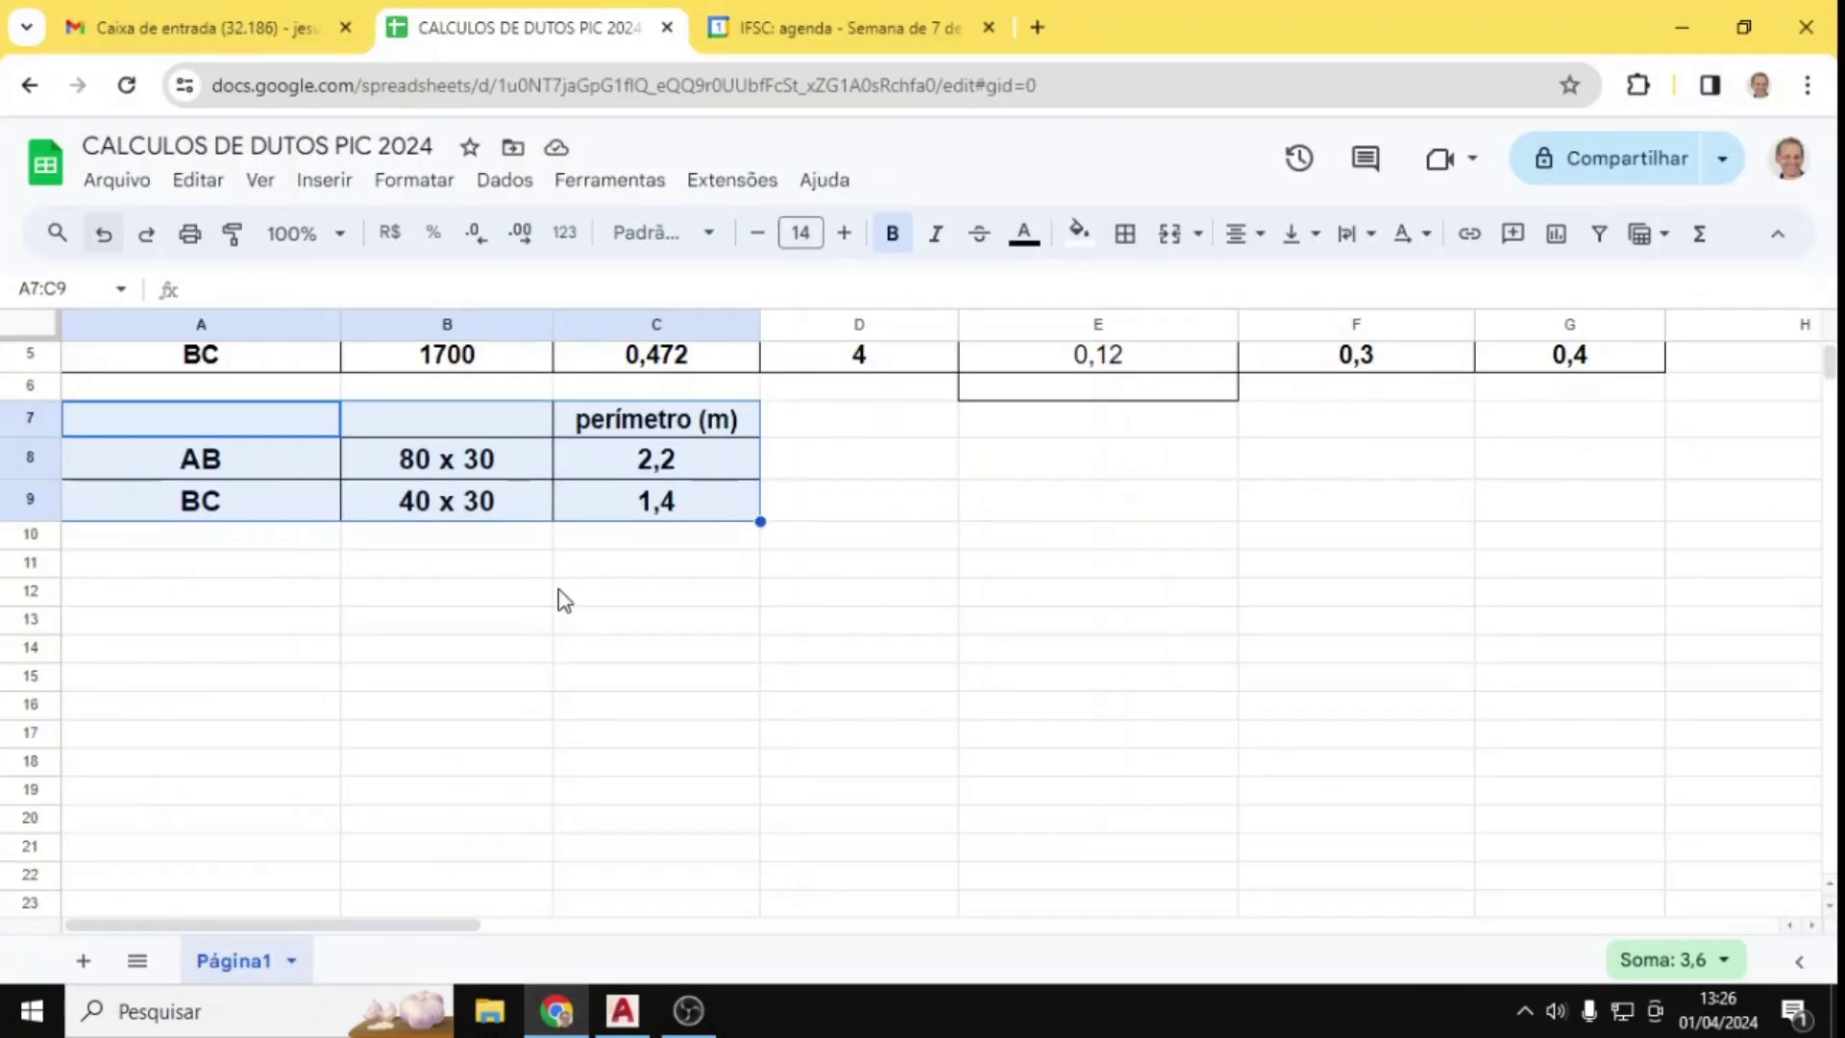
scroll(614, 643, "up", 1)
scroll(596, 721, "down", 6)
scroll(480, 702, "up", 2)
left_click(438, 569)
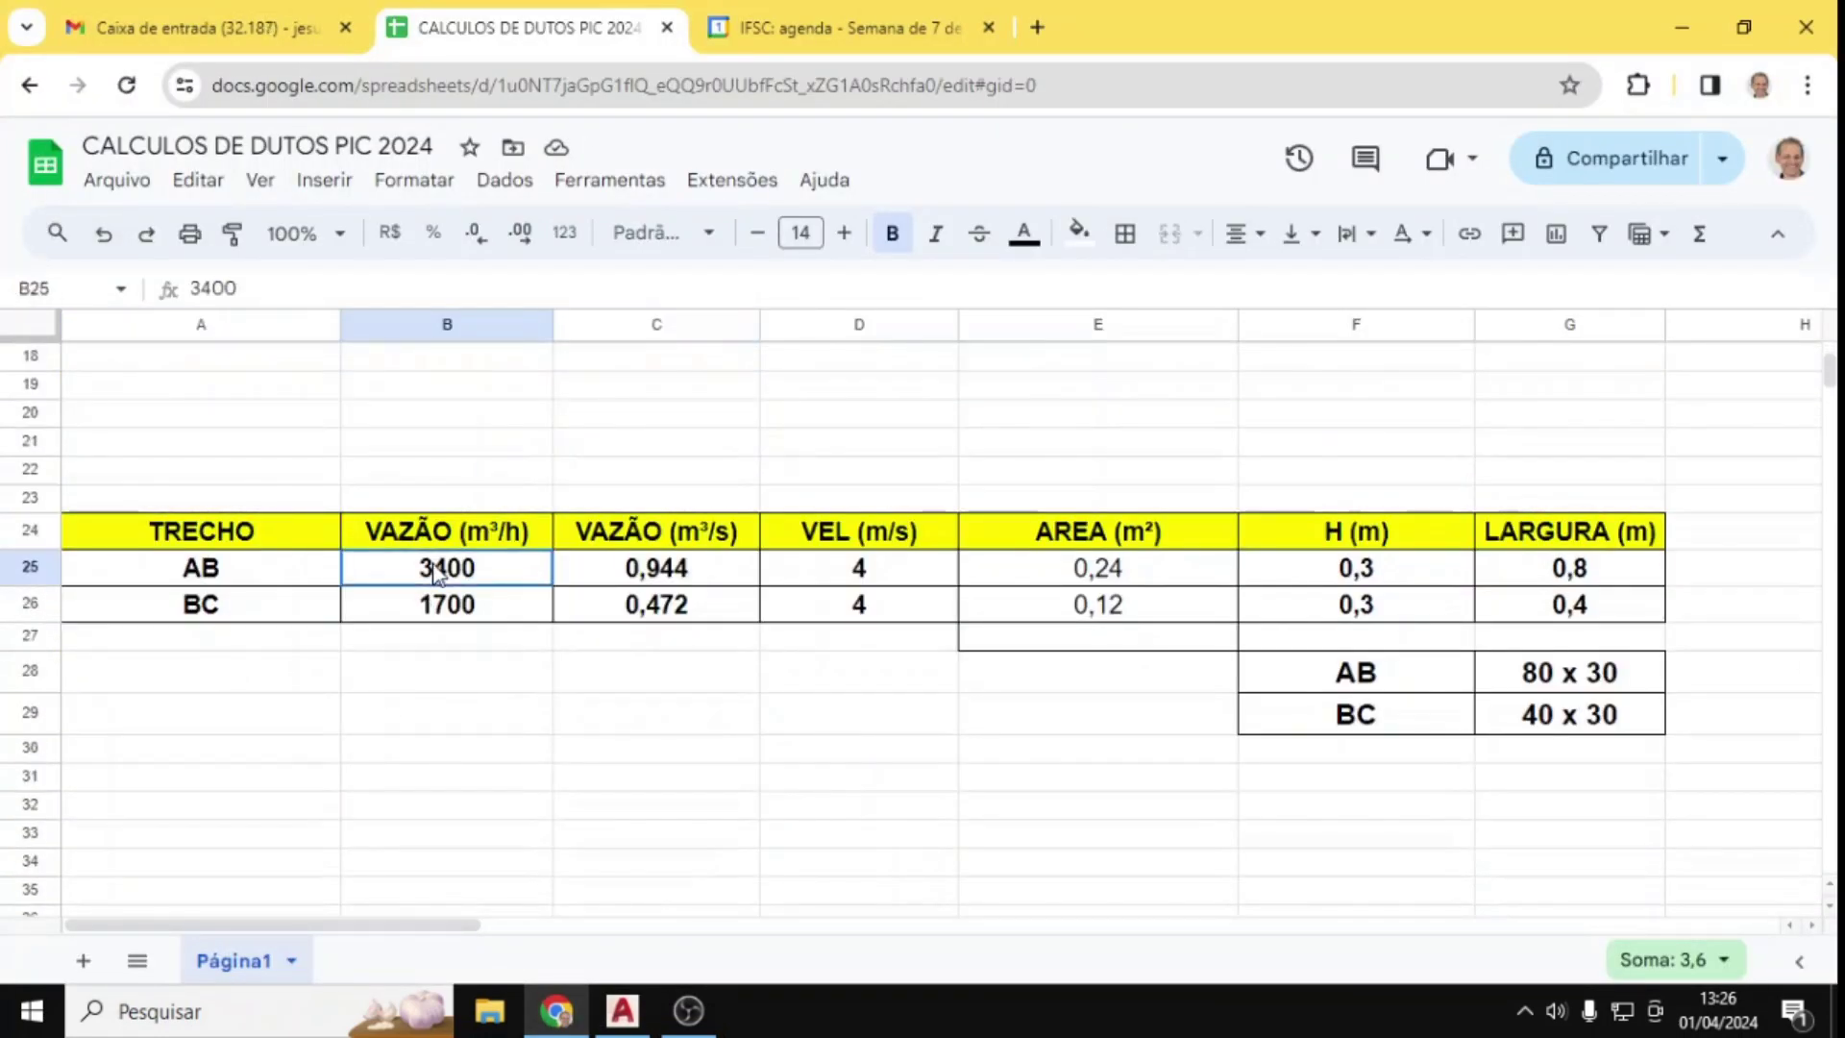
type("5100")
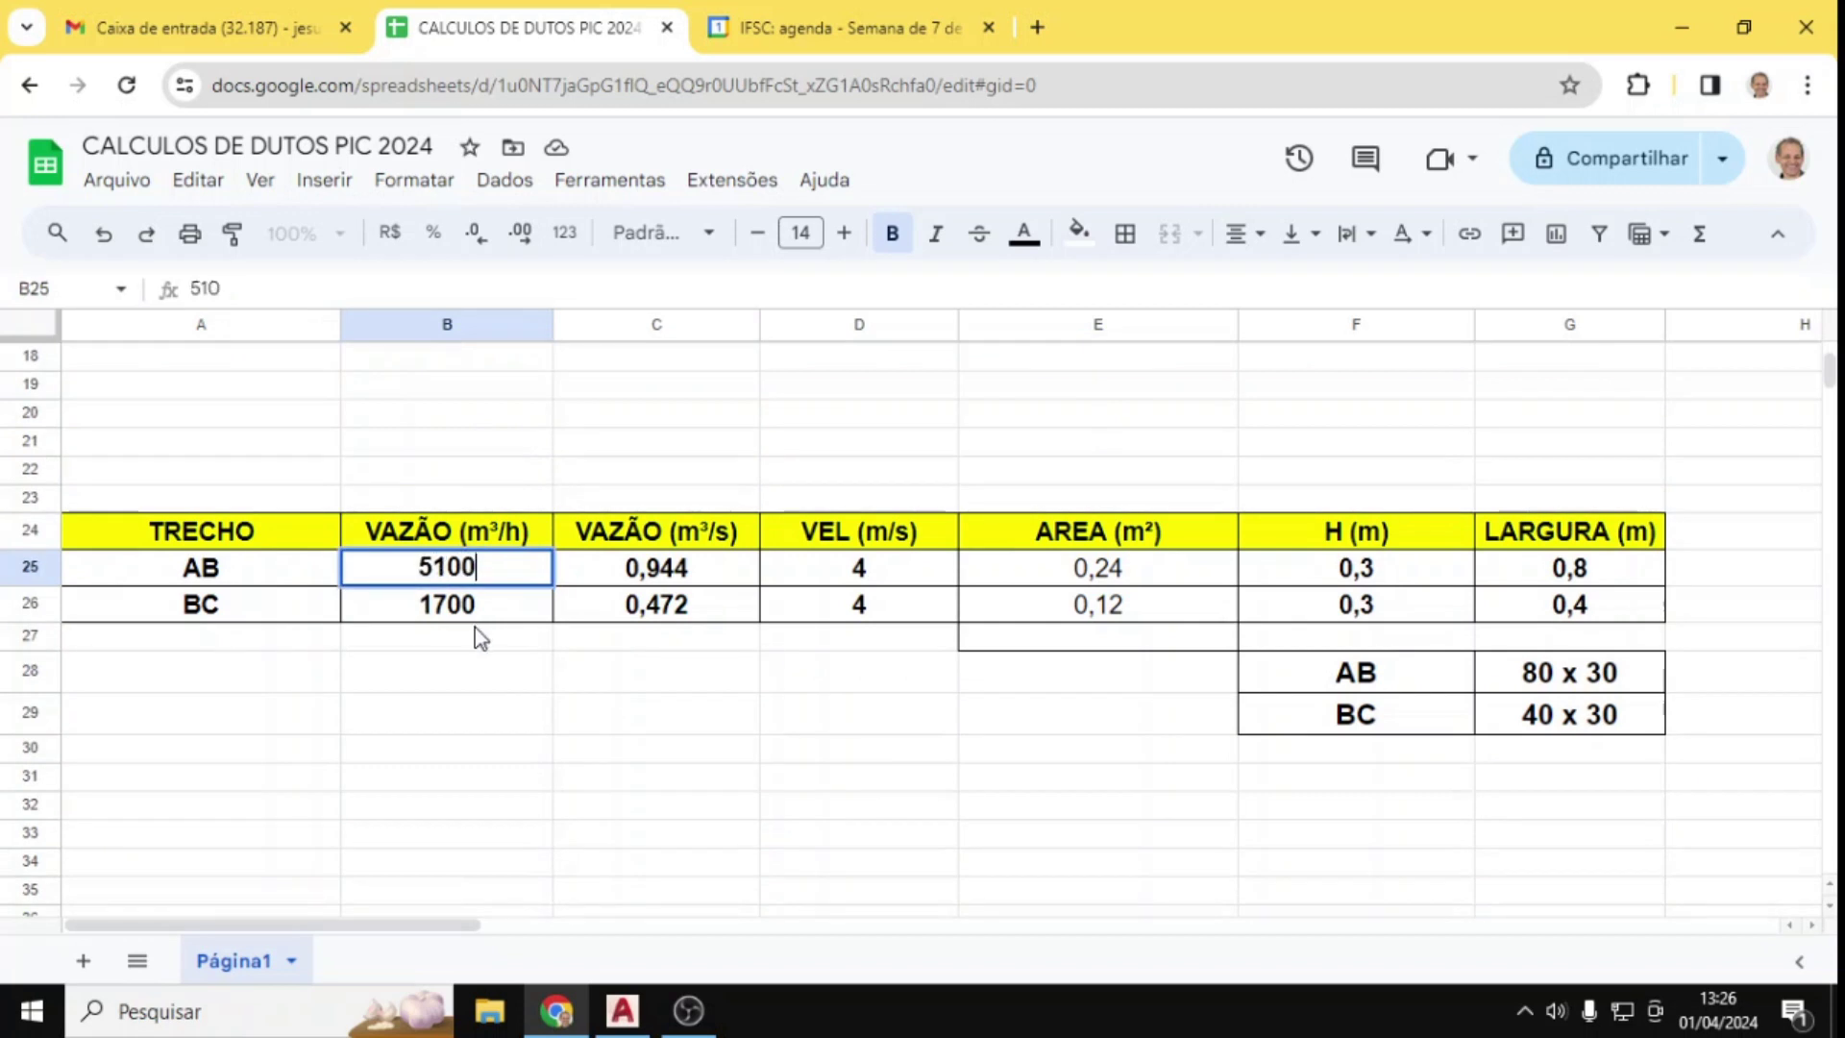
key("Return")
type("2550")
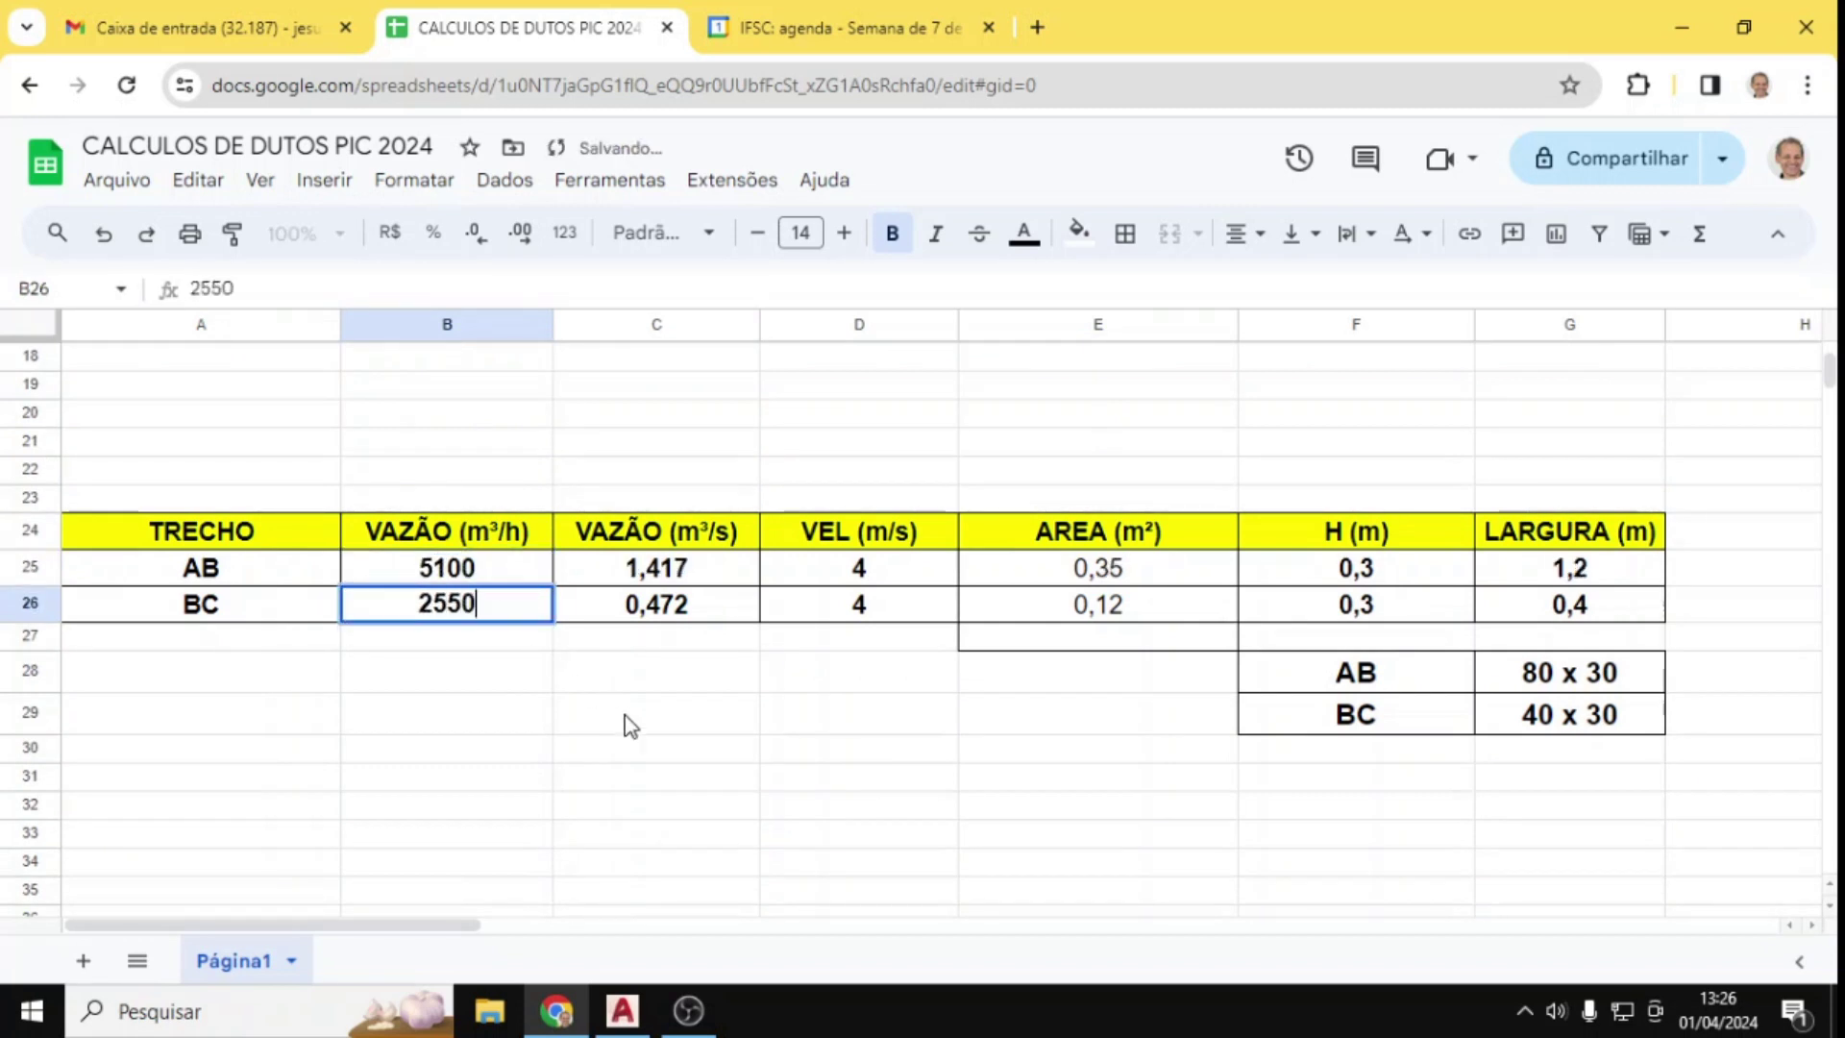
left_click(631, 725)
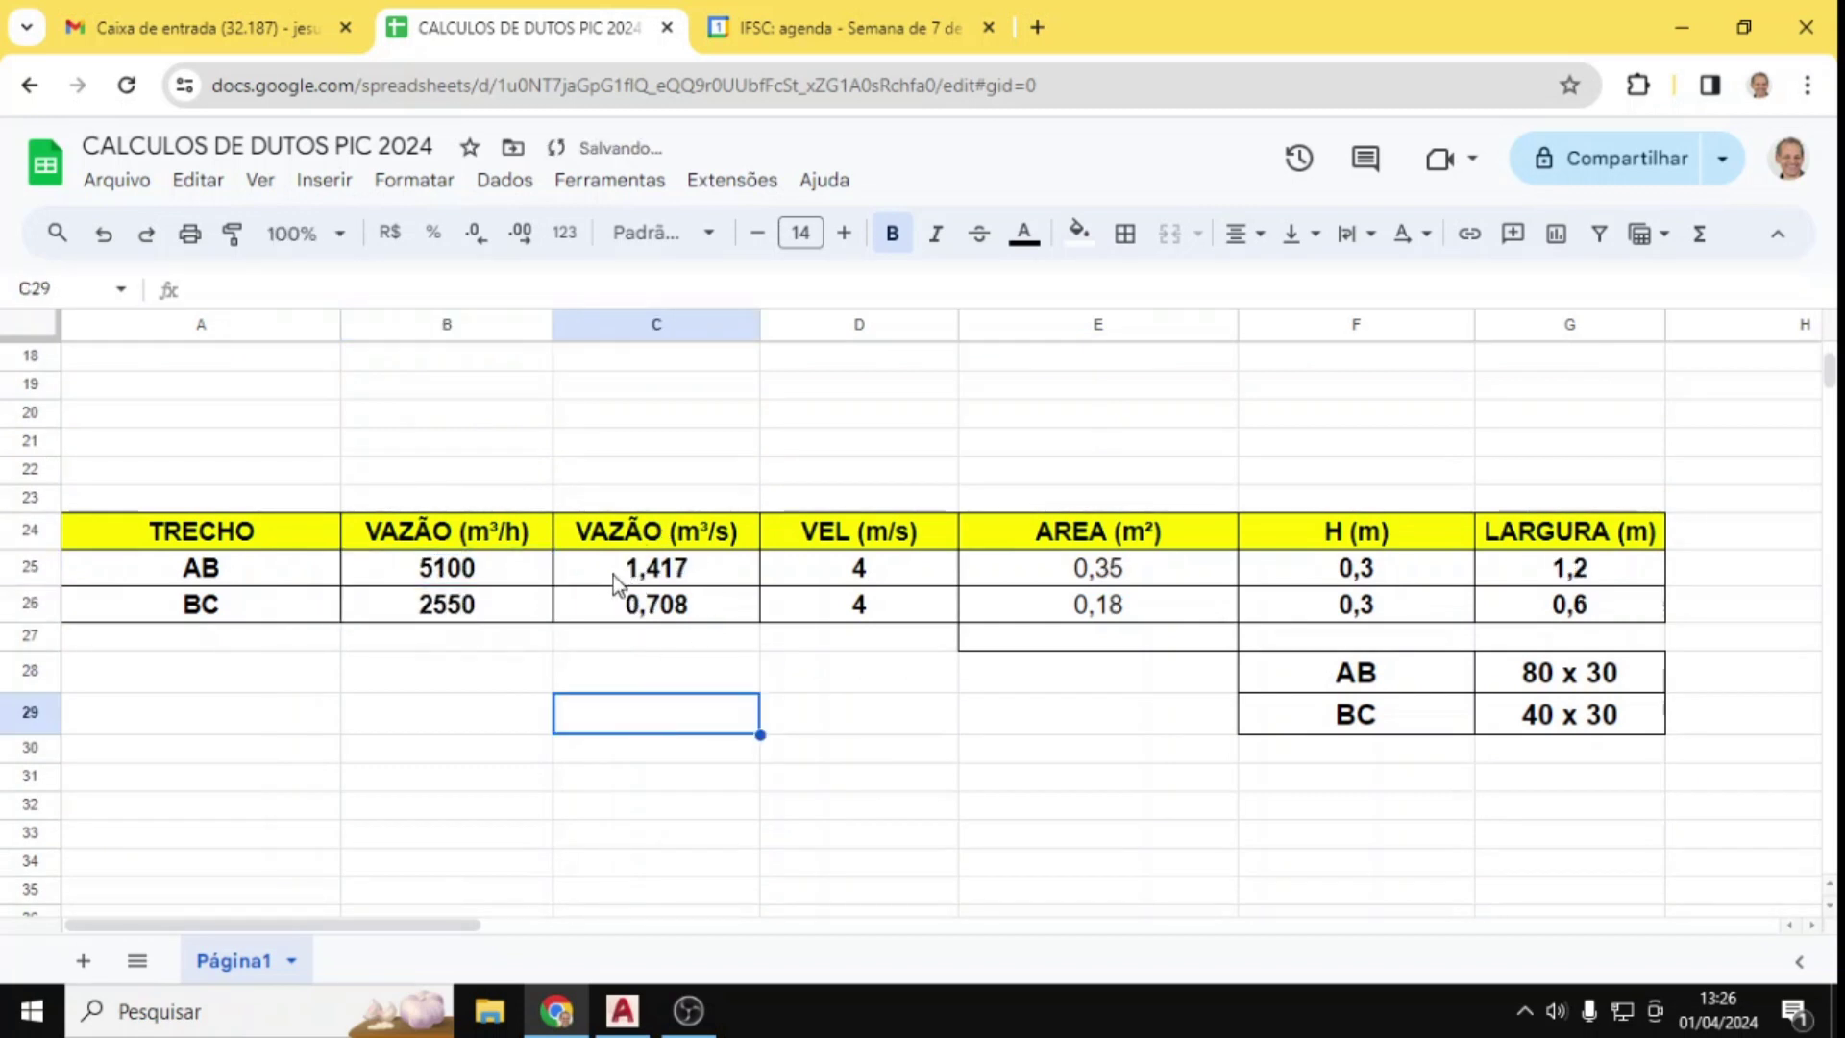
Step: Check the AB airflow formula in m³/s and set the height H of section AB to 0,35 m
left_click(645, 574)
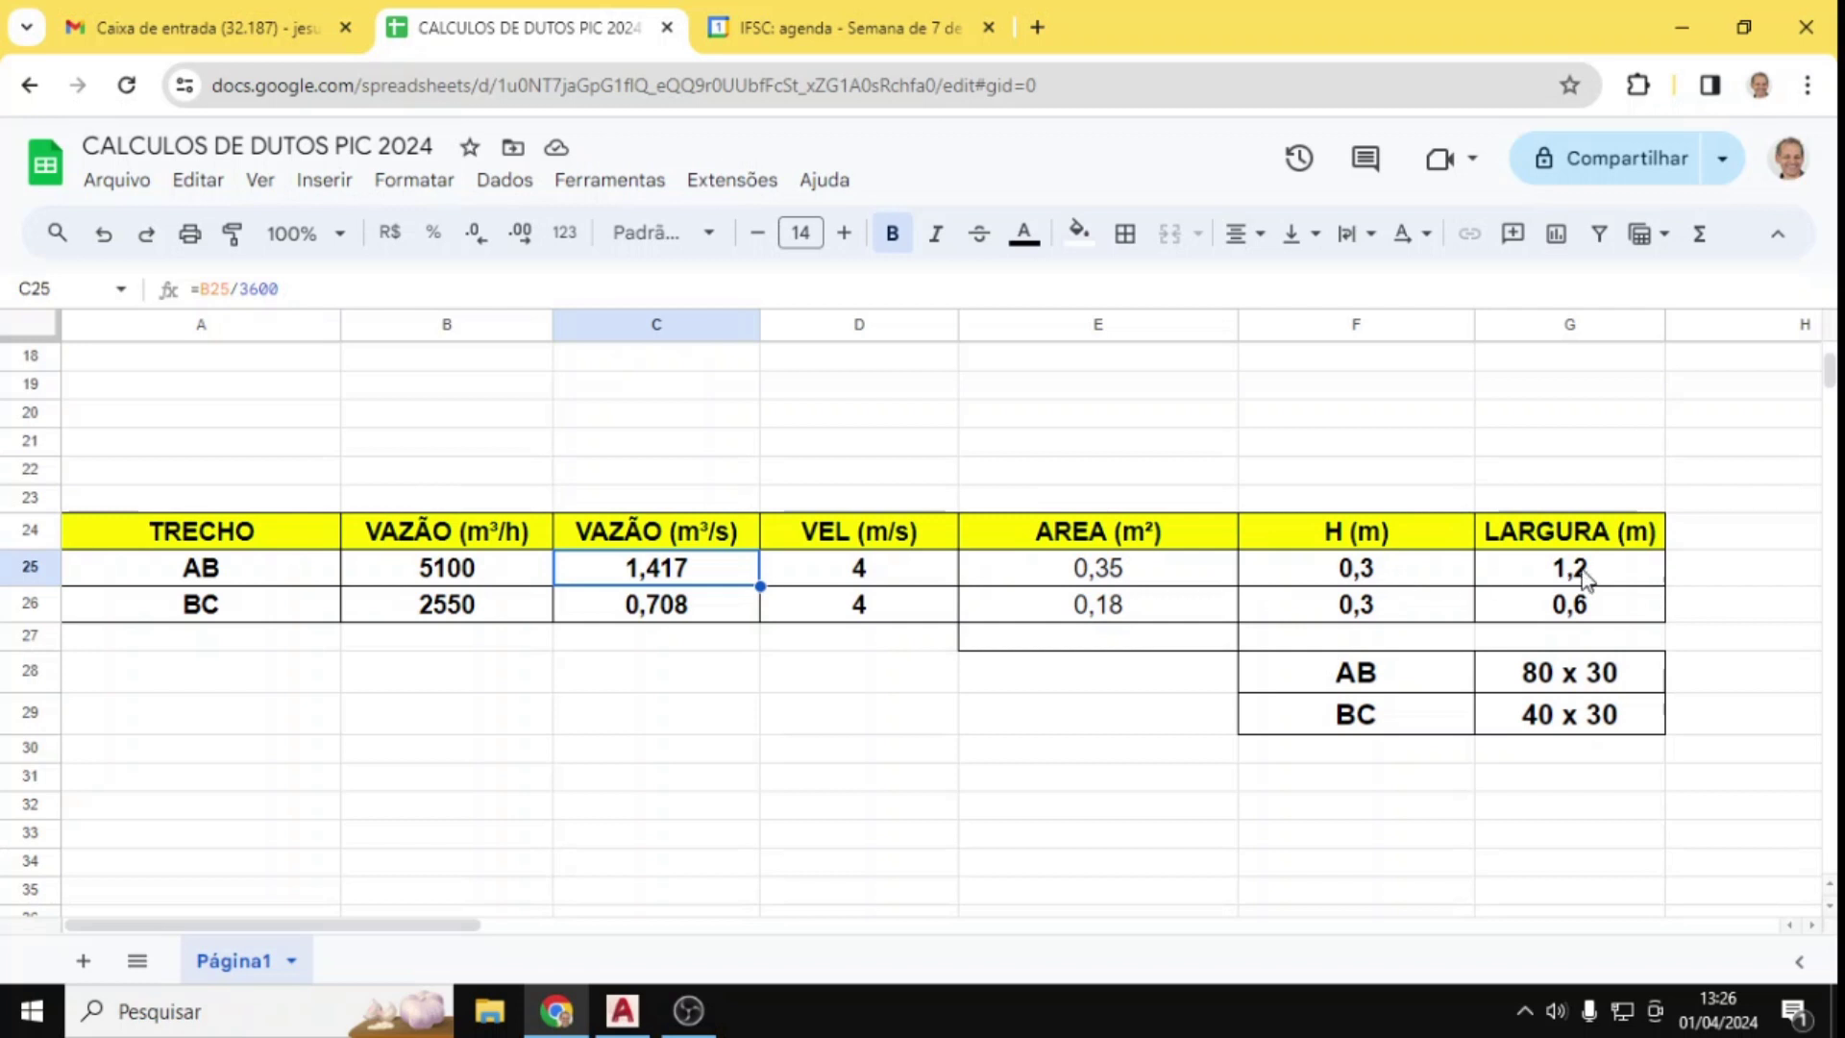
left_click(1419, 583)
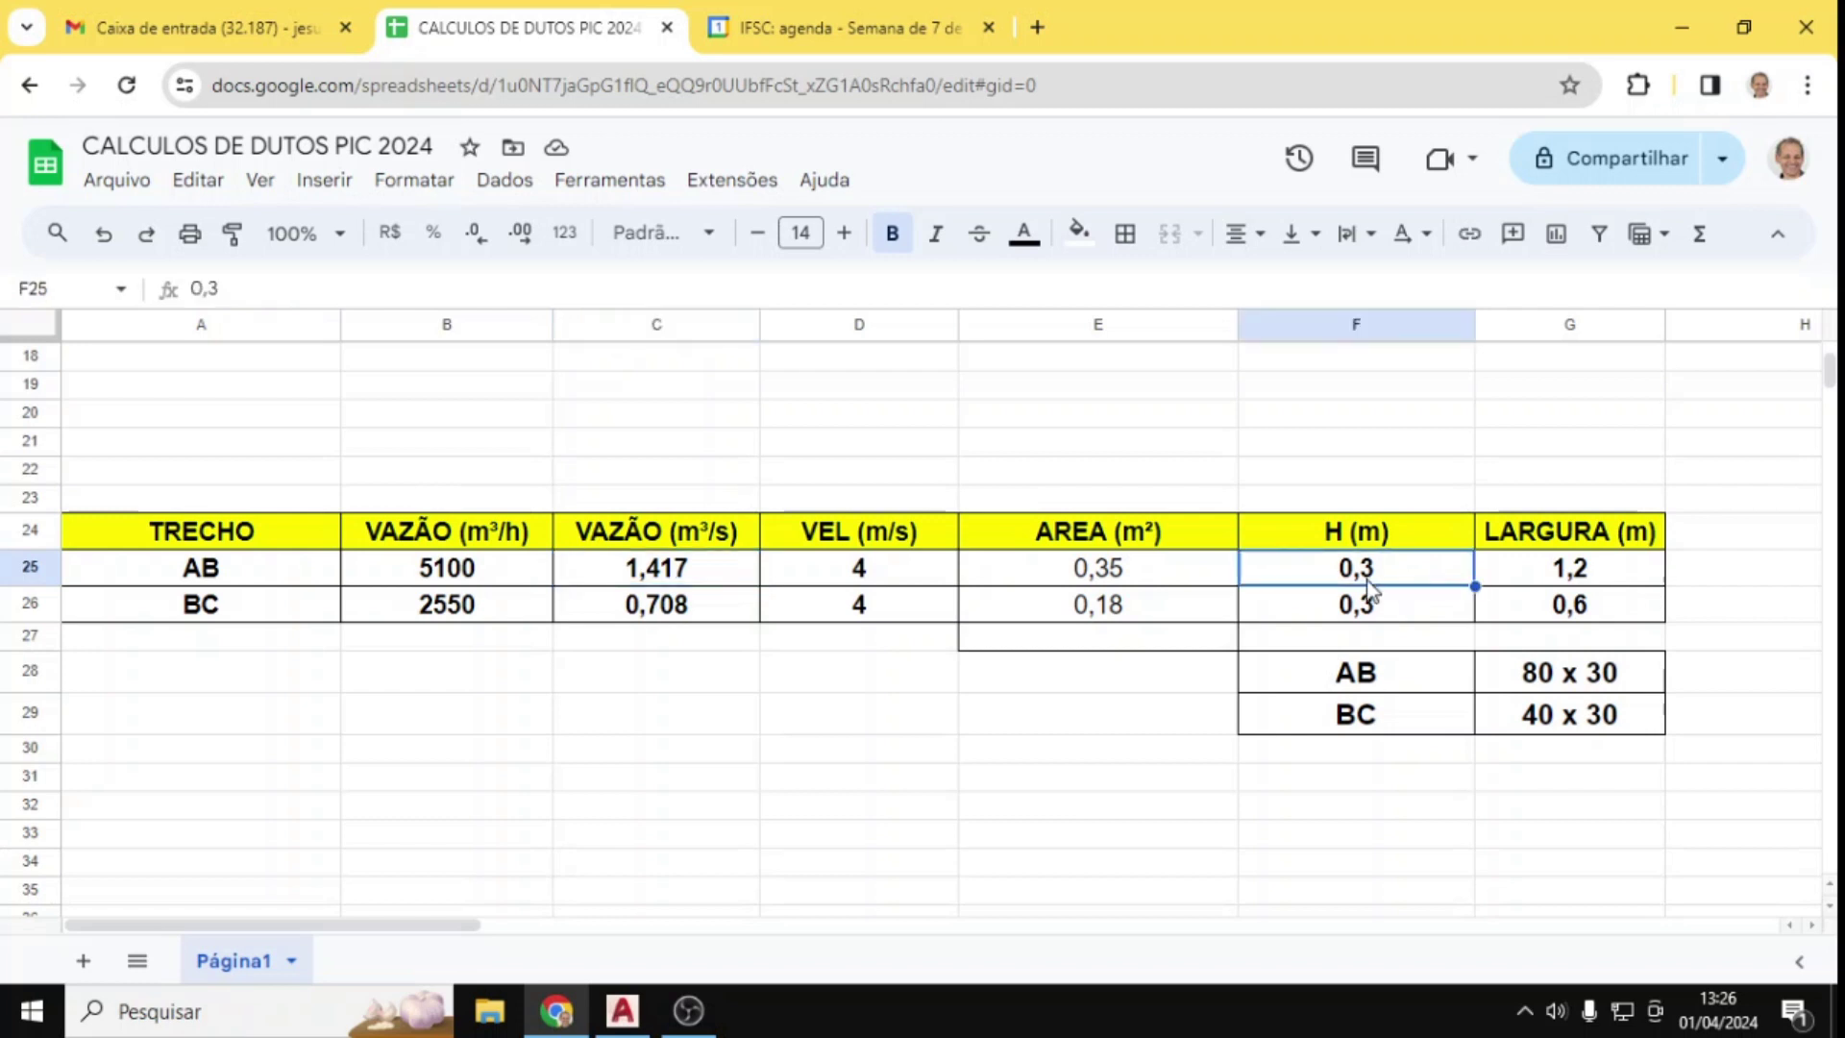
double_click(1384, 568)
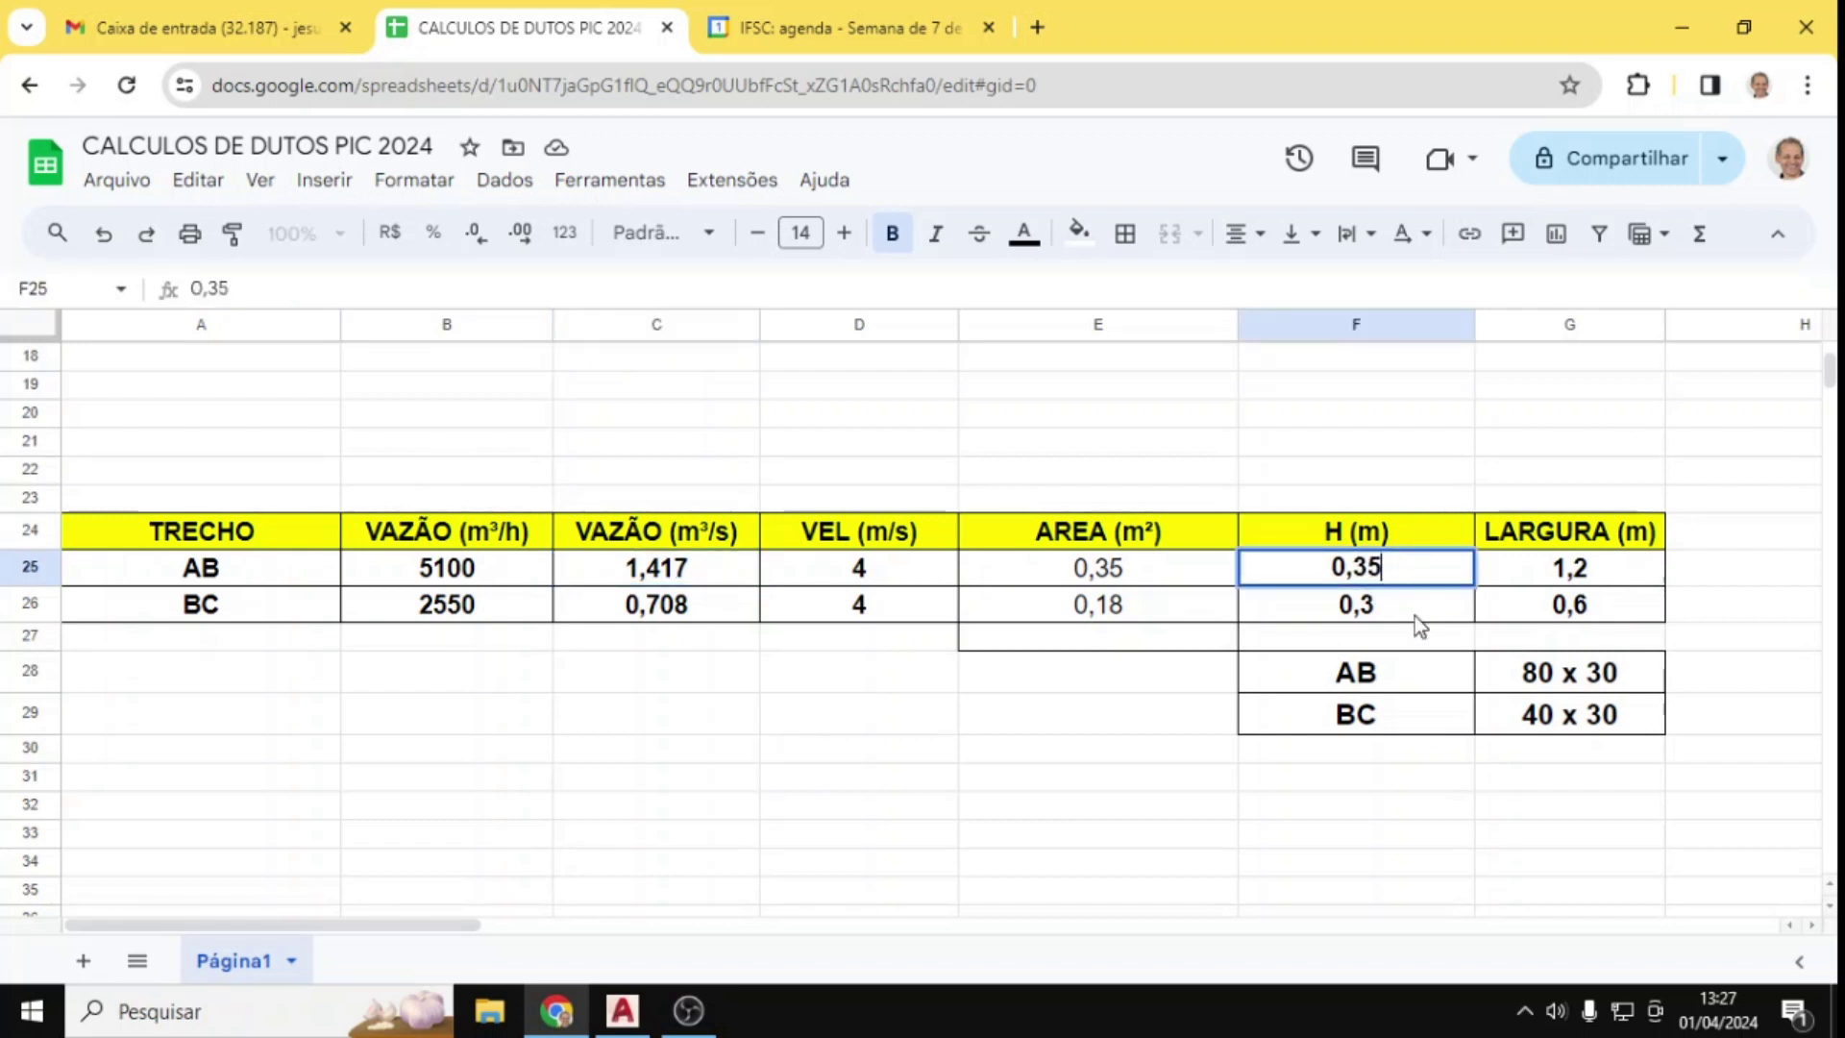
type("5")
left_click(1361, 786)
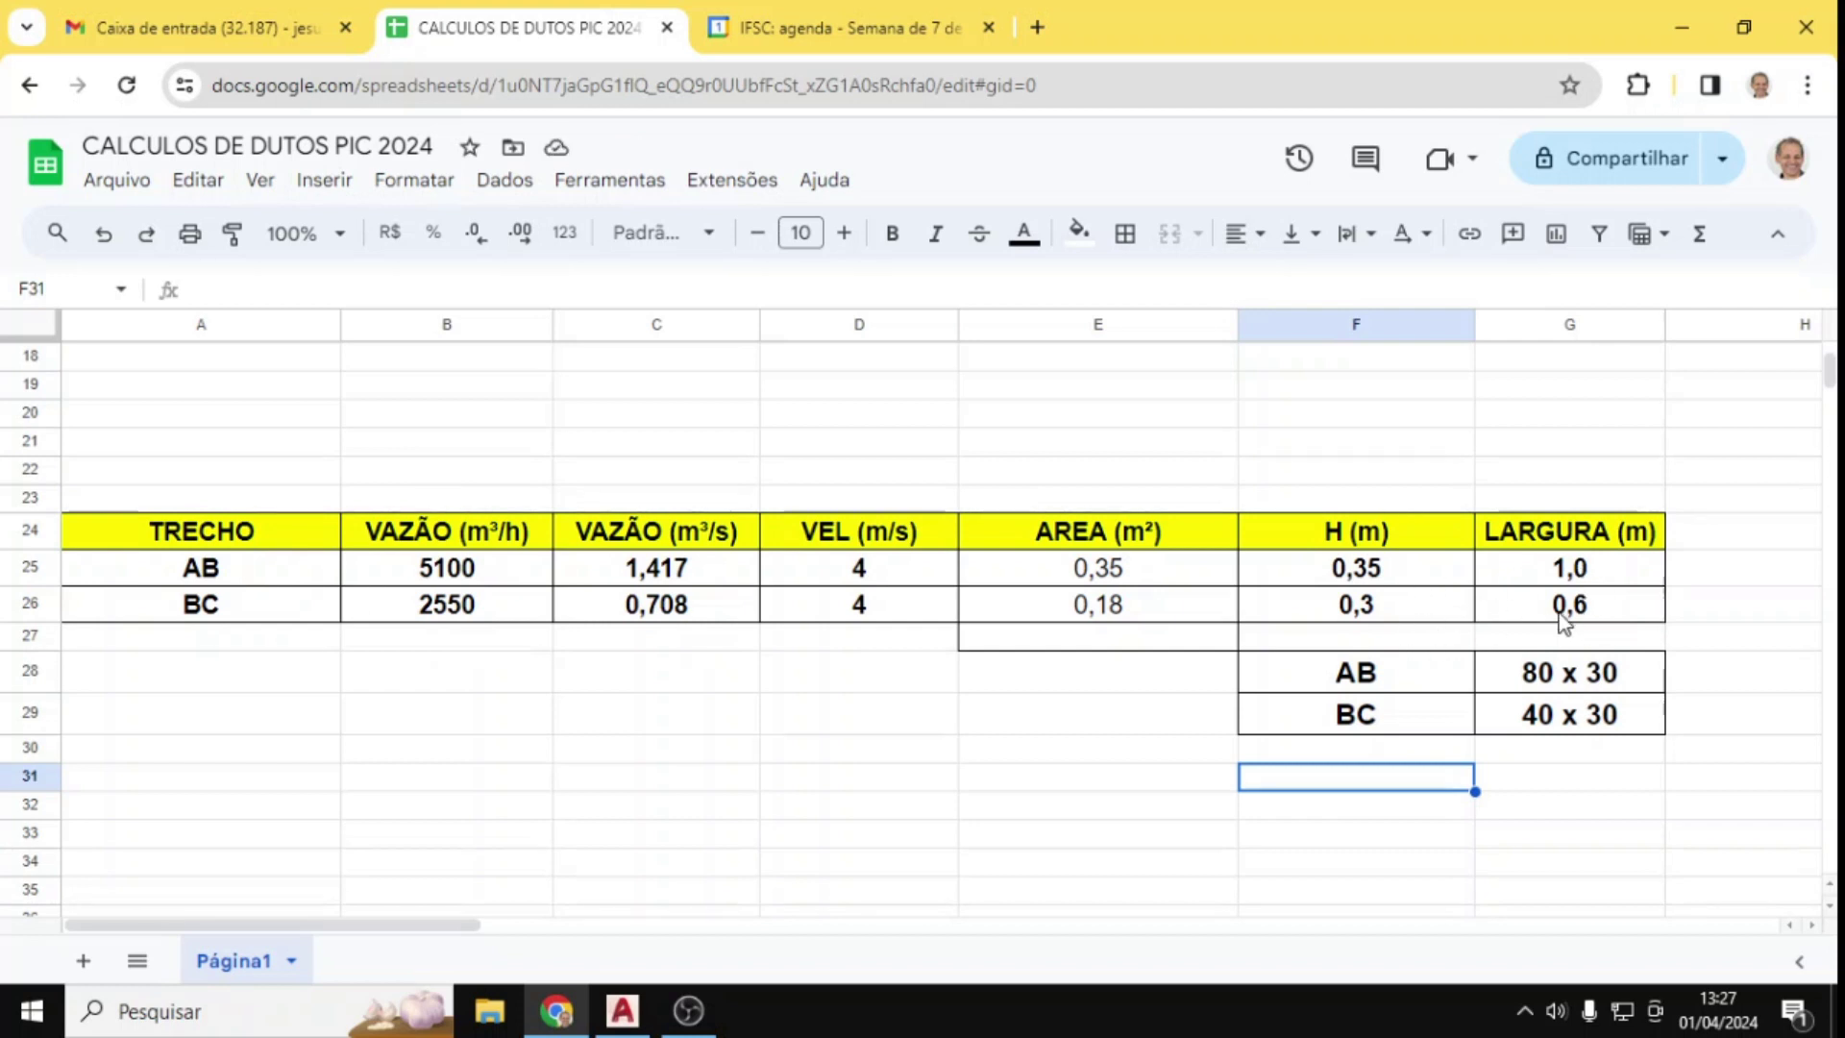
Step: Change the AB duct size below the lower table to 100 x 35
left_click(1530, 682)
double_click(1530, 678)
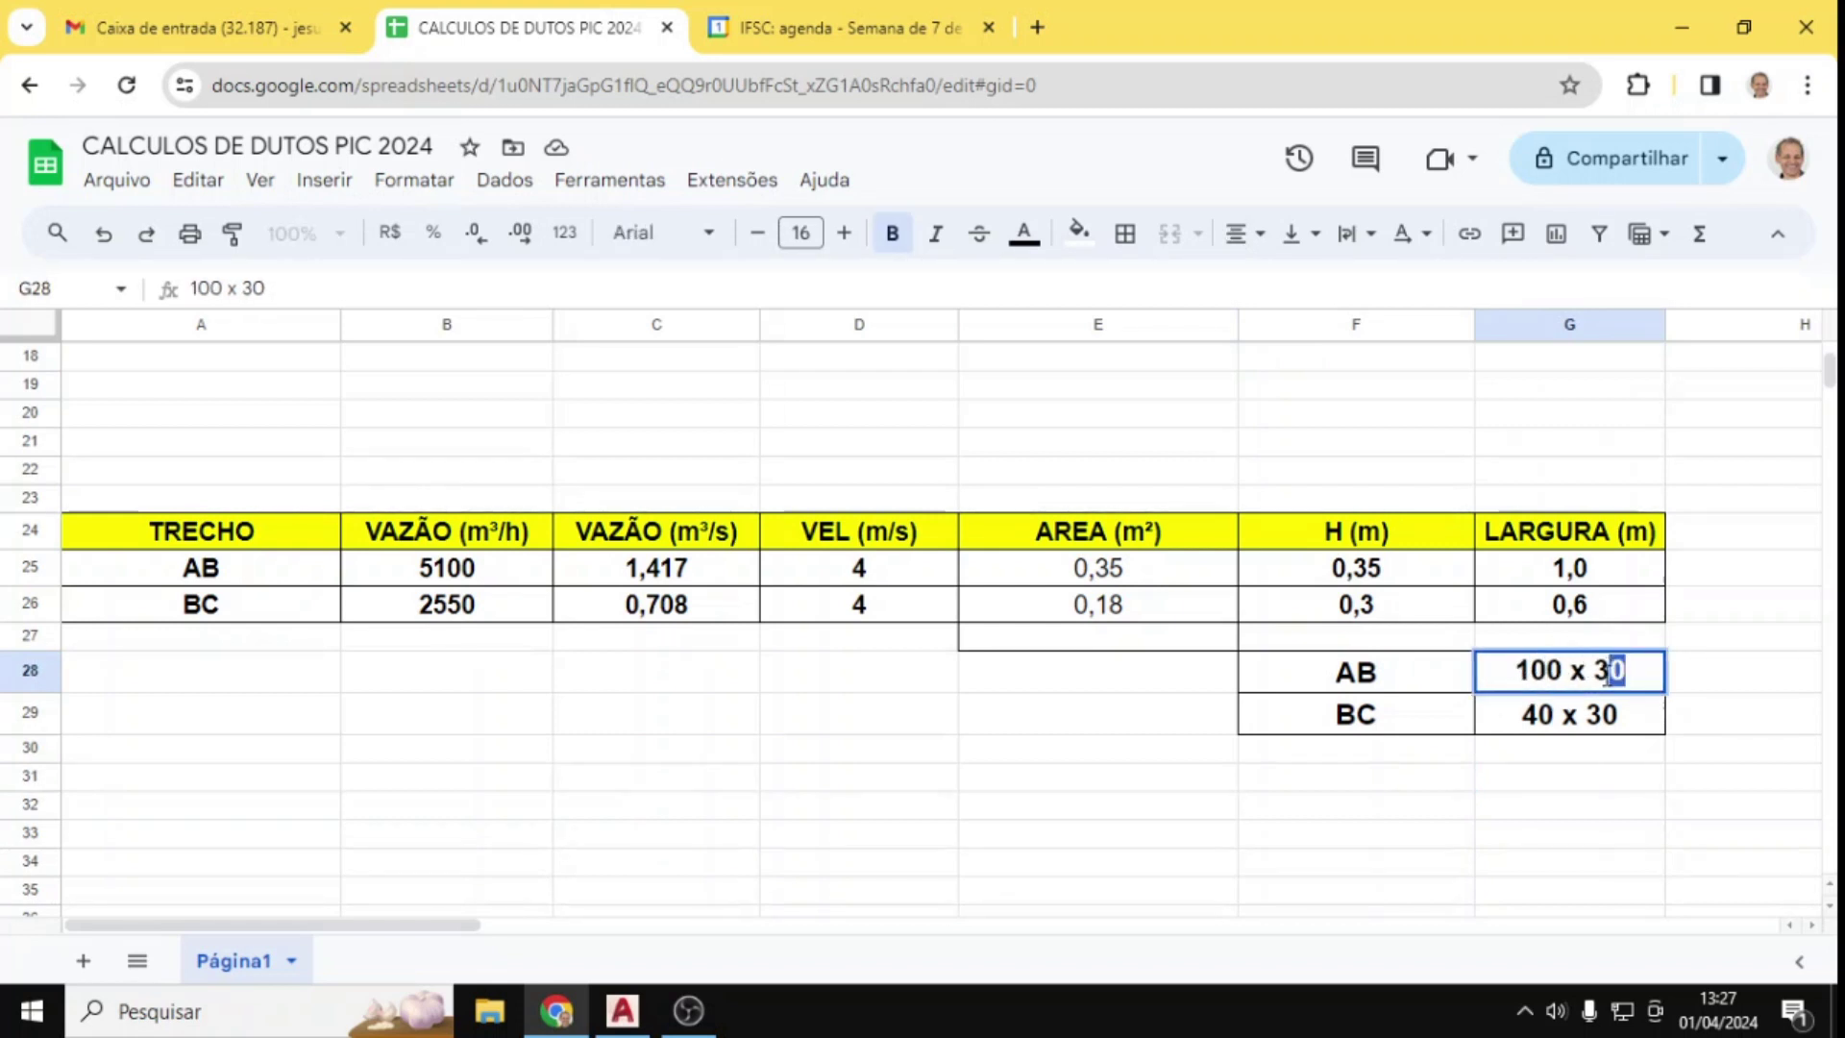
left_click(1687, 684)
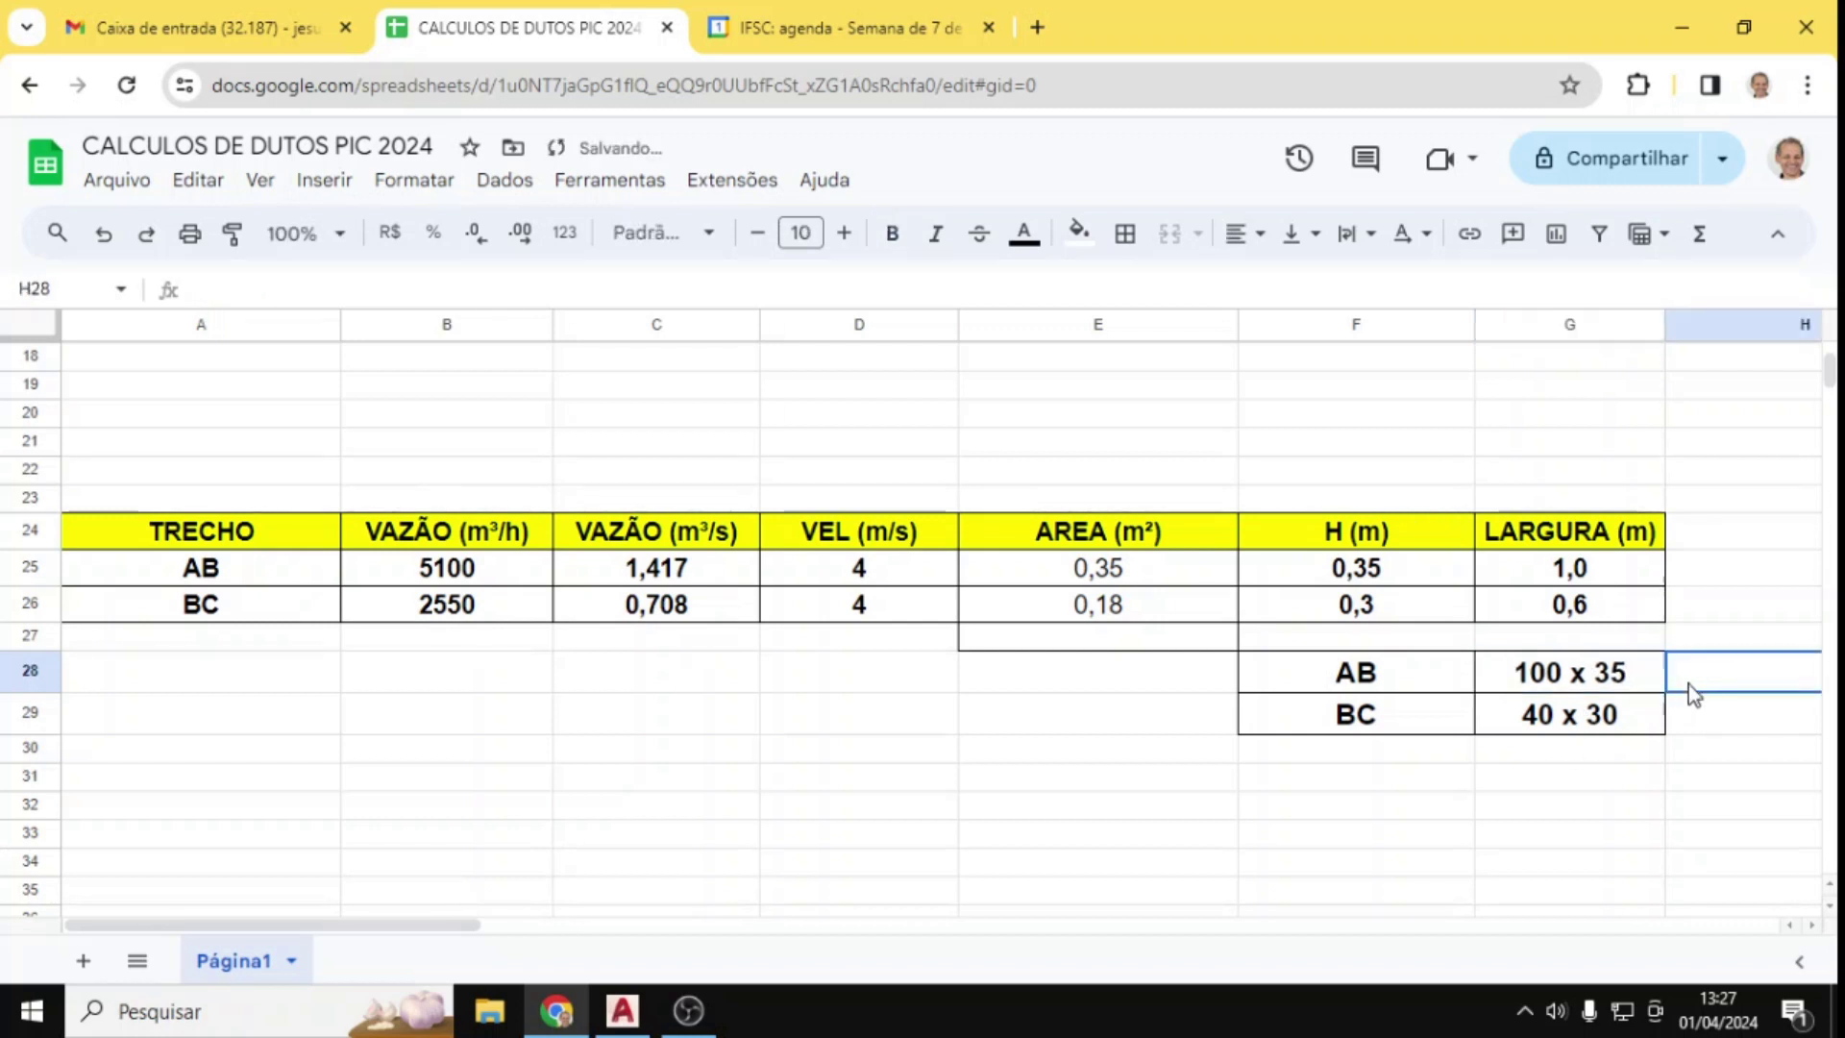
Step: Add the unit cm beside the AB and BC duct sizes in column H
type("cm")
left_click(1686, 732)
type("cm")
left_click(1549, 812)
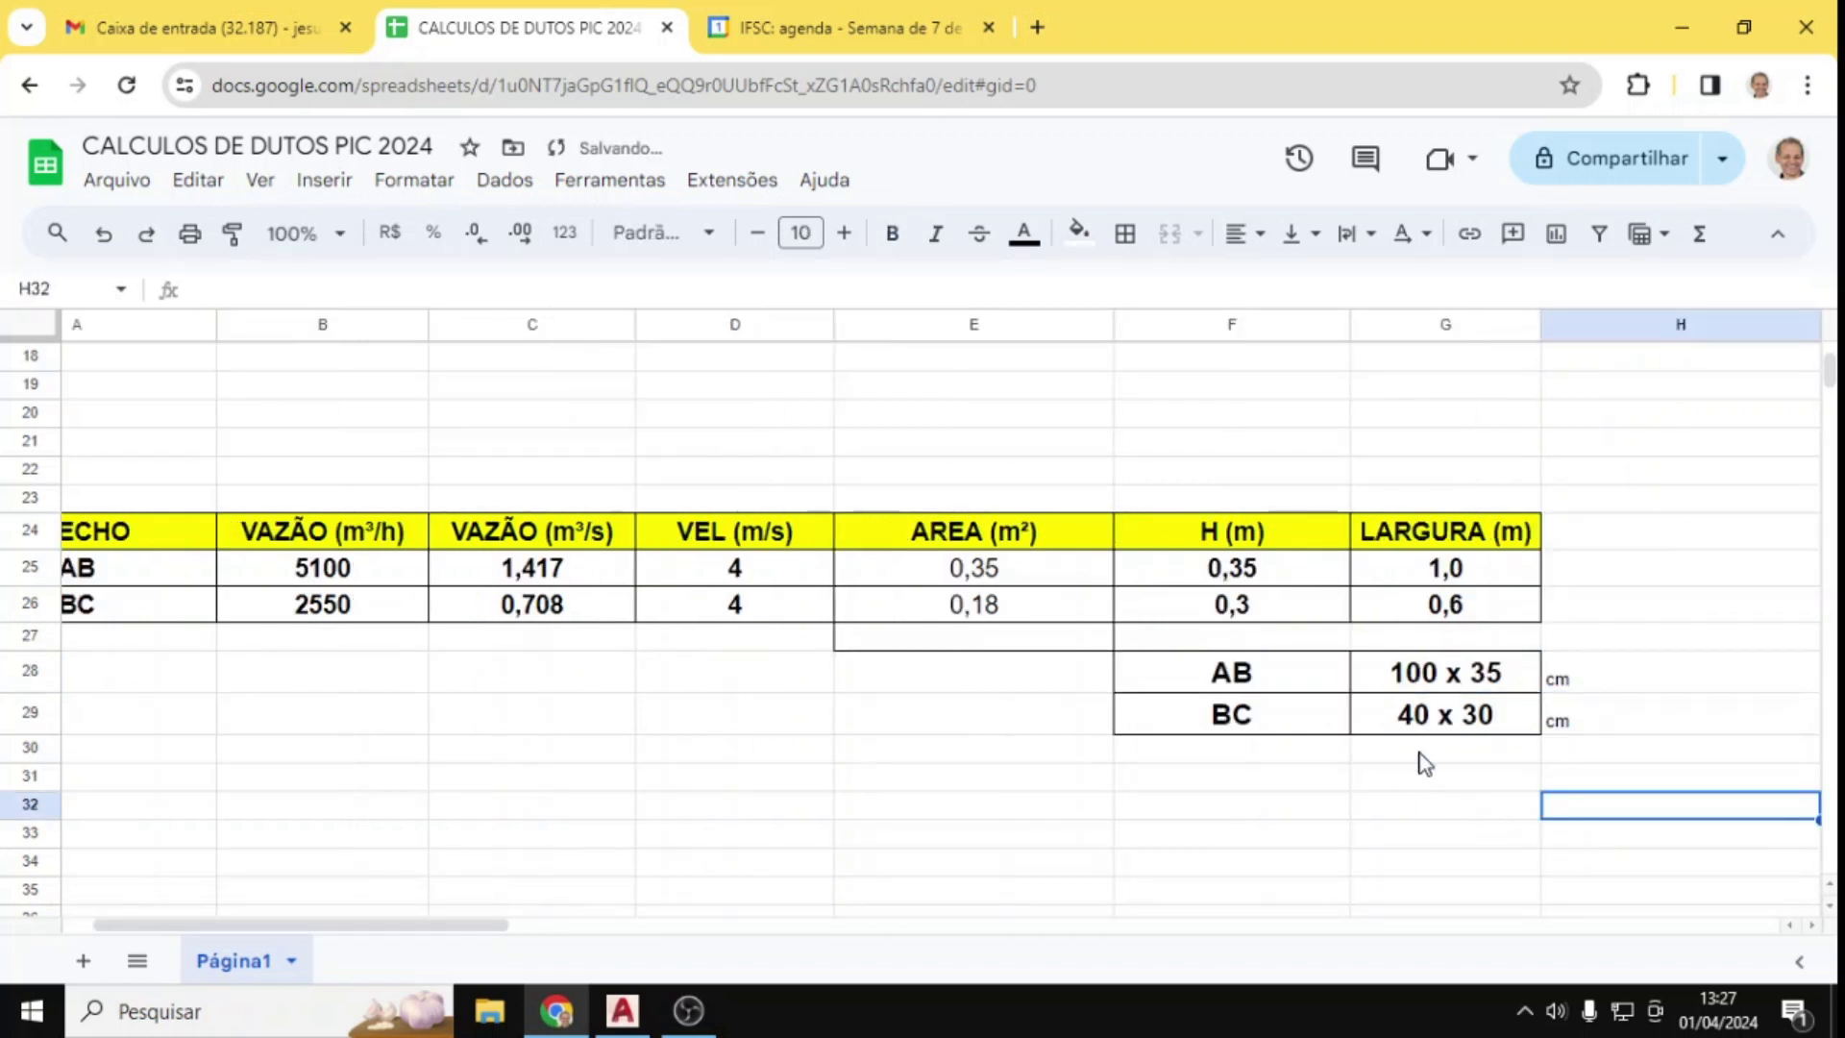
Step: Change the BC duct size below the lower table to 60 x 30
left_click(1422, 690)
left_click(1416, 715)
double_click(1416, 718)
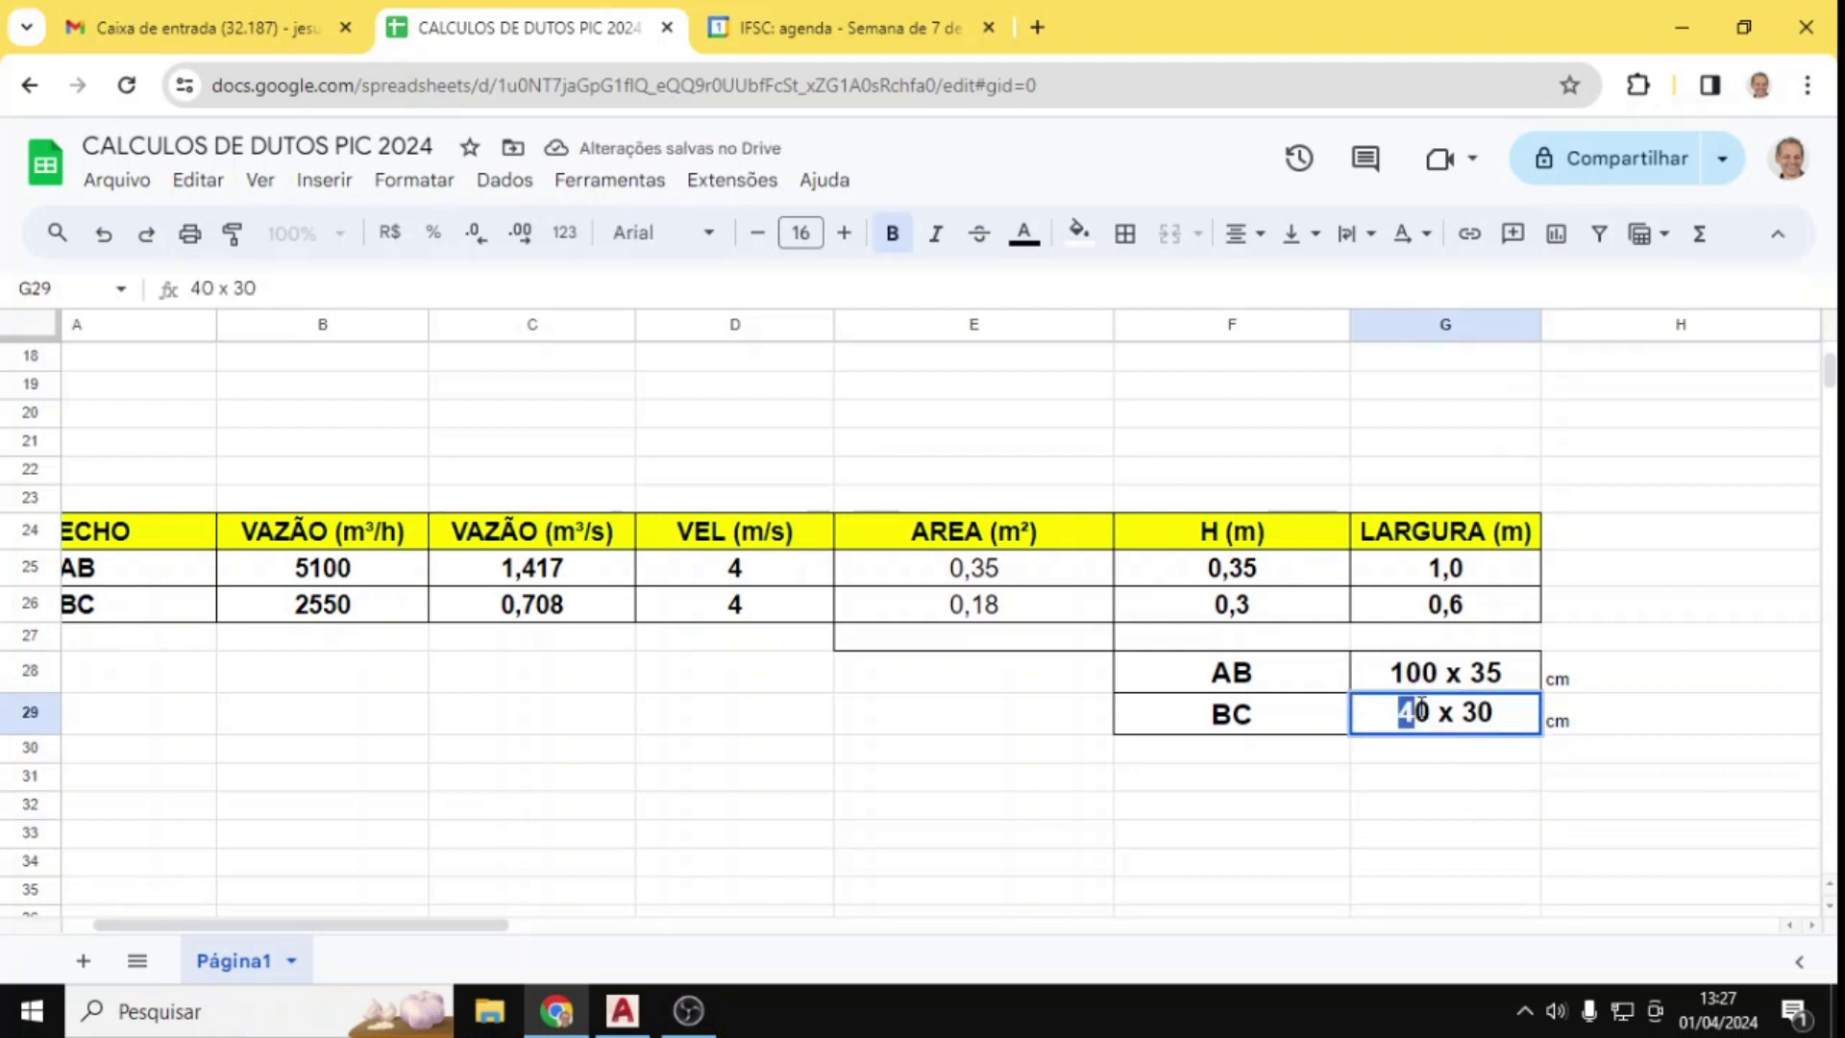
left_click(1474, 815)
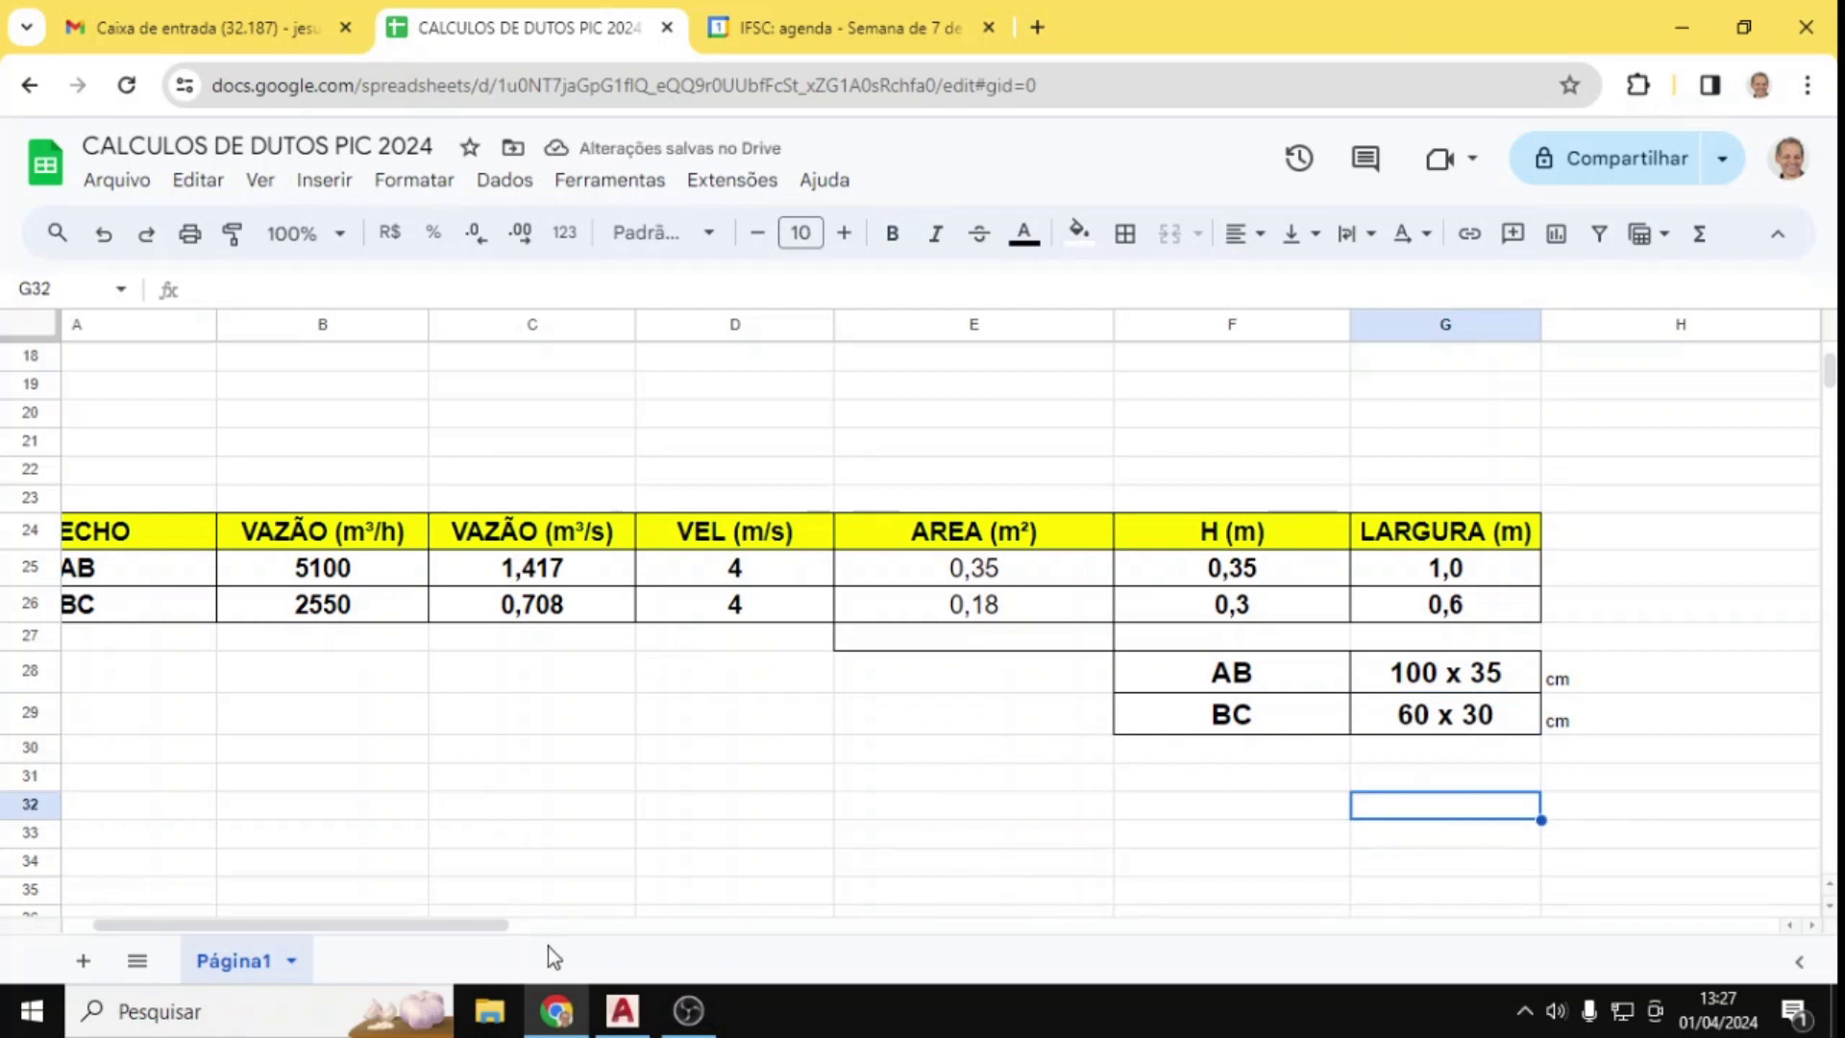
left_click_drag(493, 925, 465, 925)
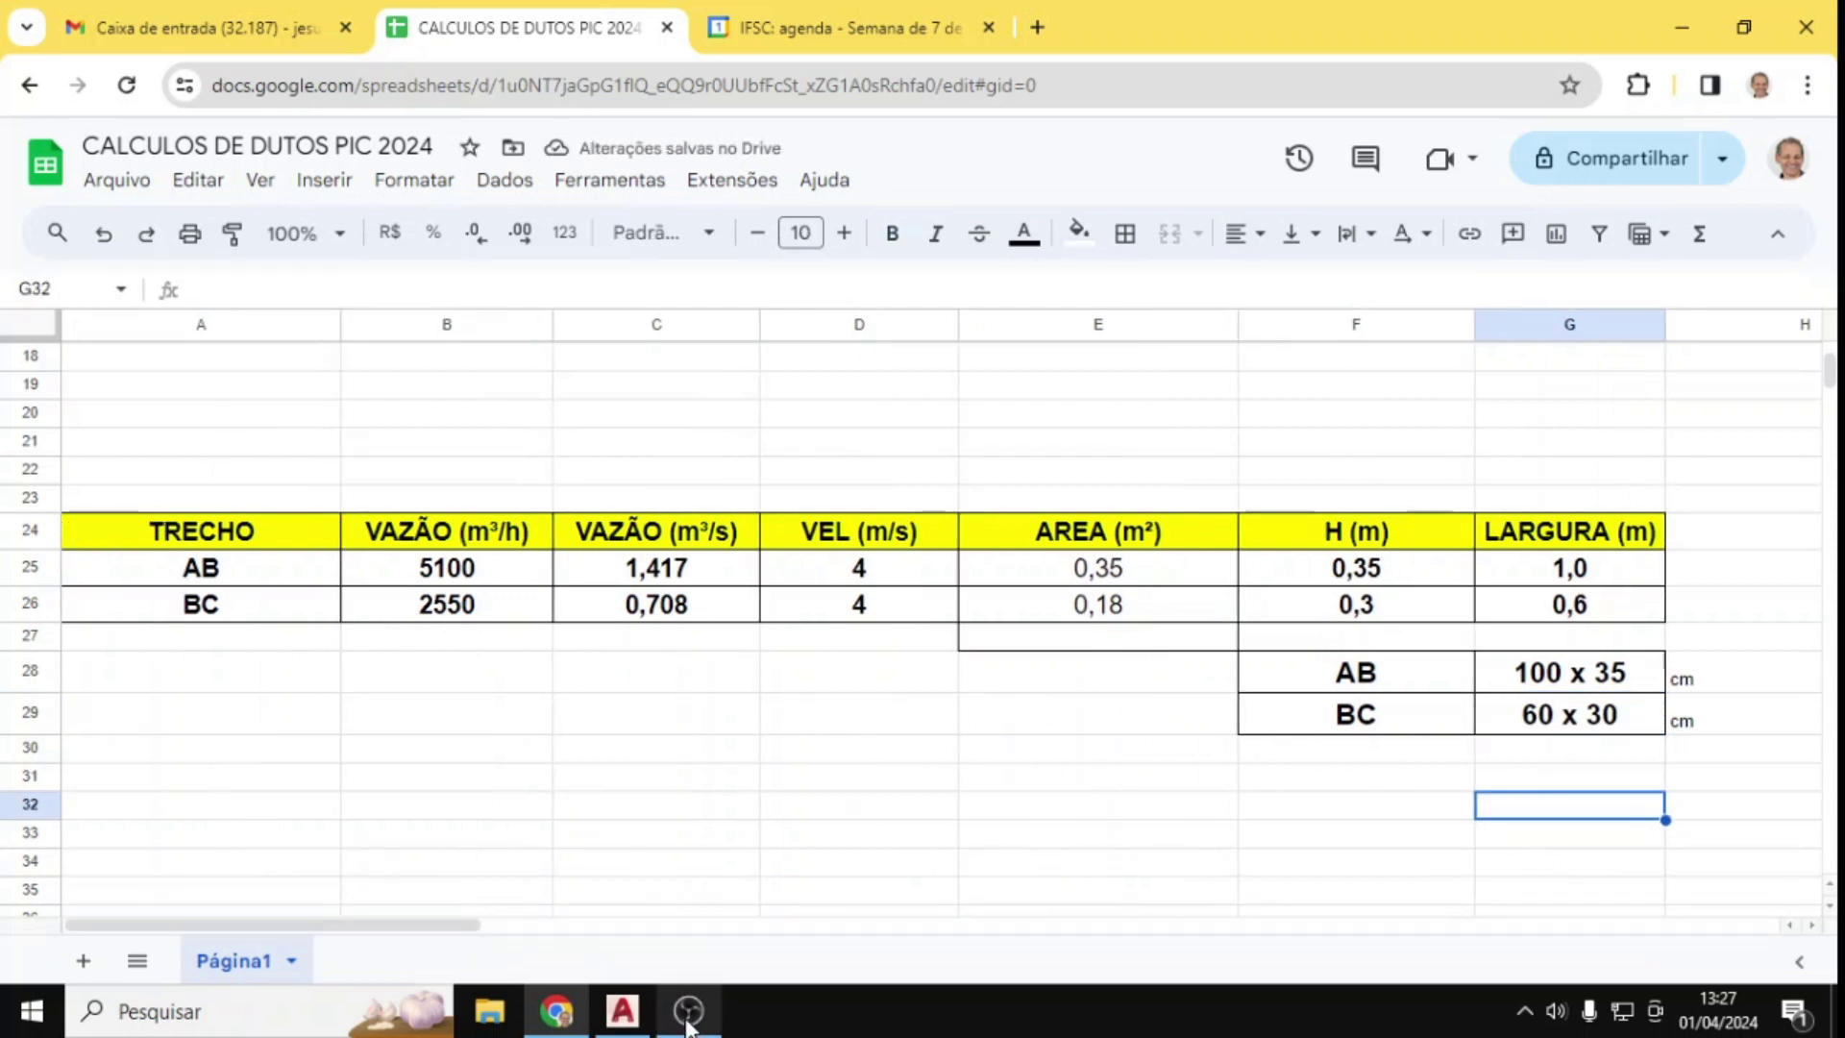